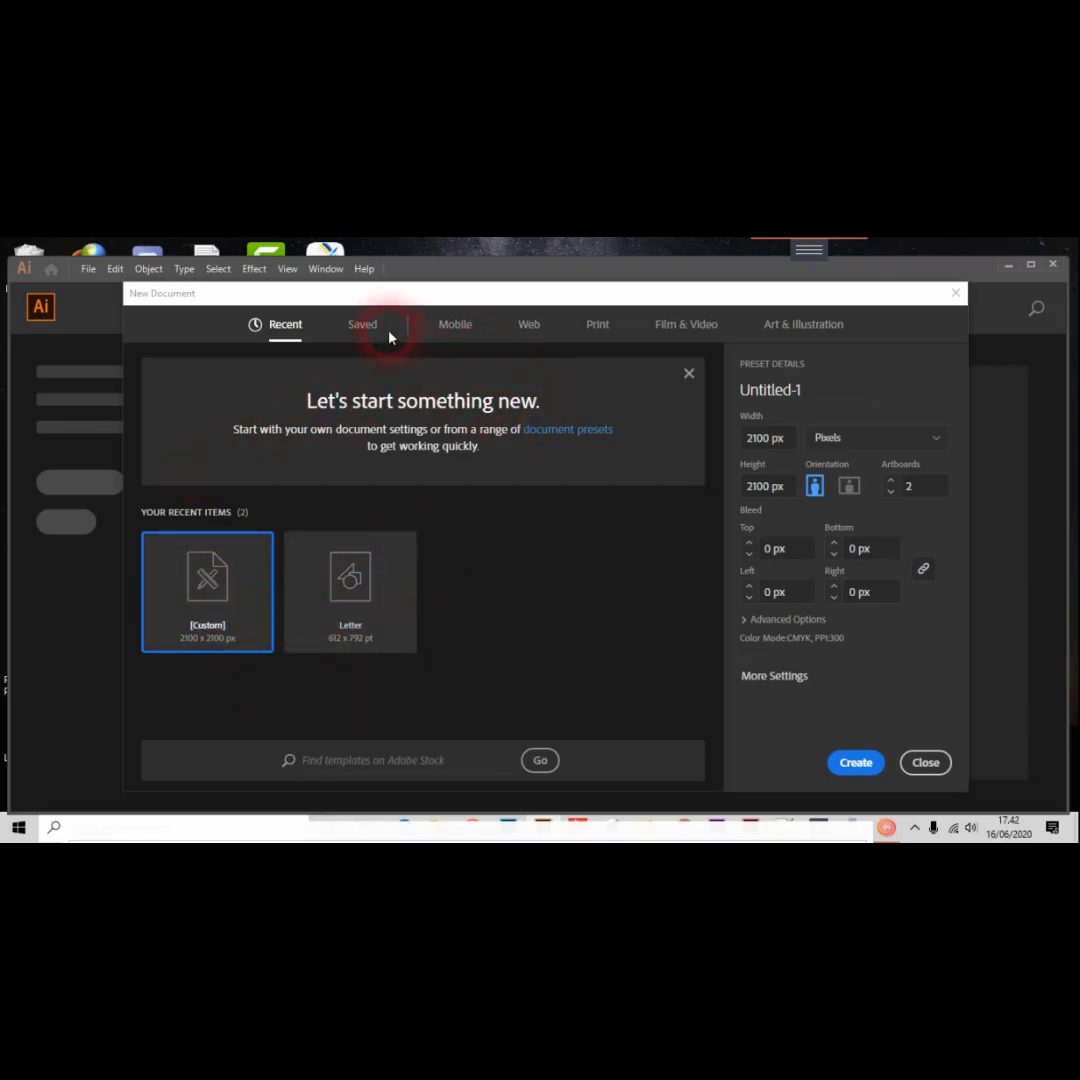
Examine the blank document presets for Mobile, Web, Print, Film & Video, and Art & Illustration.
left_click(450, 328)
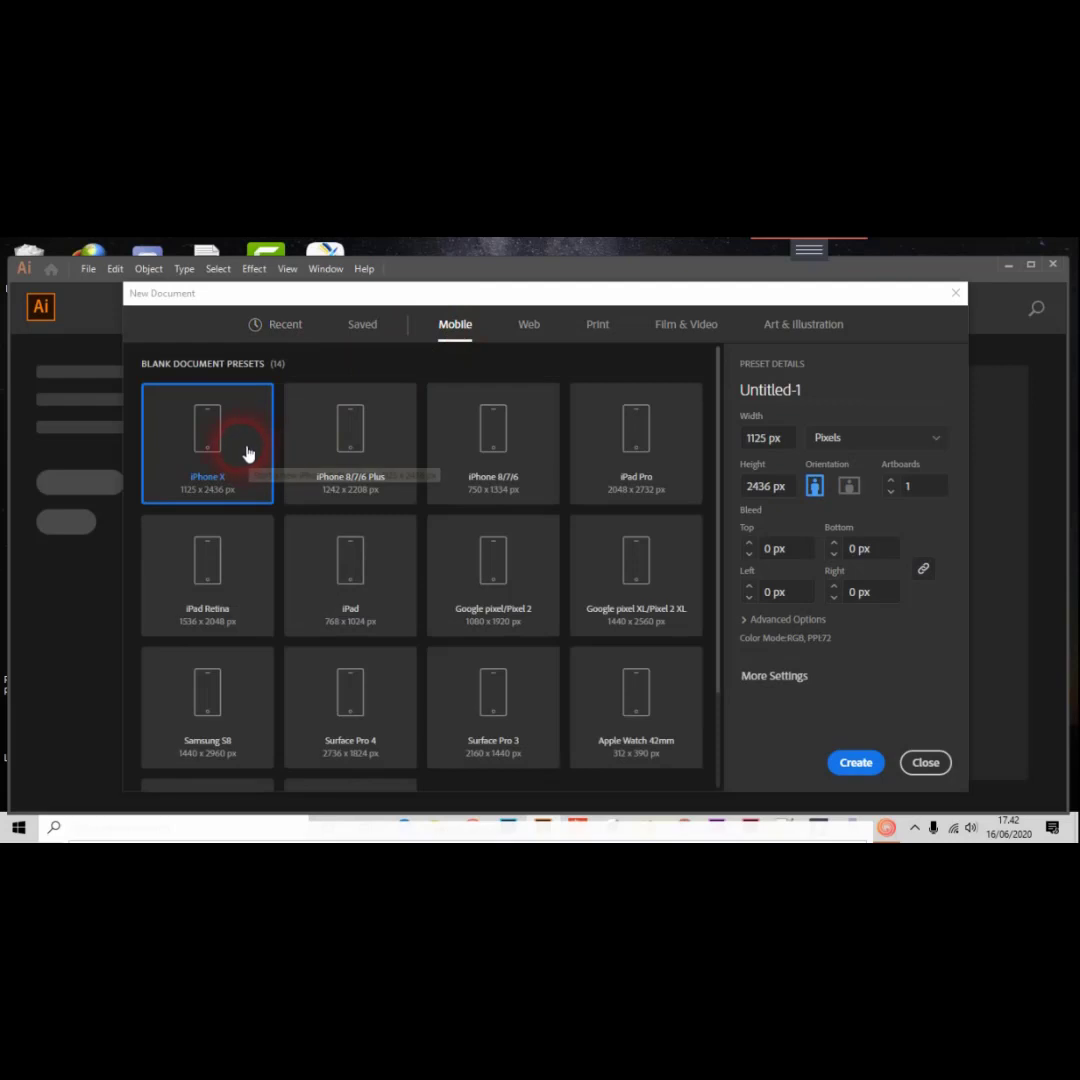
scroll(250, 452, "down", 1)
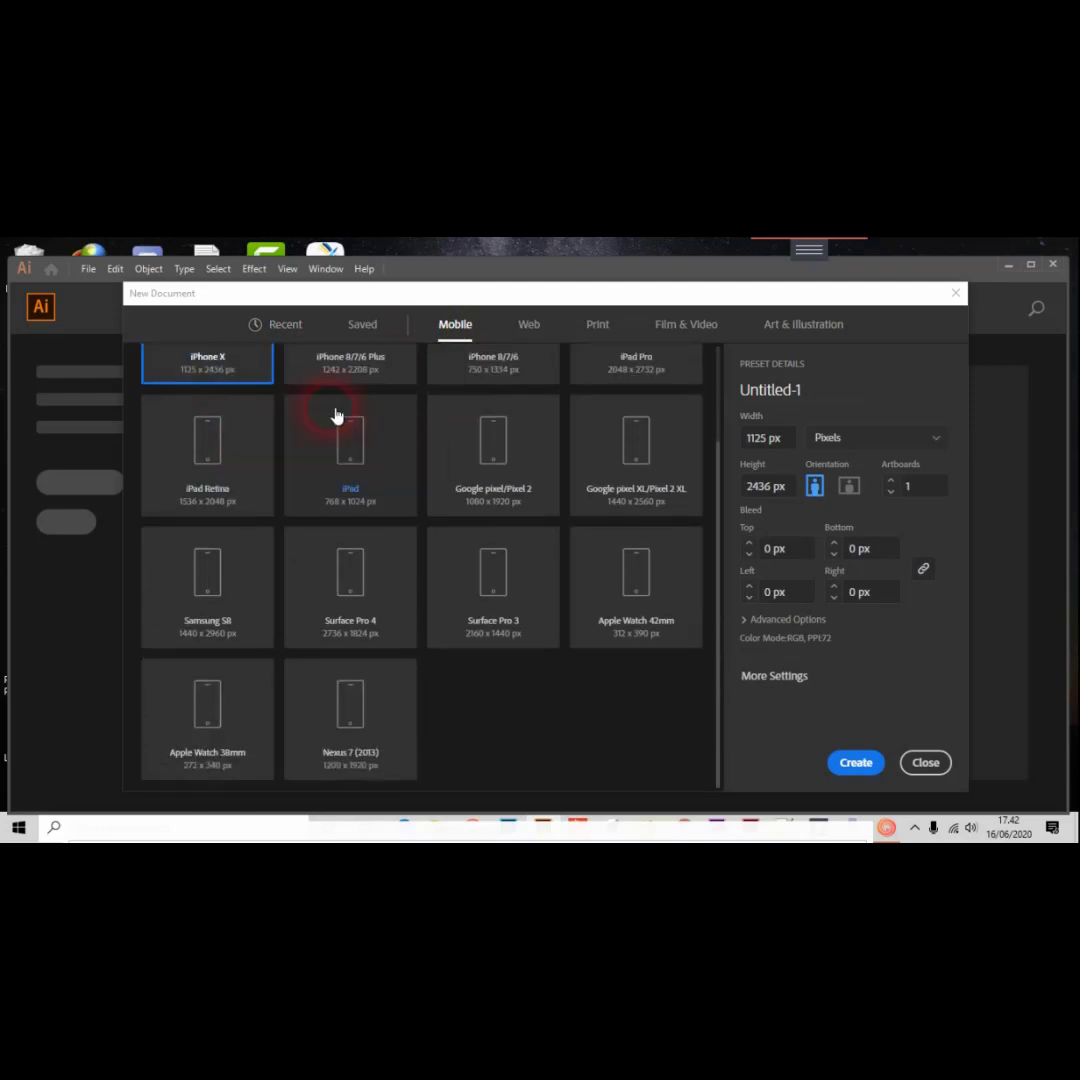
scroll(388, 393, "up", 1)
left_click(528, 327)
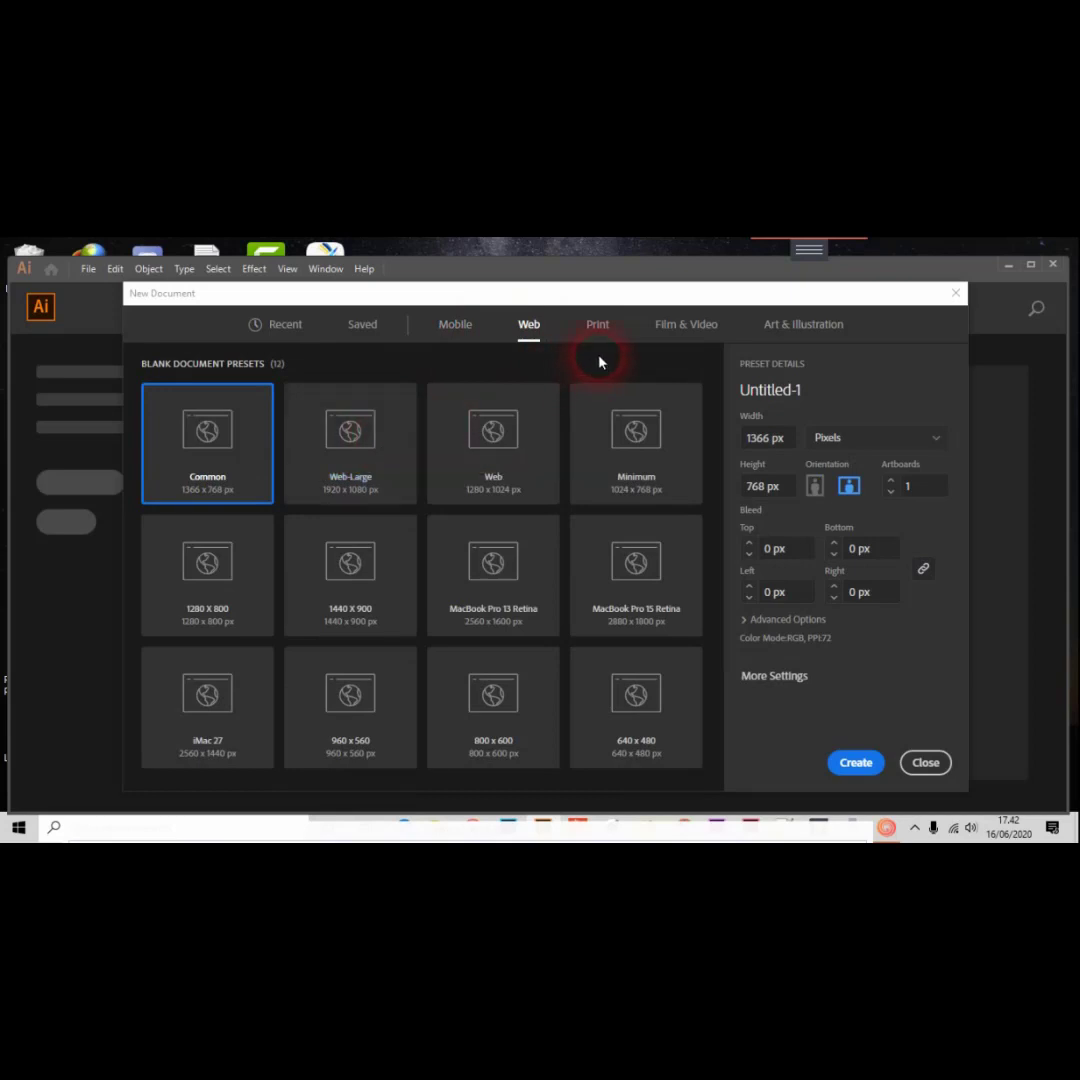
left_click(600, 326)
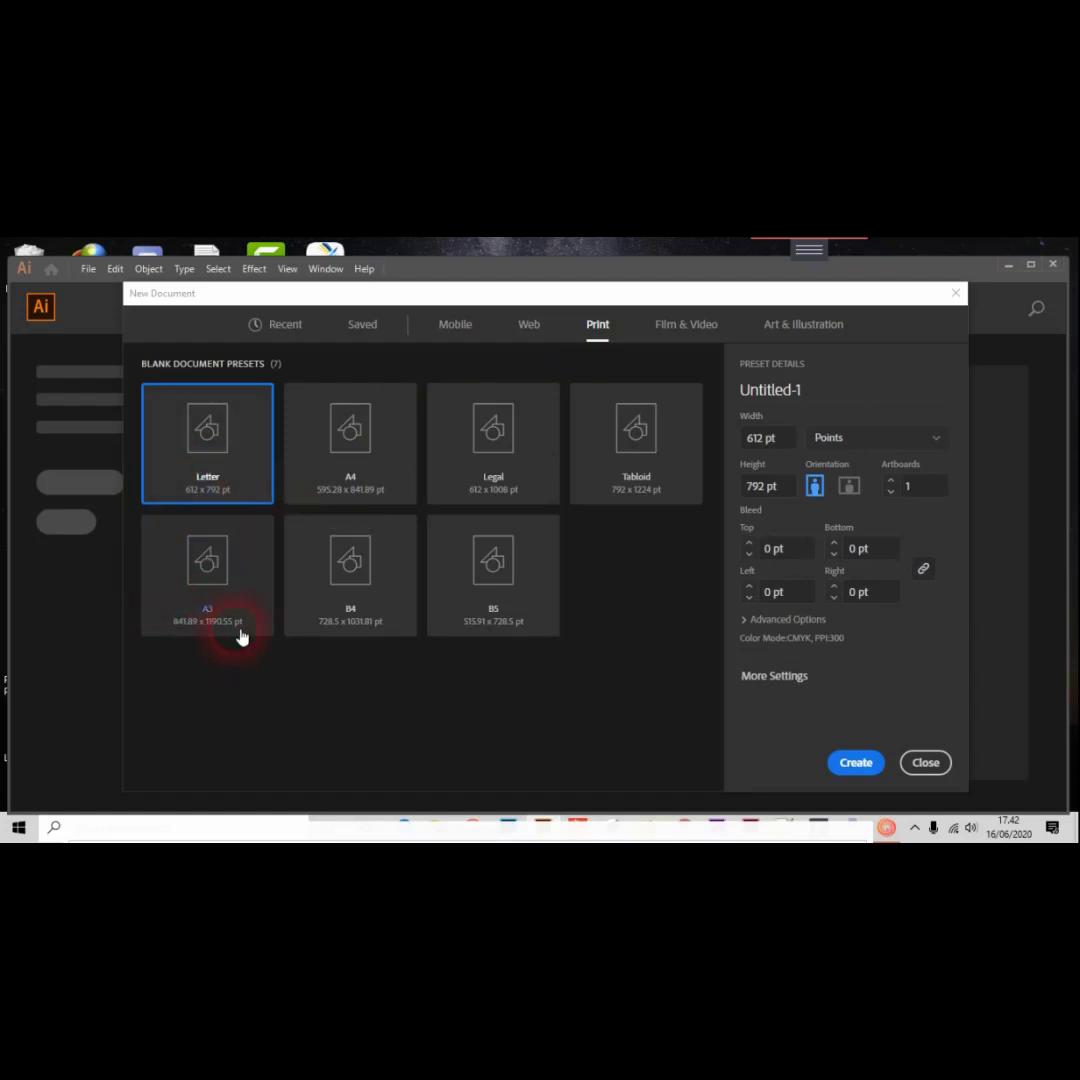
left_click(669, 335)
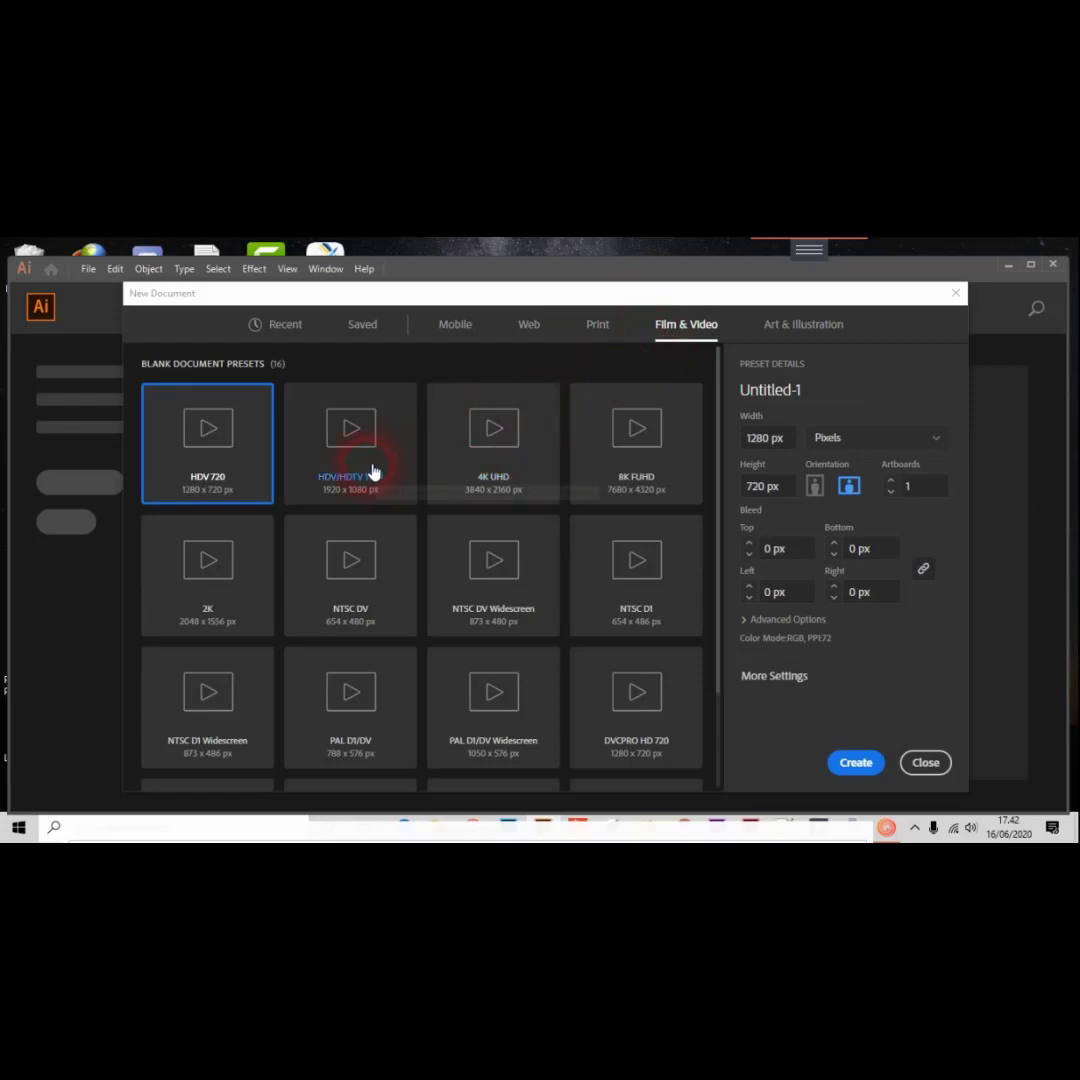
scroll(314, 510, "down", 2)
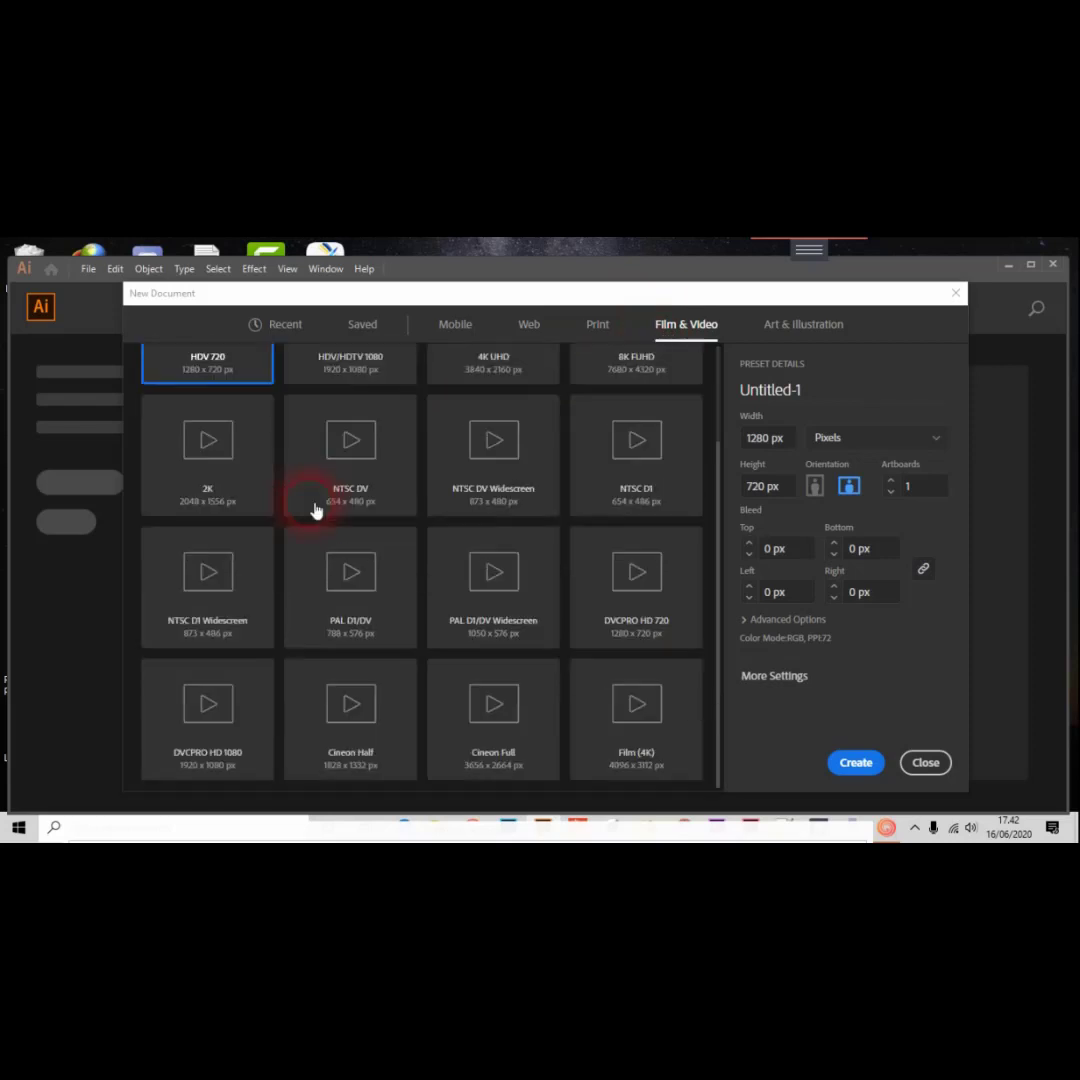
scroll(316, 508, "up", 2)
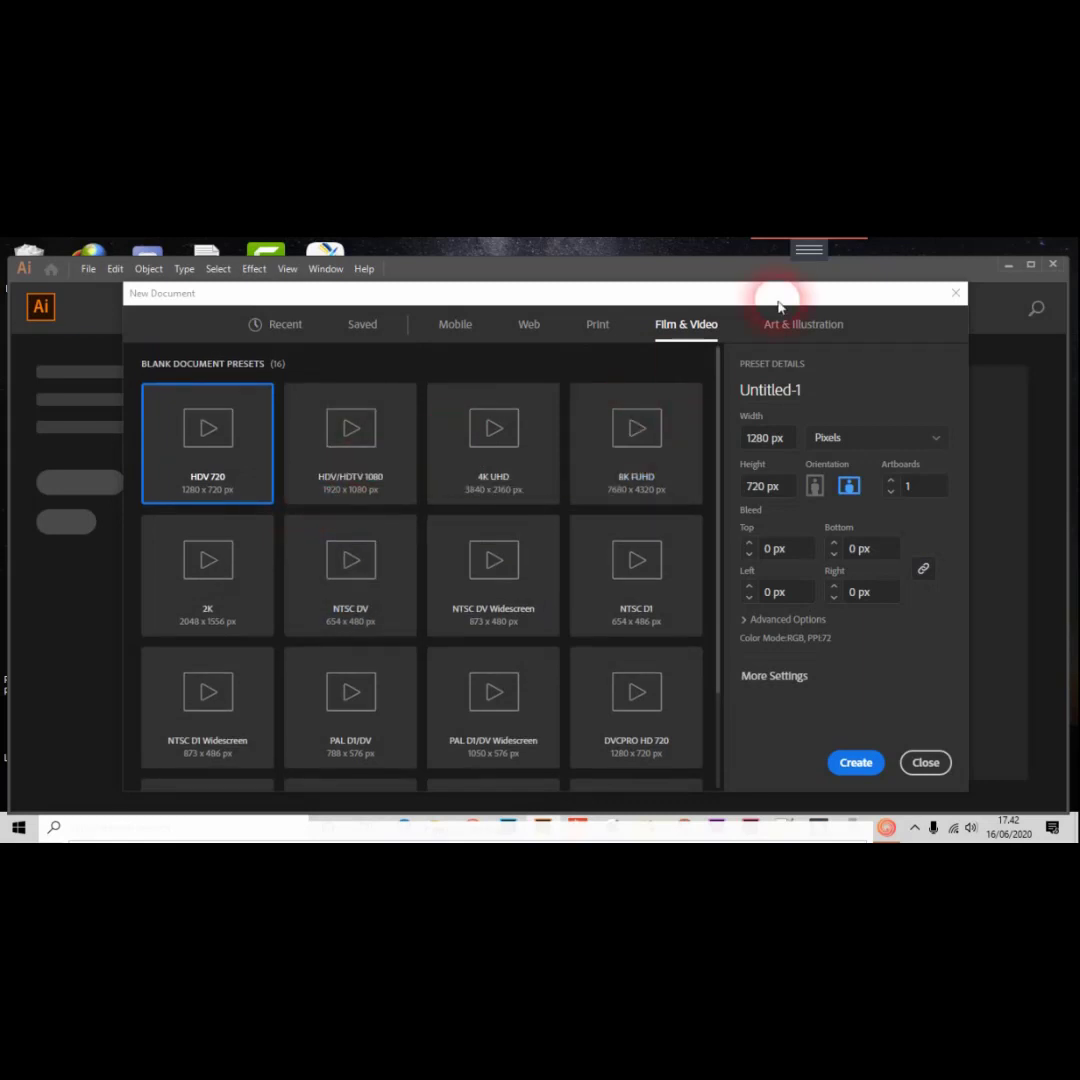
left_click(784, 336)
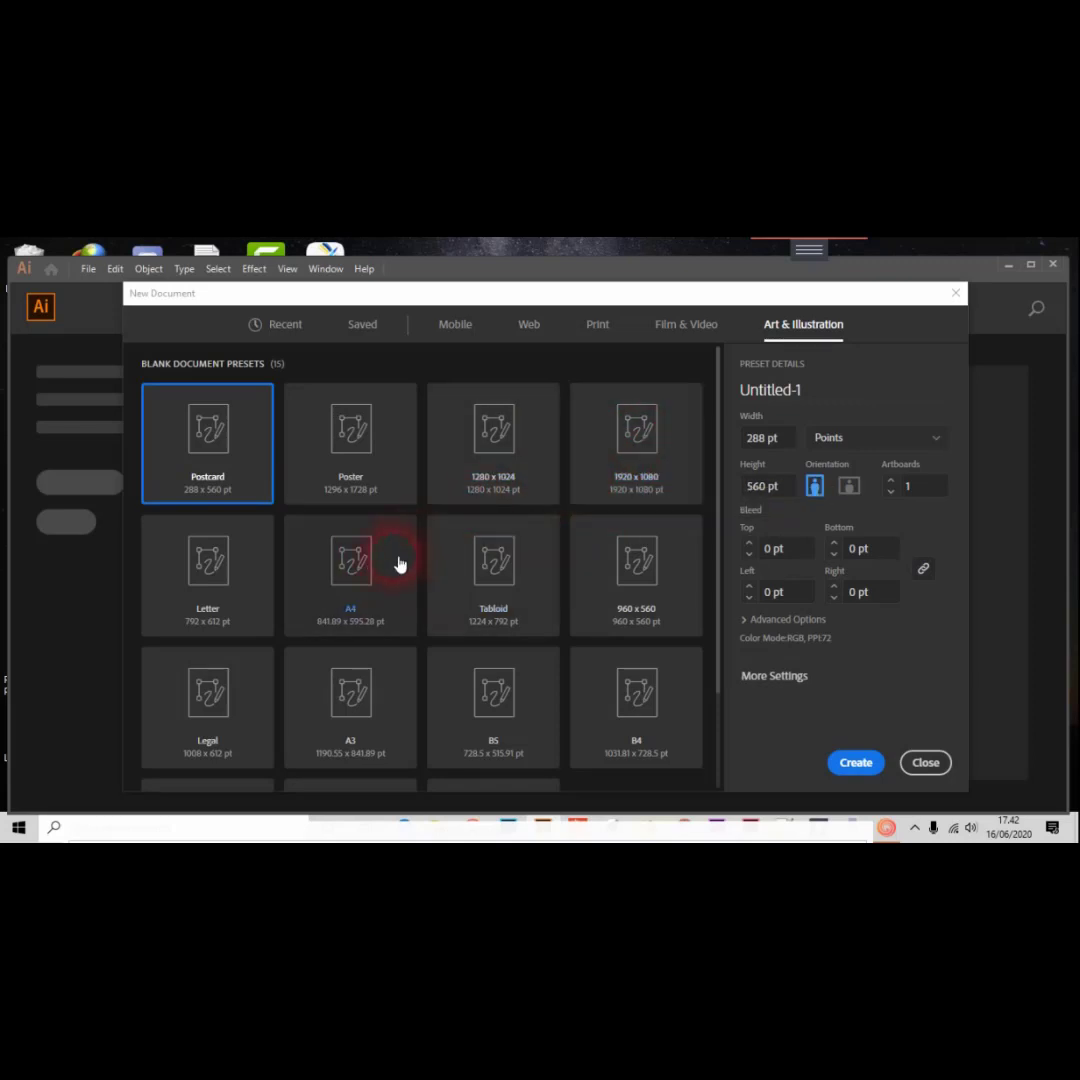
scroll(393, 562, "down", 2)
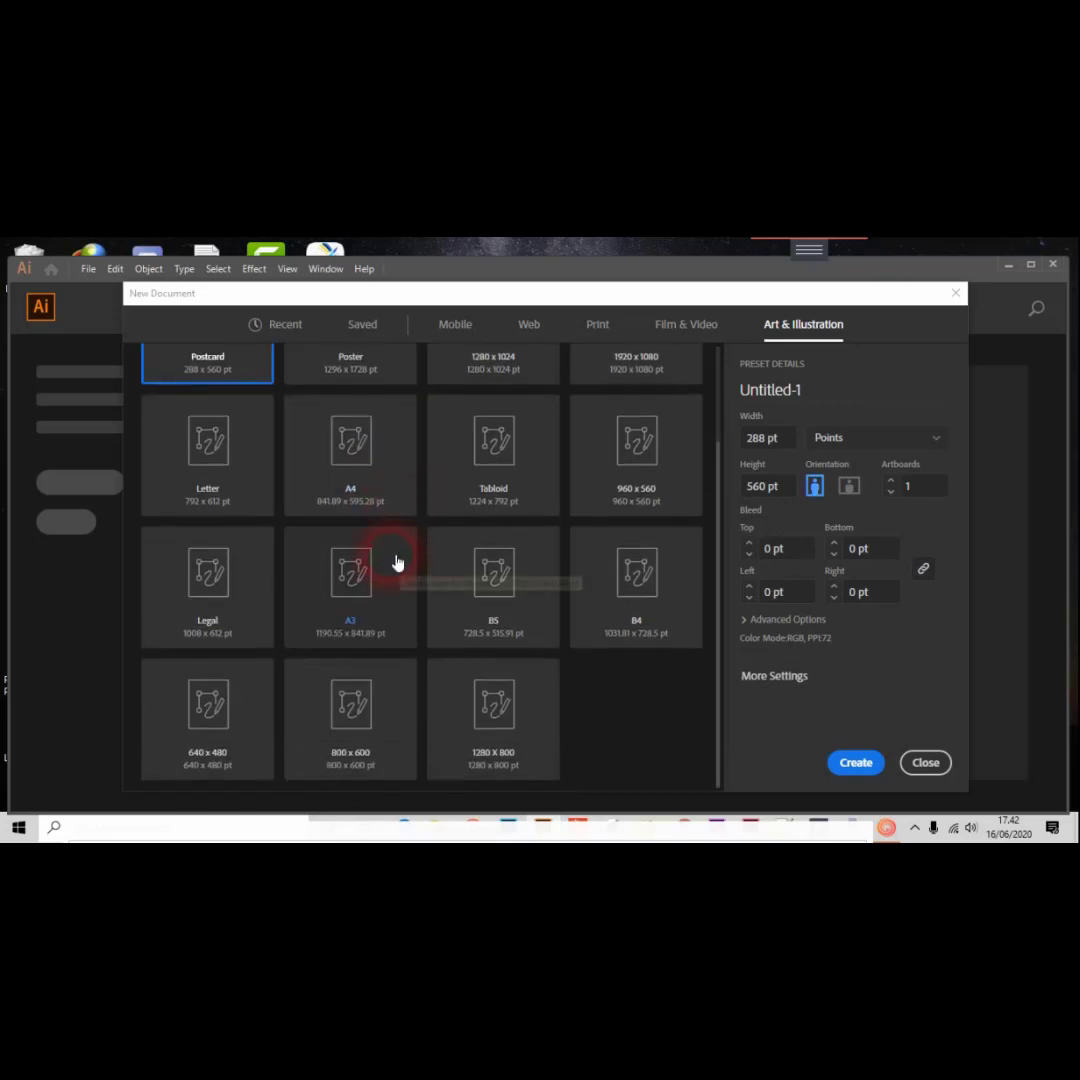
scroll(395, 561, "up", 1)
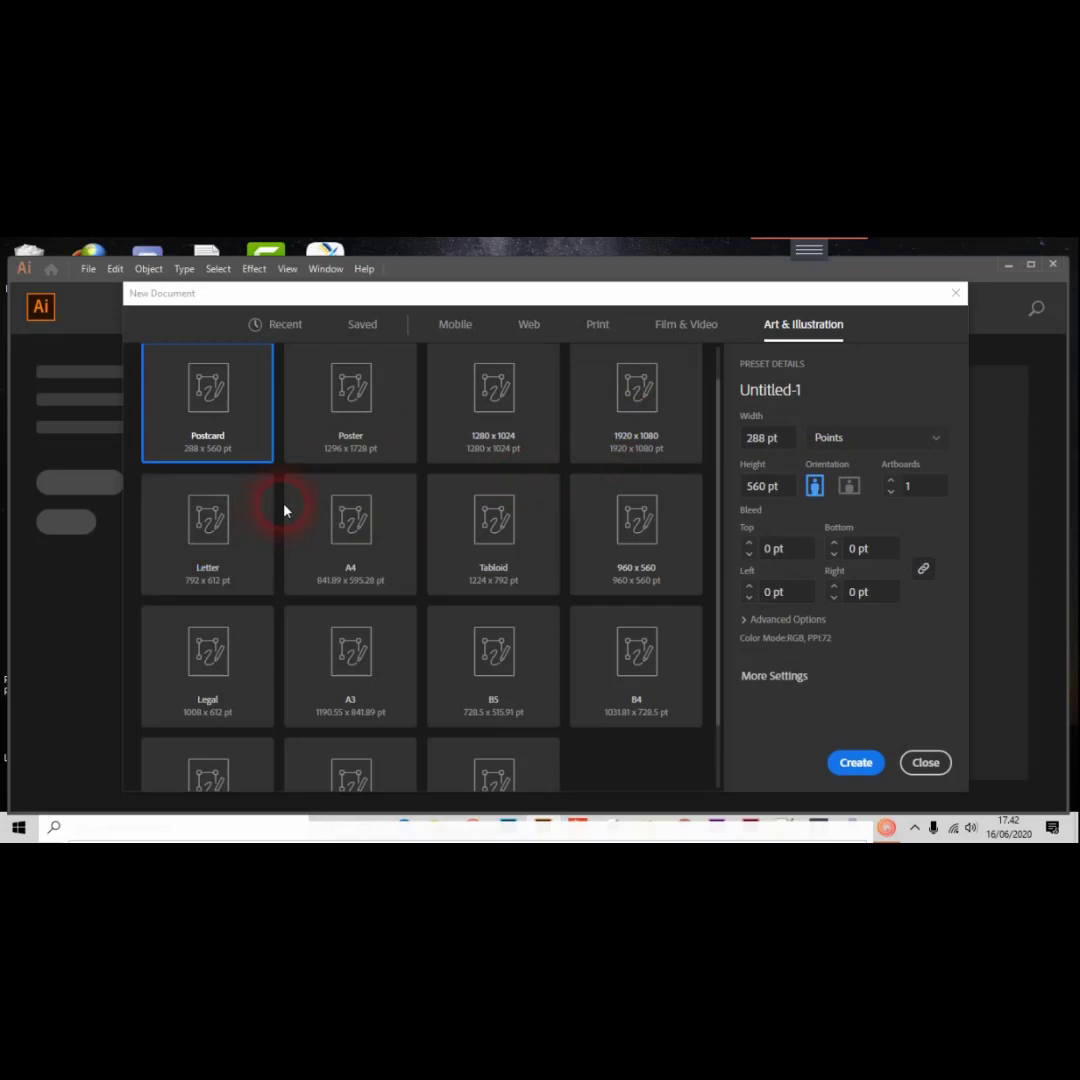
scroll(282, 510, "down", 2)
scroll(400, 480, "up", 3)
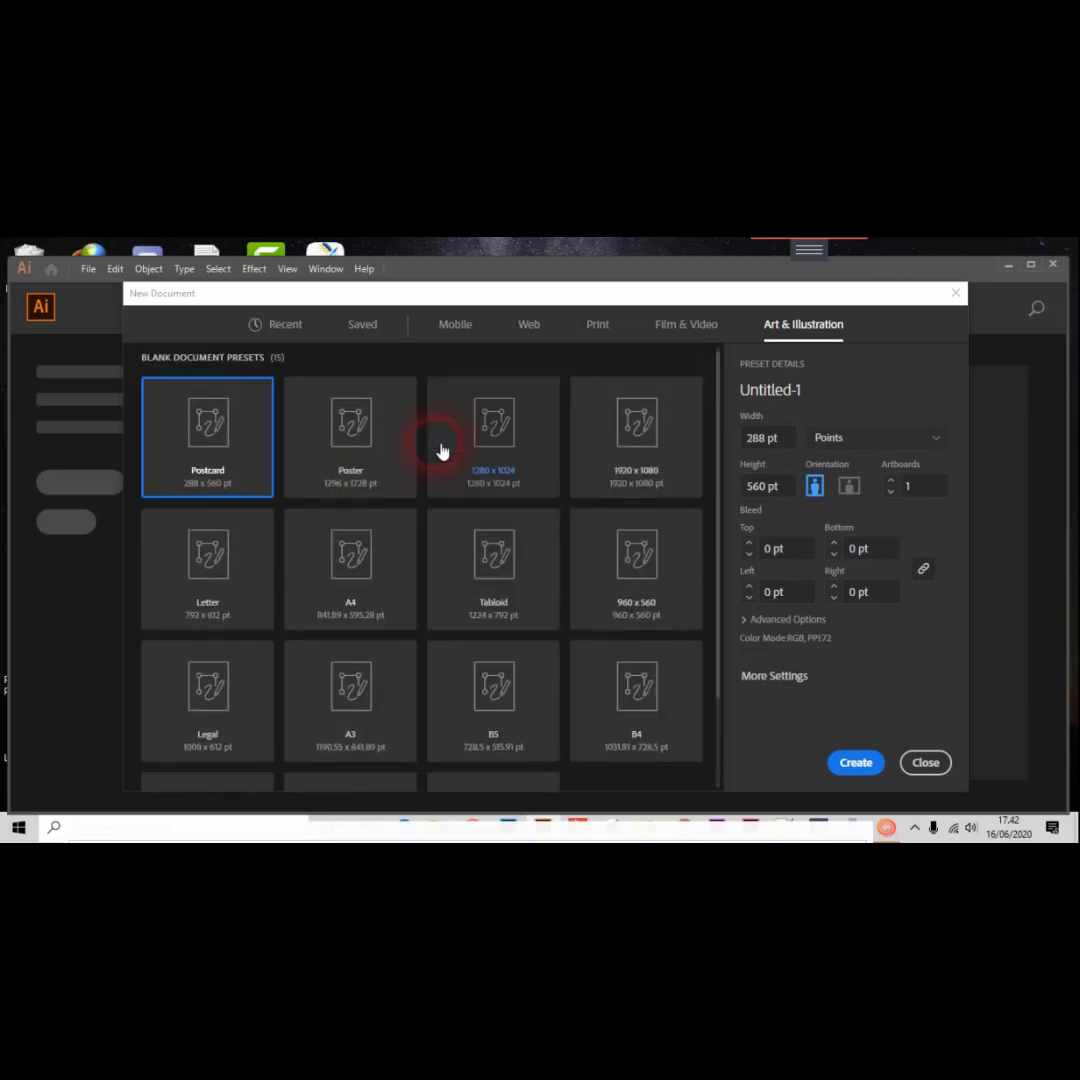
left_click(760, 402)
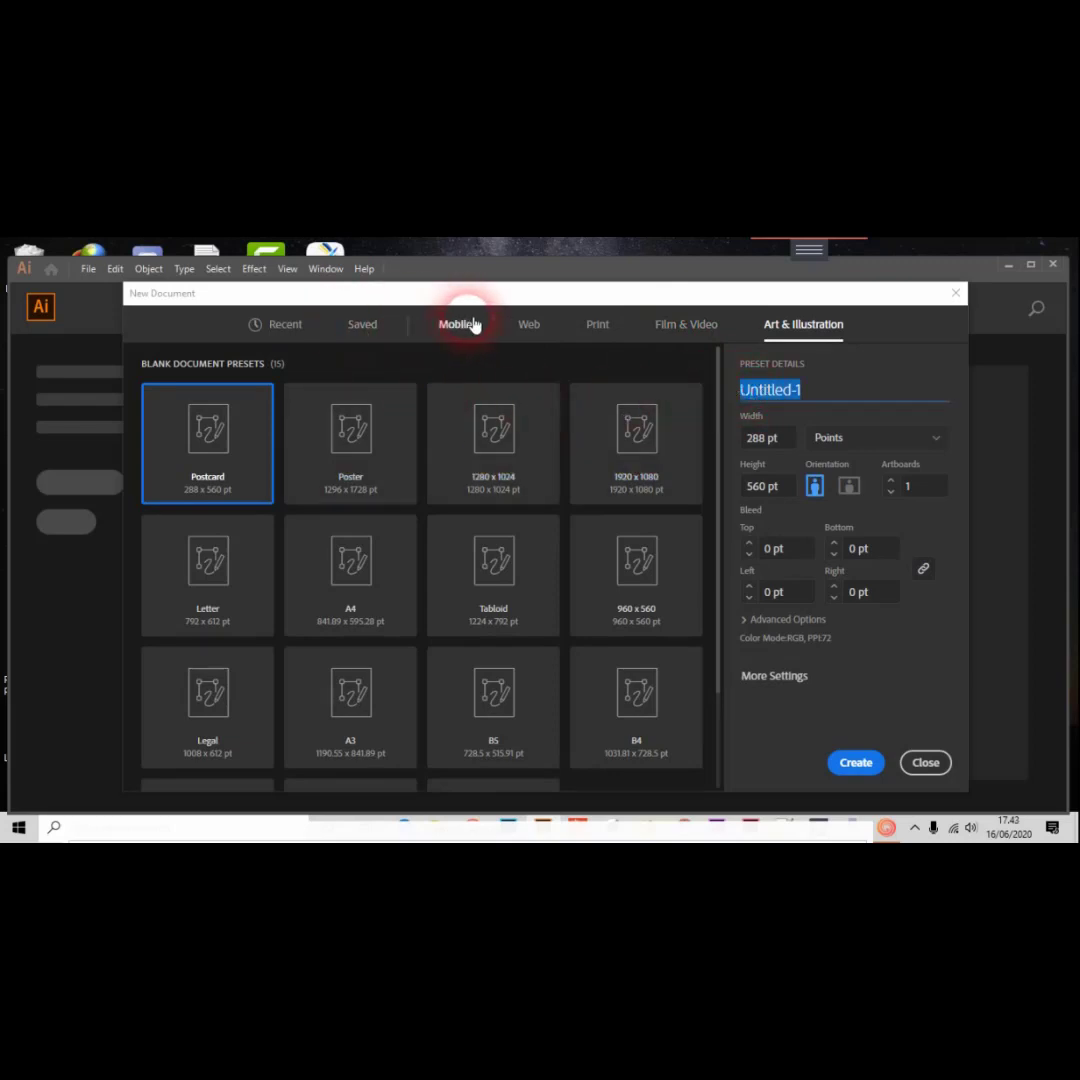
left_click(596, 326)
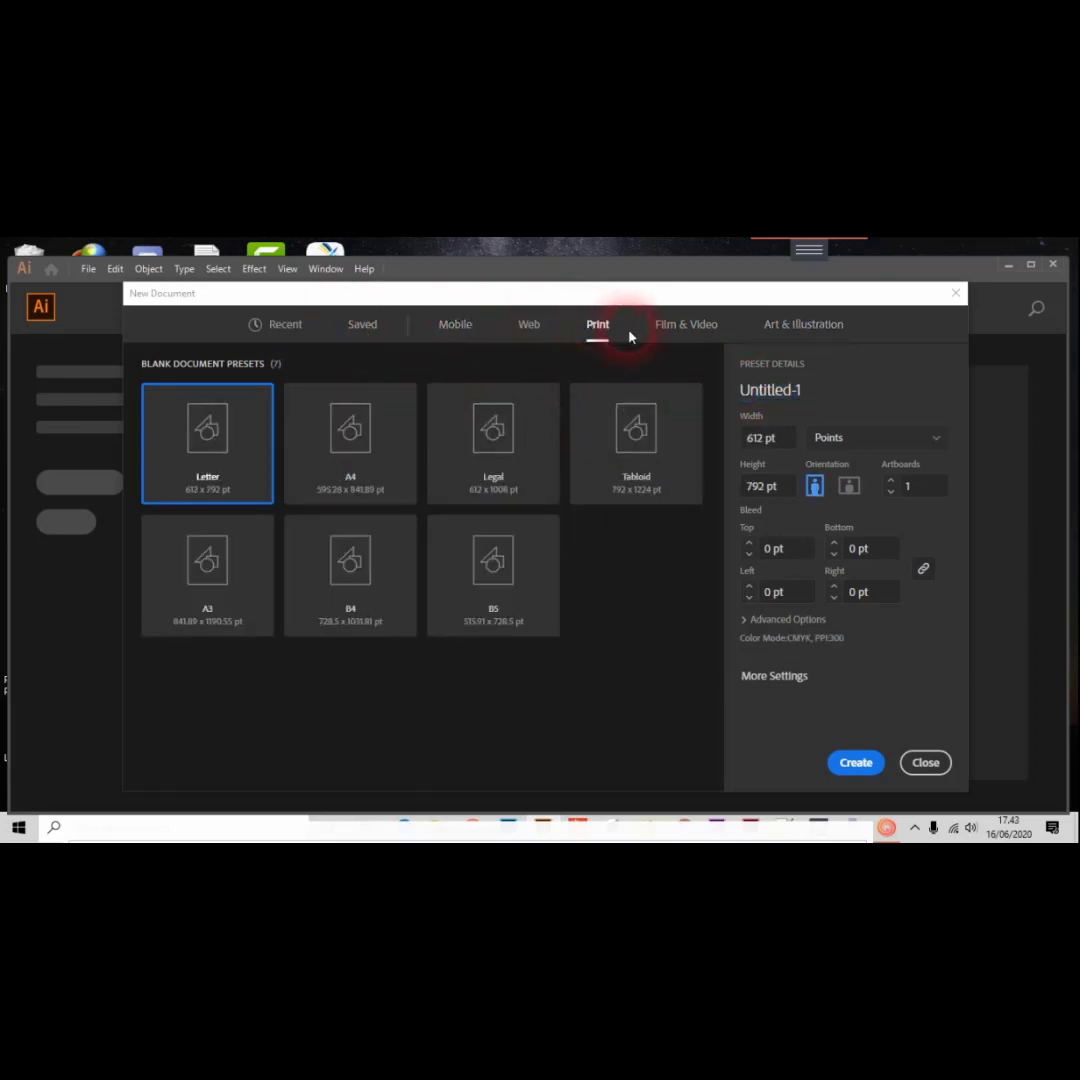
left_click(672, 330)
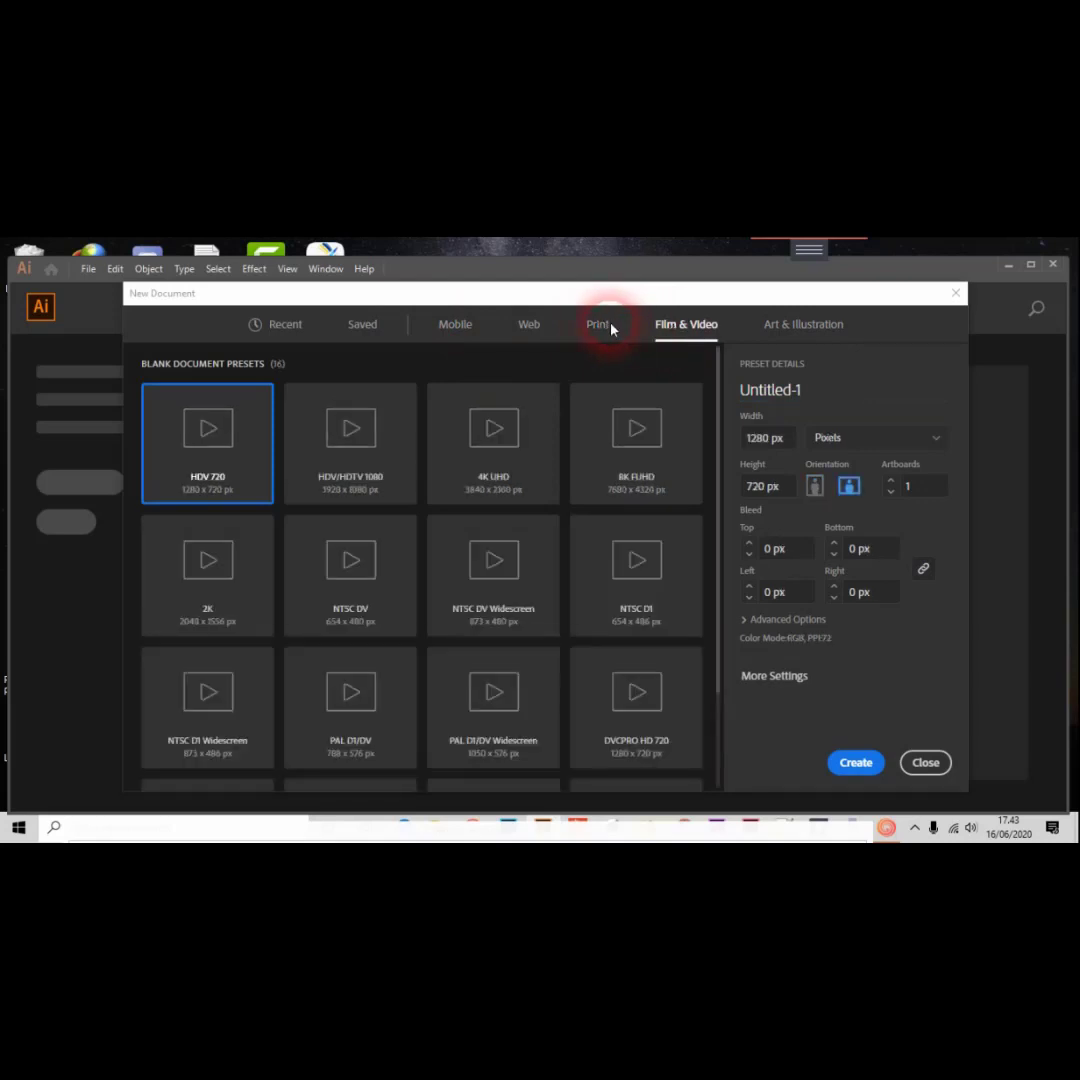
Switch to the Print presets and name the new document "Latihan Edutech-1".
left_click(599, 326)
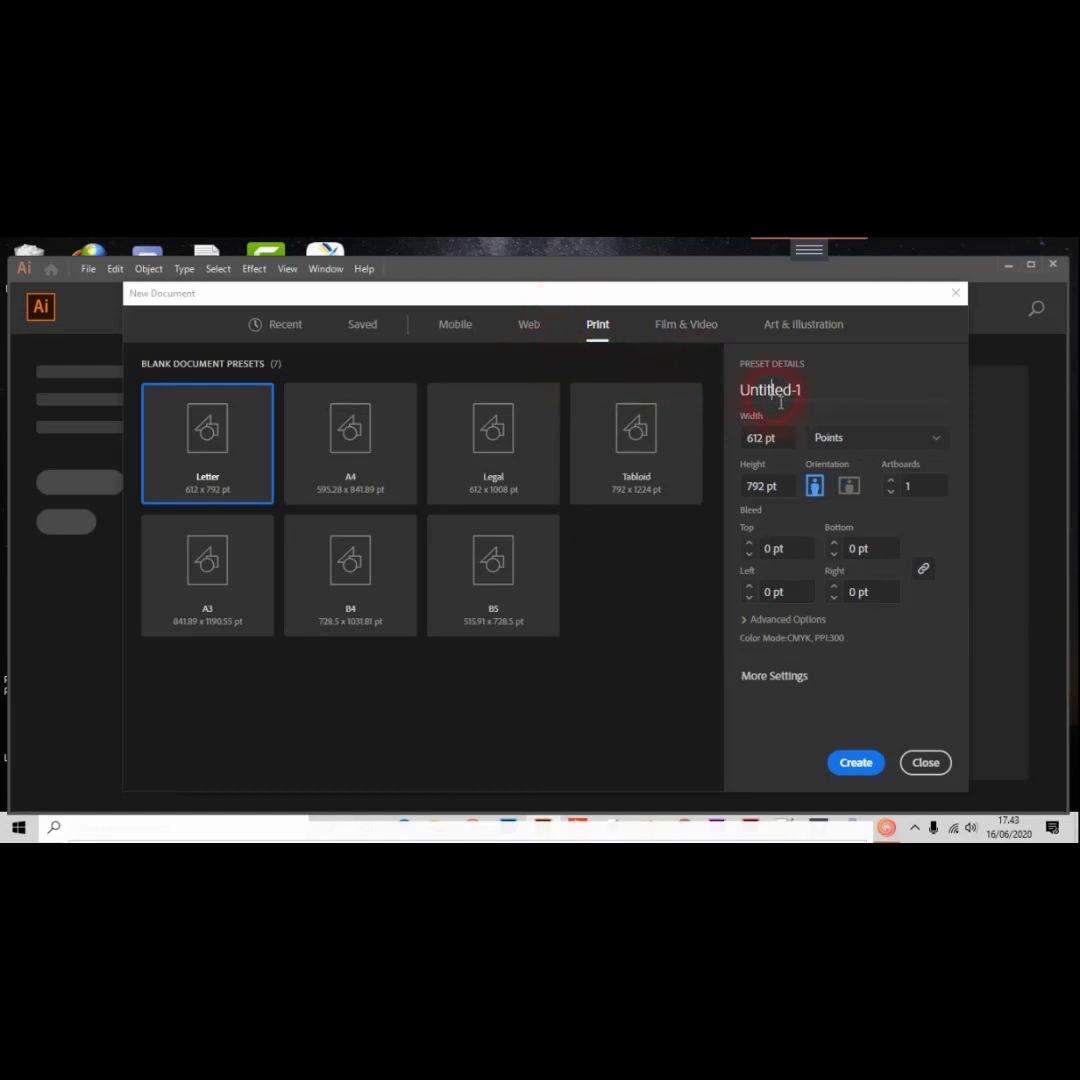
left_click(813, 394)
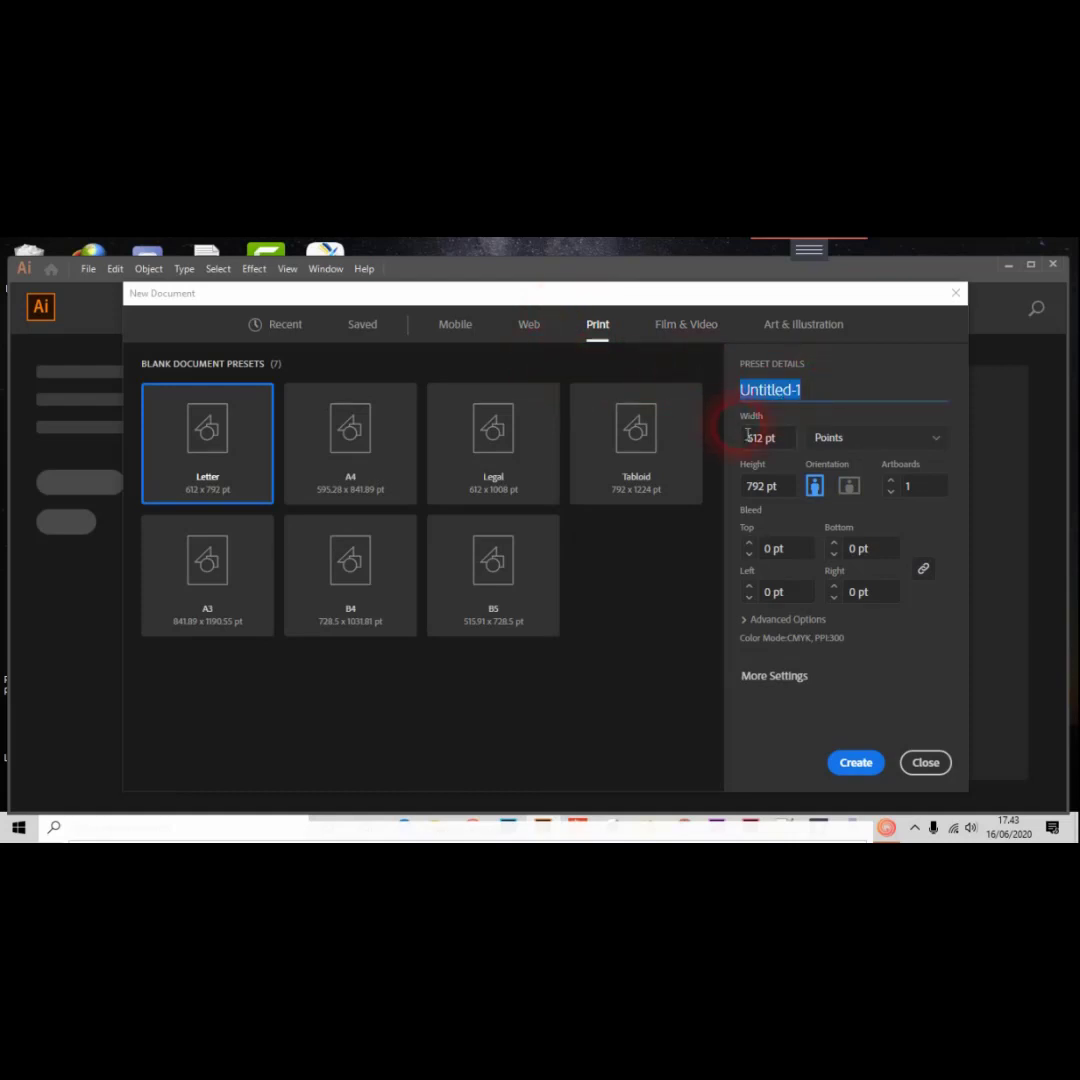
type("Latihan Edutech")
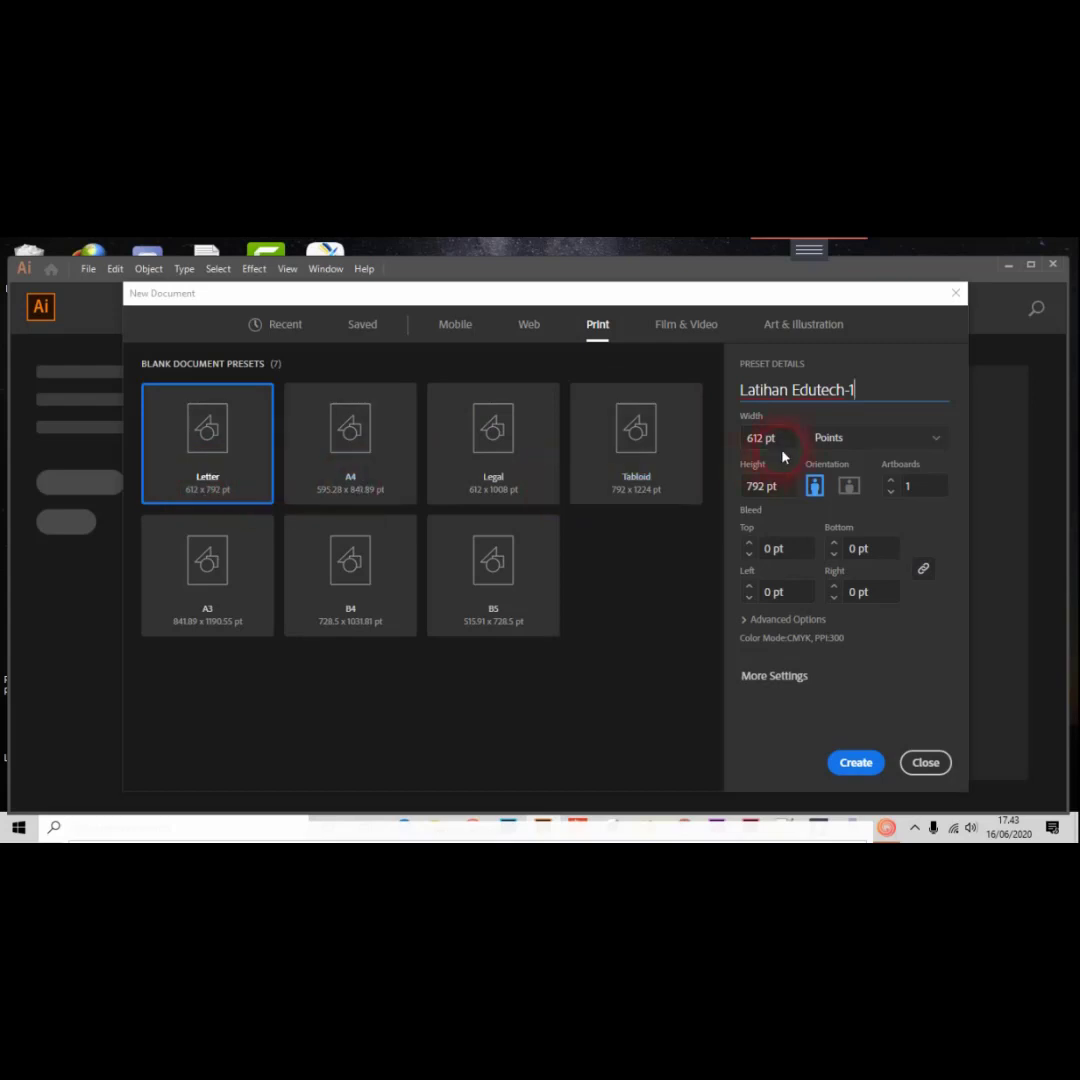
Select the A4 print preset and set its measurement units to Centimeters.
left_click(938, 444)
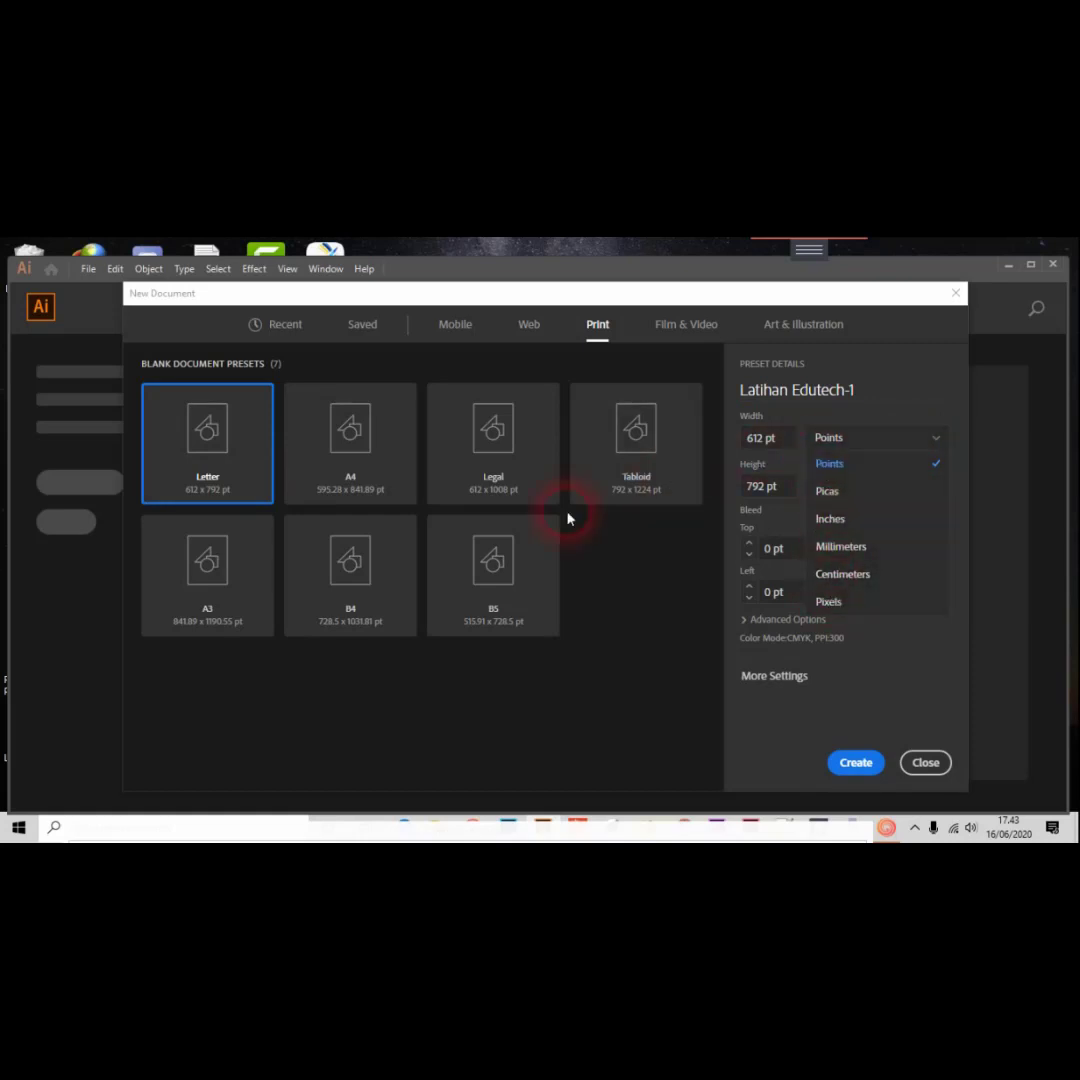
left_click(380, 492)
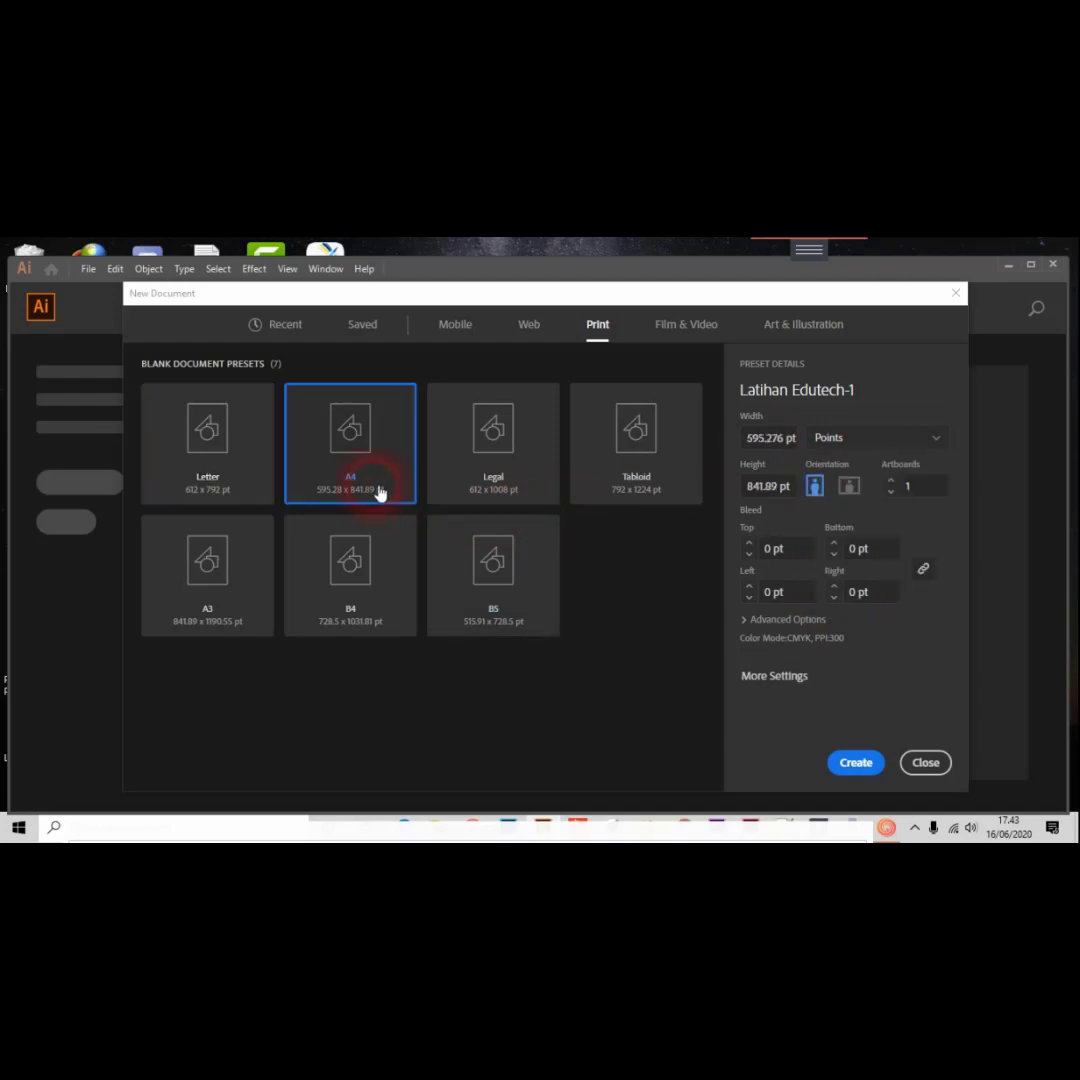
left_click(933, 440)
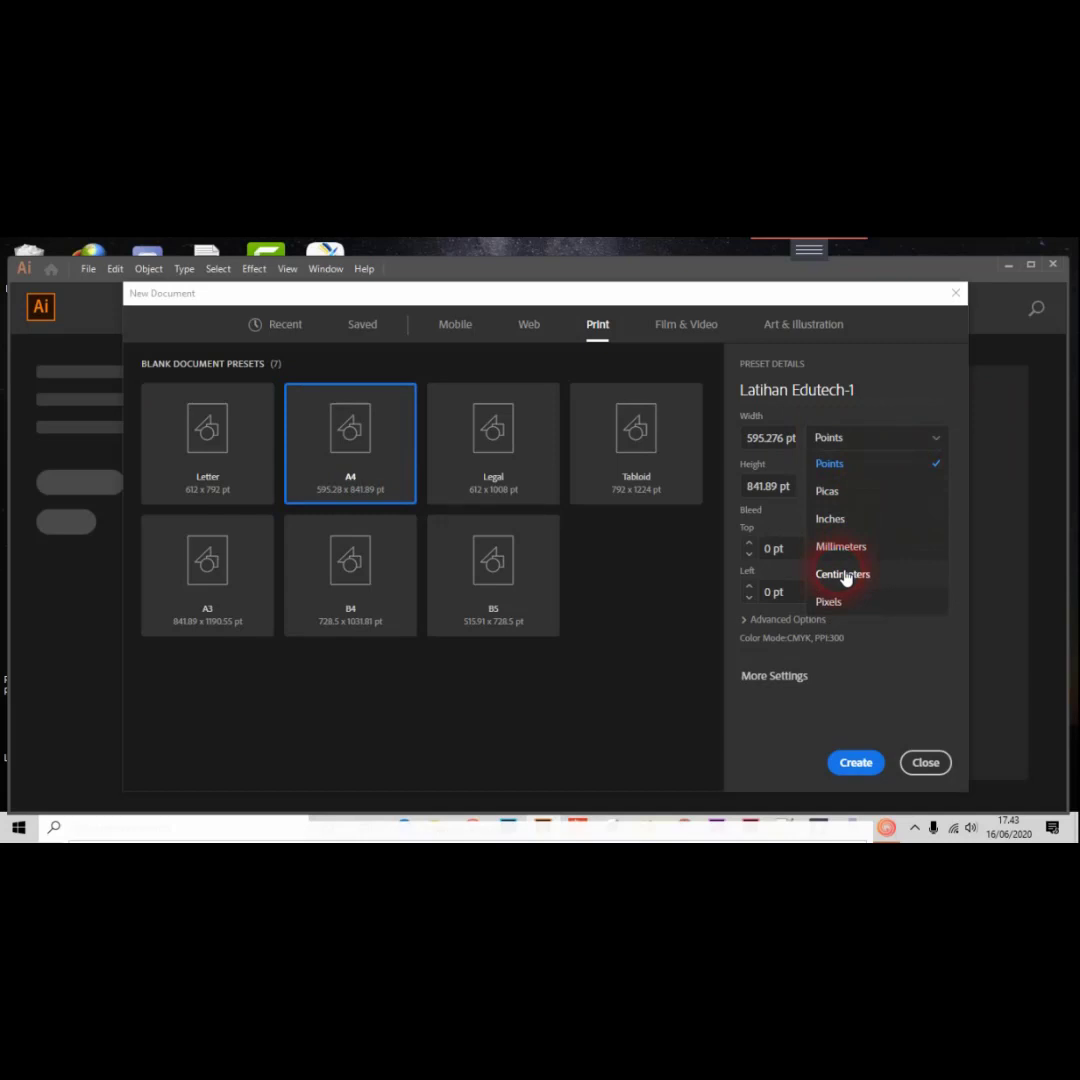
left_click(843, 575)
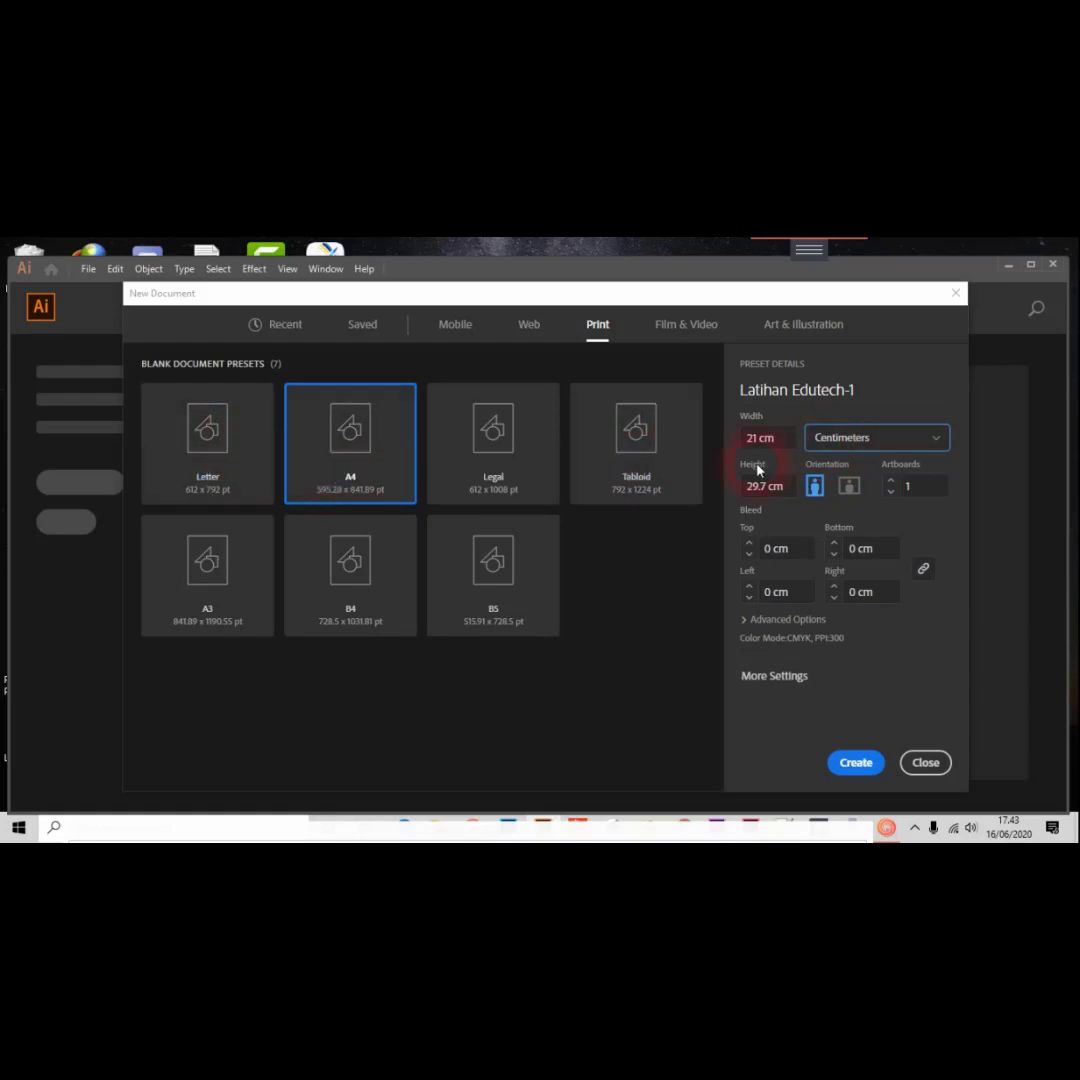
Switch the A4 page between landscape and portrait orientation, finishing on portrait.
left_click(849, 486)
left_click(818, 489)
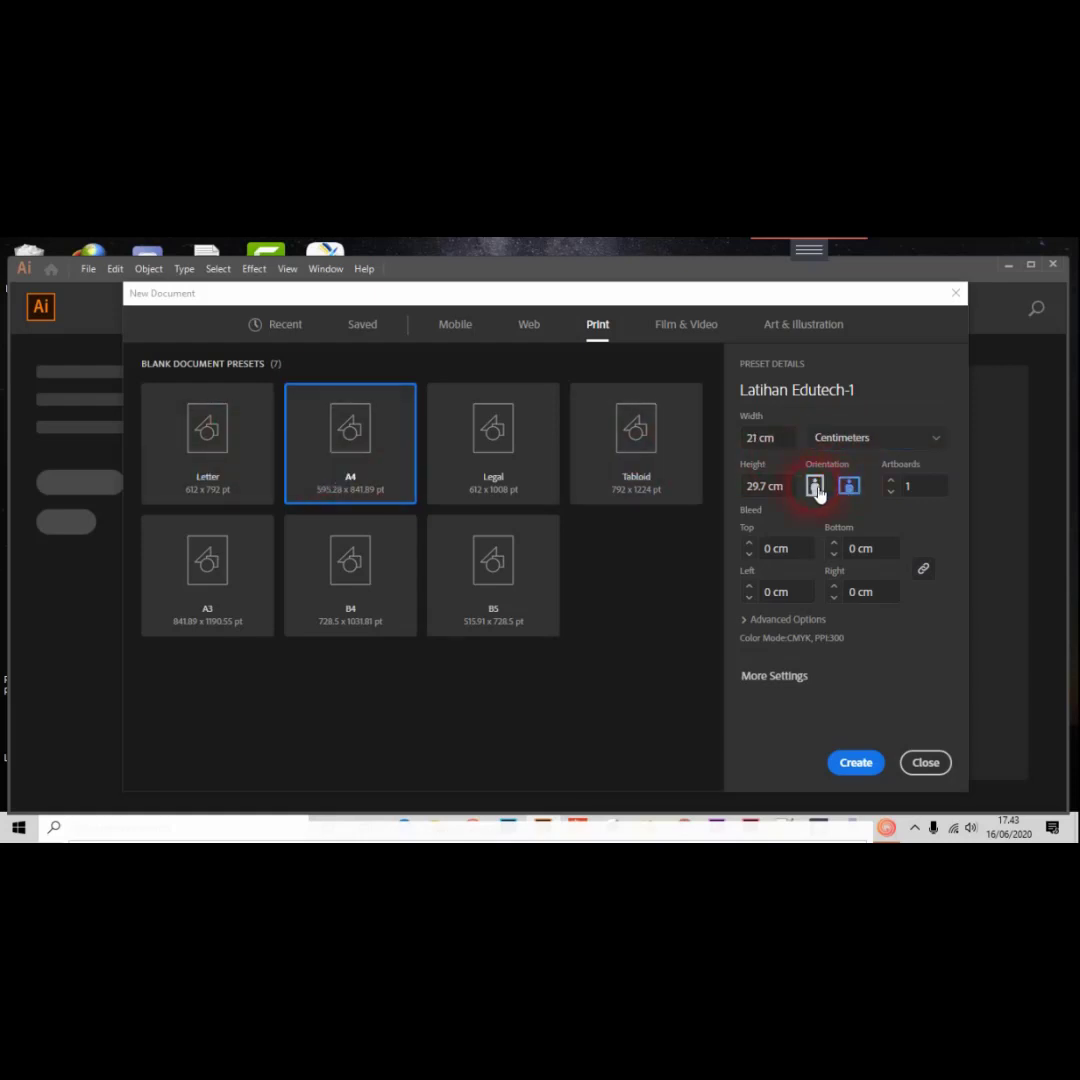
left_click(849, 486)
left_click(815, 487)
left_click(849, 486)
left_click(815, 487)
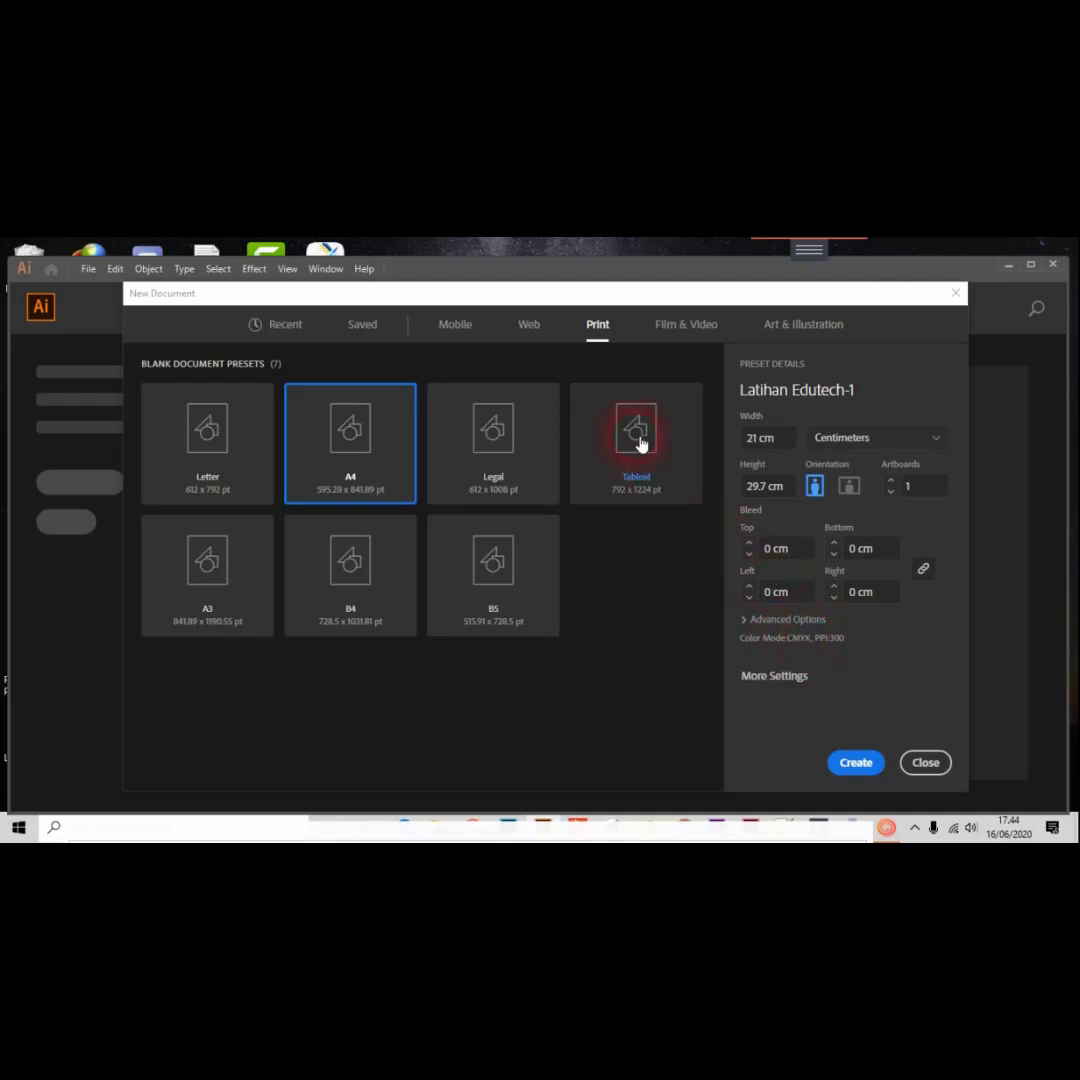
Create the document from the Print category's Letter preset, 612 x 792 pt, in portrait orientation.
left_click(683, 330)
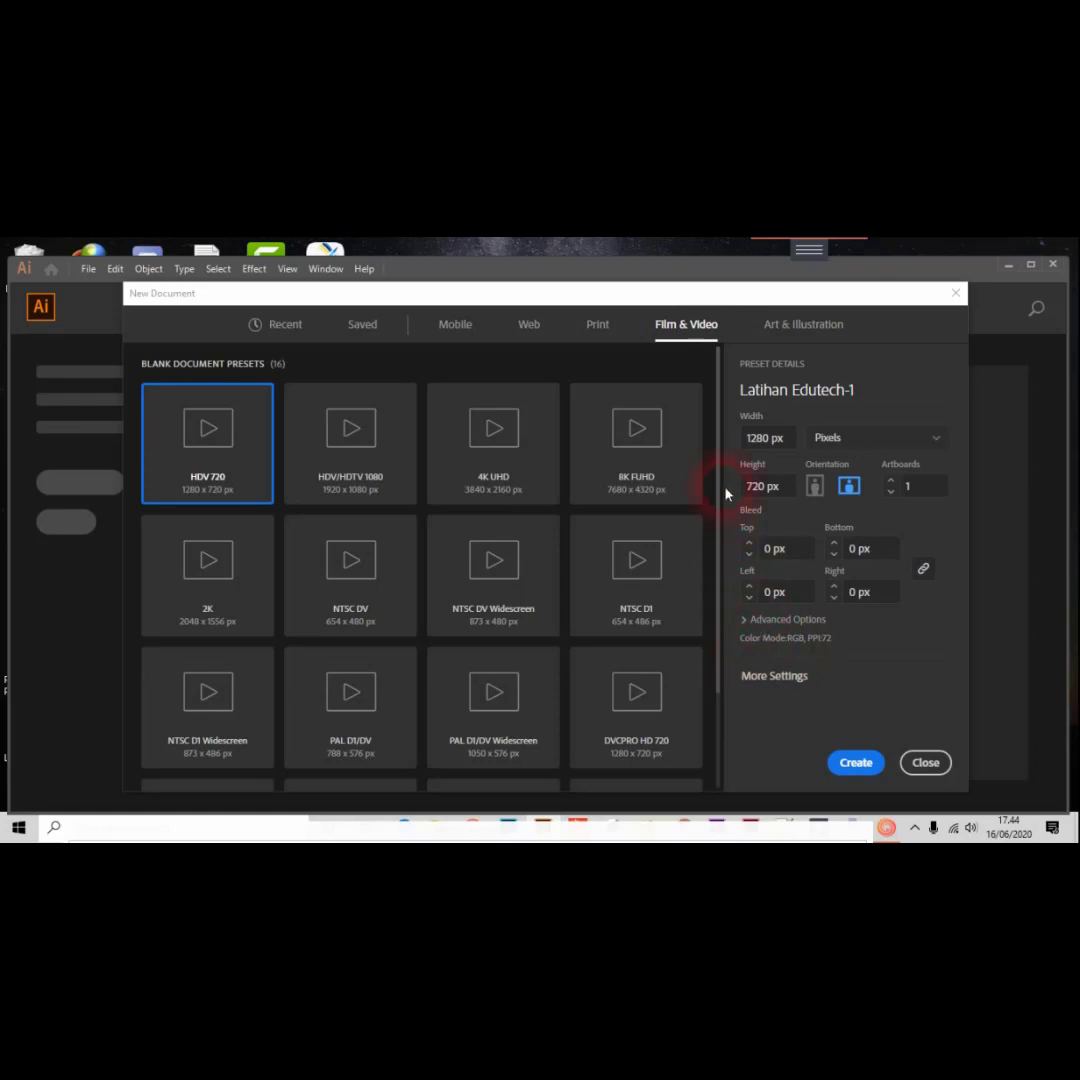
left_click(443, 328)
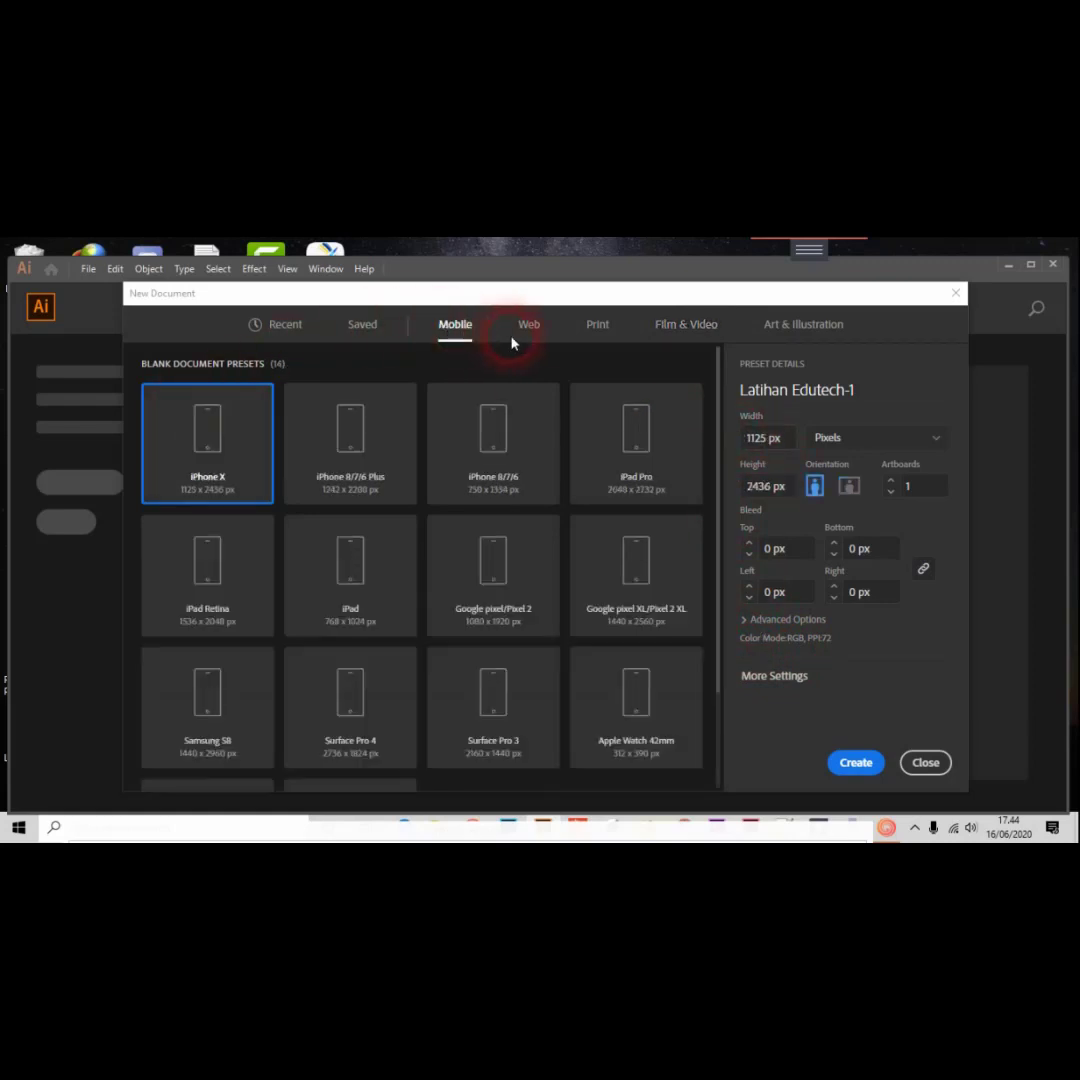
left_click(597, 323)
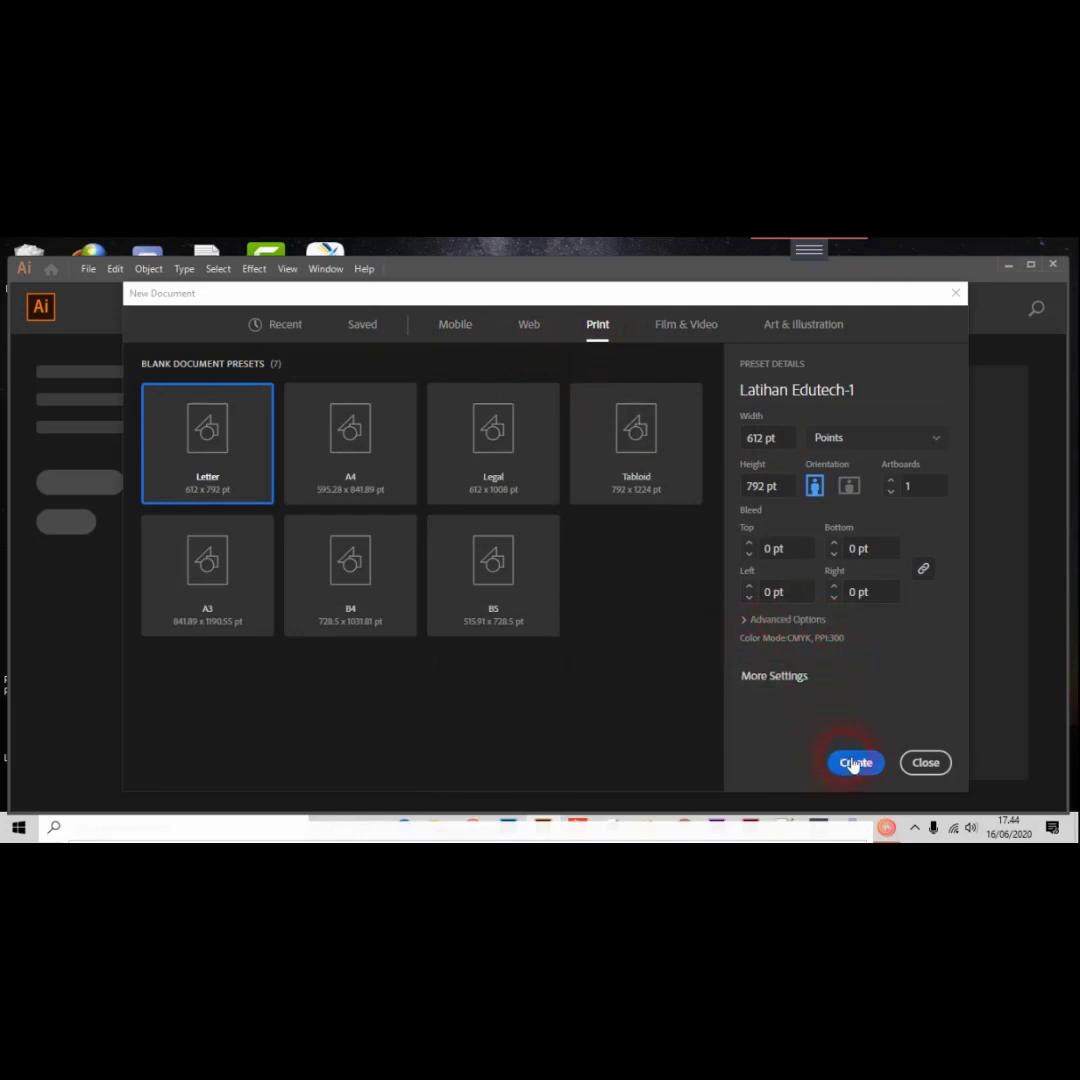
left_click(855, 763)
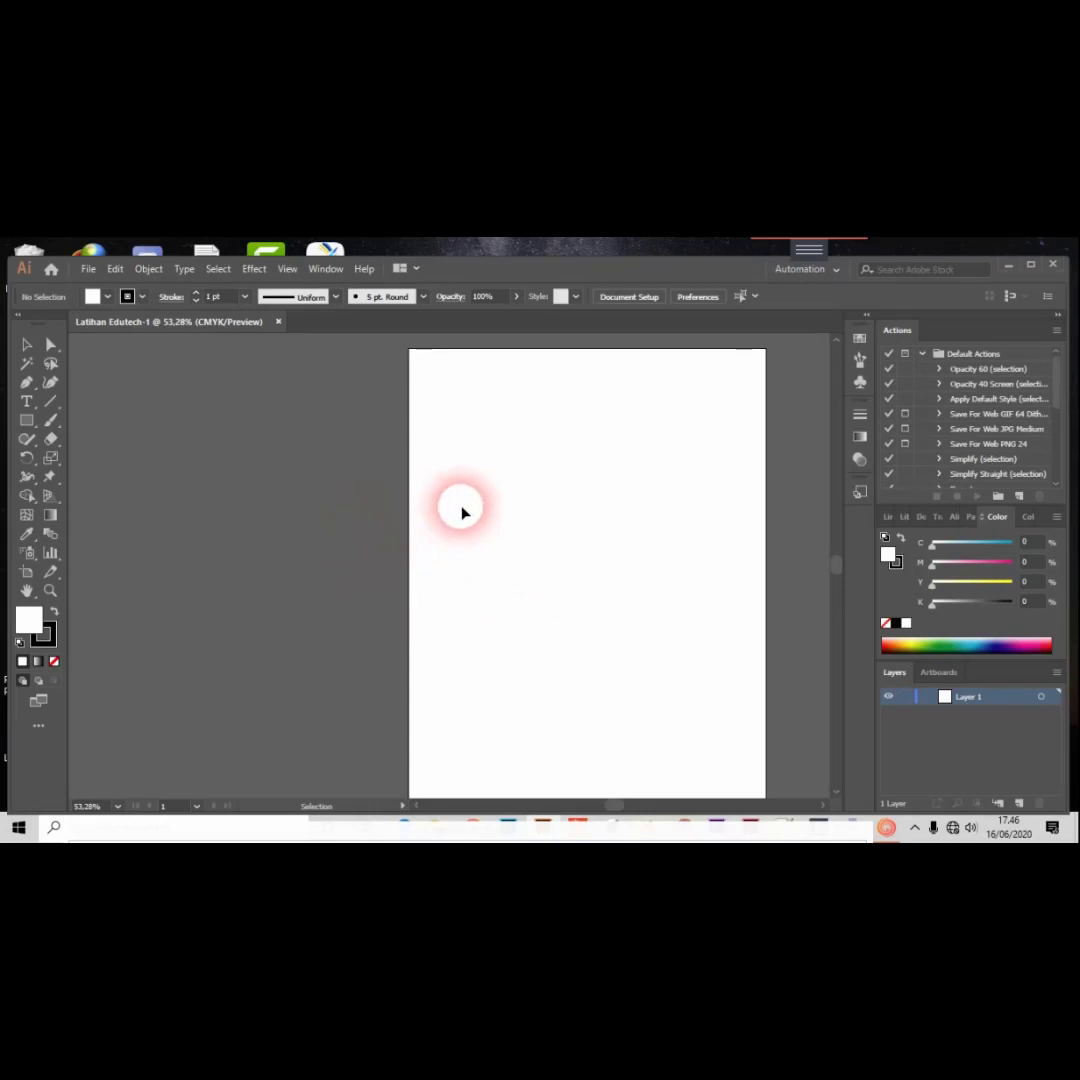
Activate the Direct Selection tool and look at the tools grouped with it.
scroll(510, 446, "up", 1)
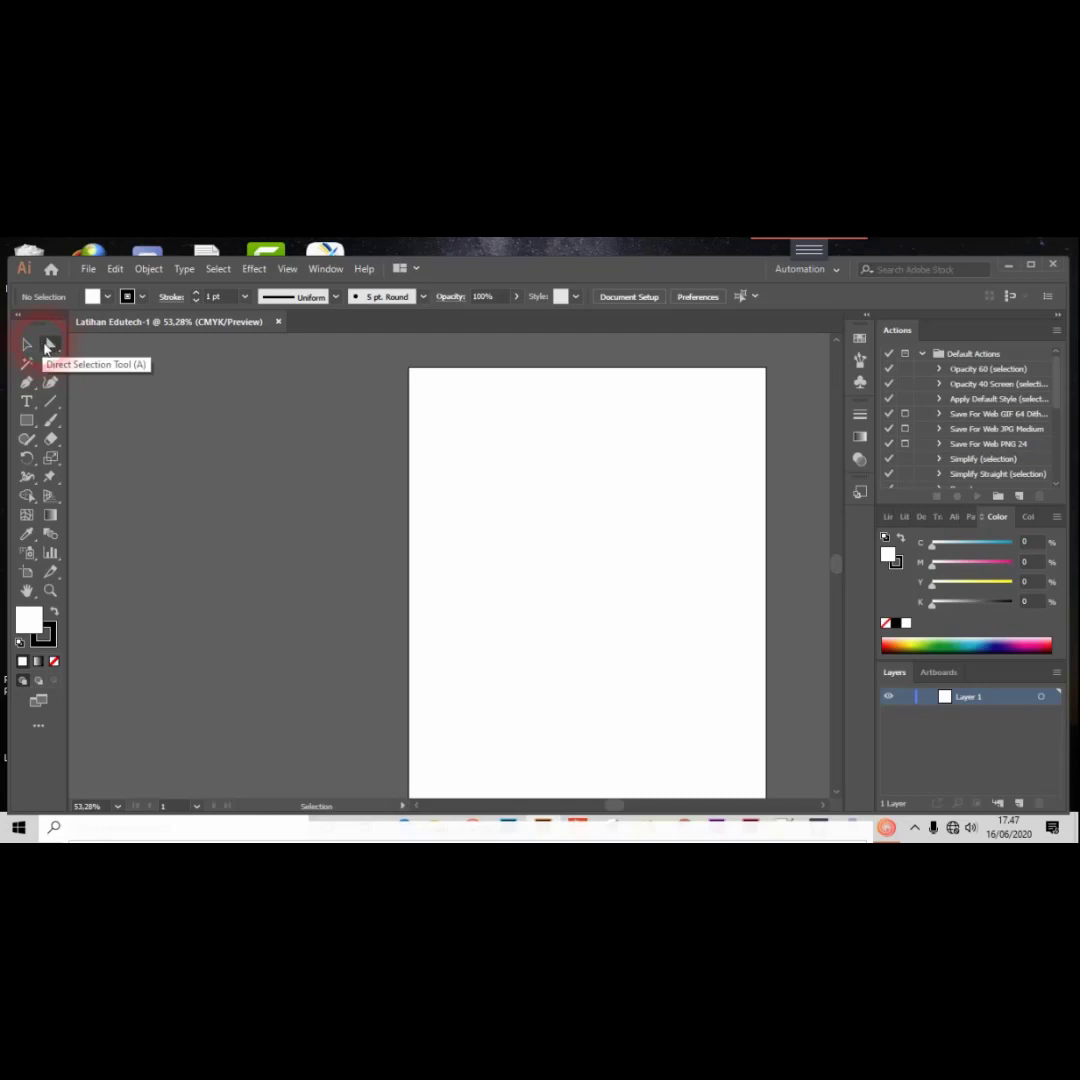
left_click(52, 346)
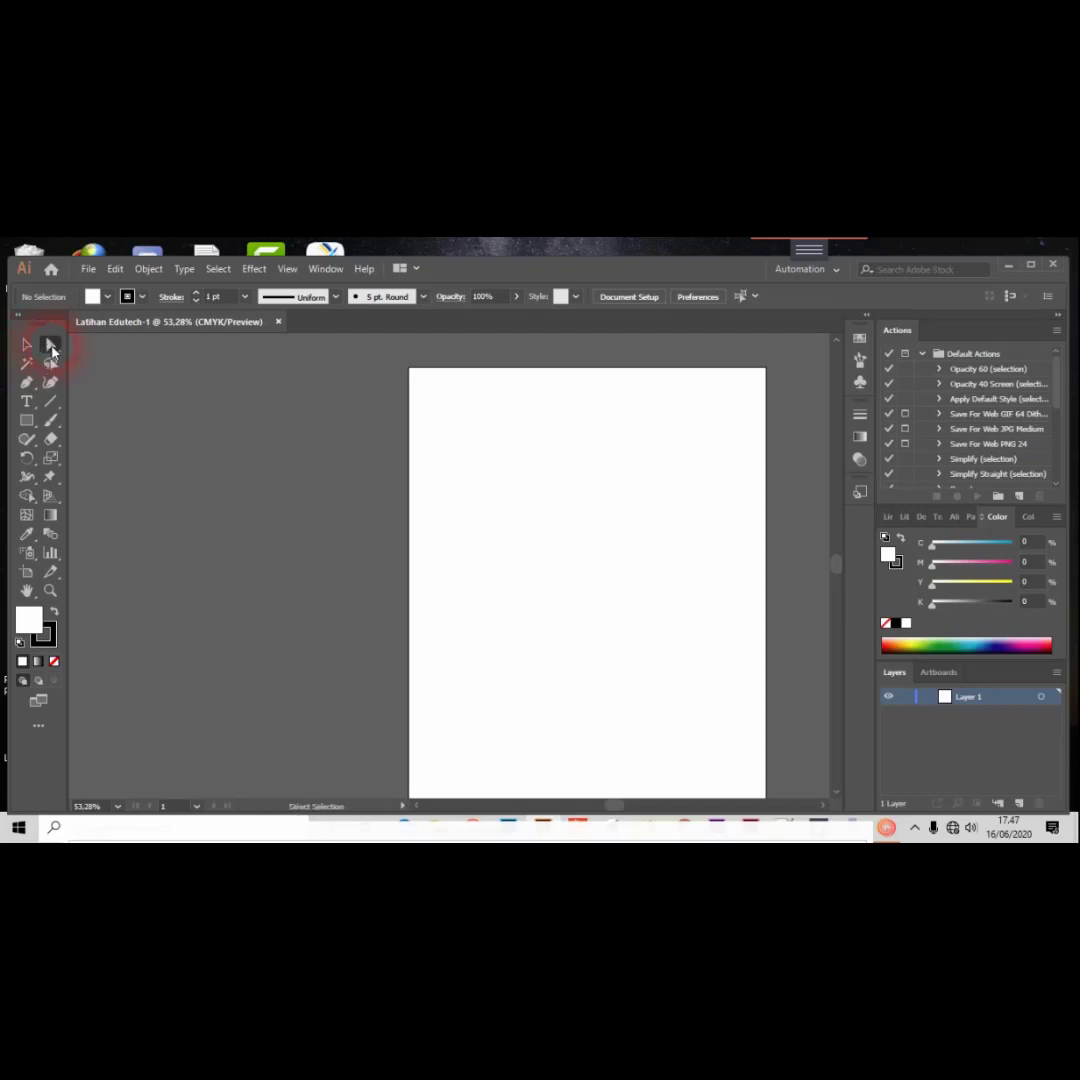
left_click(57, 354)
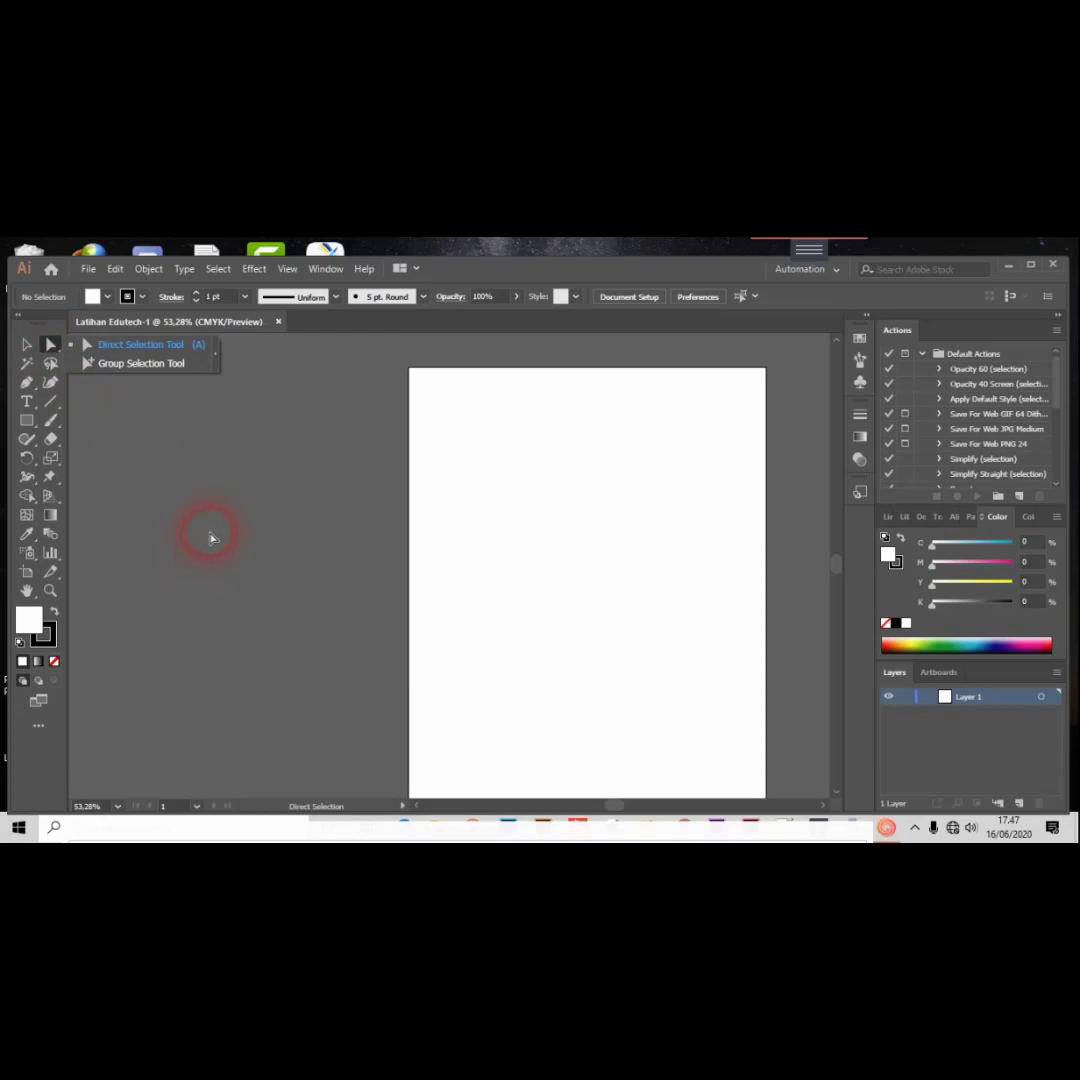
left_click(454, 572)
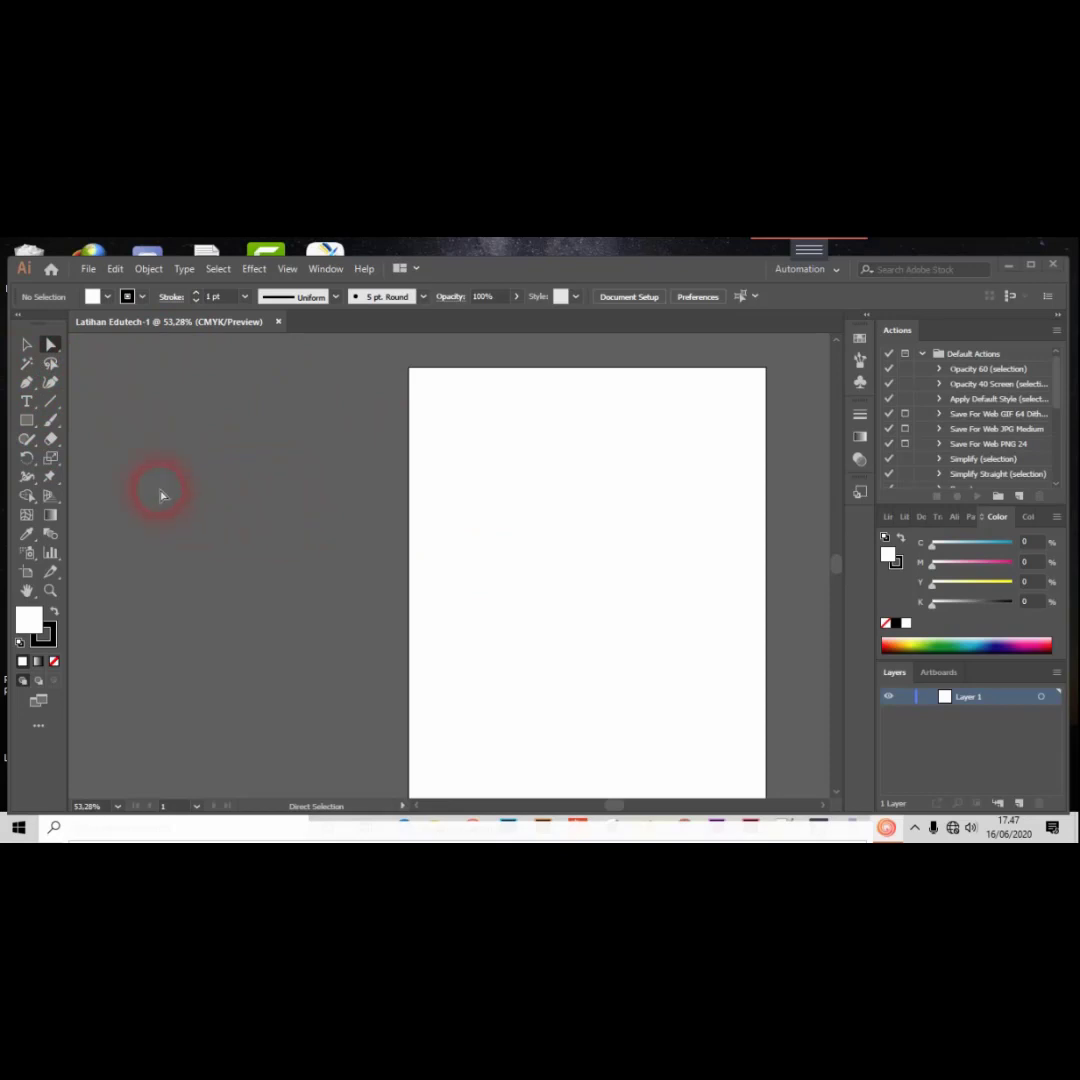
Draw a closed eight-point polygon with straight sides on the upper half of the page, using the Pen tool.
left_click(30, 387)
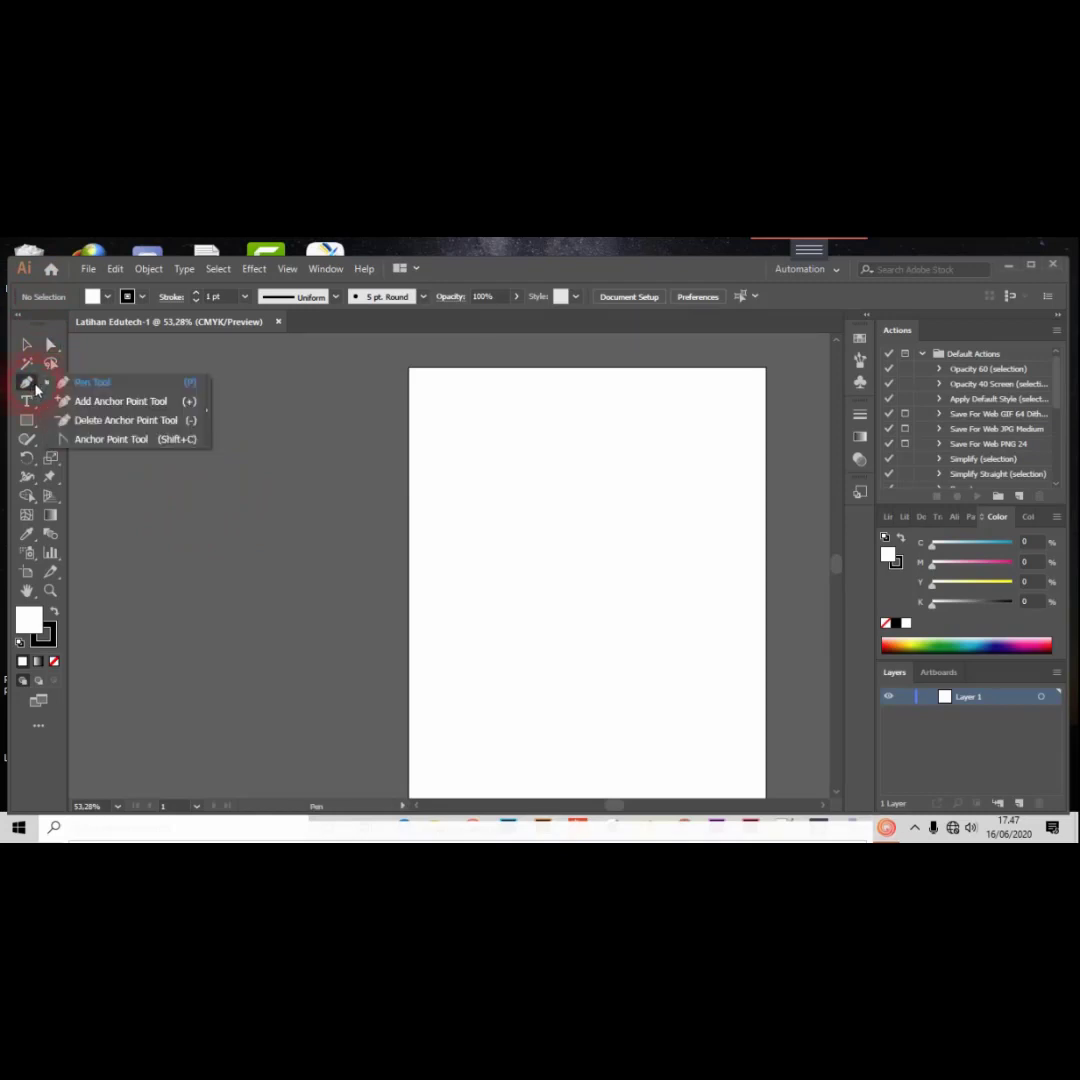
left_click(62, 386)
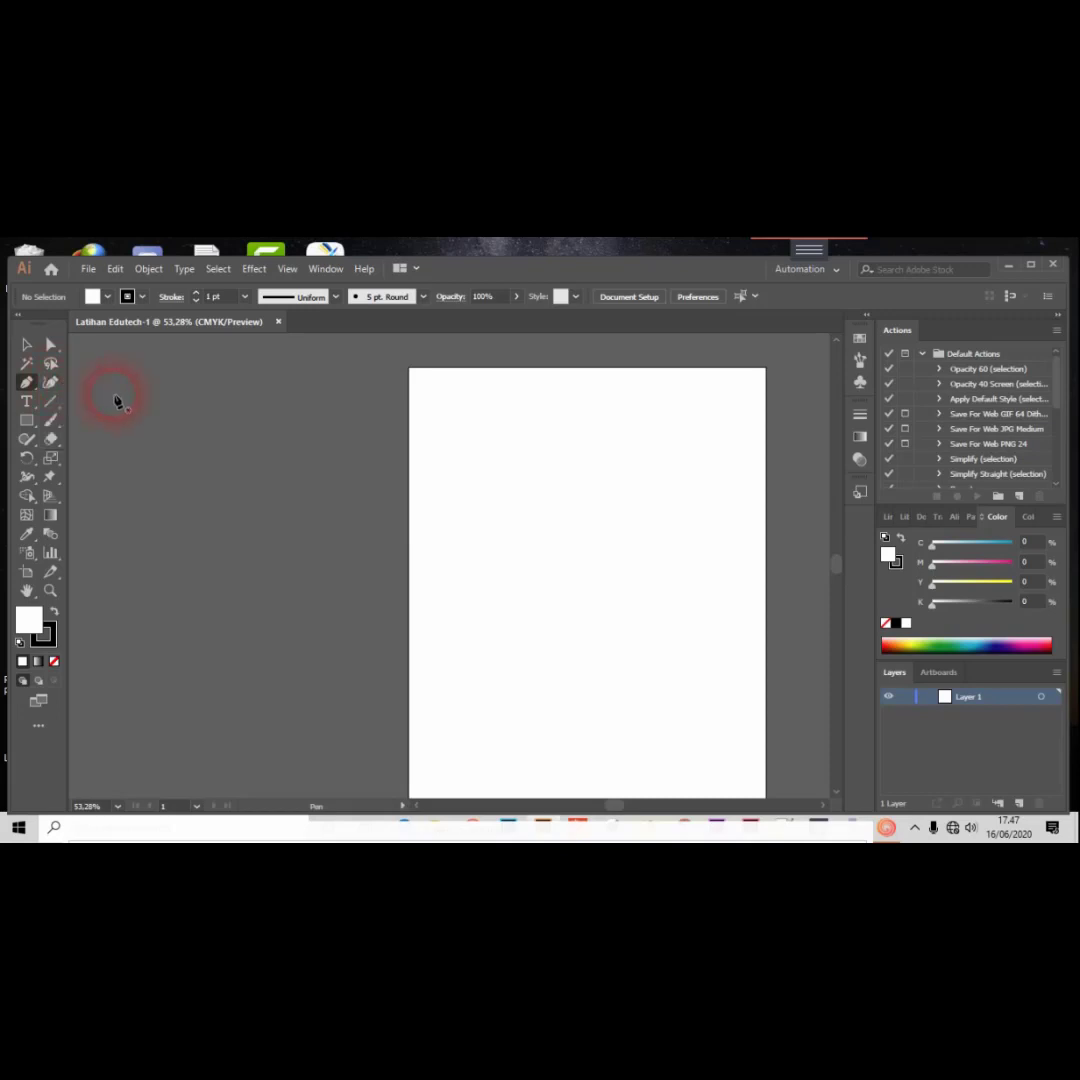
left_click(451, 494)
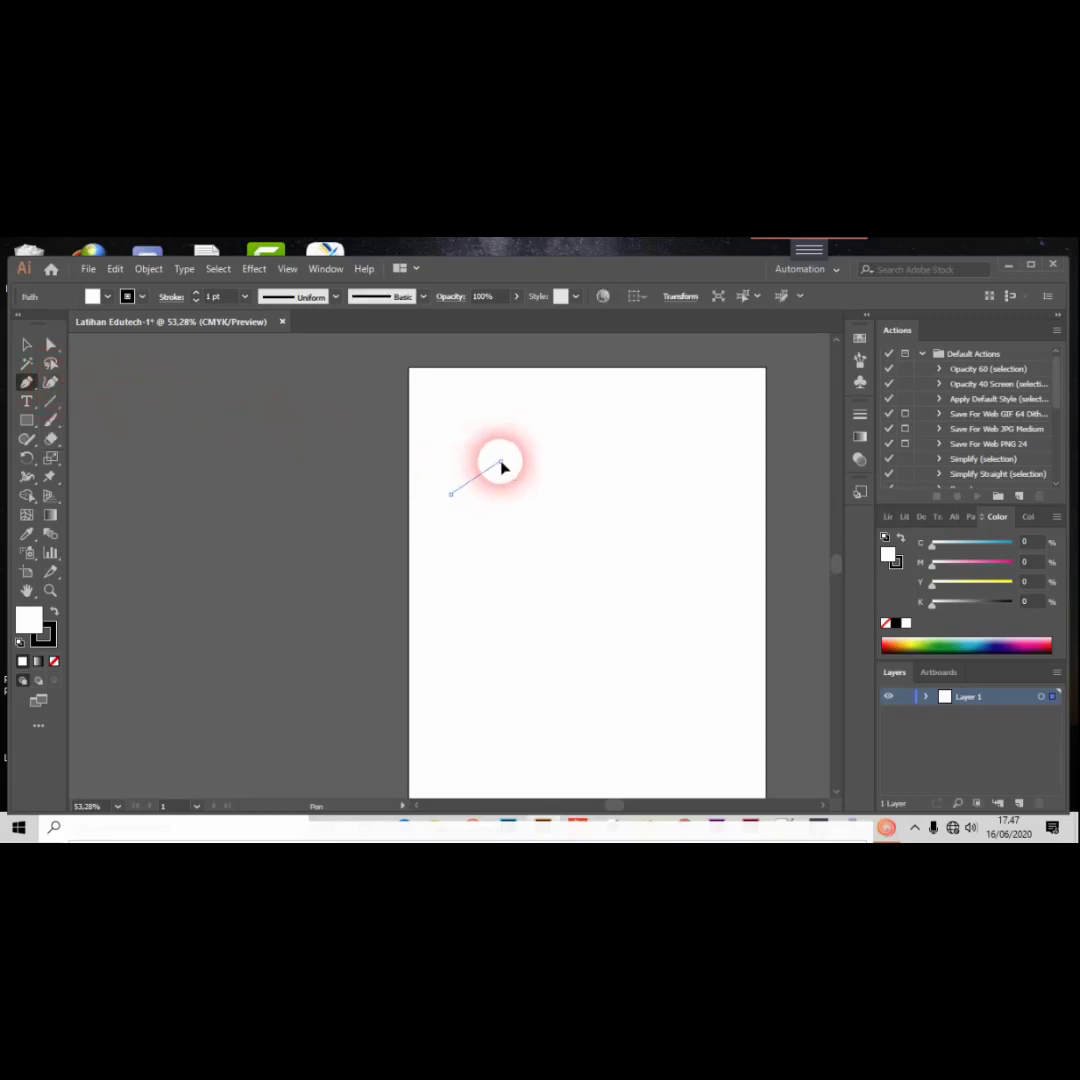
left_click(501, 462)
left_click(556, 471)
left_click(590, 507)
left_click(575, 535)
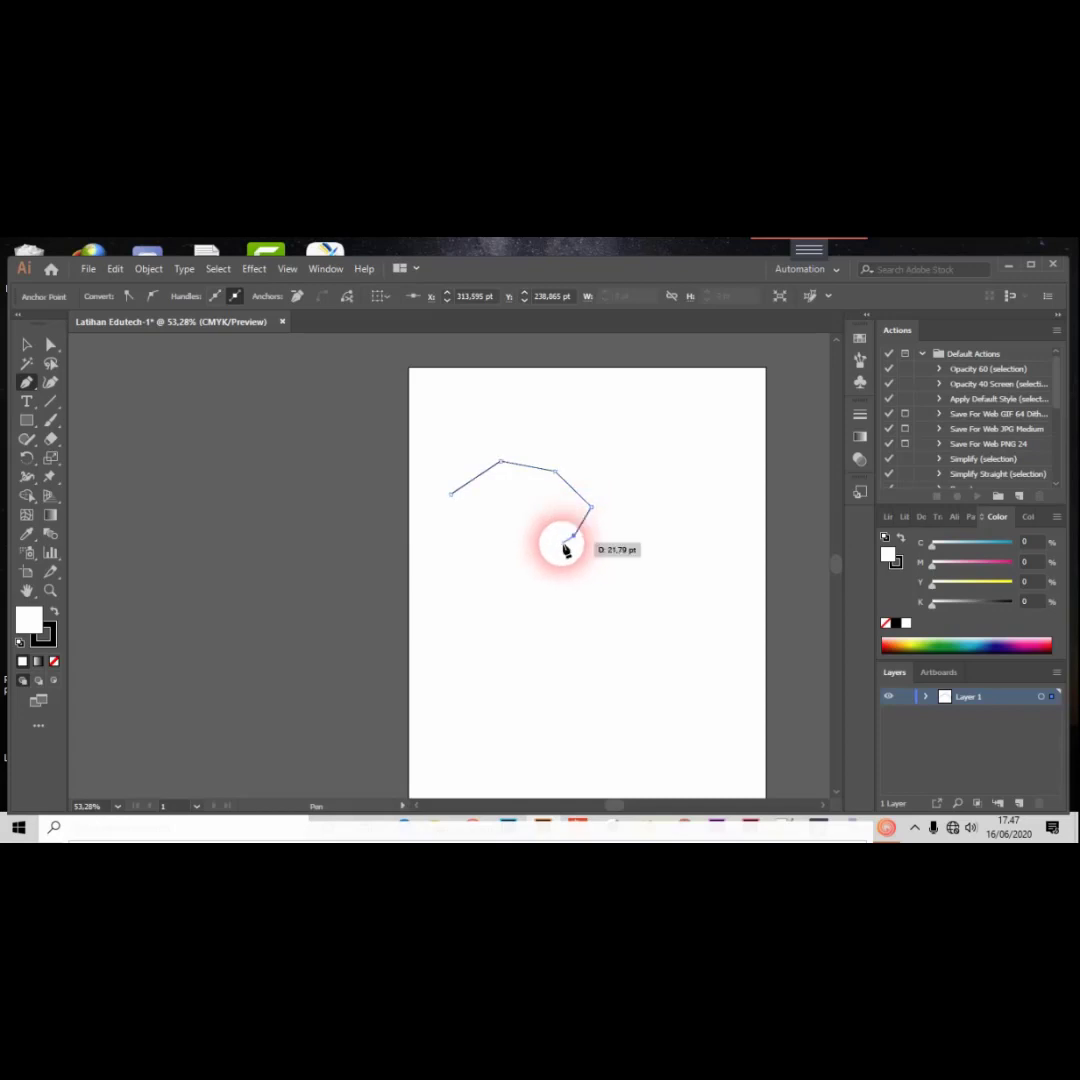
left_click(538, 552)
left_click(508, 523)
left_click(470, 521)
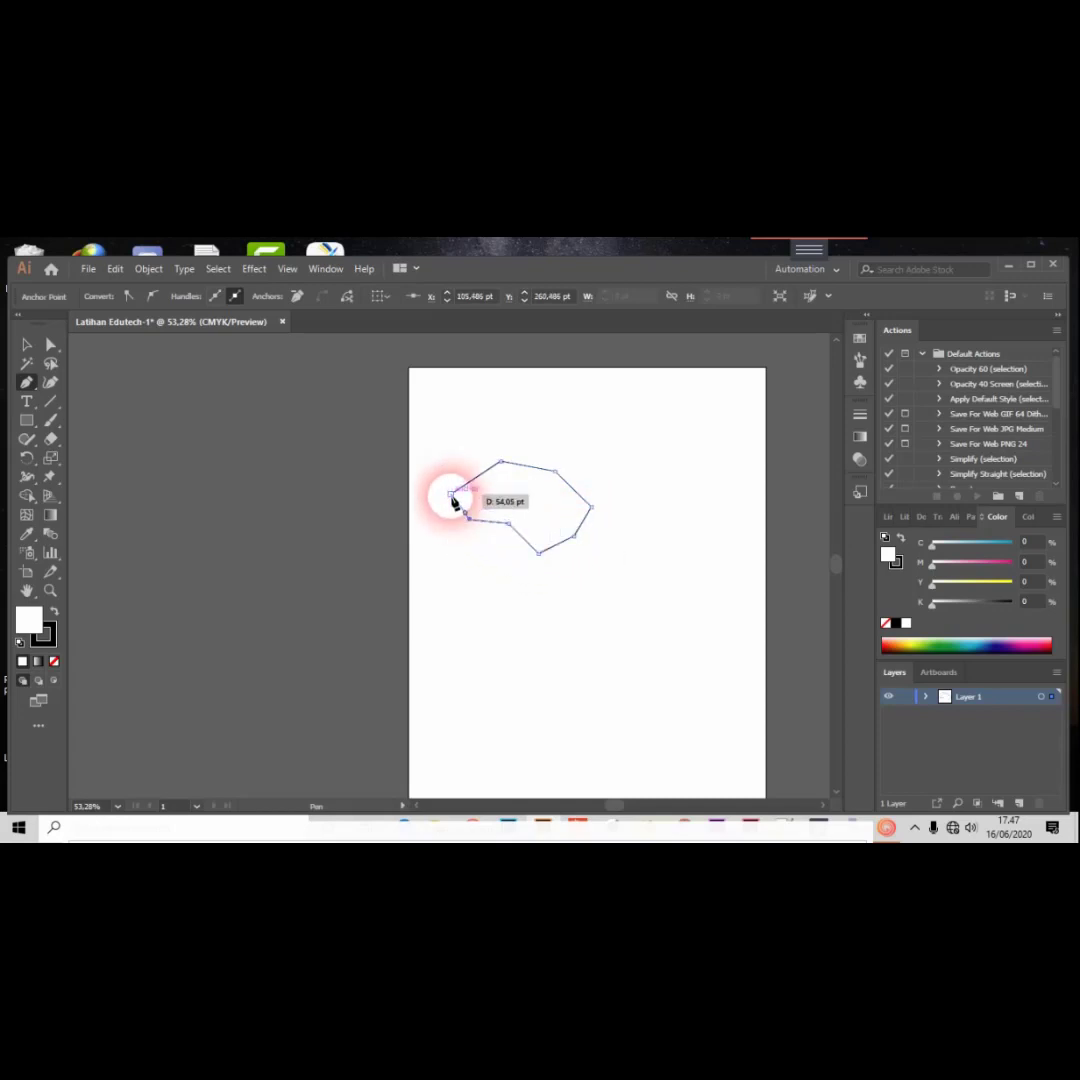
left_click(451, 494)
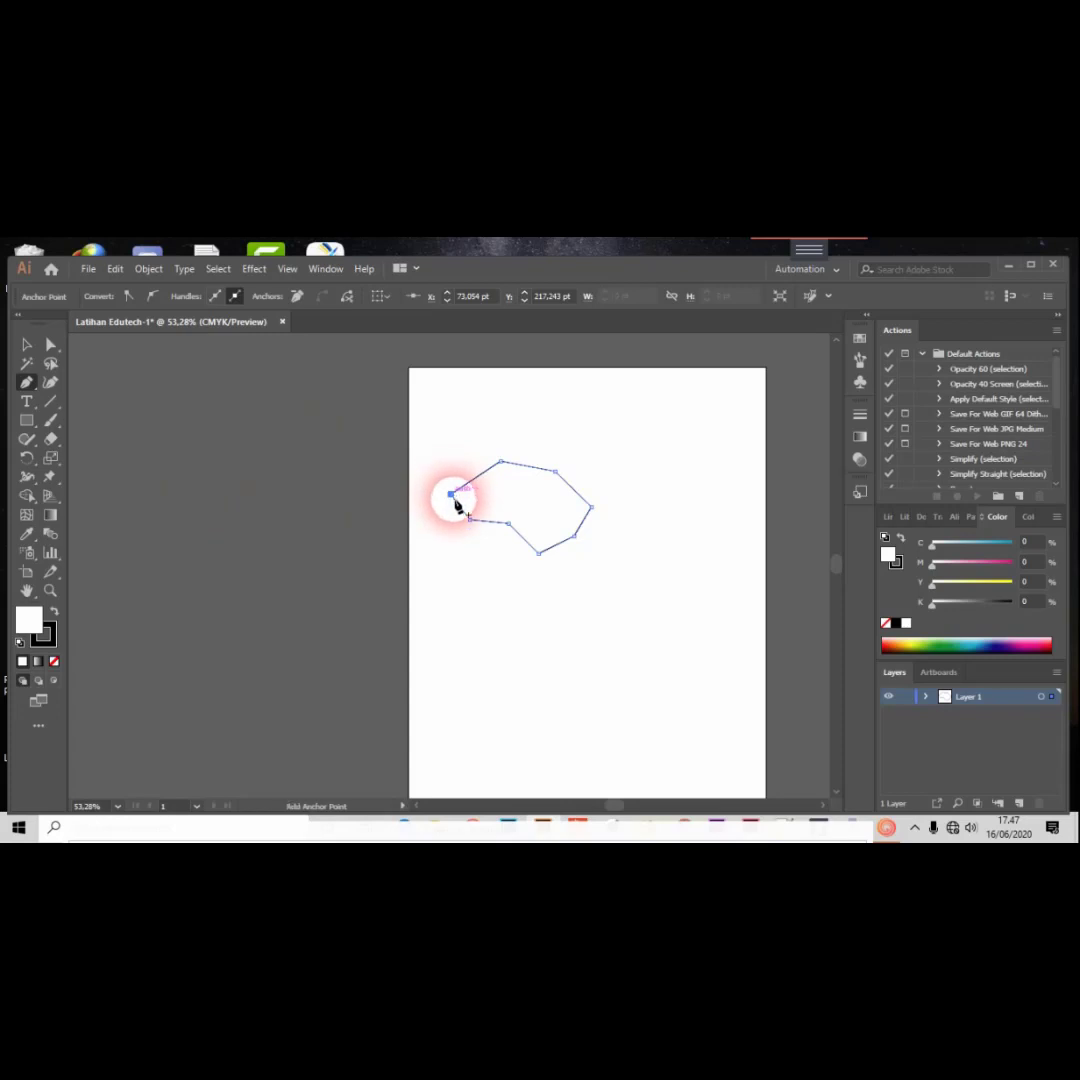
Draw two separate short straight lines above the polygon with the Pen tool.
left_click(473, 424)
left_click_drag(534, 436, 603, 453)
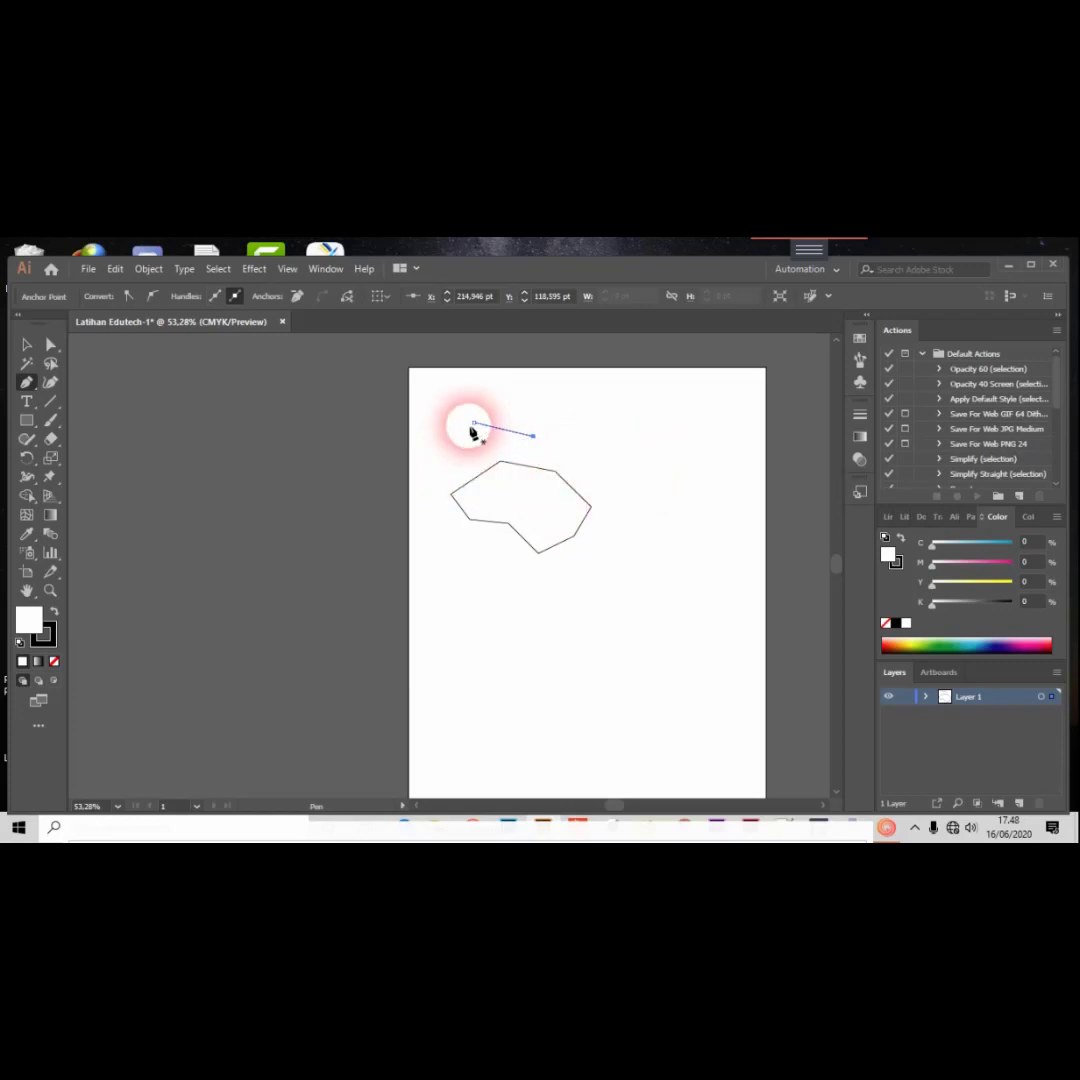
left_click_drag(604, 431, 692, 427)
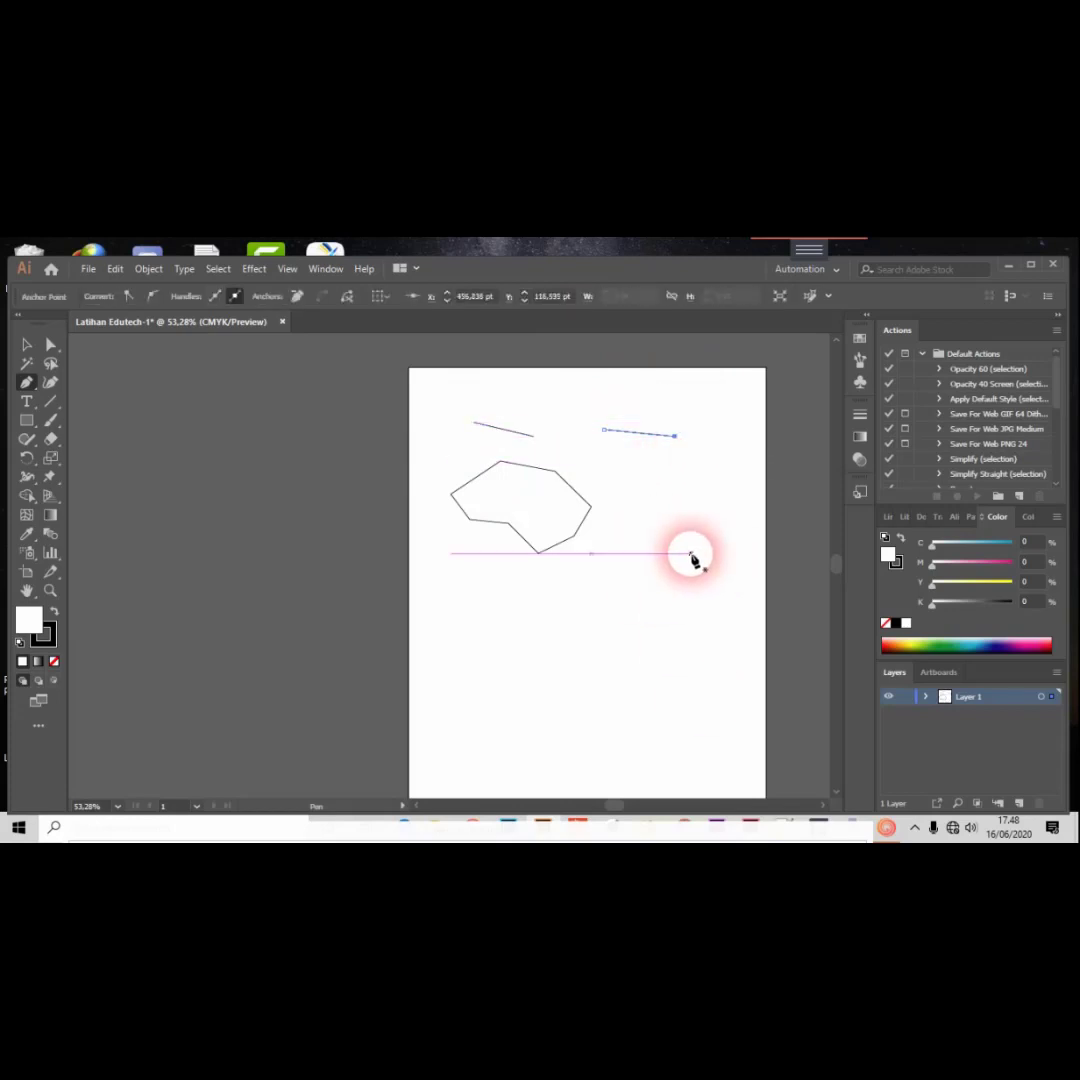
Draw a closed, slanted, arrow-like shape with straight sides below the polygon, using the Pen tool.
left_click(565, 615)
left_click(618, 588)
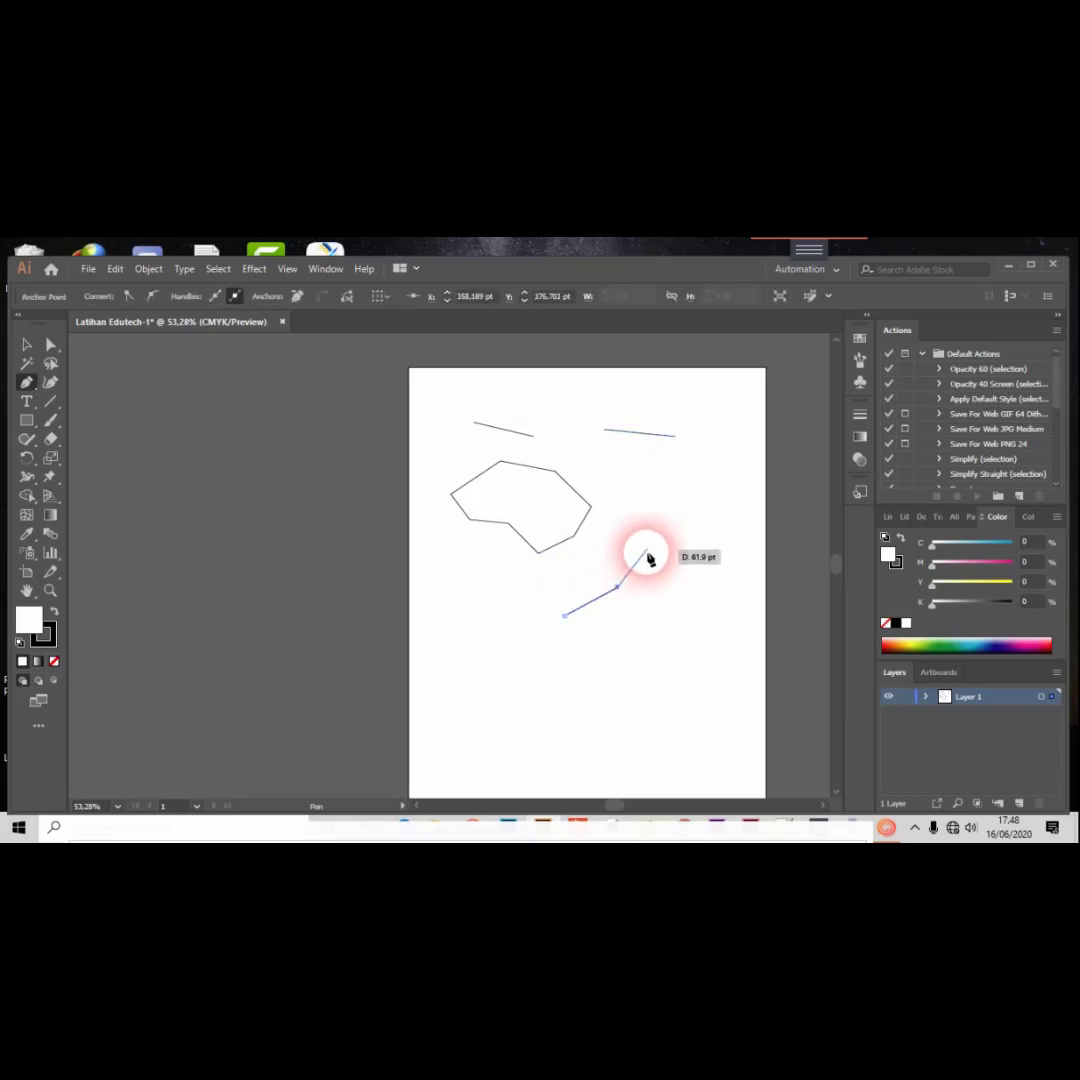
left_click(646, 546)
left_click(592, 572)
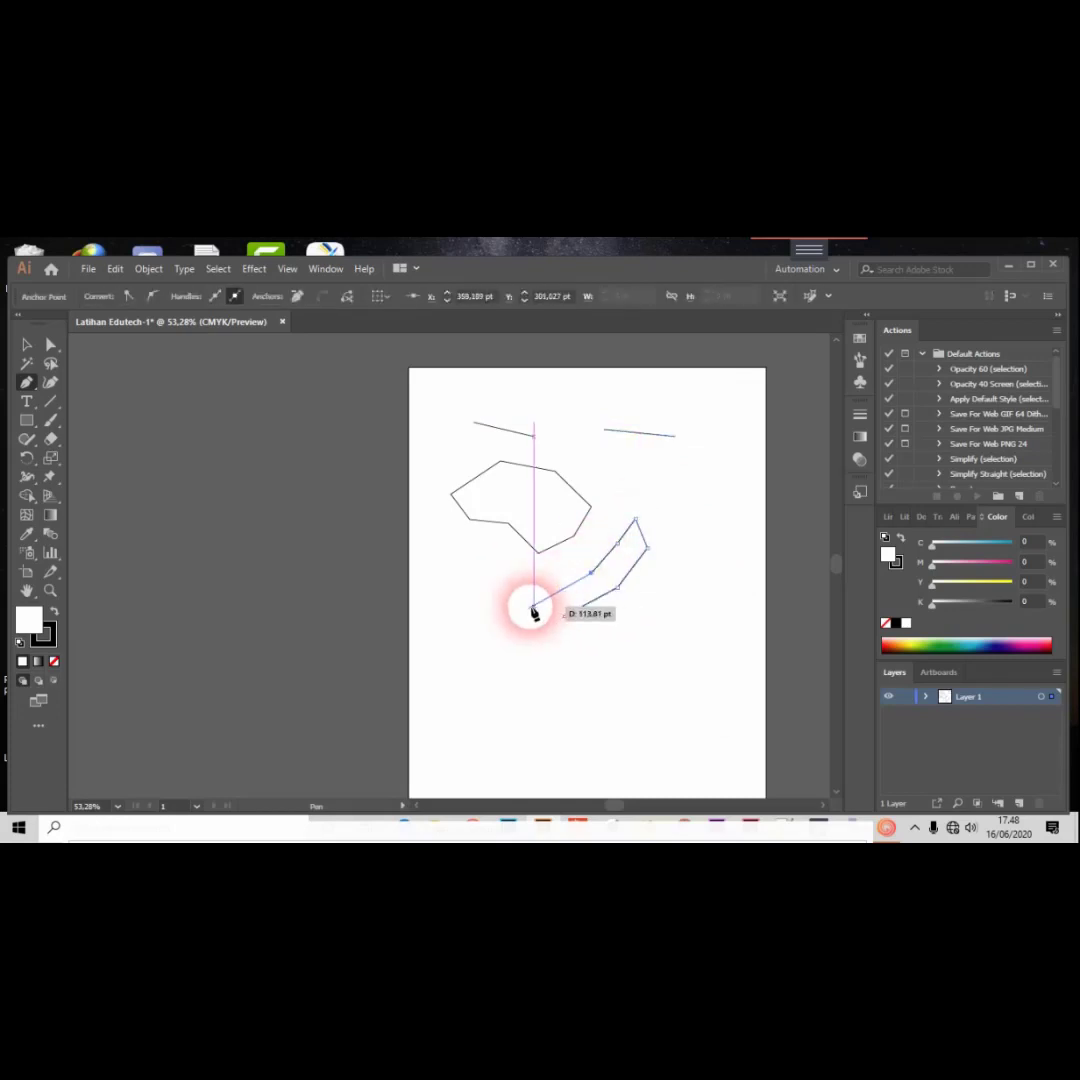
left_click(526, 609)
left_click(511, 651)
left_click(547, 639)
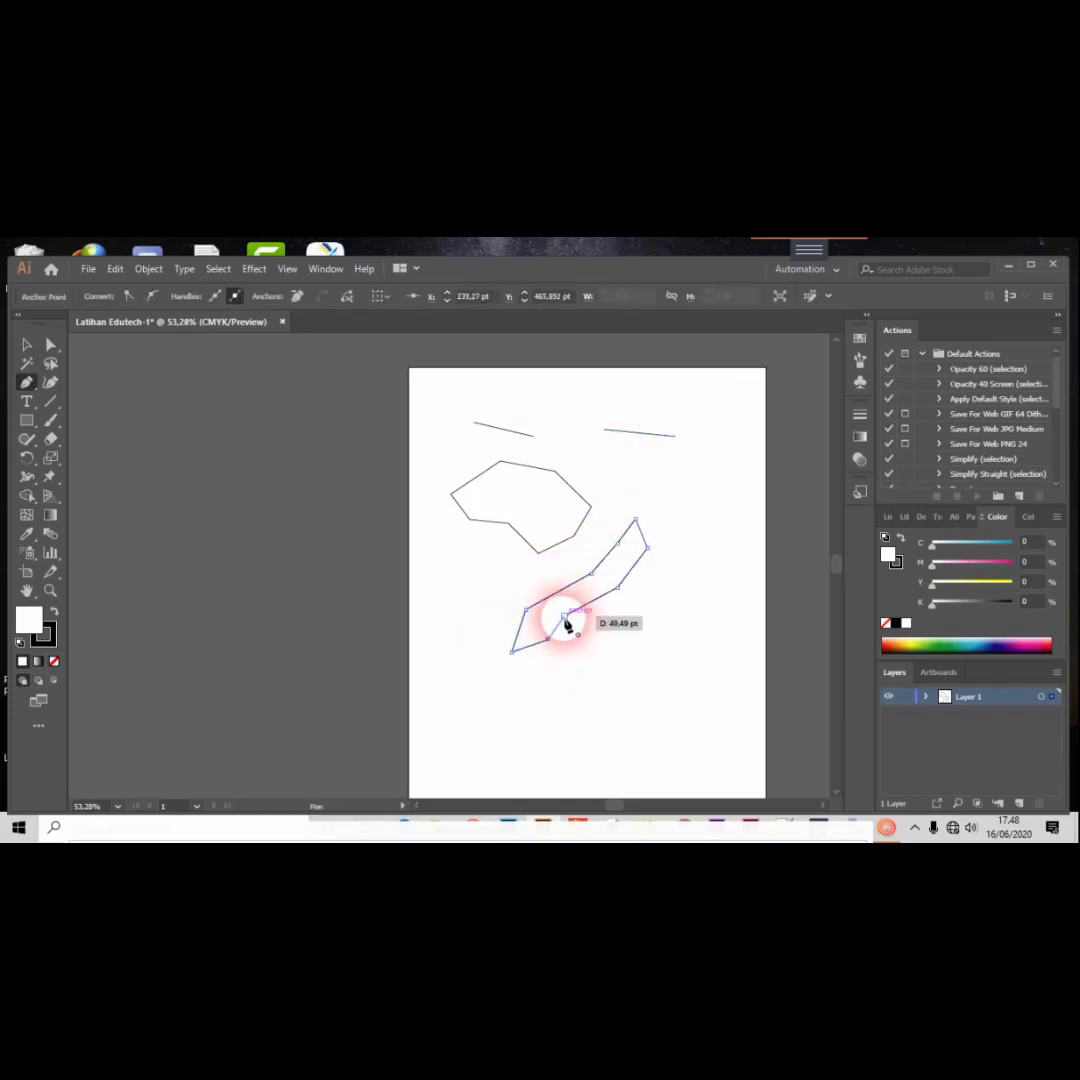
left_click(571, 645)
left_click(603, 647)
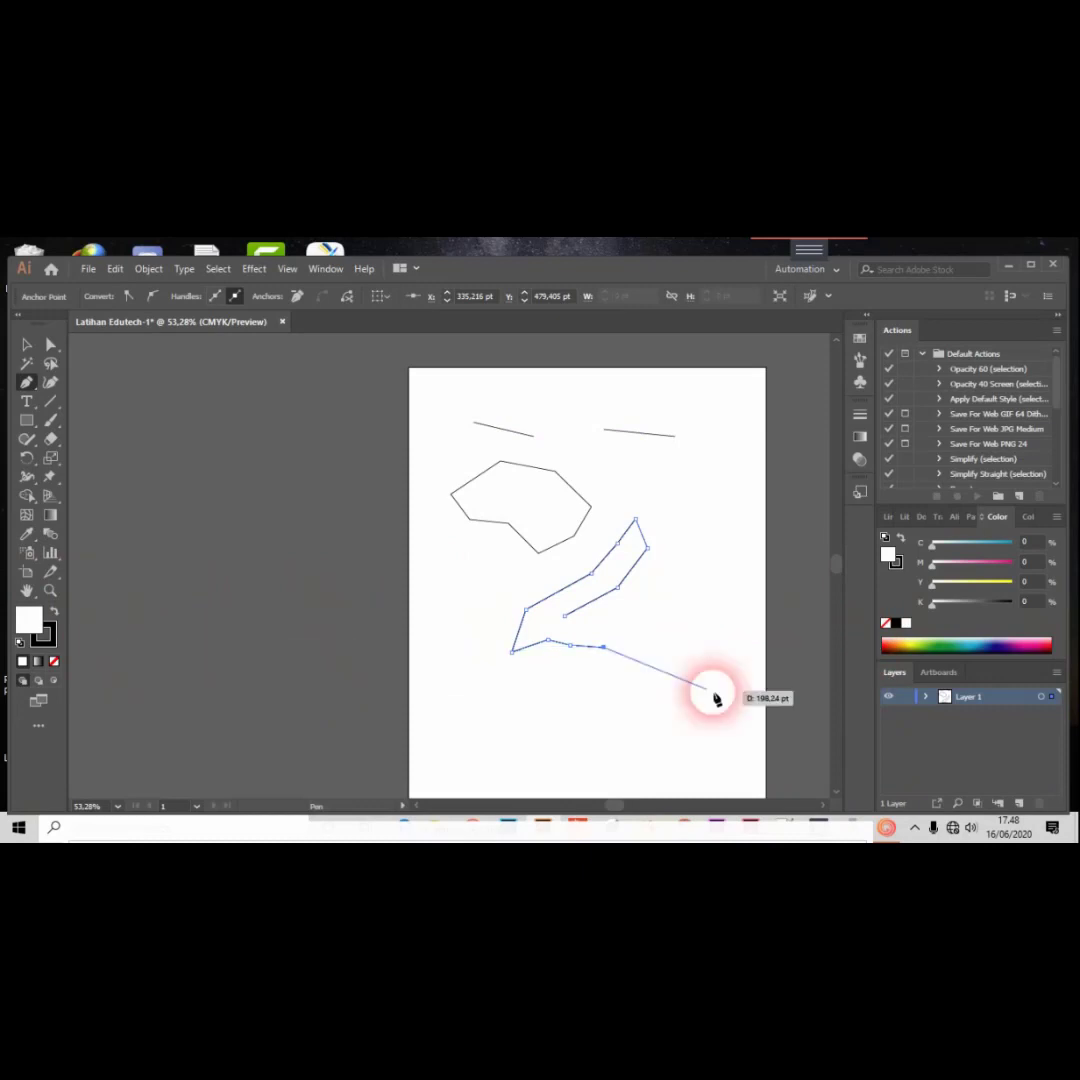
left_click(565, 617)
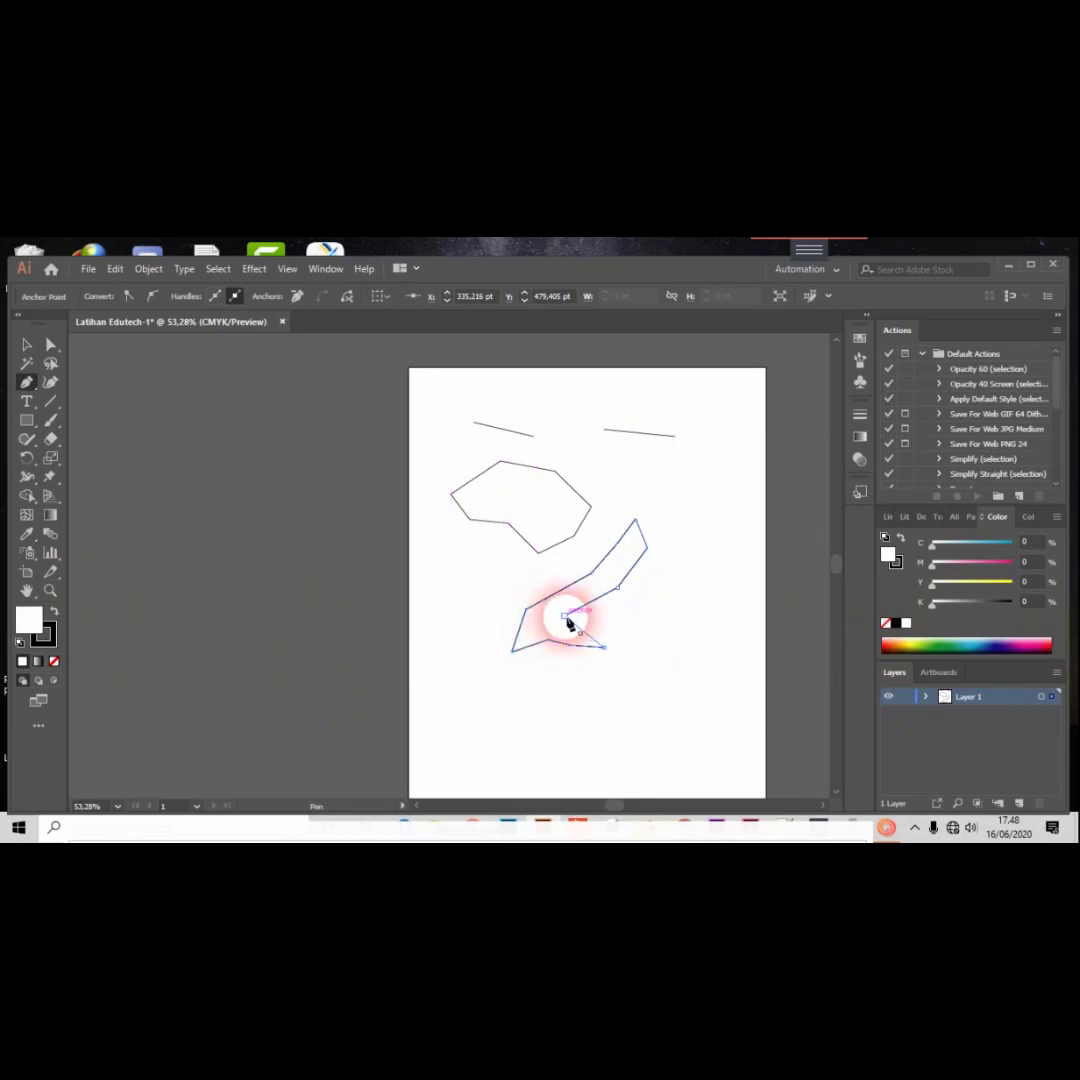
Look at the tools grouped with the Pen tool and activate the Selection tool to show the arrow-like shape's bounding box.
left_click(28, 385)
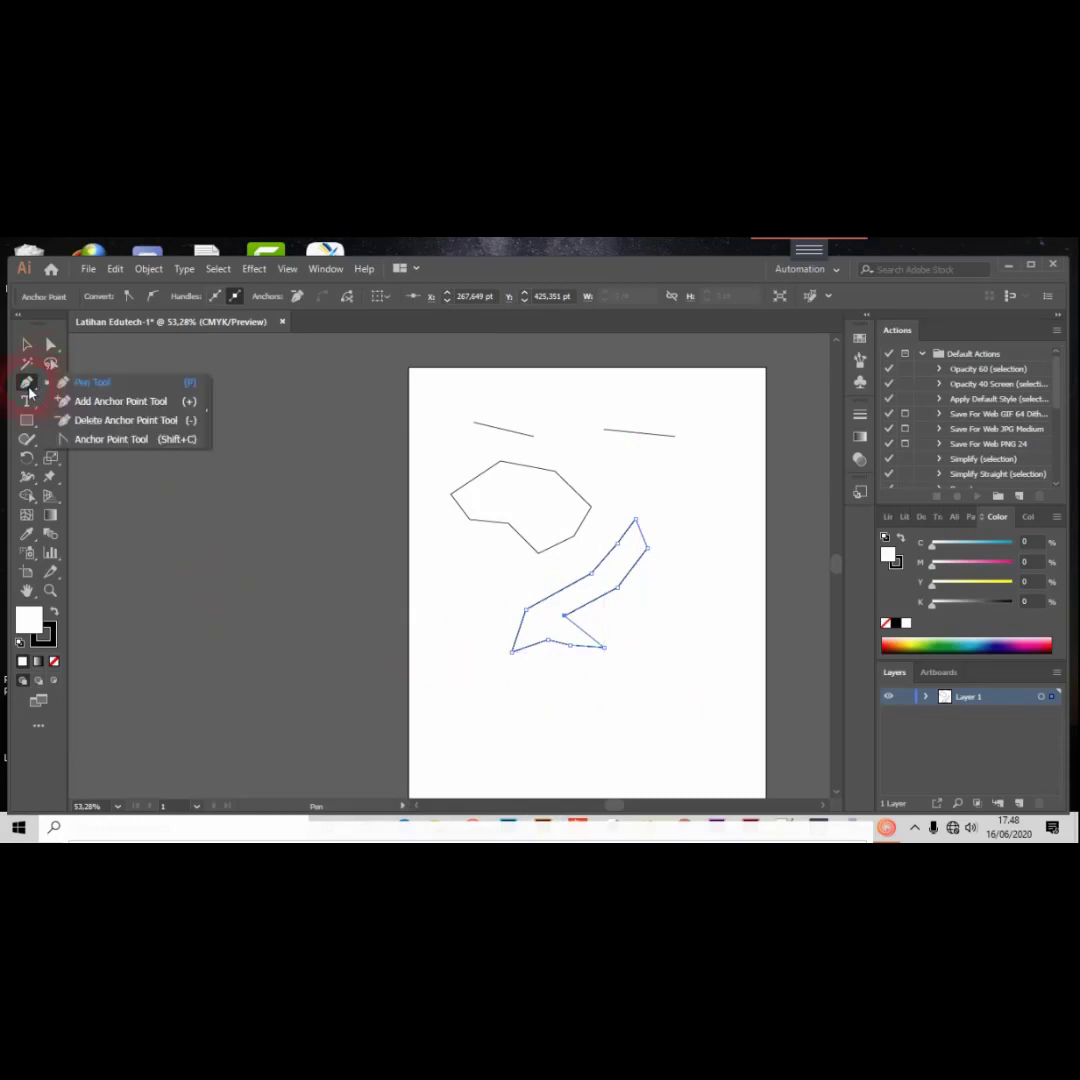
left_click_drag(28, 390, 90, 410)
left_click(27, 350)
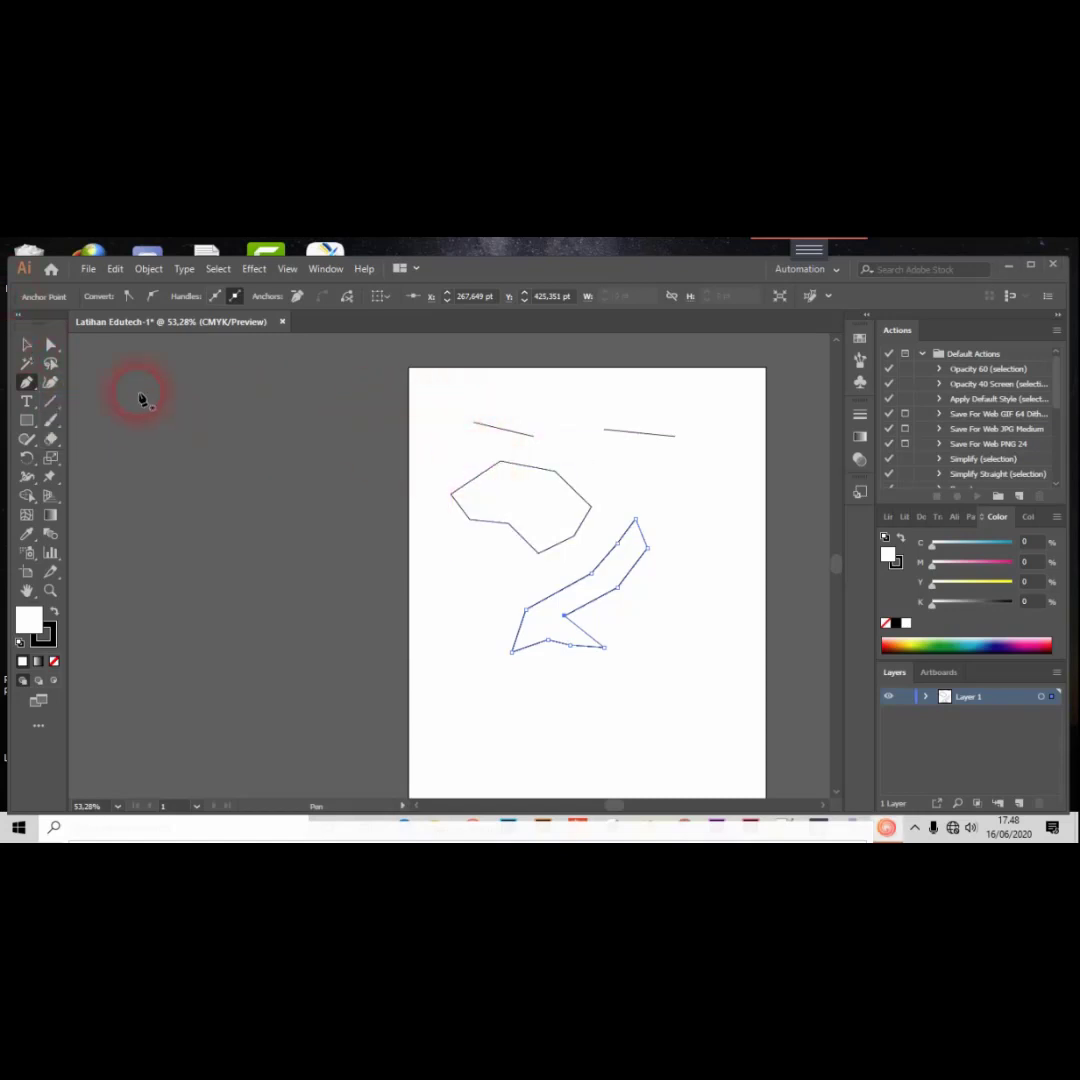
left_click(27, 344)
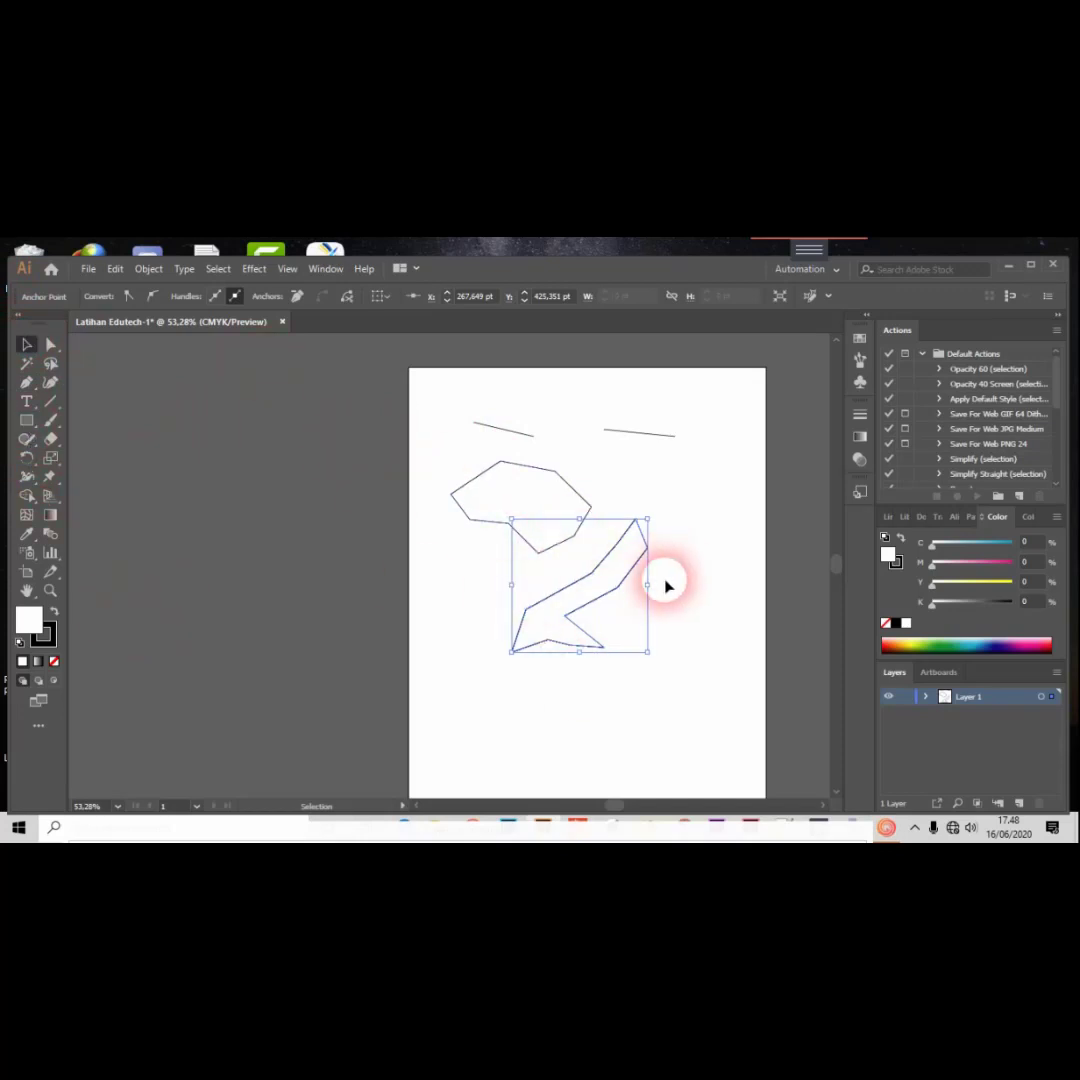
Remove four anchor points from the lower part of the arrow-like shape with the Delete Anchor Point tool, including its inner corner.
left_click(27, 385)
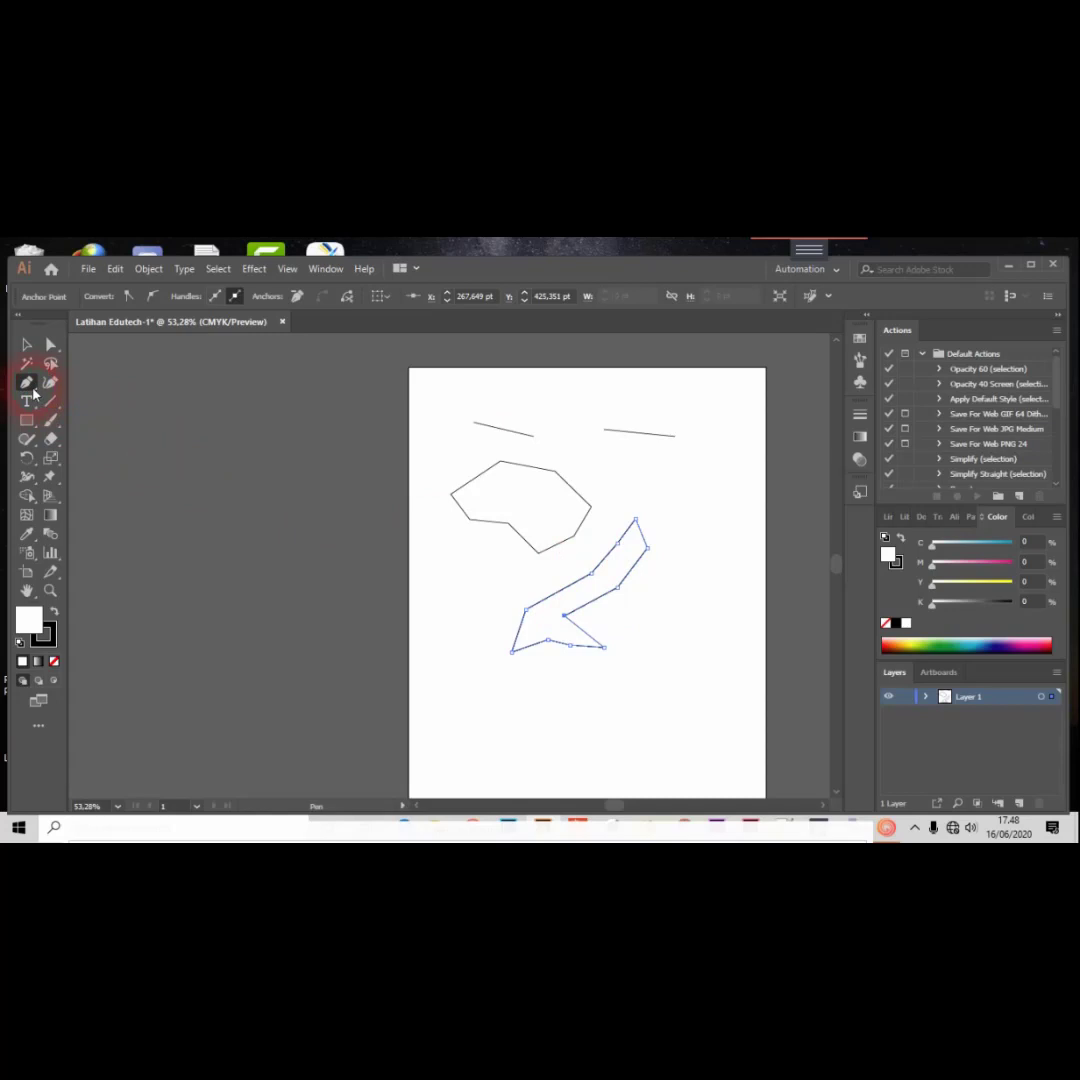
left_click_drag(33, 393, 84, 422)
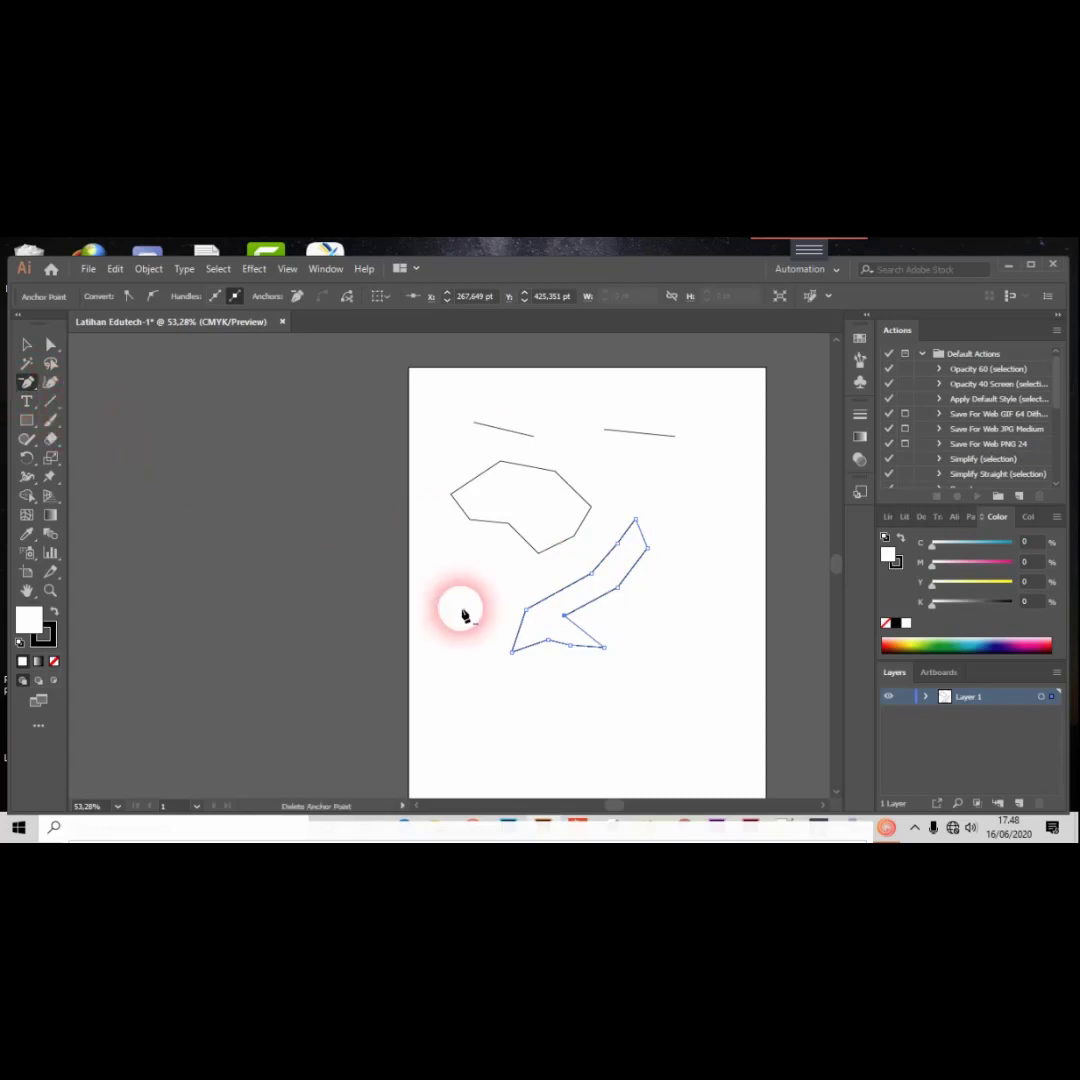
left_click(565, 617)
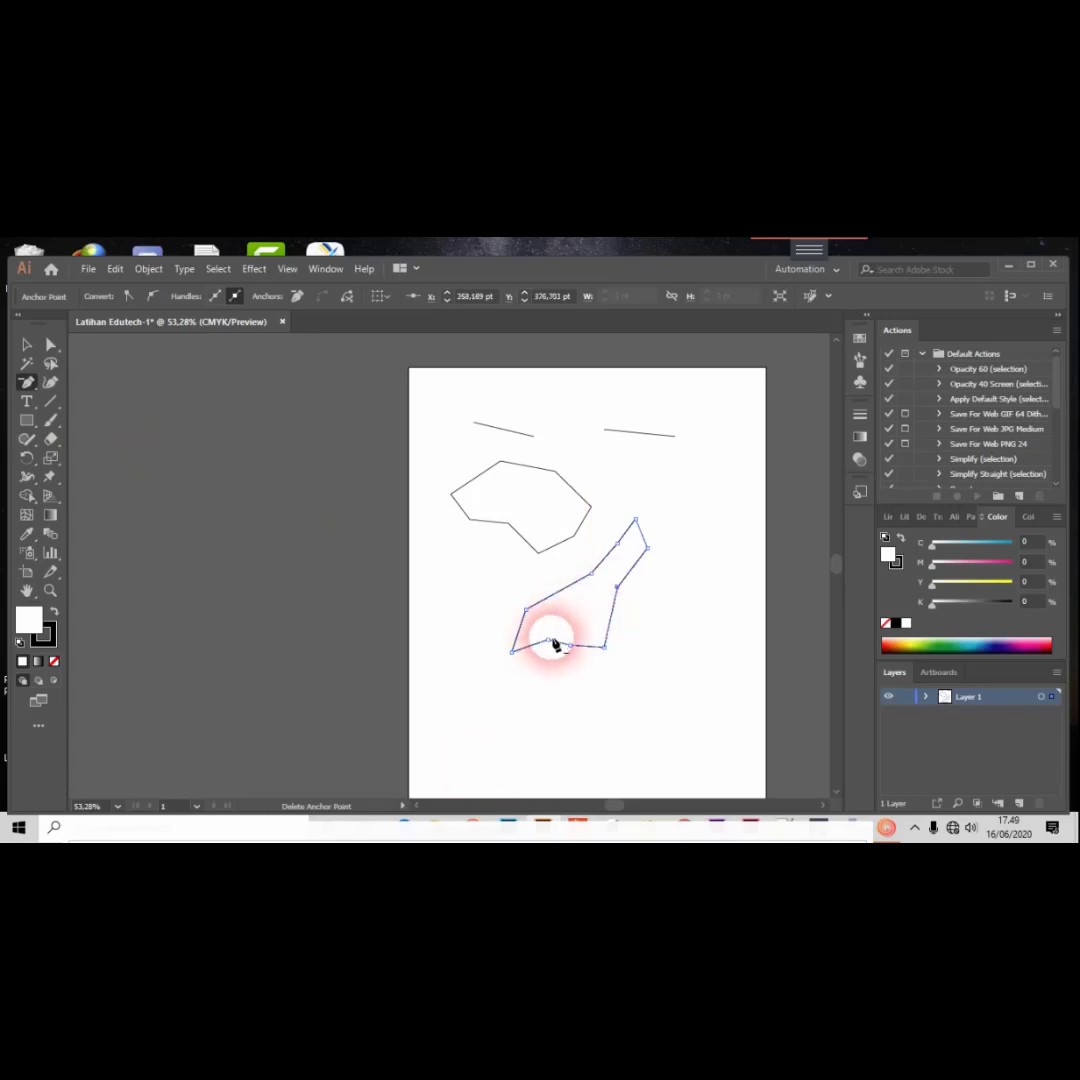
left_click(549, 645)
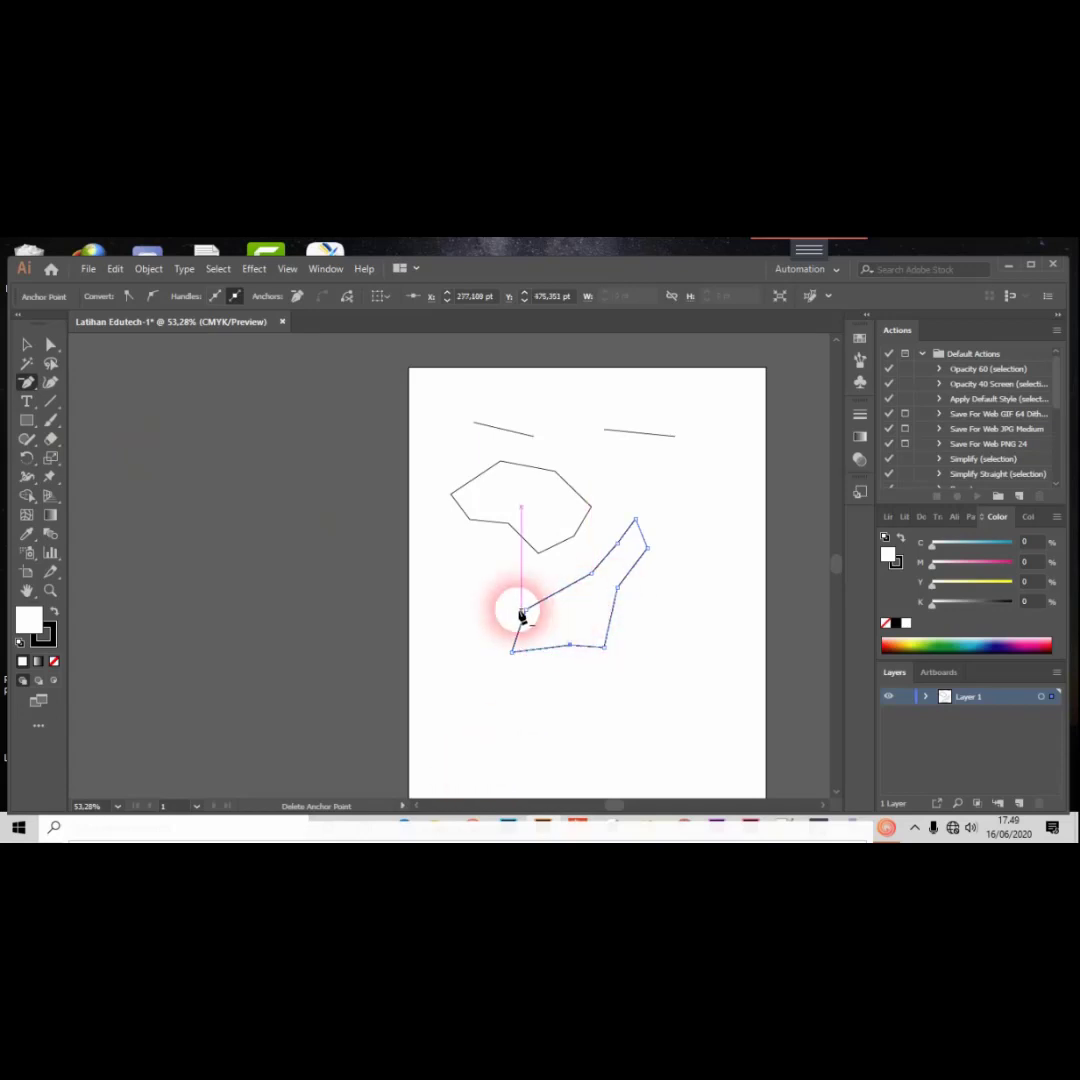
left_click(525, 610)
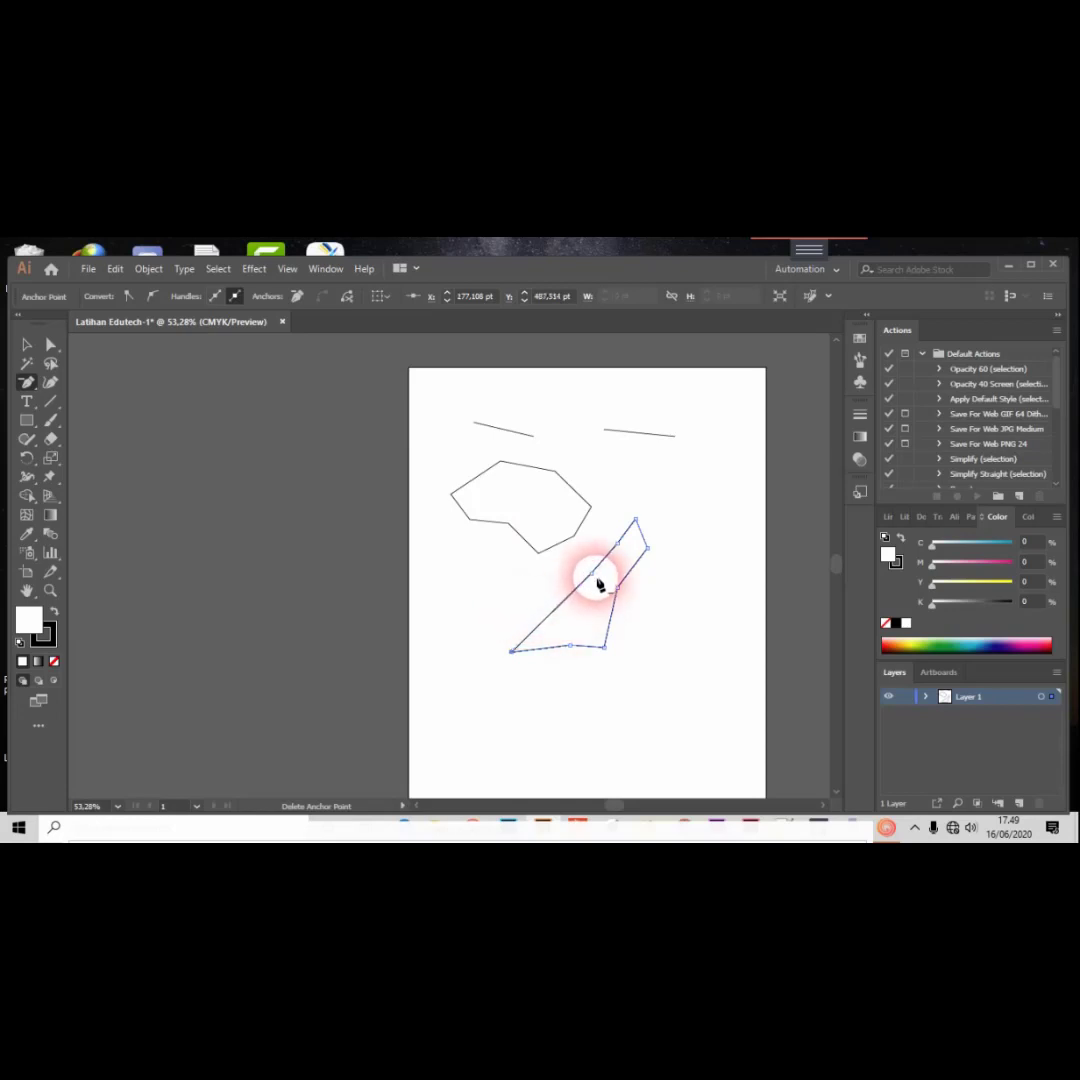
left_click(607, 649)
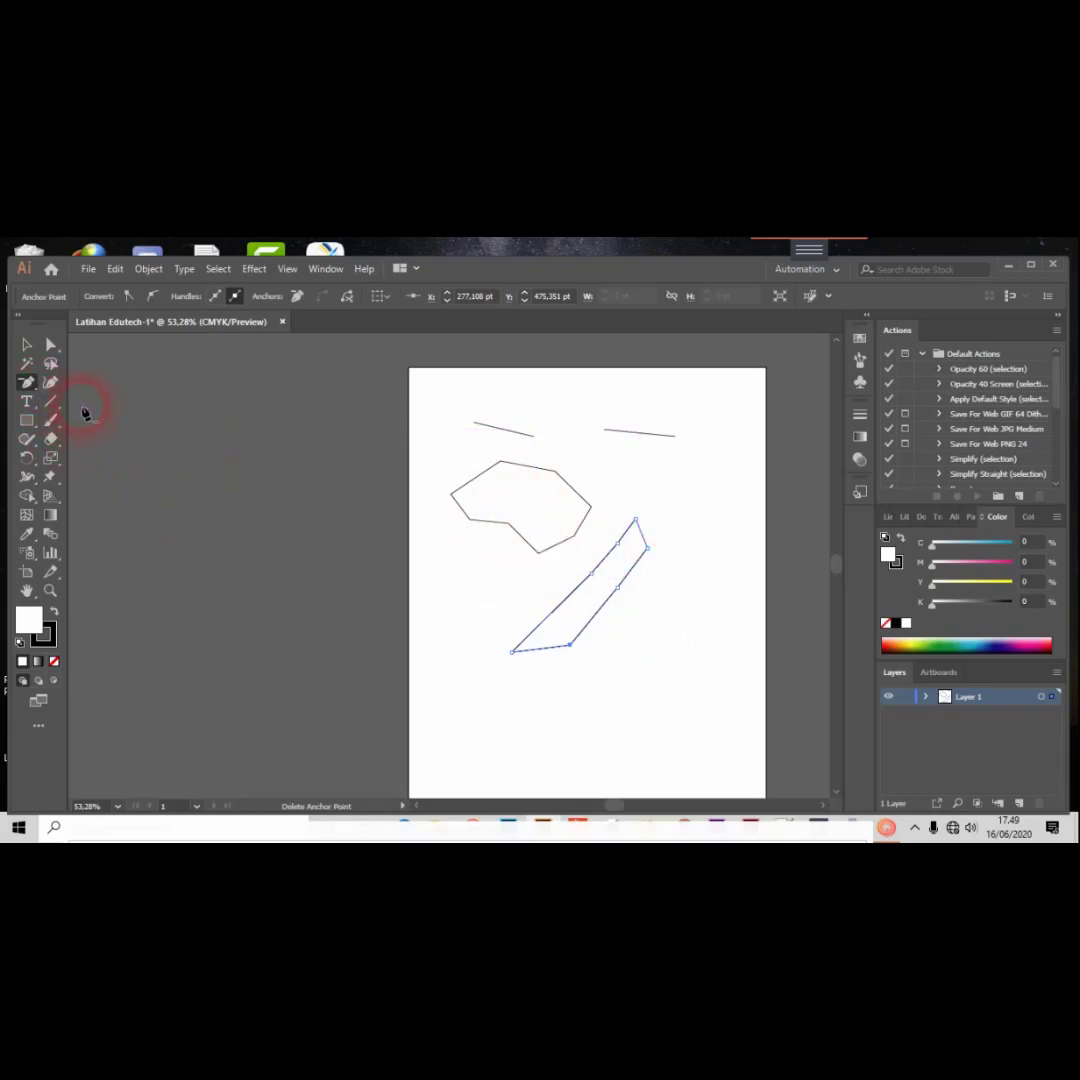
Add one anchor point on each long side of the slanted shape with the Add Anchor Point tool.
left_click(28, 386)
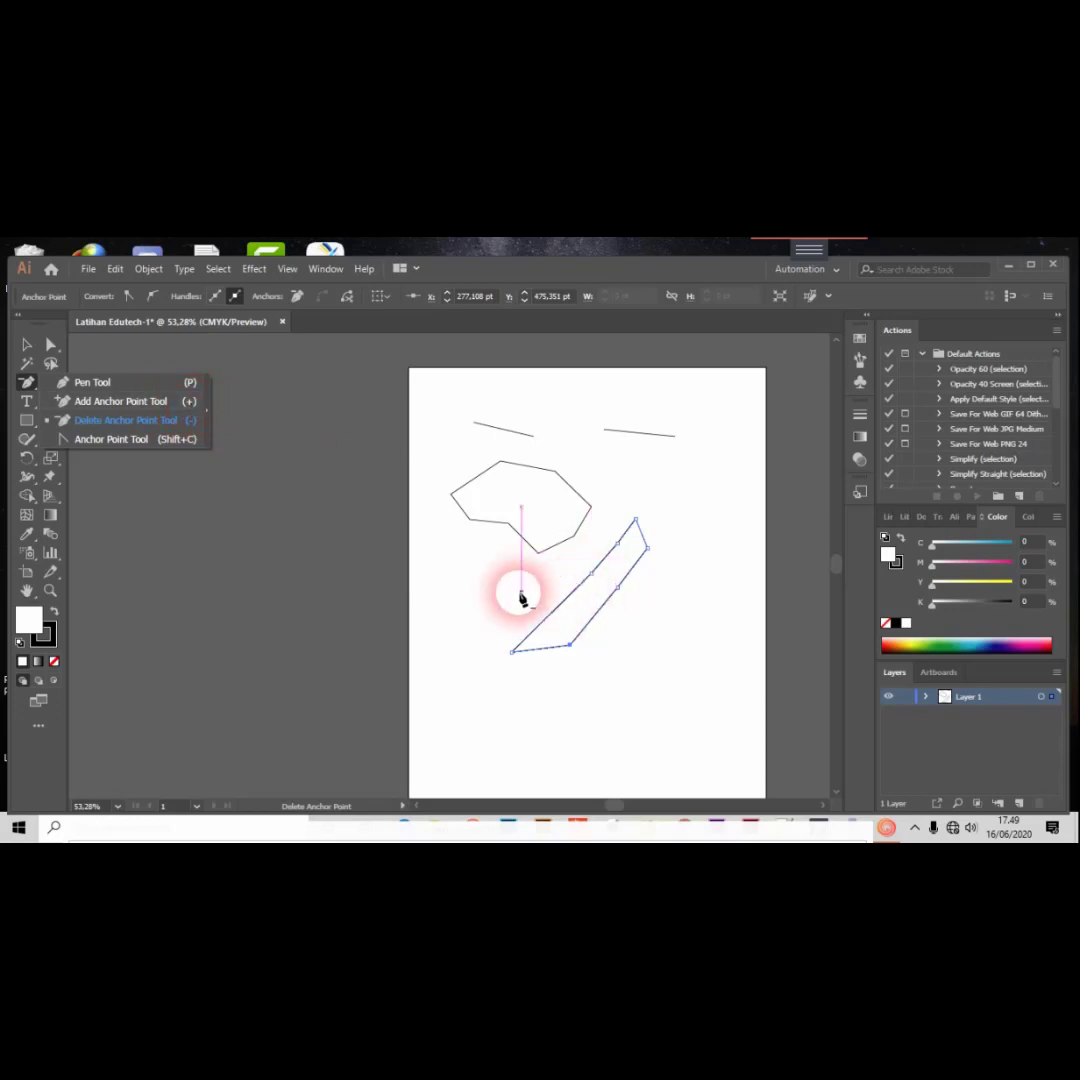
left_click(146, 403)
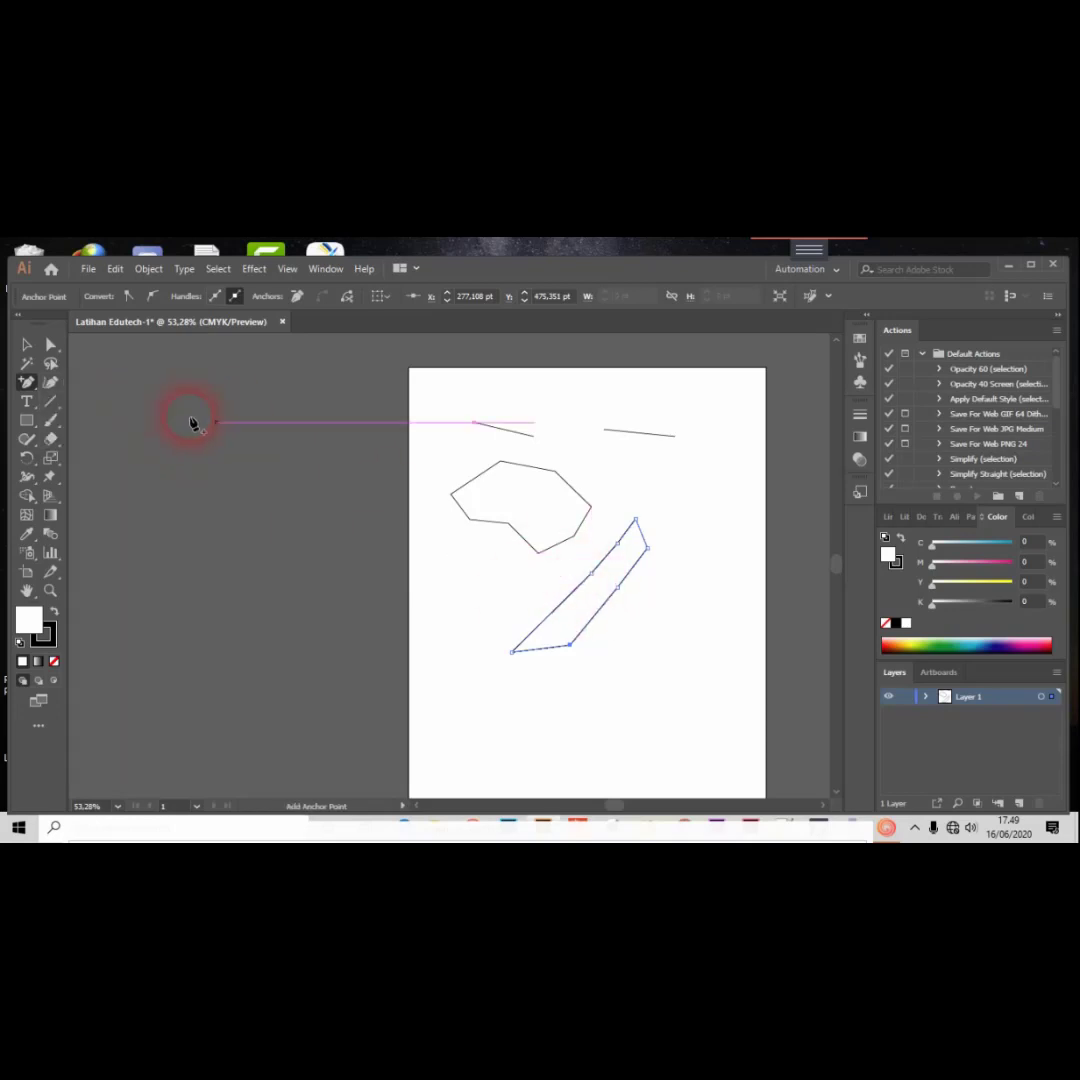
left_click(557, 605)
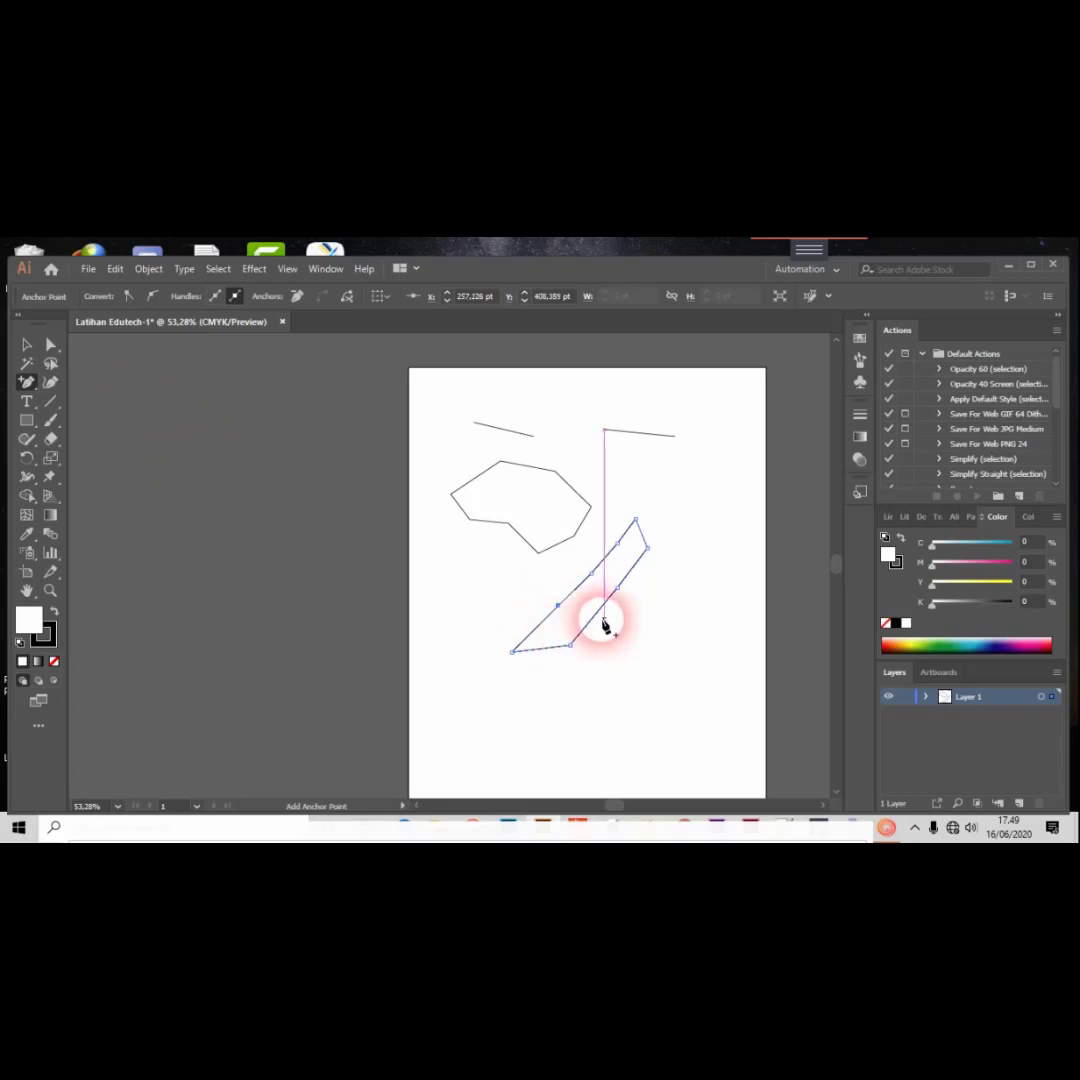
left_click(597, 612)
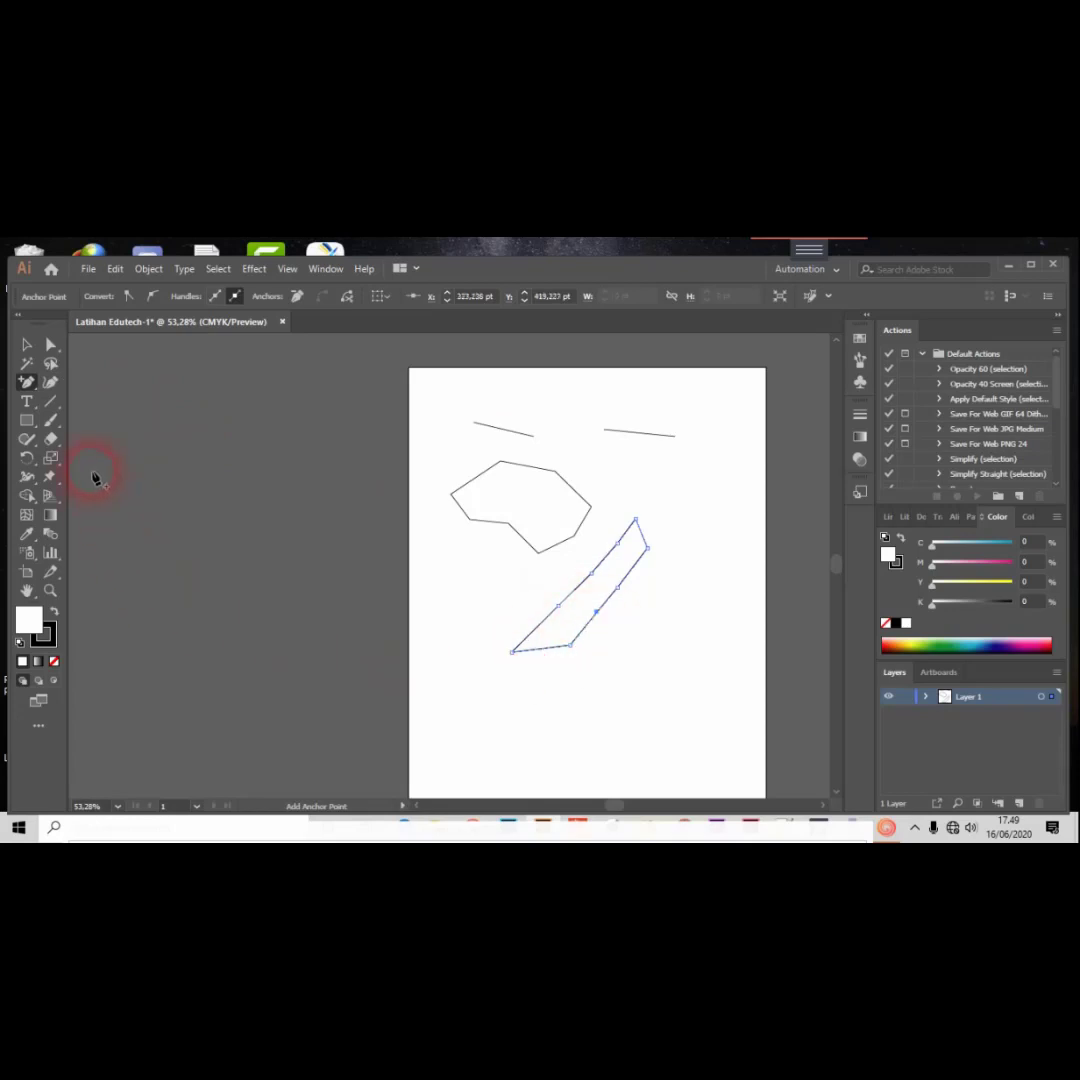
Convert corners at the slanted shape's upper end, right side and lower end into curves with the Anchor Point tool.
left_click(33, 393)
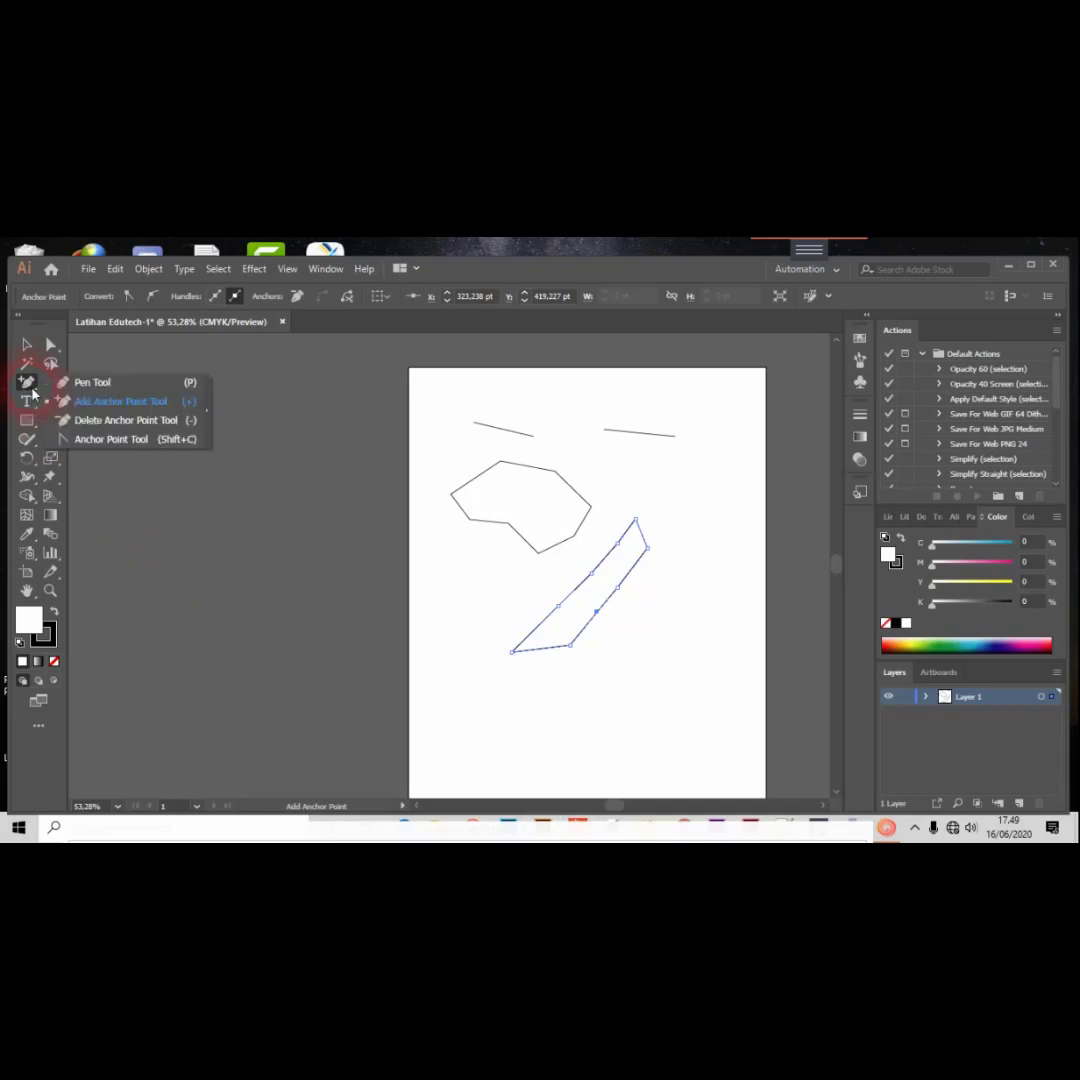
left_click(91, 441)
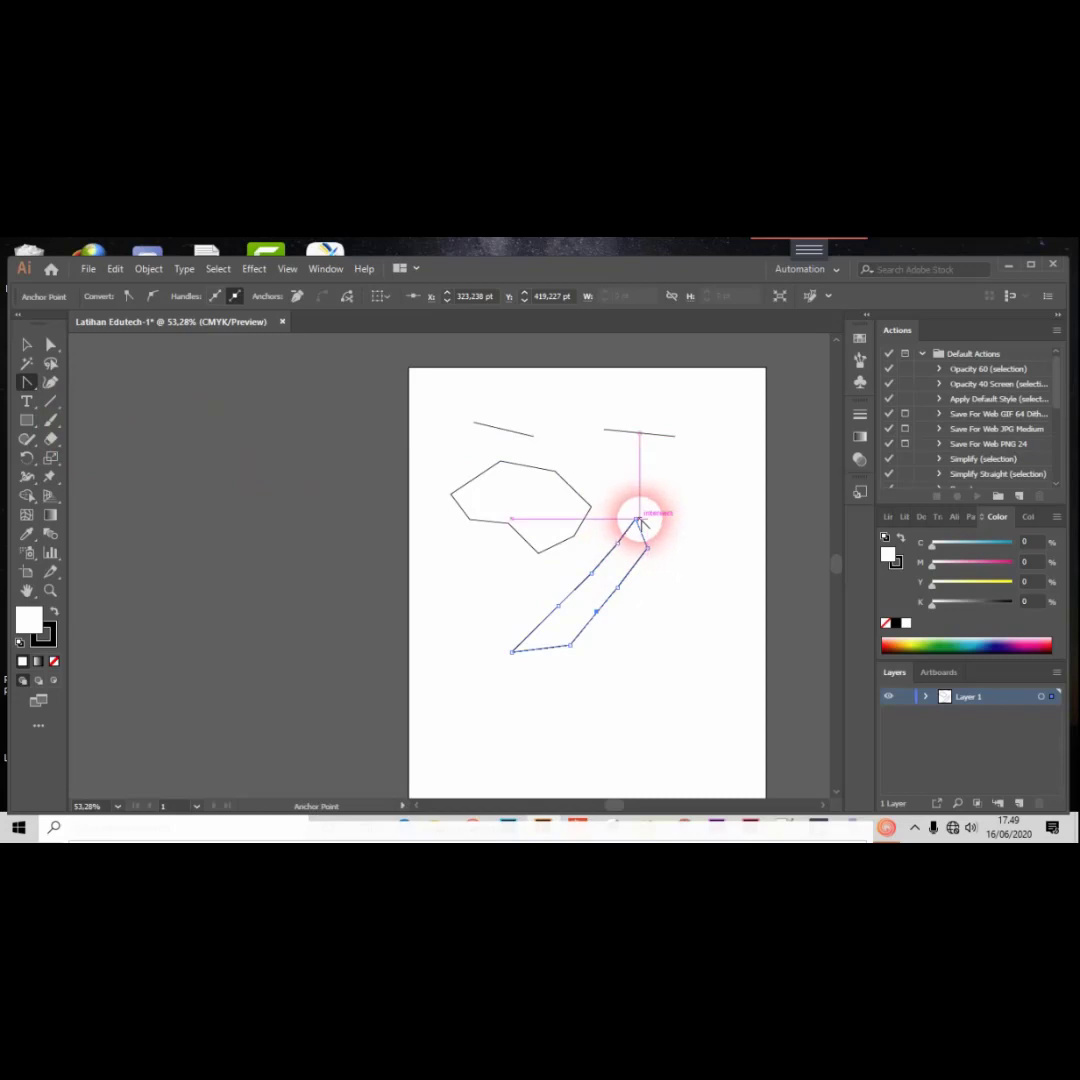
left_click_drag(636, 522, 681, 559)
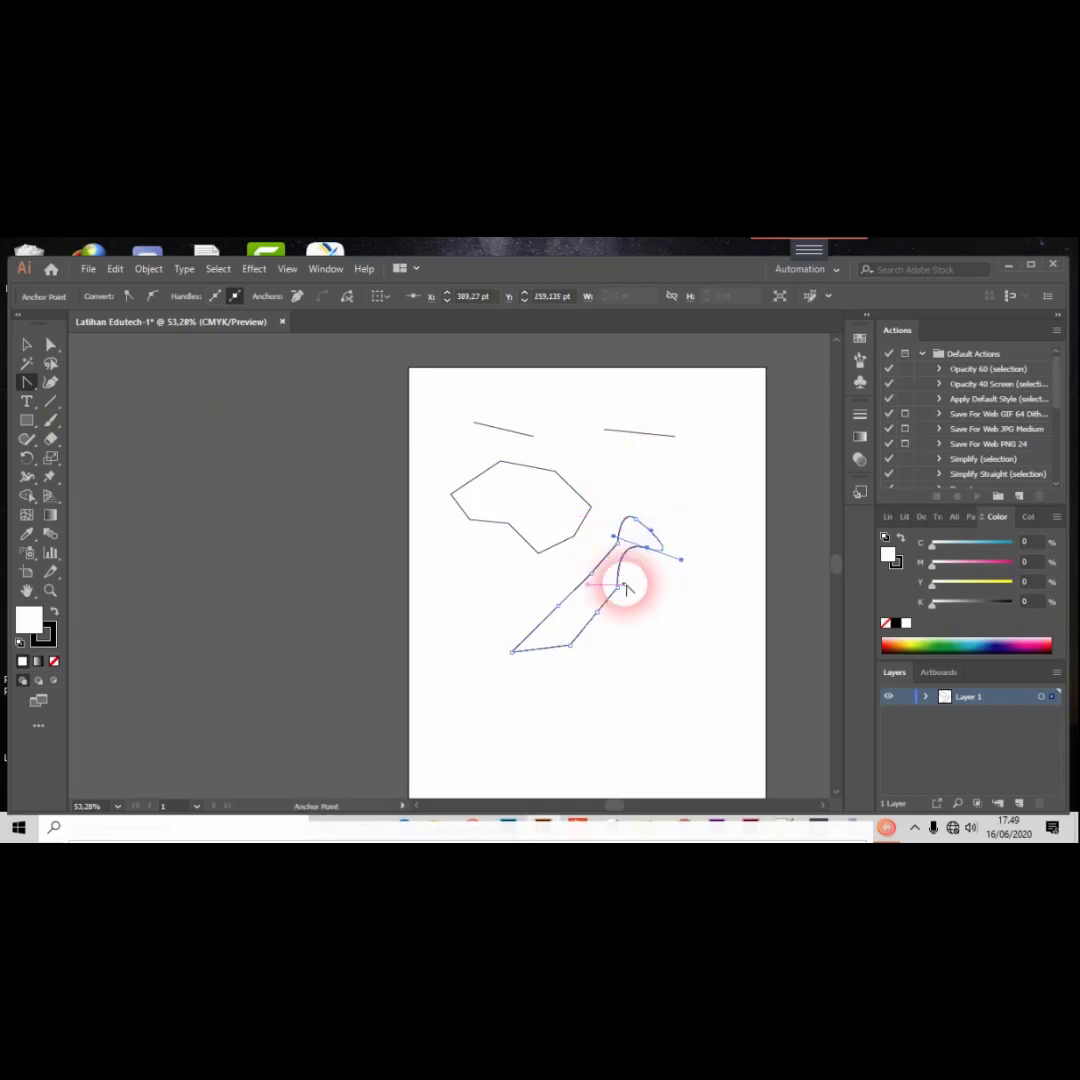
mouse_move(617, 597)
left_mouse_down()
mouse_move(629, 607)
mouse_move(595, 615)
mouse_move(605, 632)
mouse_move(562, 646)
mouse_move(571, 648)
mouse_move(562, 670)
mouse_move(514, 651)
mouse_move(504, 634)
left_mouse_up()
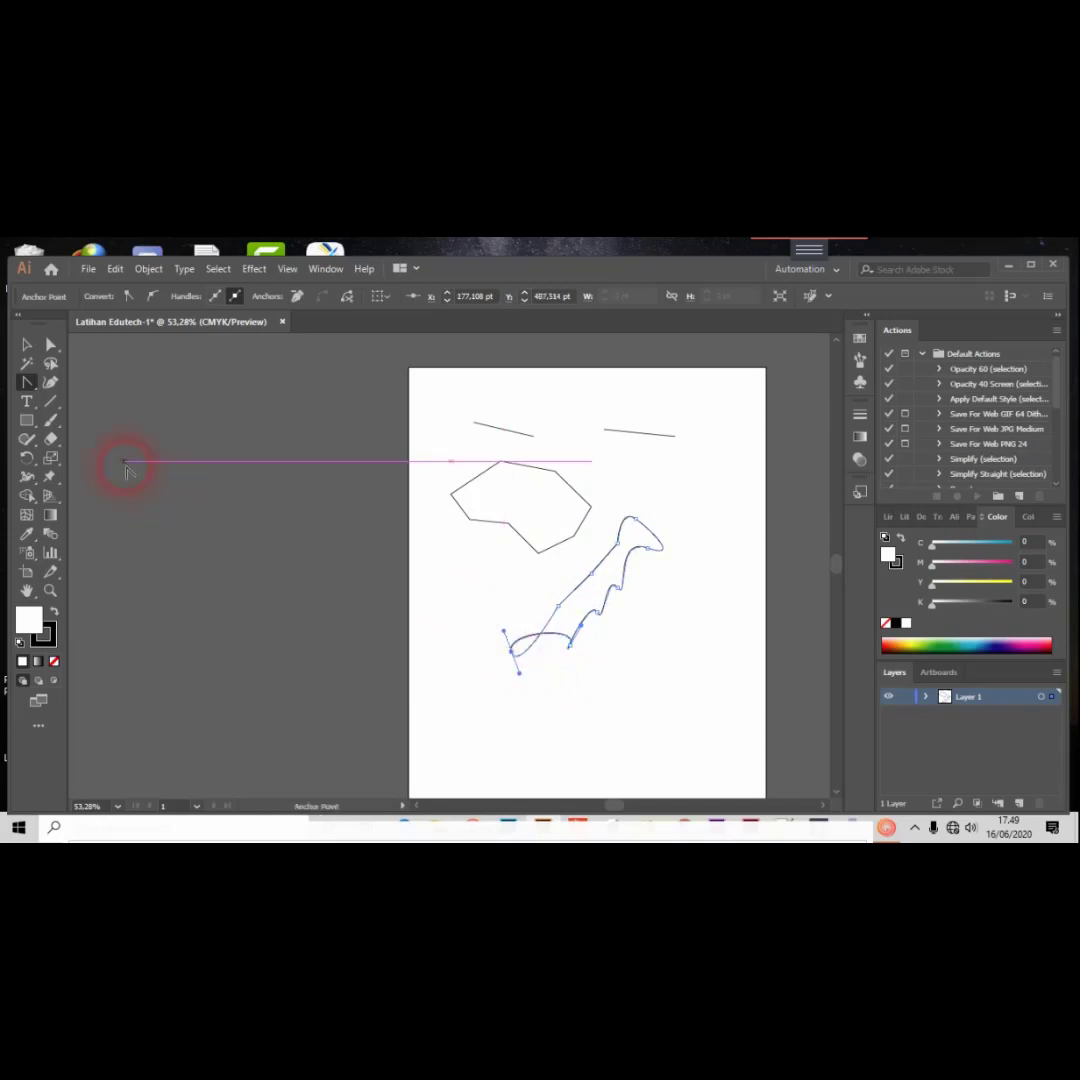
Reshape the eight-point polygon with the Curvature tool, pulling its upper points upward and its lower points outward.
left_click(52, 385)
left_click(545, 478)
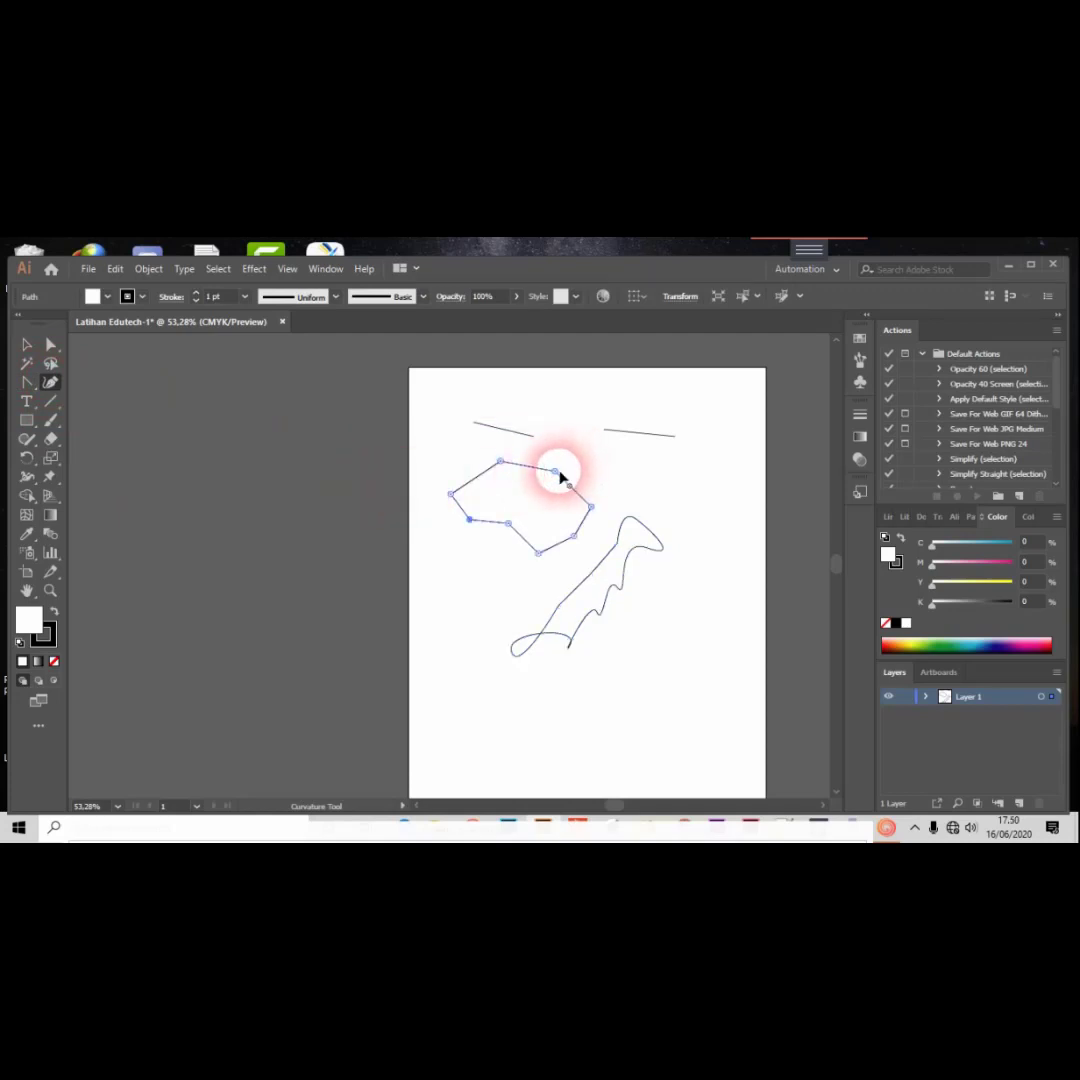
left_click_drag(555, 472, 456, 449)
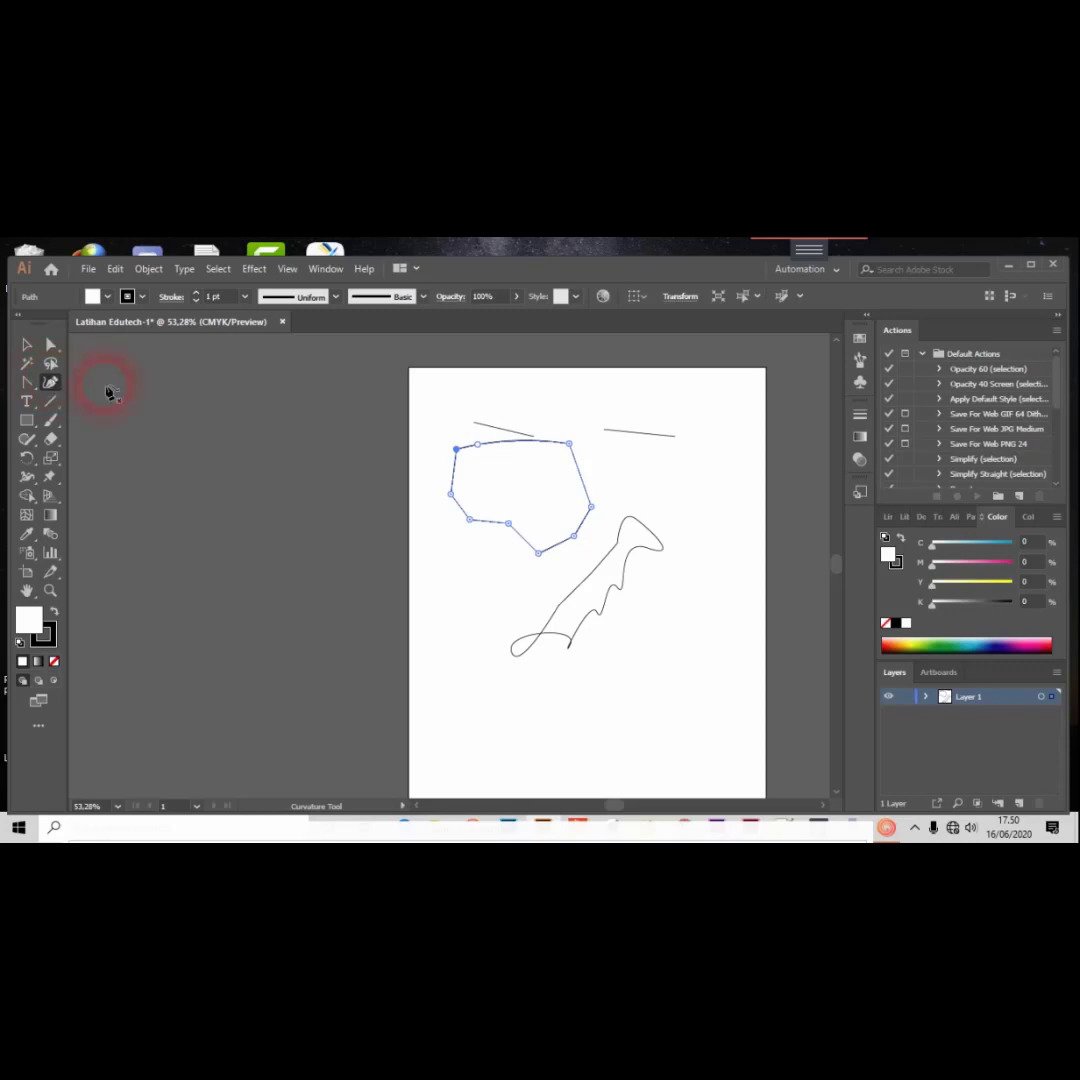
left_click_drag(508, 523, 555, 577)
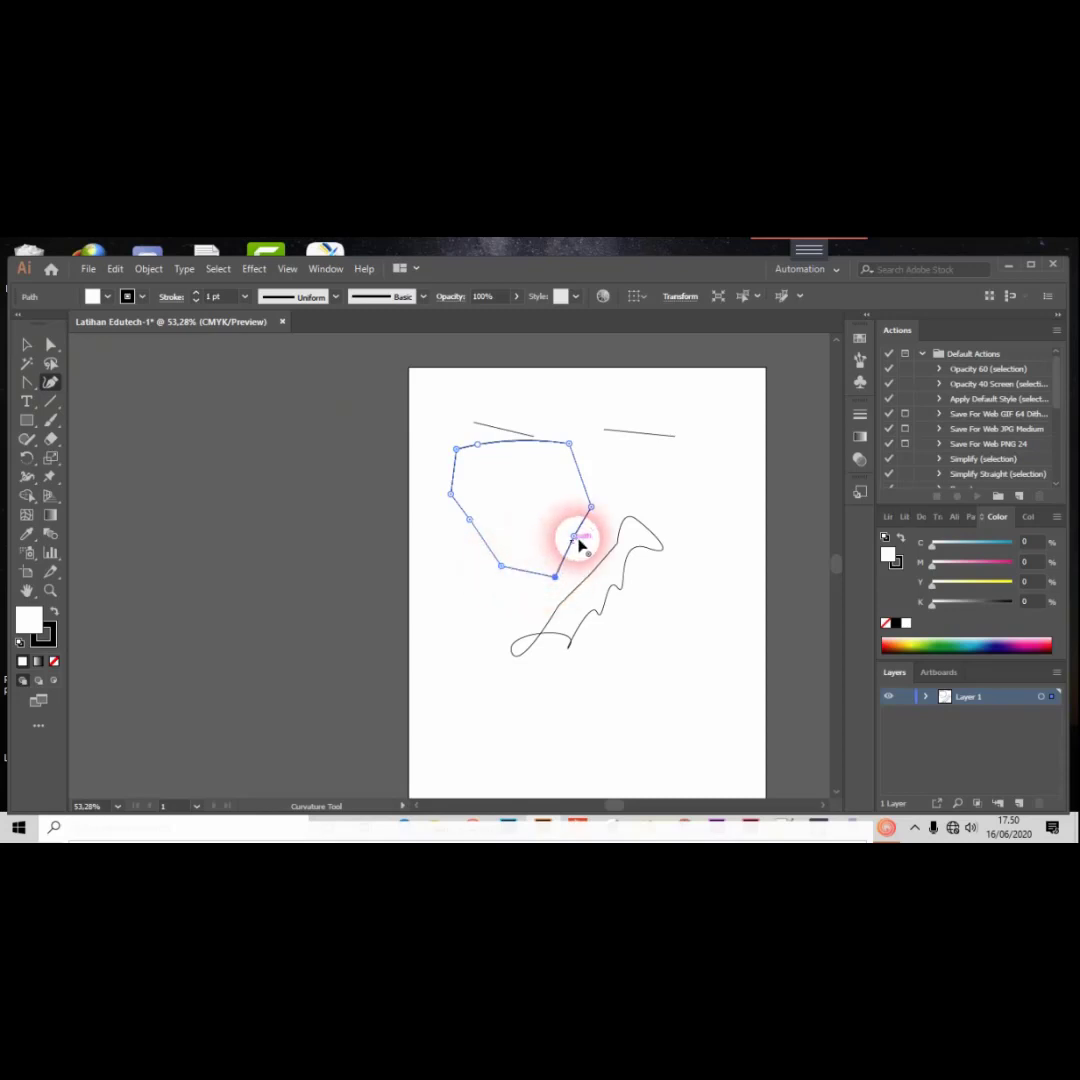
Draw a short open arc below the polygon's lower left corner with the Curvature tool.
left_click(441, 637)
left_click(482, 617)
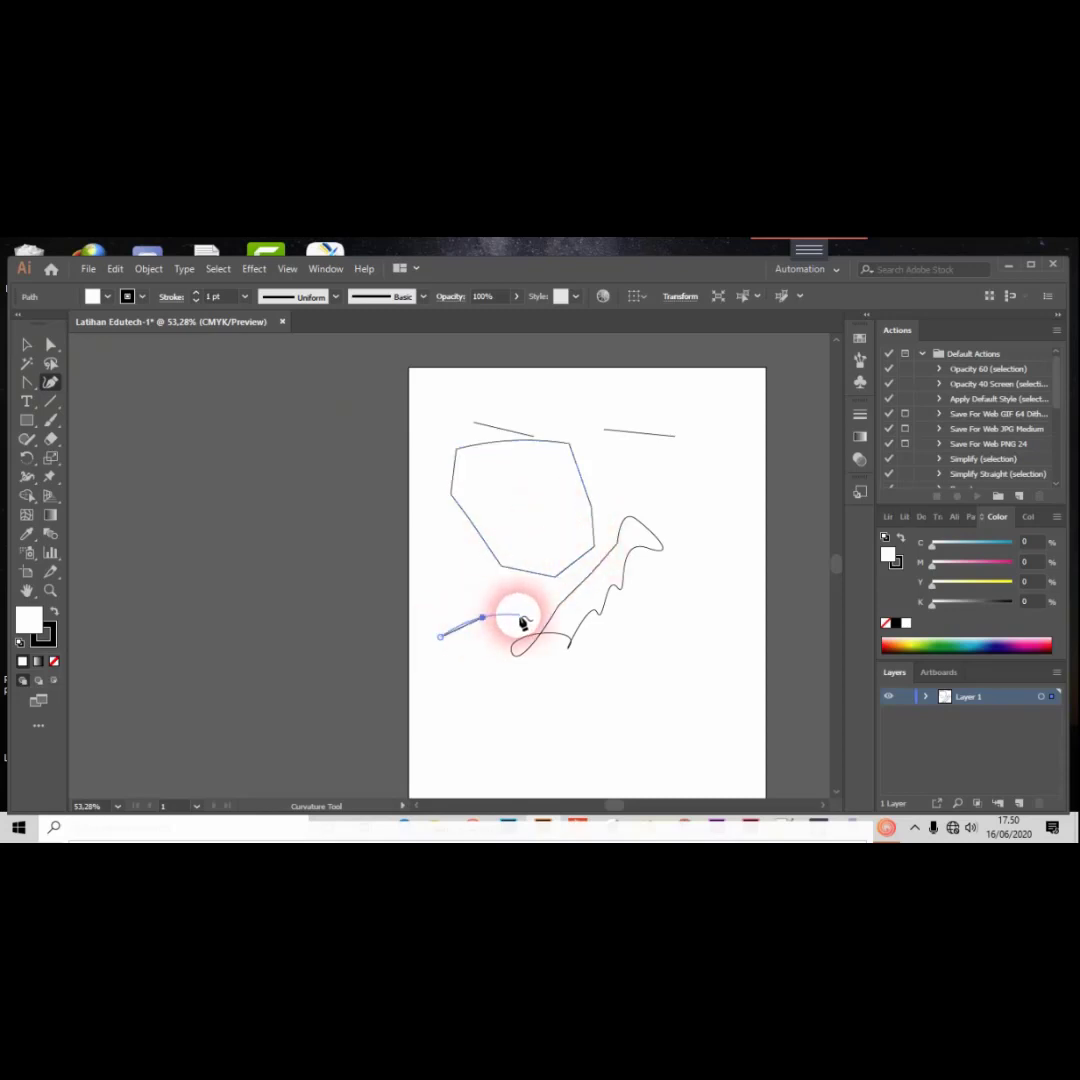
left_click(519, 614)
left_click(519, 640)
Draw a rounded leaf-like path below the slanted shape's lower end with the Curvature tool.
left_click(519, 669)
left_click(487, 699)
left_click(480, 717)
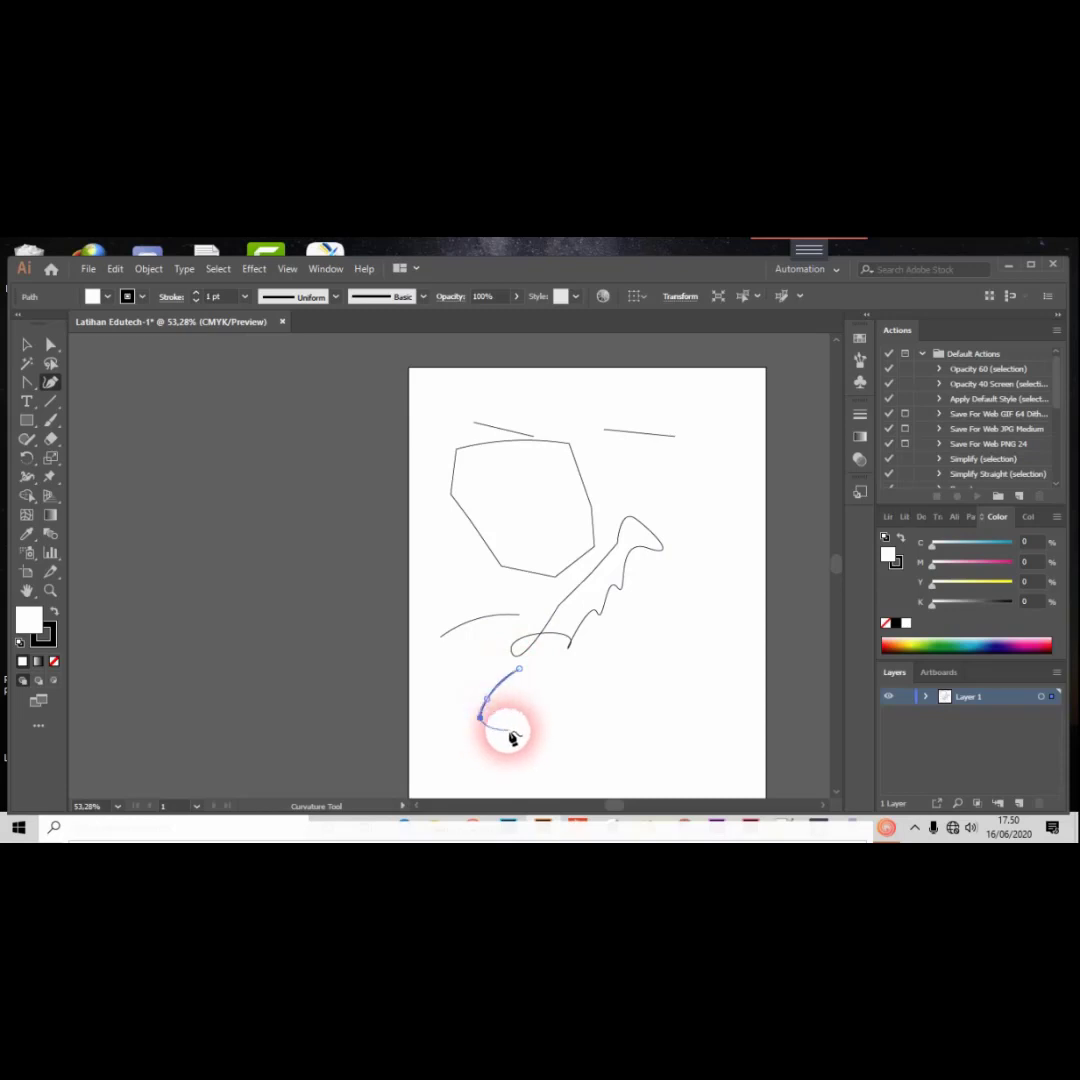
left_click(517, 731)
left_click(599, 706)
left_click(584, 690)
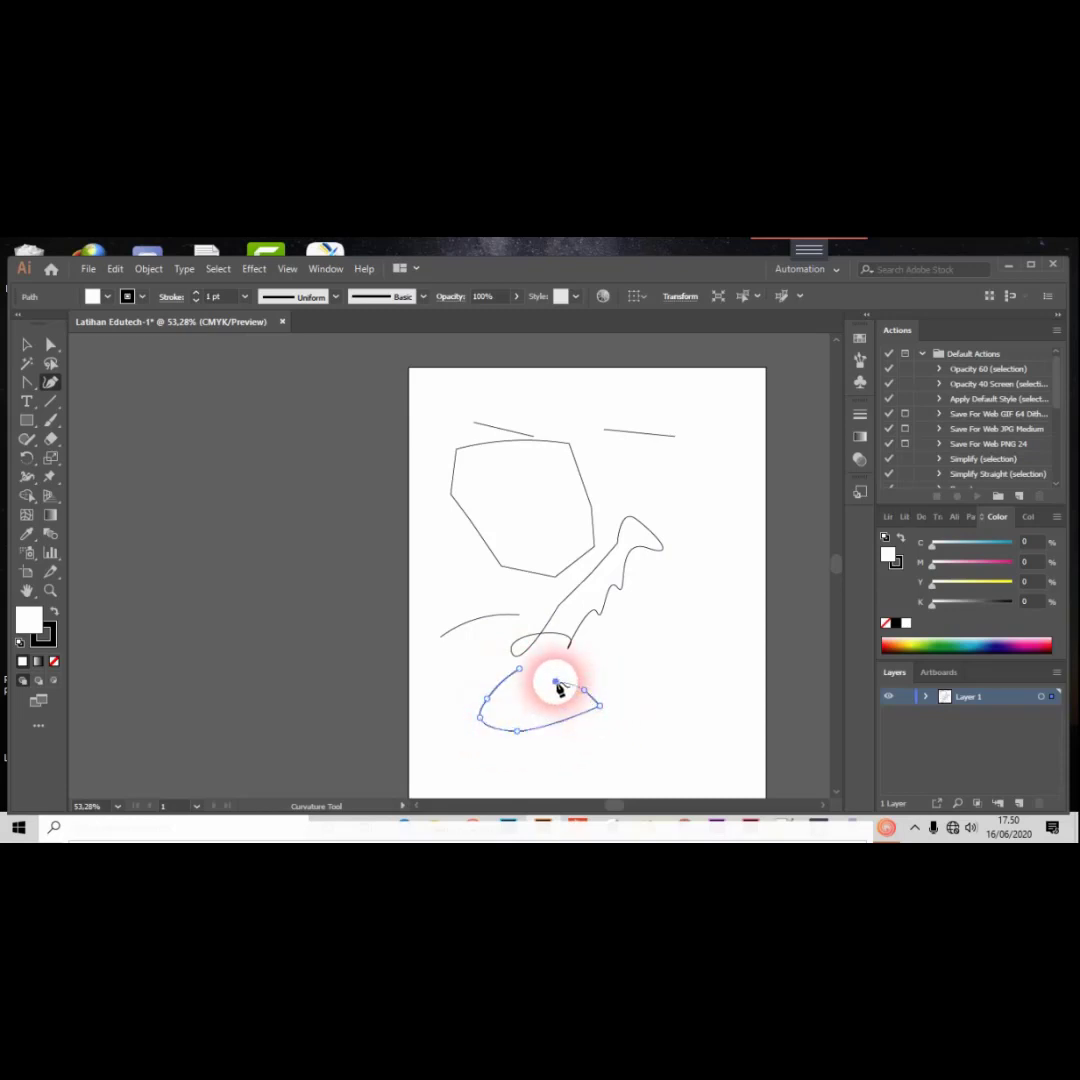
left_click(551, 681)
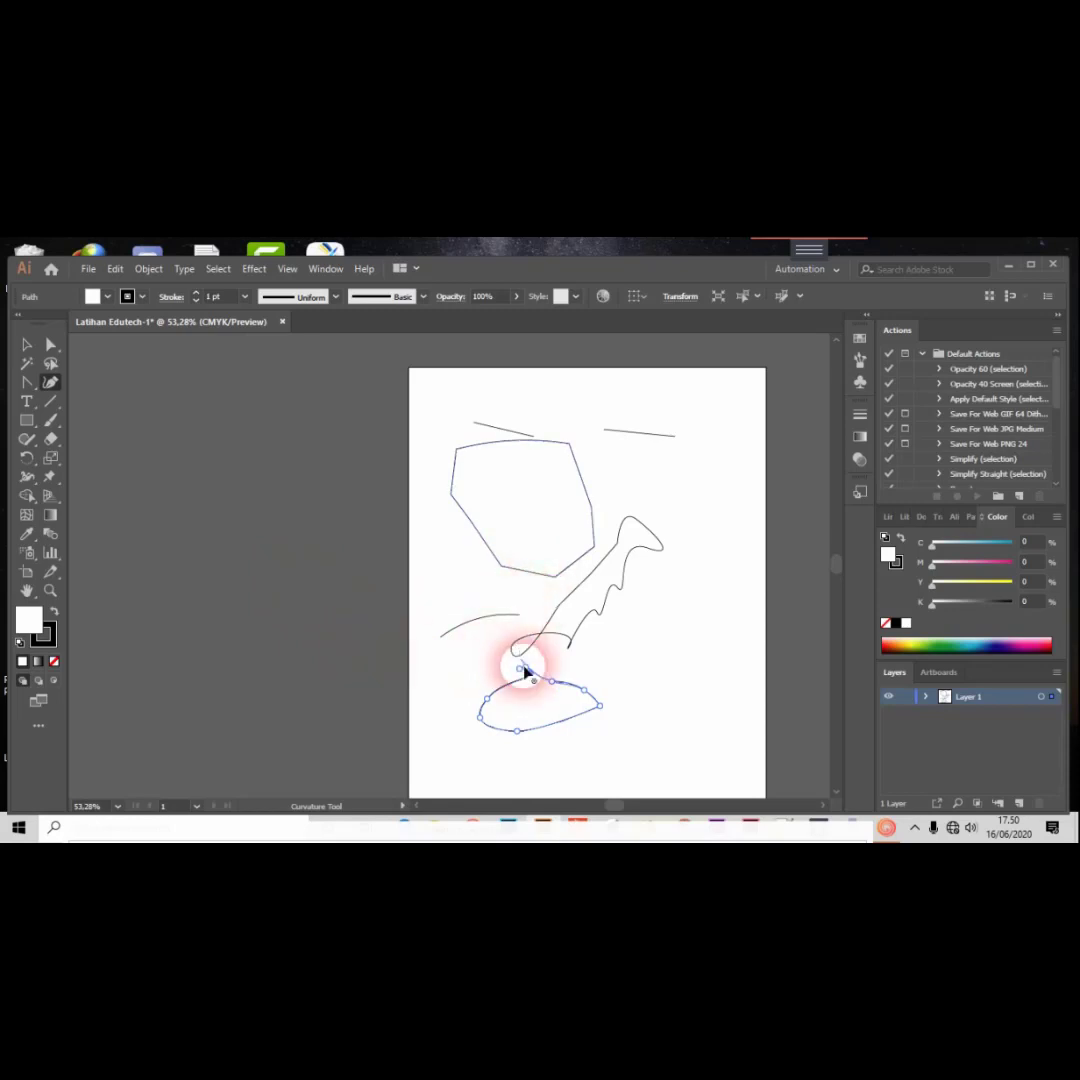
Extend the leaf-like path upward with the Curvature tool into a second rounded lobe and bring it back to its starting point.
left_click(528, 674)
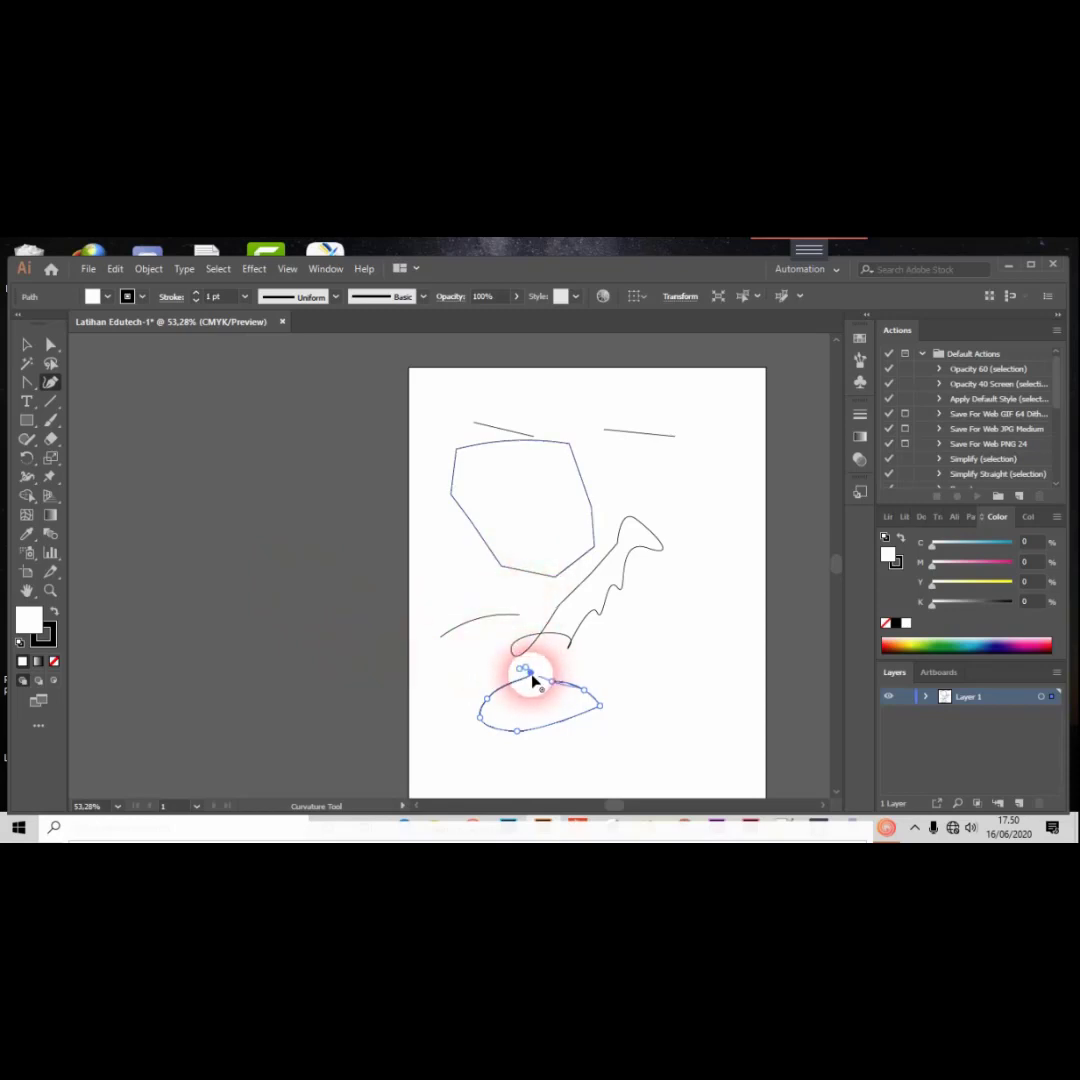
left_click(536, 612)
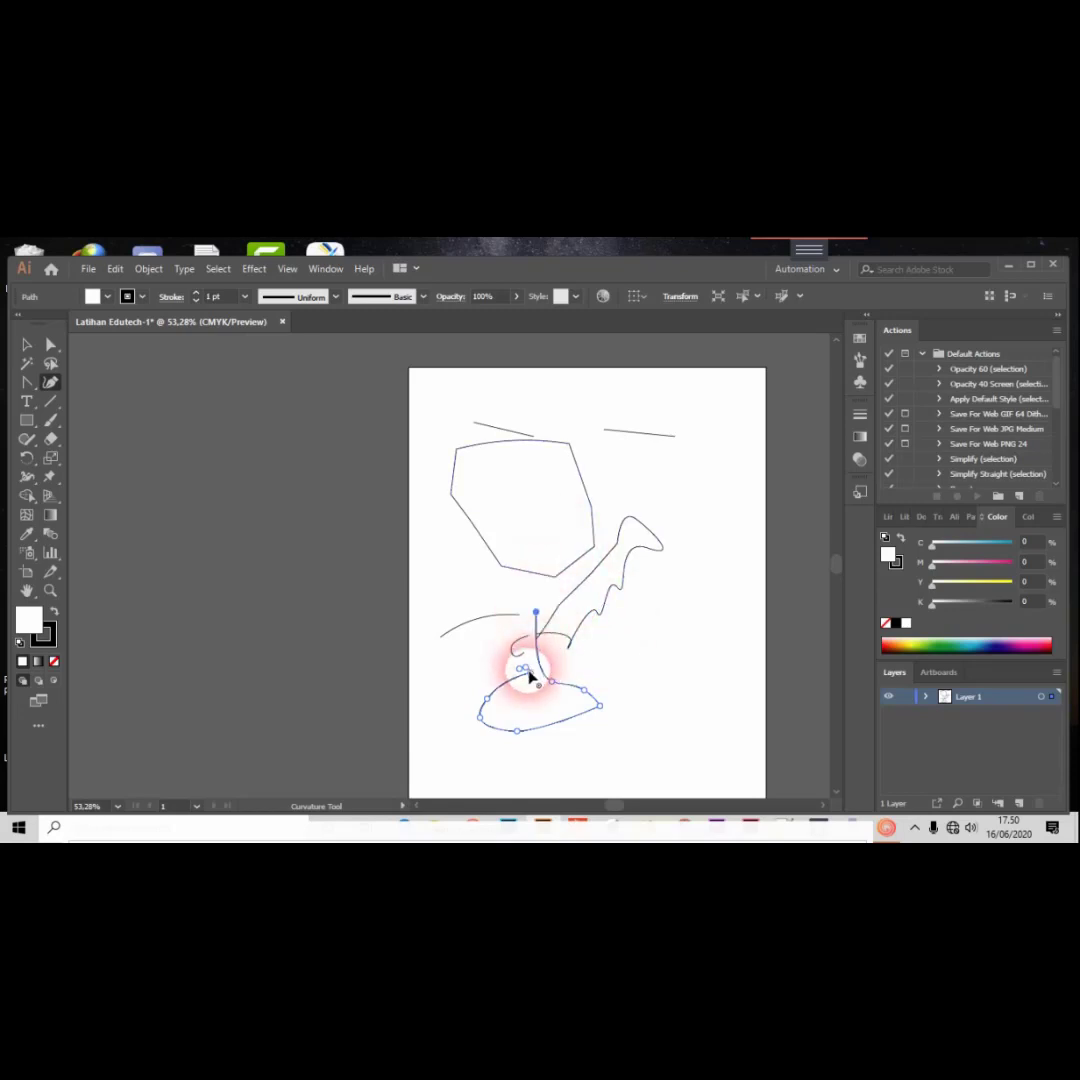
left_click(530, 674)
left_click(494, 623)
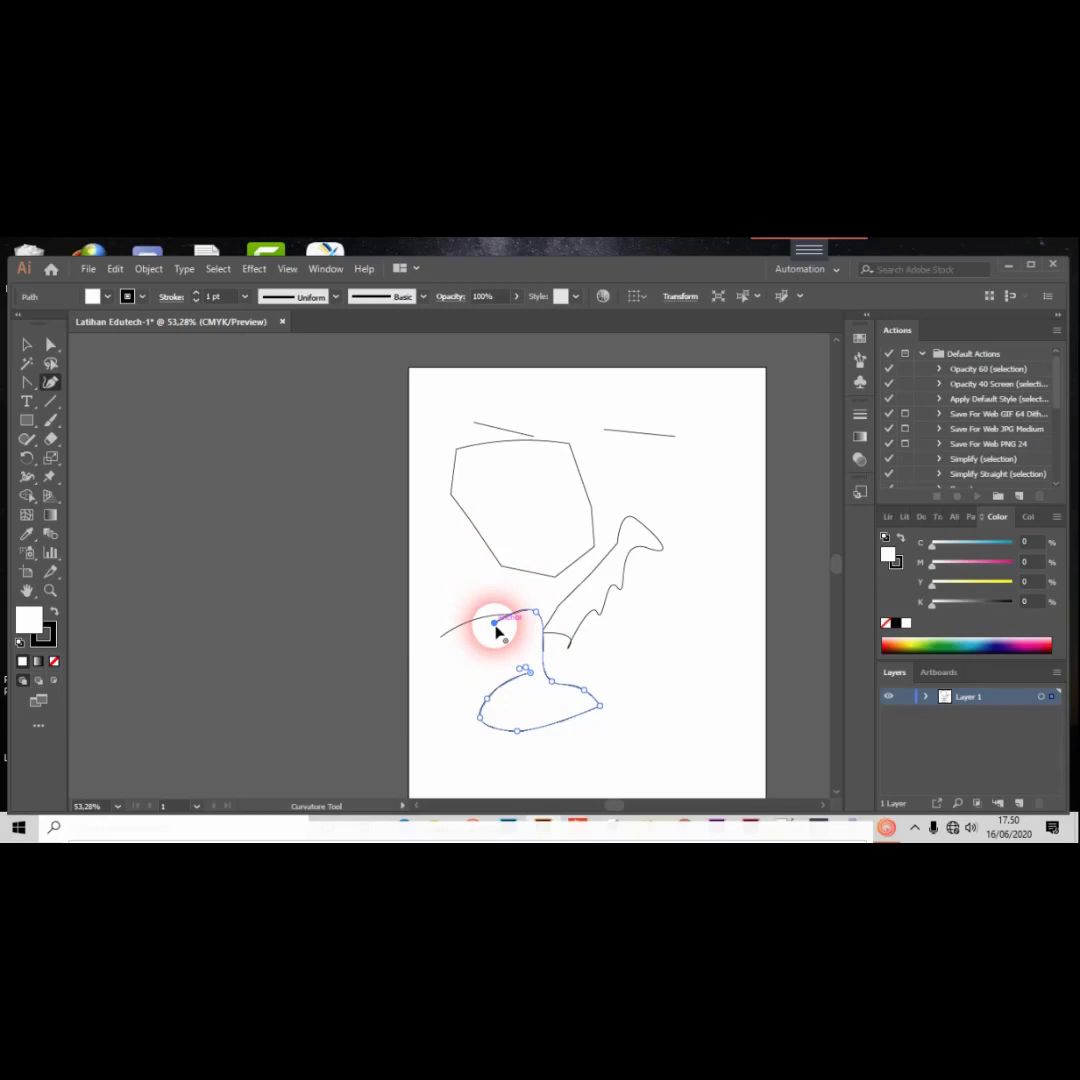
left_click(530, 673)
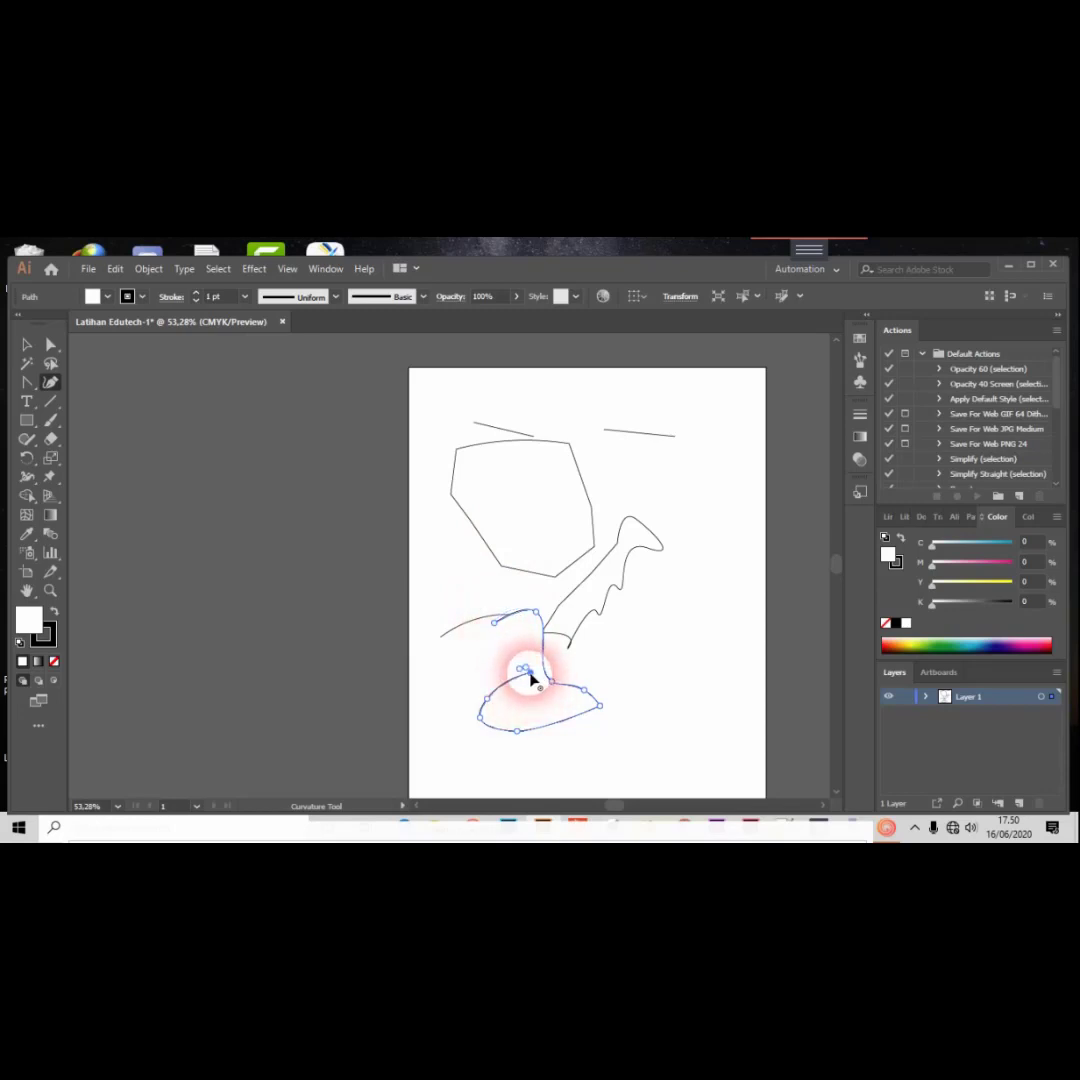
left_click(519, 668)
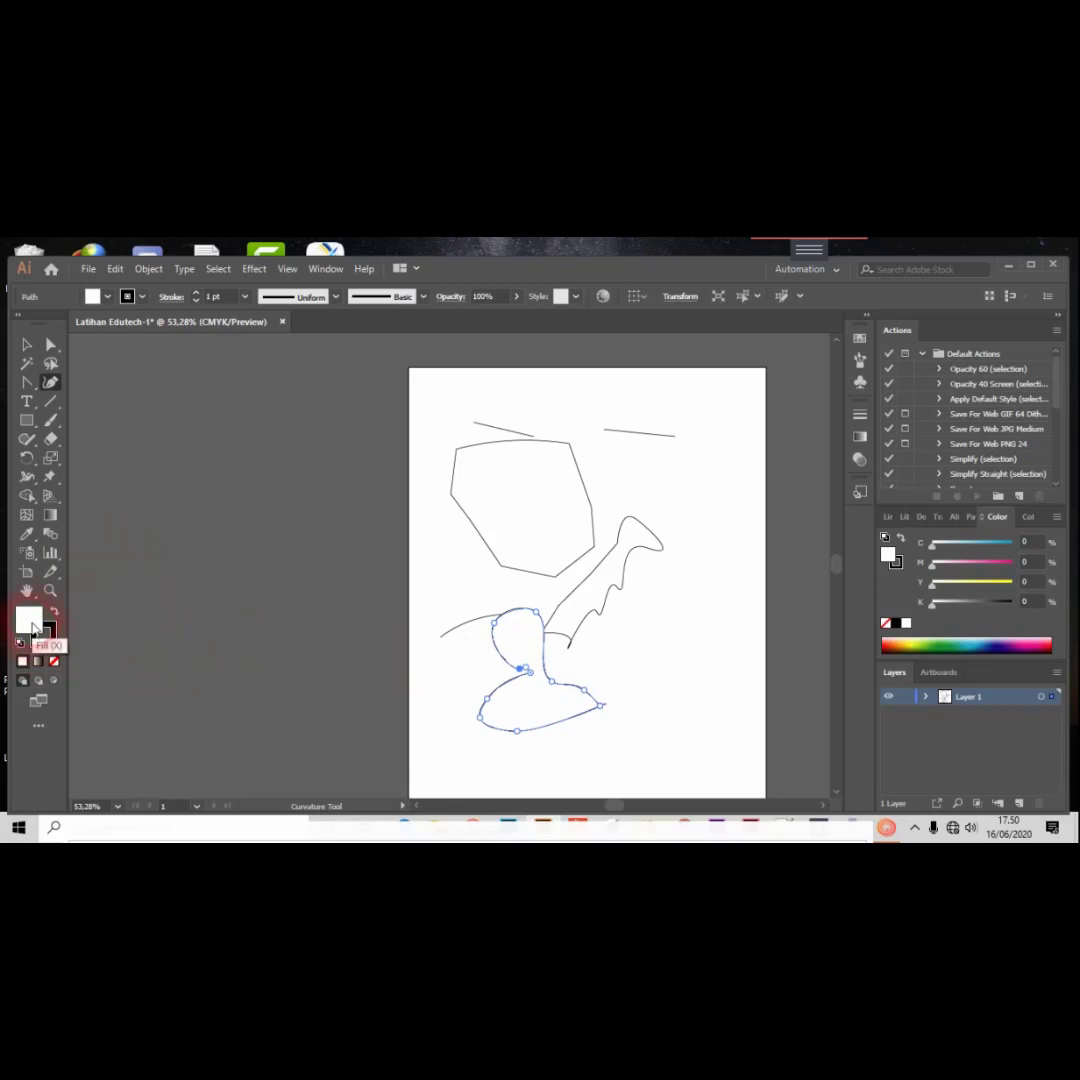
Fill the two-lobed shape with red.
left_click(108, 297)
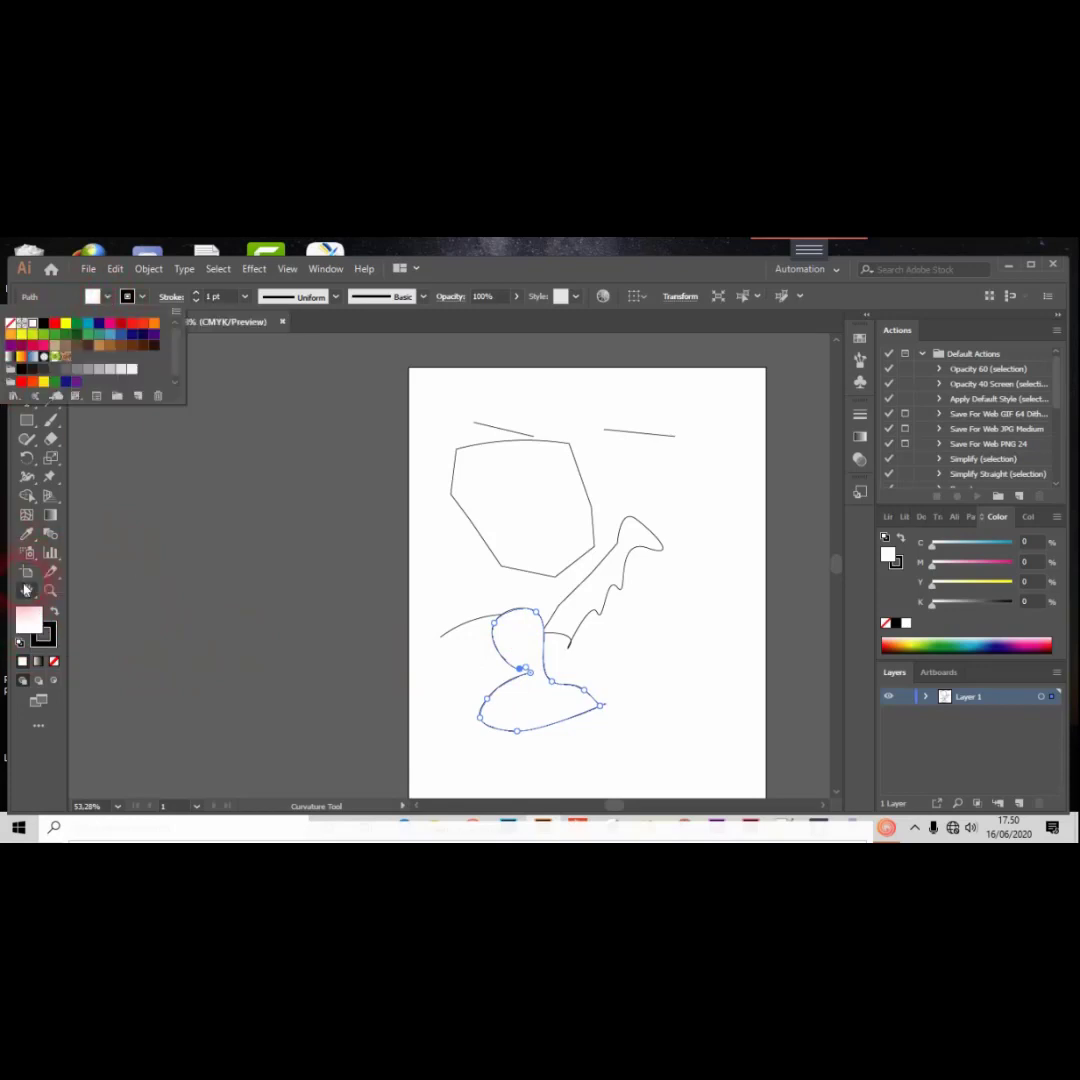
left_click(26, 625)
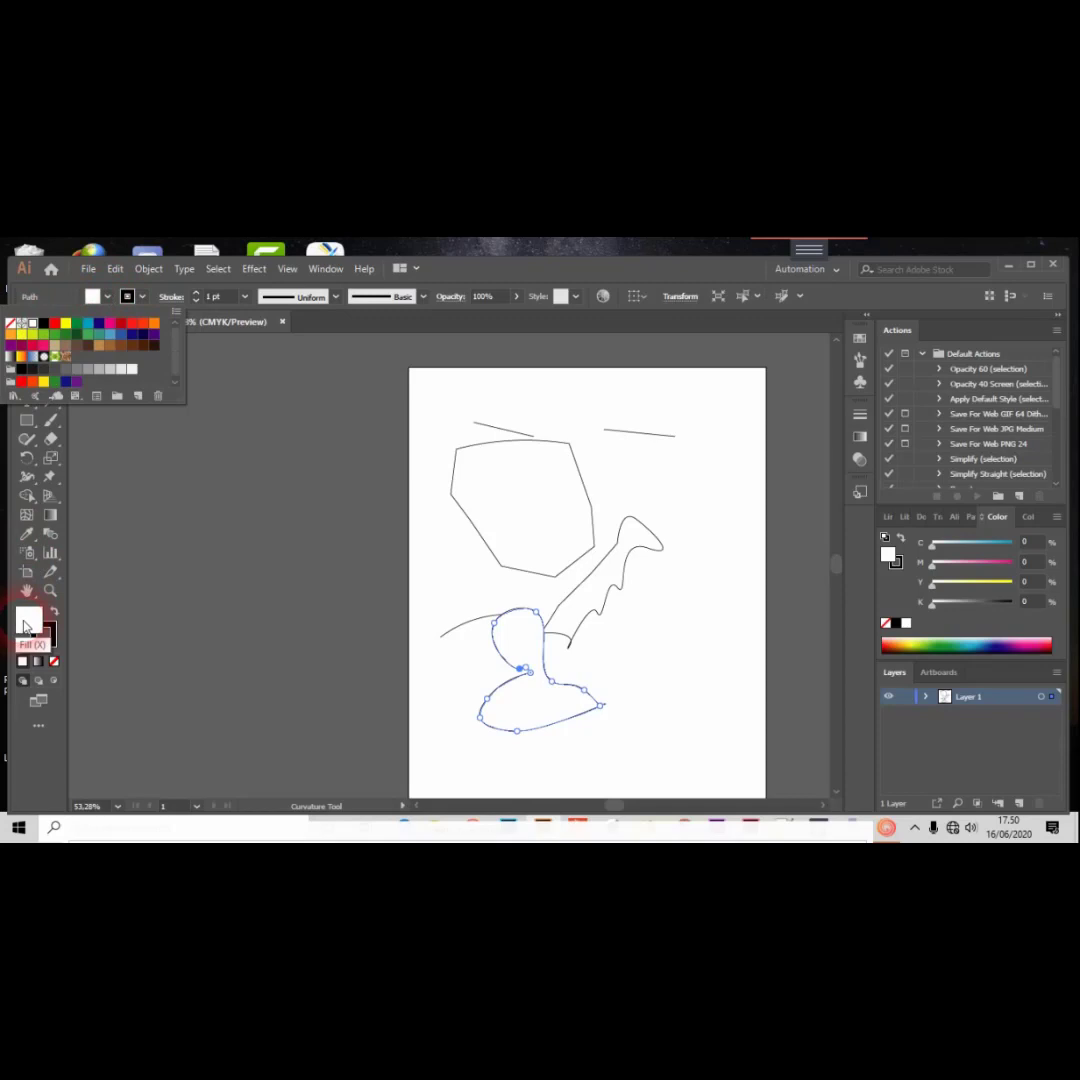
left_click(66, 326)
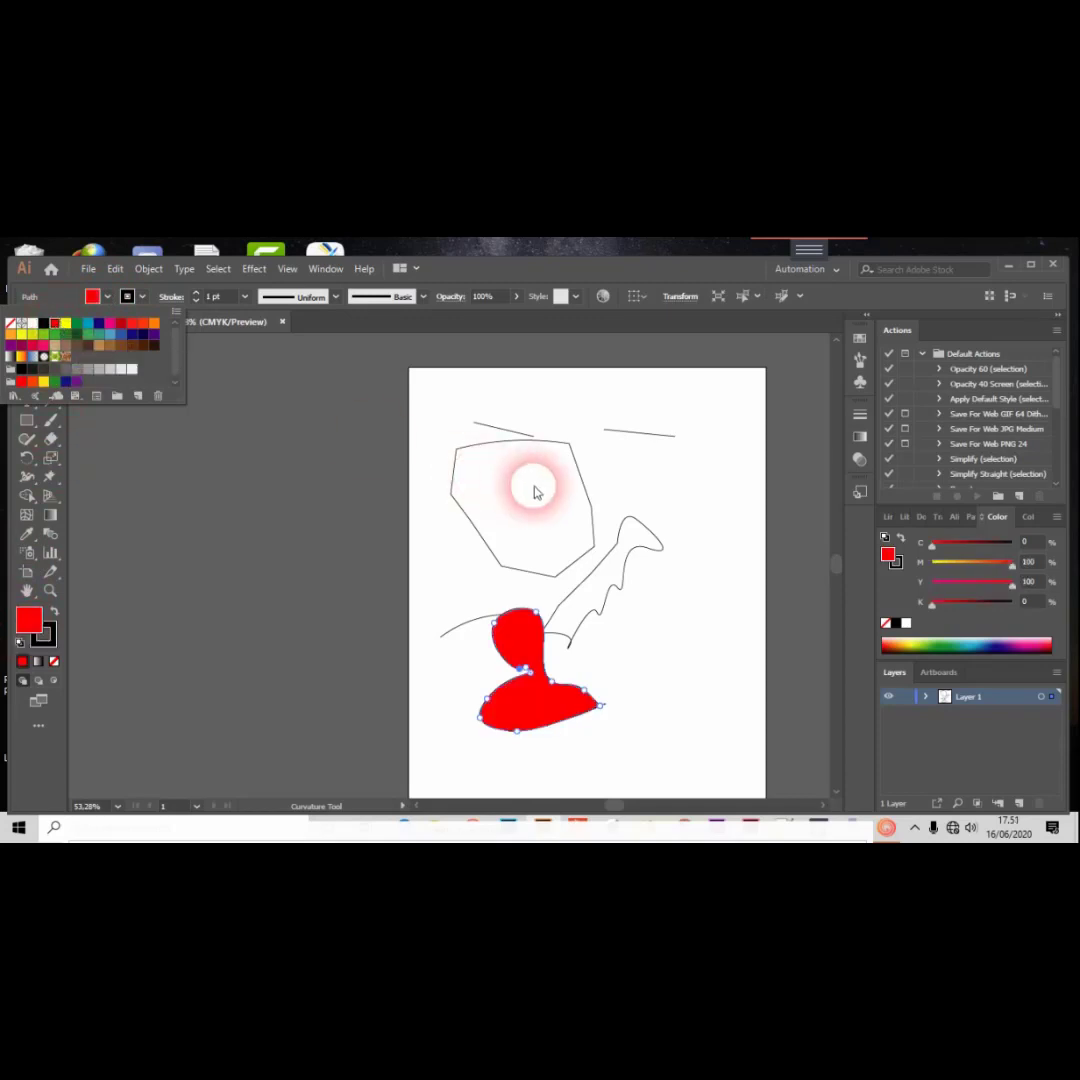
Draw a closed red hook-shaped form to the right of the slanted shape's upper end with the Curvature tool.
left_click(636, 488)
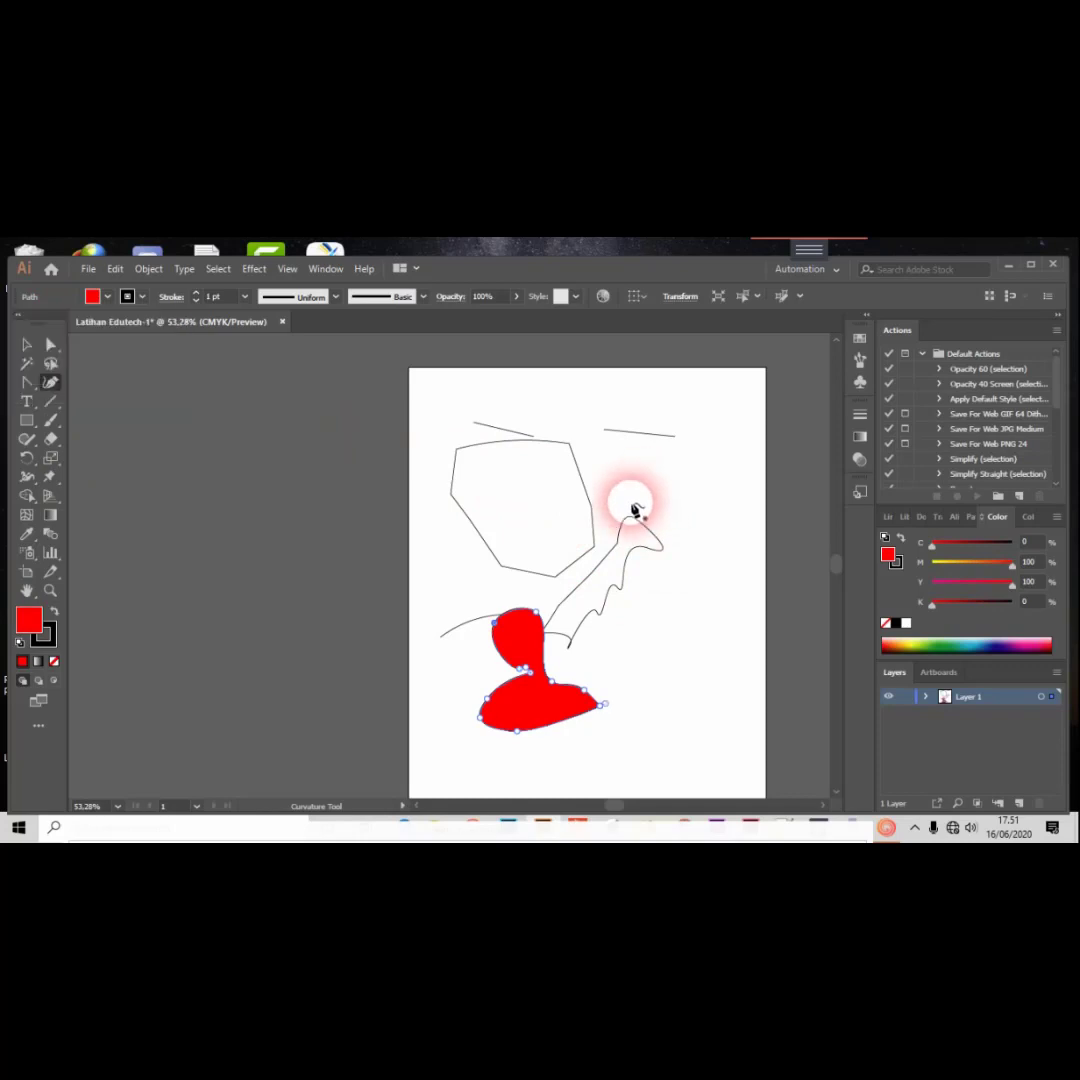
left_click(695, 483)
left_click(712, 506)
left_click(715, 531)
left_click(710, 562)
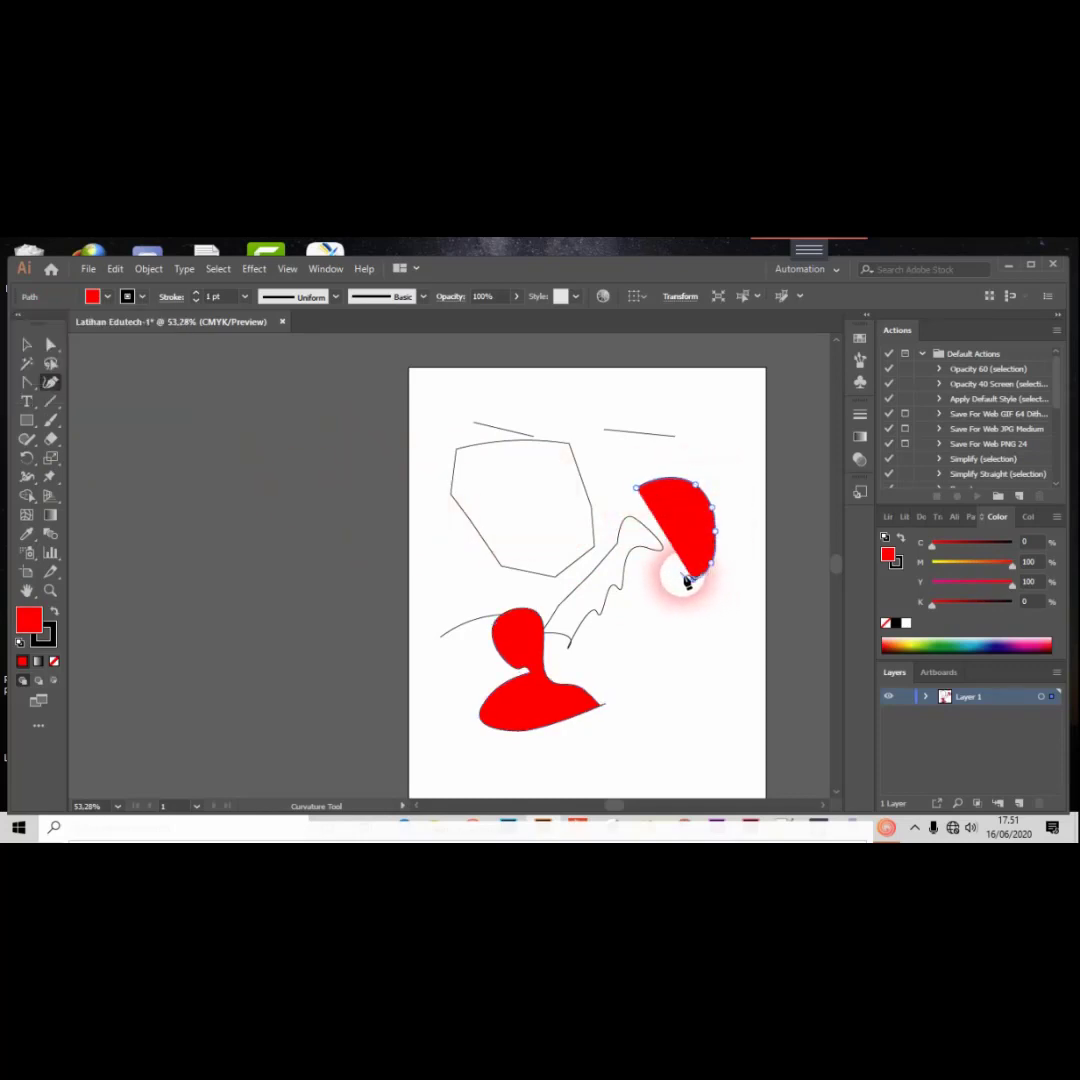
left_click(672, 566)
left_click(686, 514)
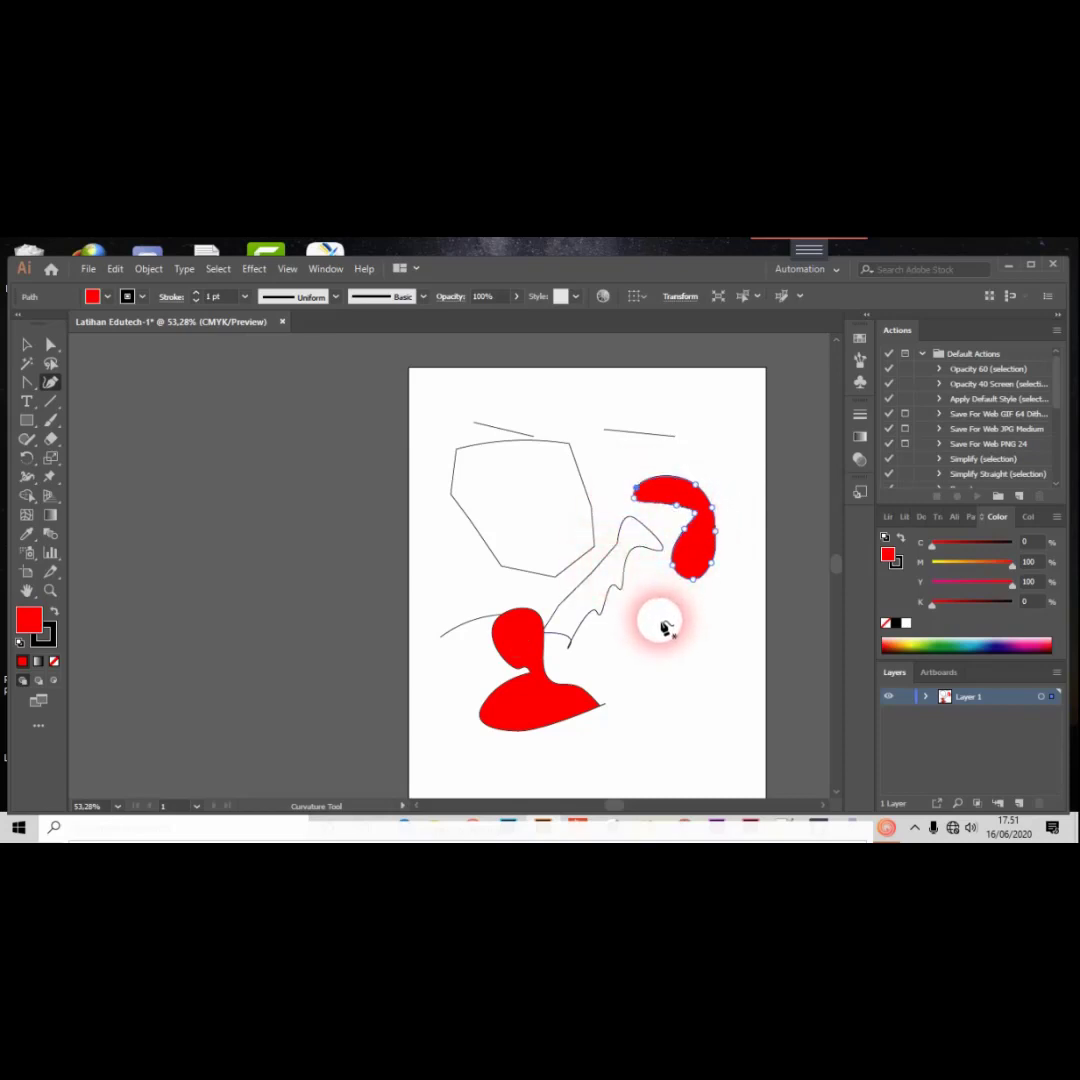
Draw a red rounded shape with a pointed upper tip below the red hook with the Curvature tool.
left_click(656, 612)
left_click(635, 628)
left_click(654, 651)
left_click(674, 646)
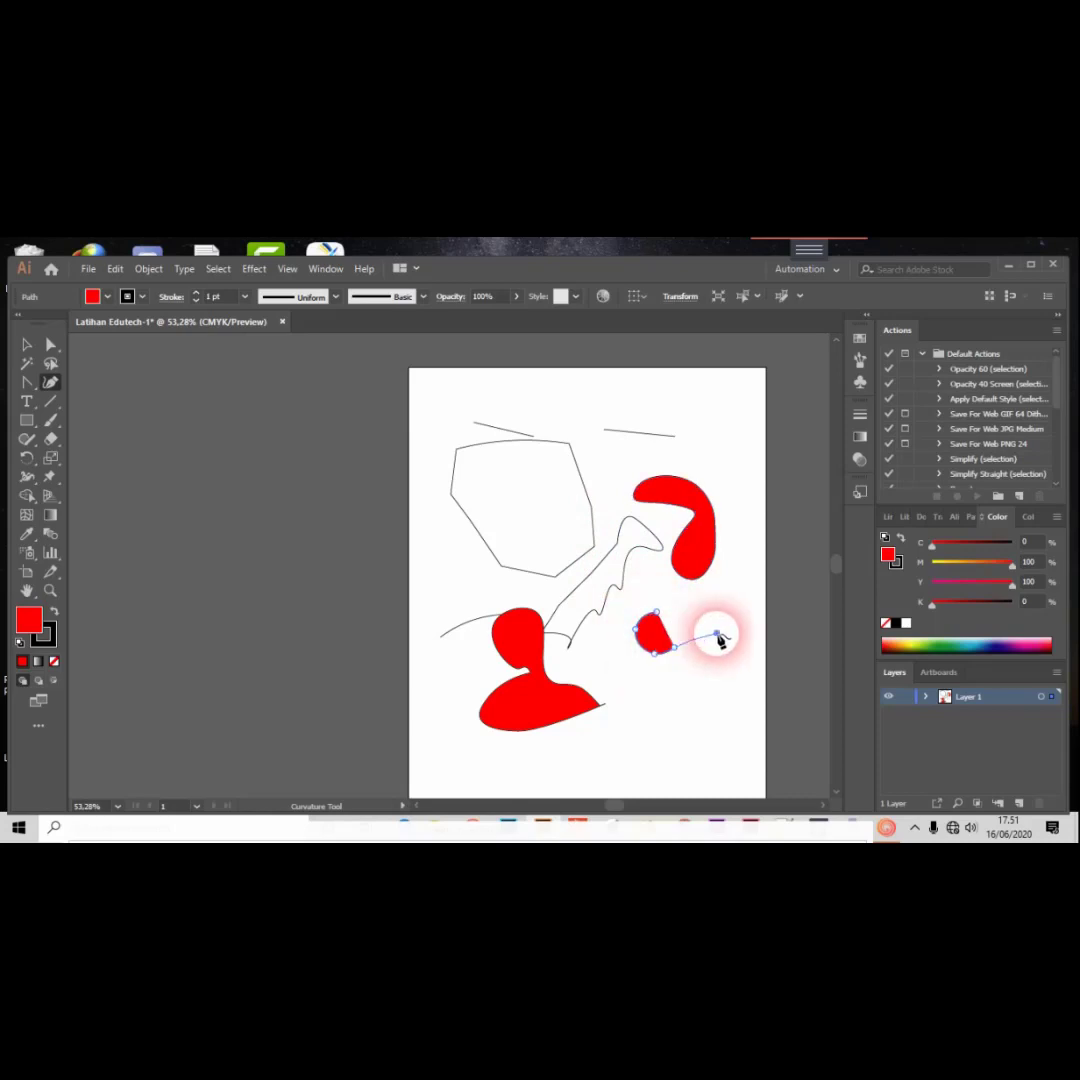
left_click(717, 633)
left_click(660, 606)
left_click(646, 578)
Pick up the slanted shape's white fill and draw a closed triangle-like shape between the red shapes with the Curvature tool.
left_click(614, 586)
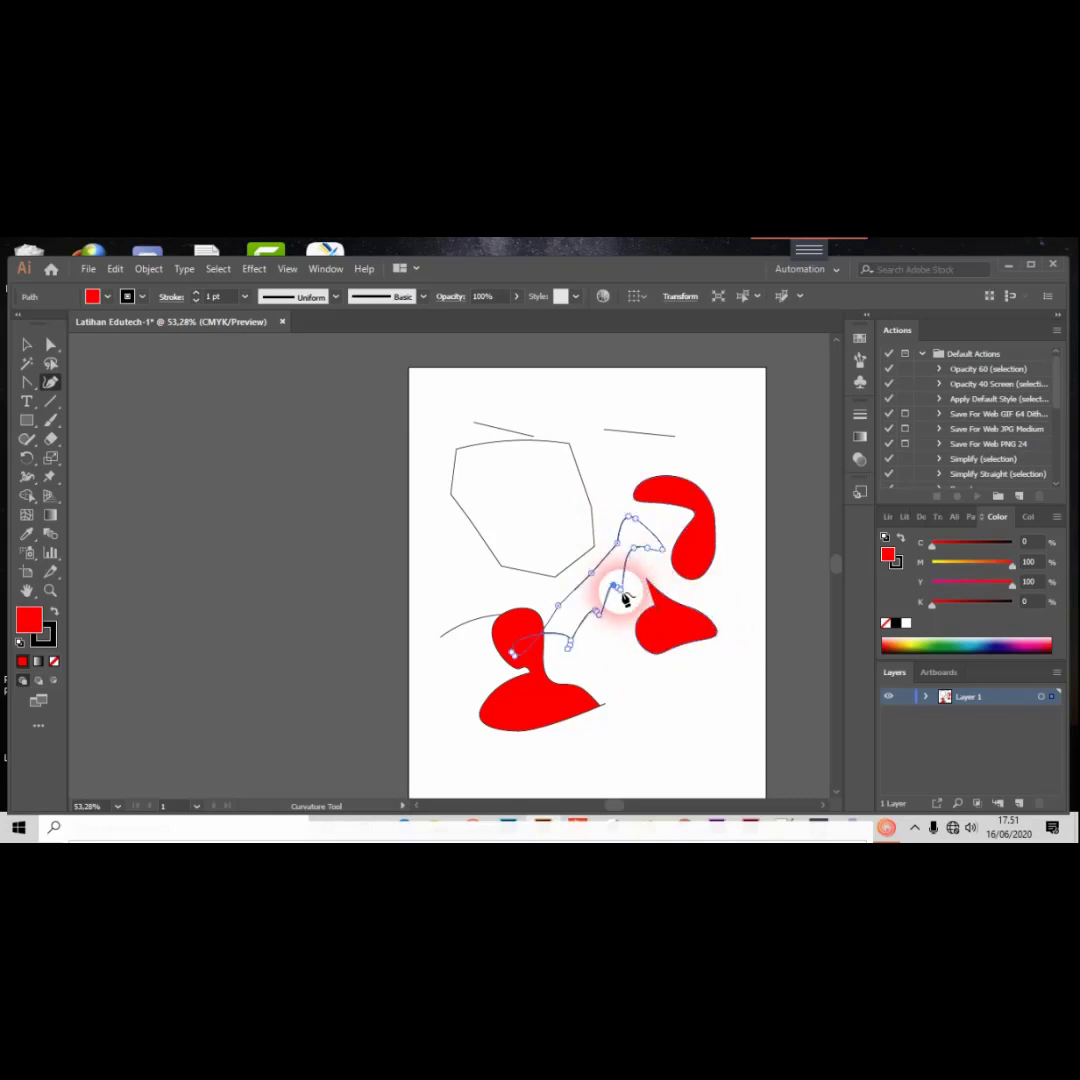
left_click(623, 608)
left_click(631, 689)
left_click(623, 681)
left_click(617, 678)
left_click(651, 698)
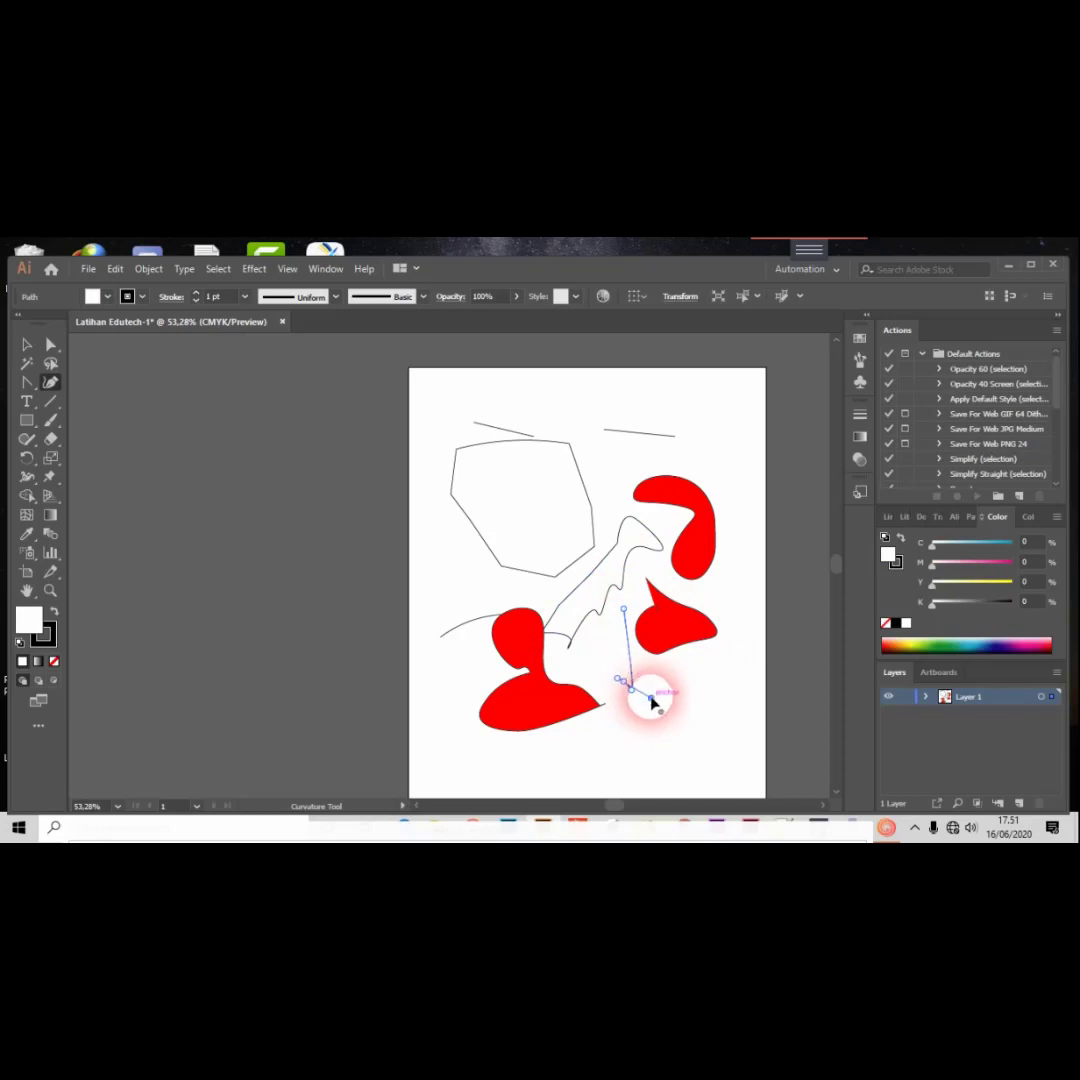
left_click(599, 670)
left_click(582, 658)
left_click(602, 628)
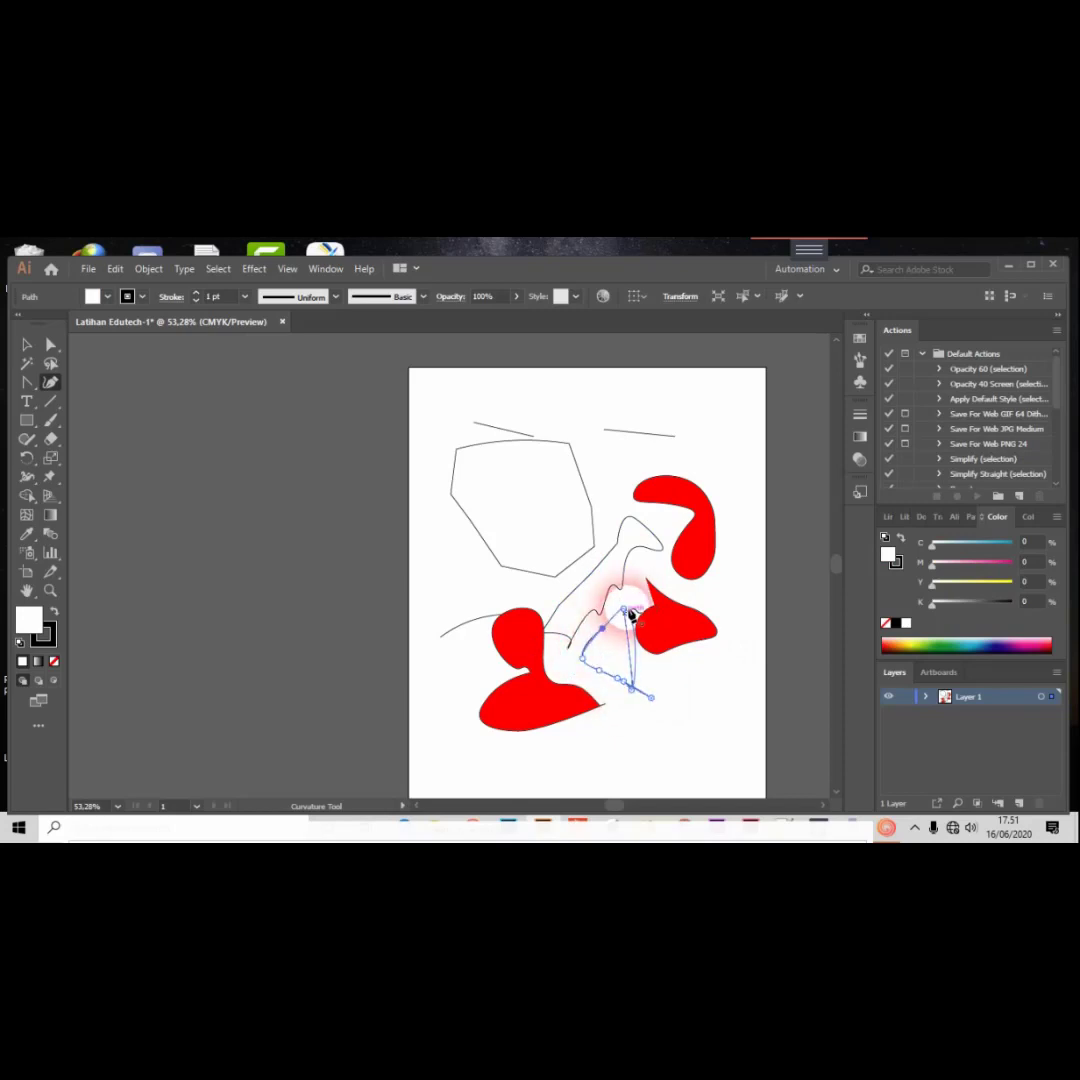
left_click(623, 609)
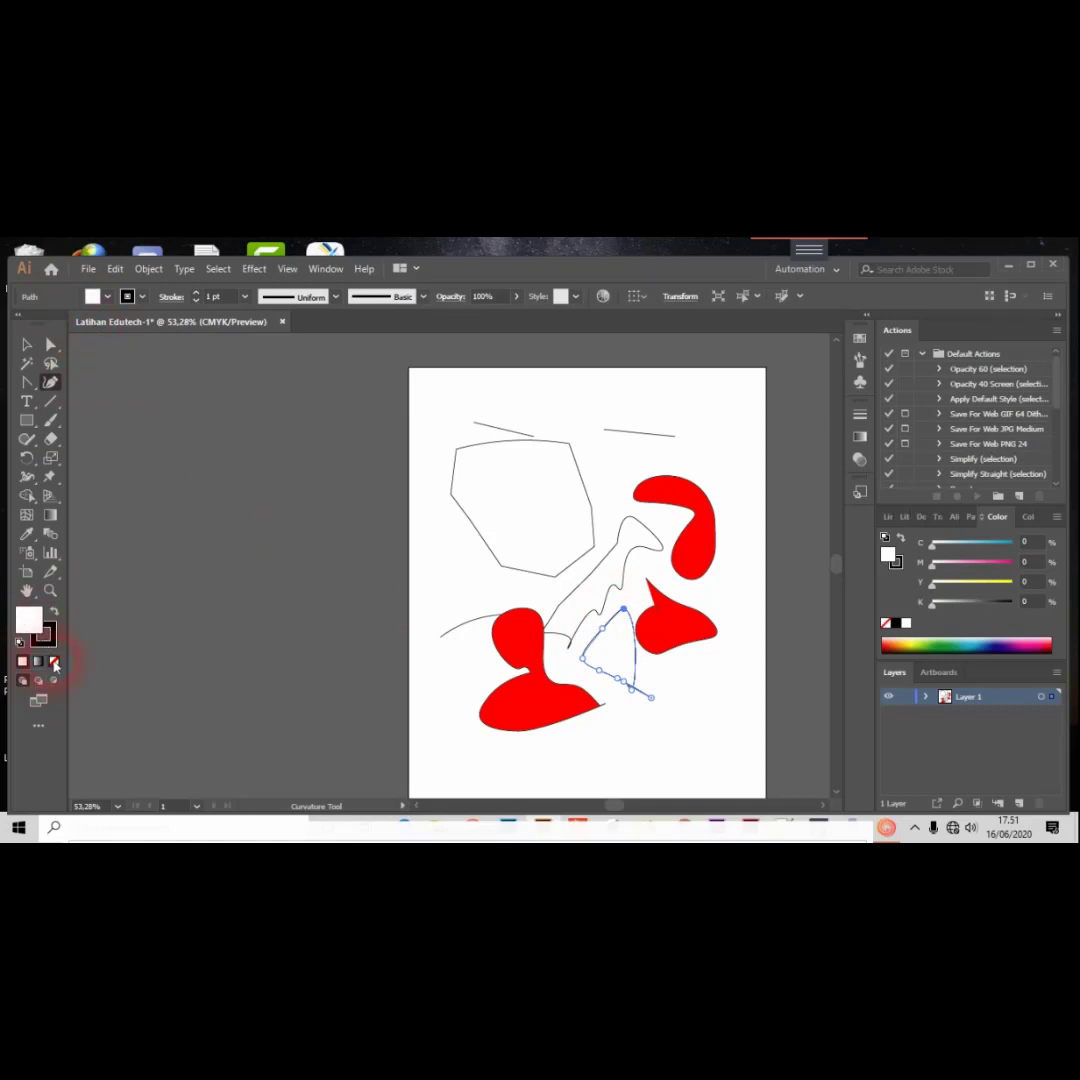
Set the fill to none and start a wavy path down the artboard's left side, beside the two-lobed red shape, with the Curvature tool.
left_click(443, 587)
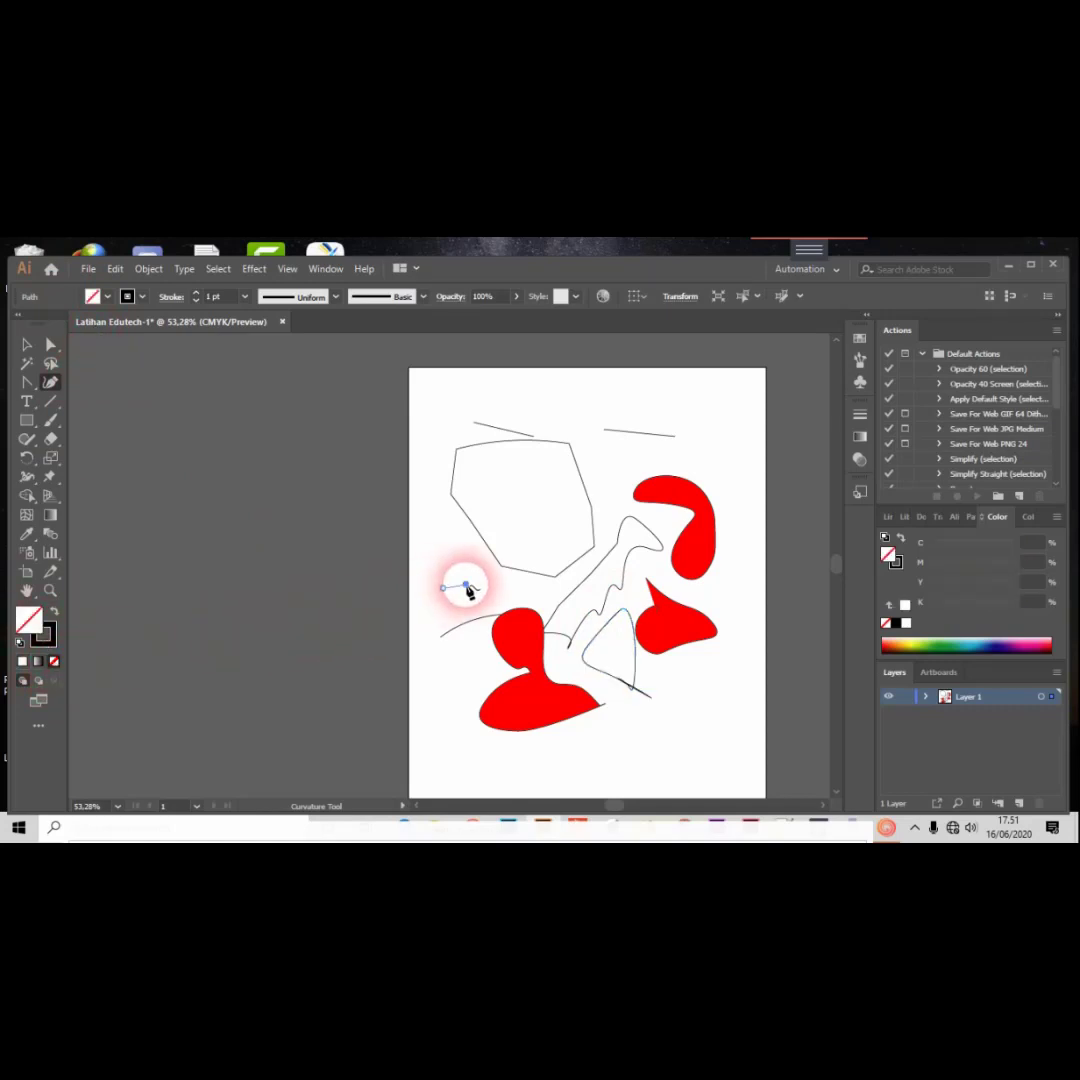
left_click(465, 583)
left_click(494, 592)
left_click(475, 633)
left_click(450, 662)
left_click(443, 706)
left_click(466, 721)
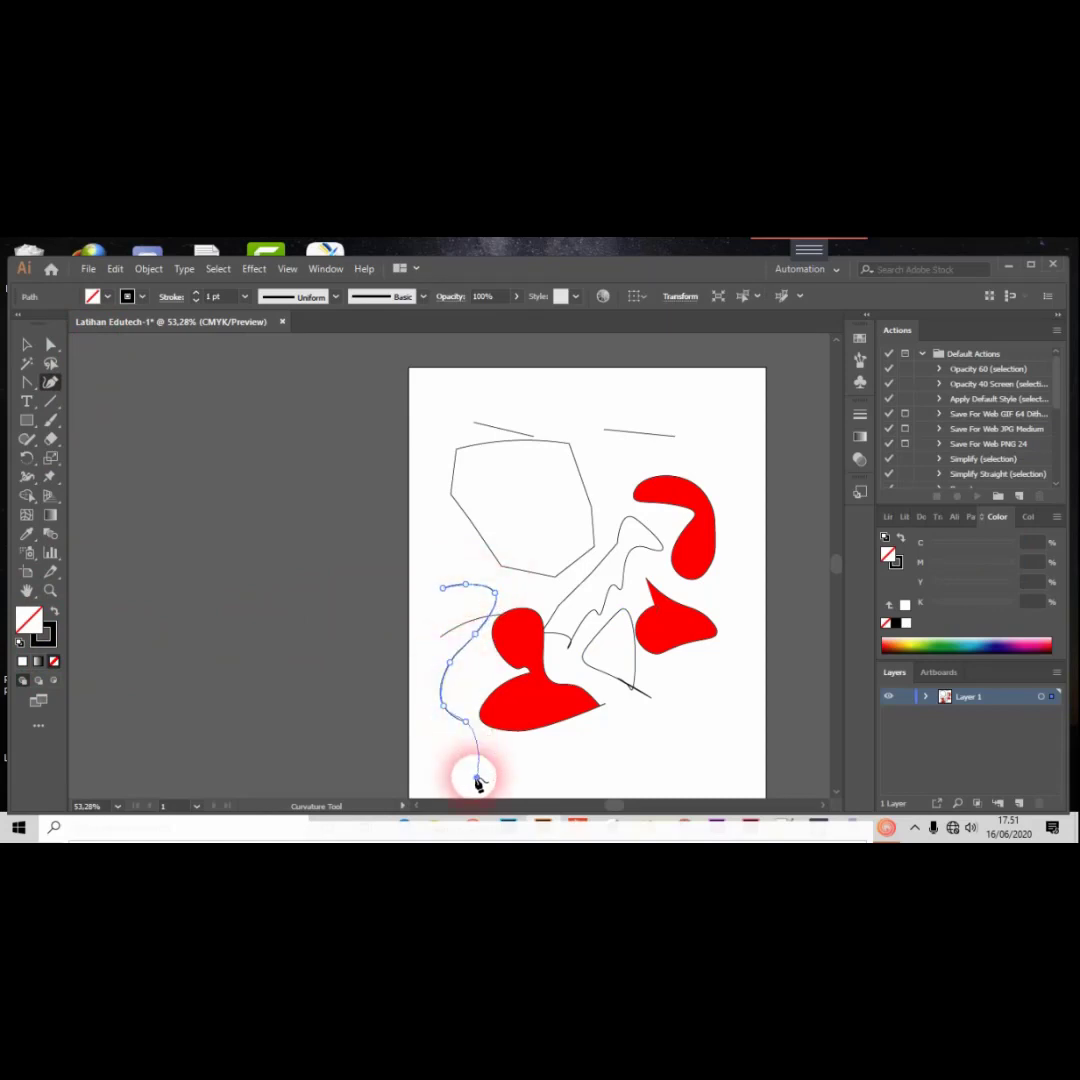
Continue the wavy path beneath the two-lobed red shape and back up its right side to just below the polygon.
left_click(493, 769)
left_click(593, 759)
left_click(635, 724)
left_click(617, 685)
left_click(576, 646)
left_click(559, 614)
left_click(523, 588)
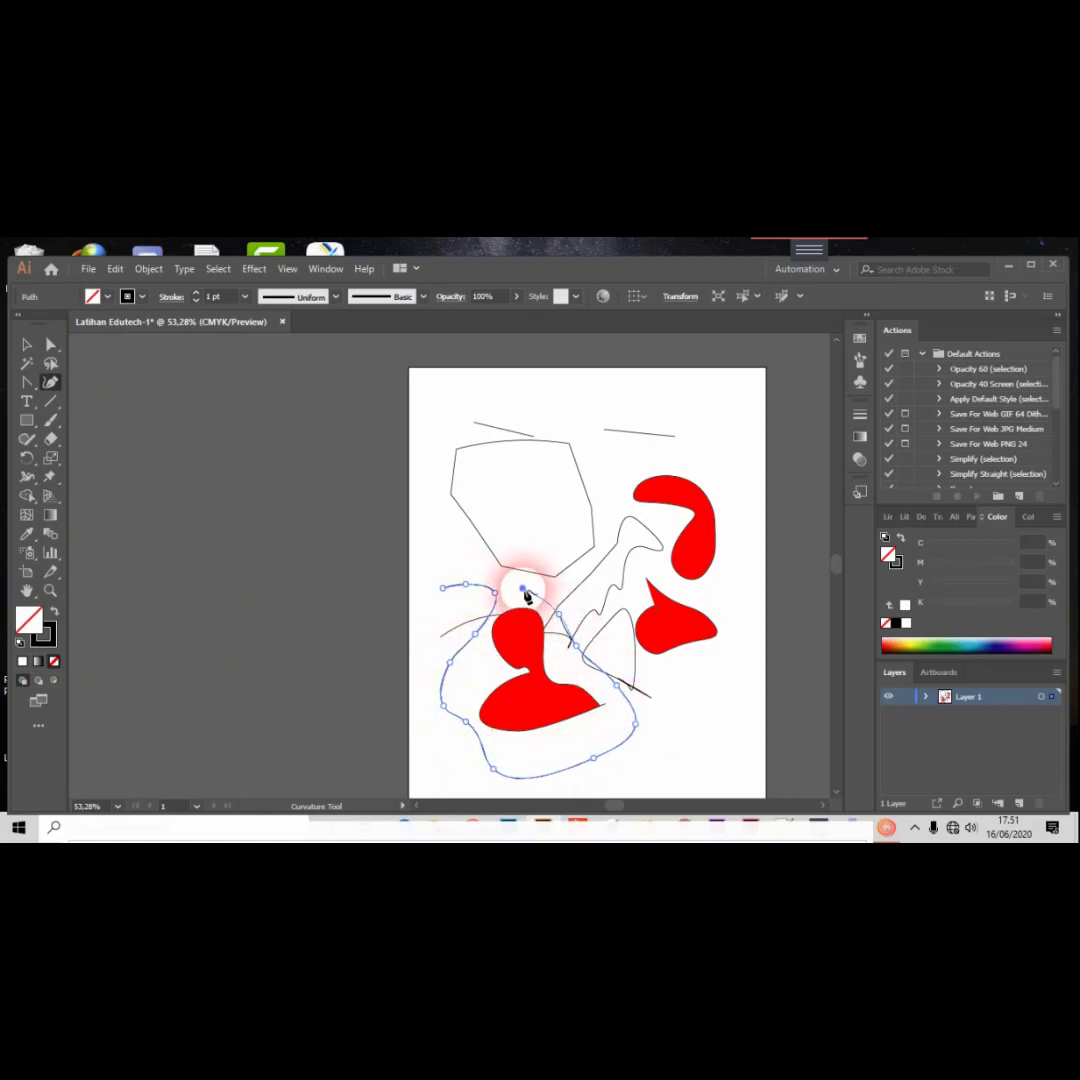
Add points along the wavy outline's upper part and close it at its starting point.
left_click(481, 578)
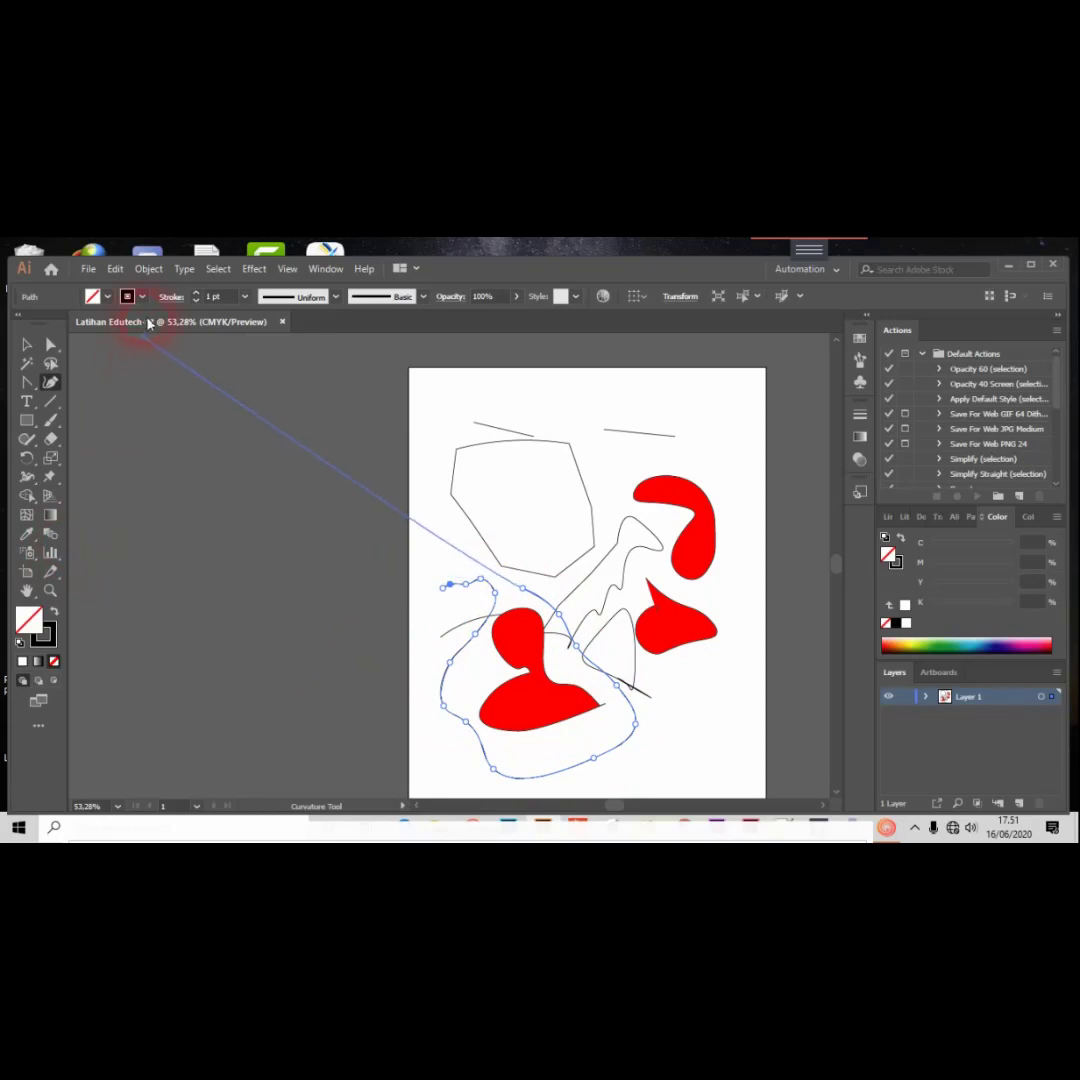
left_click(522, 588)
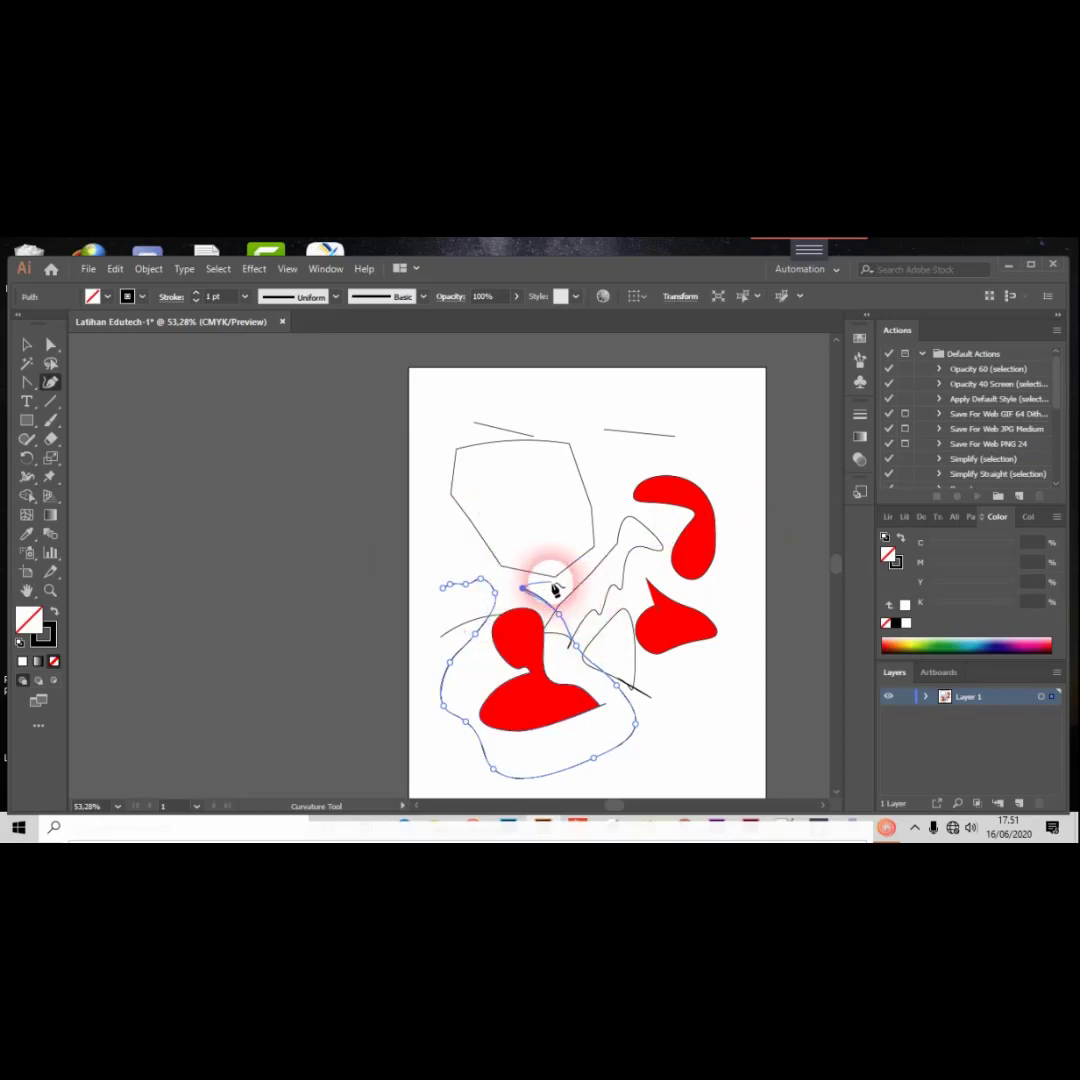
left_click(551, 581)
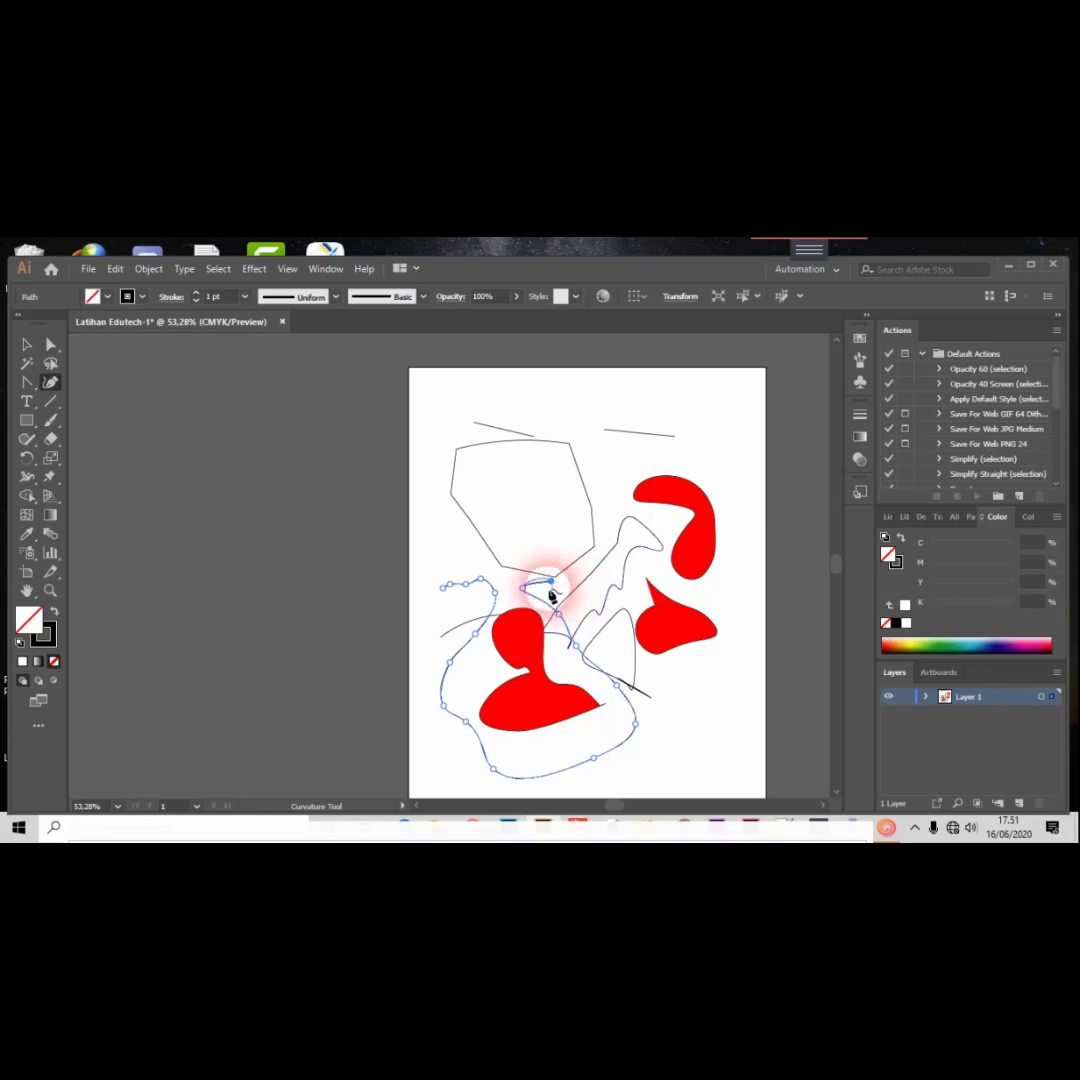
left_click(452, 567)
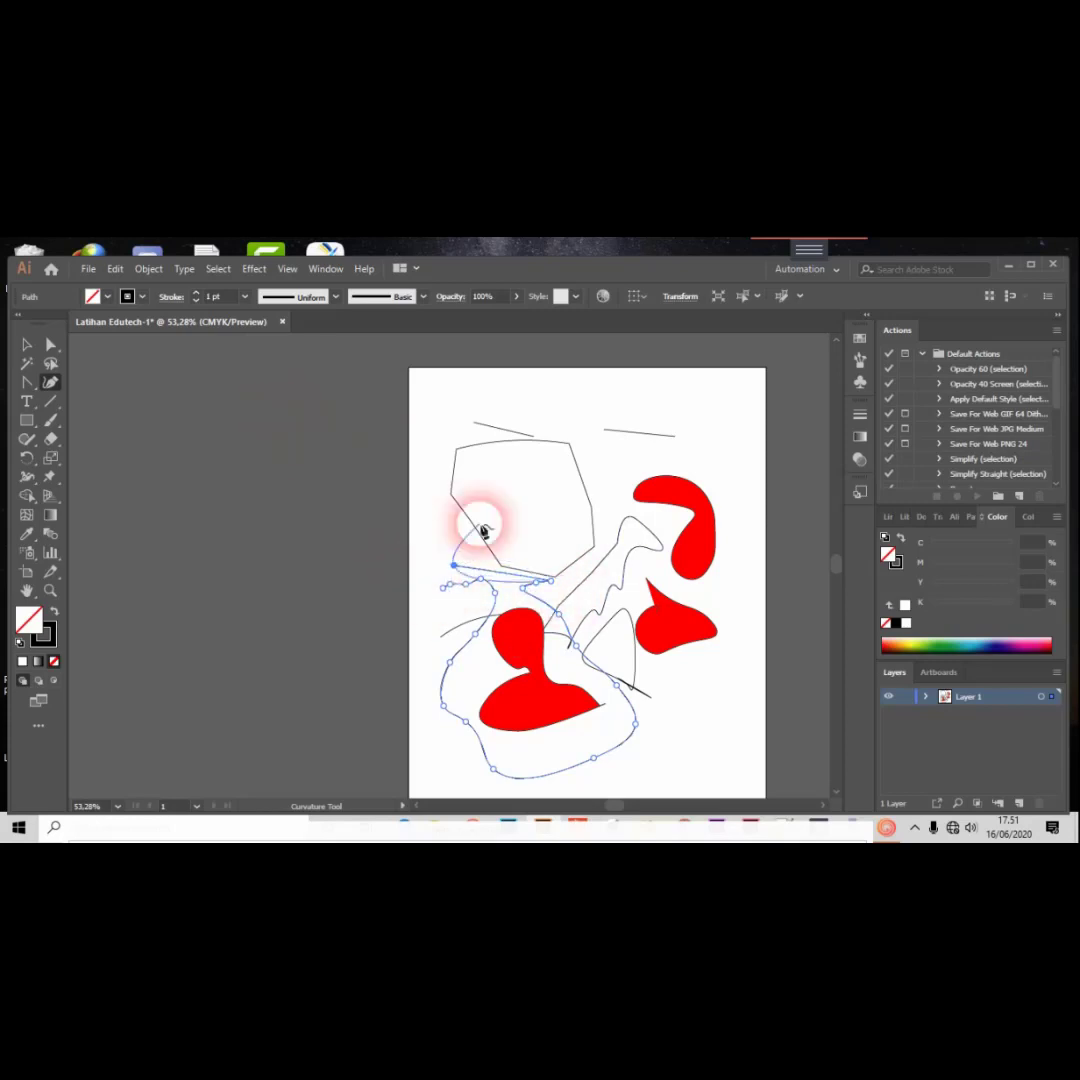
left_click(444, 588)
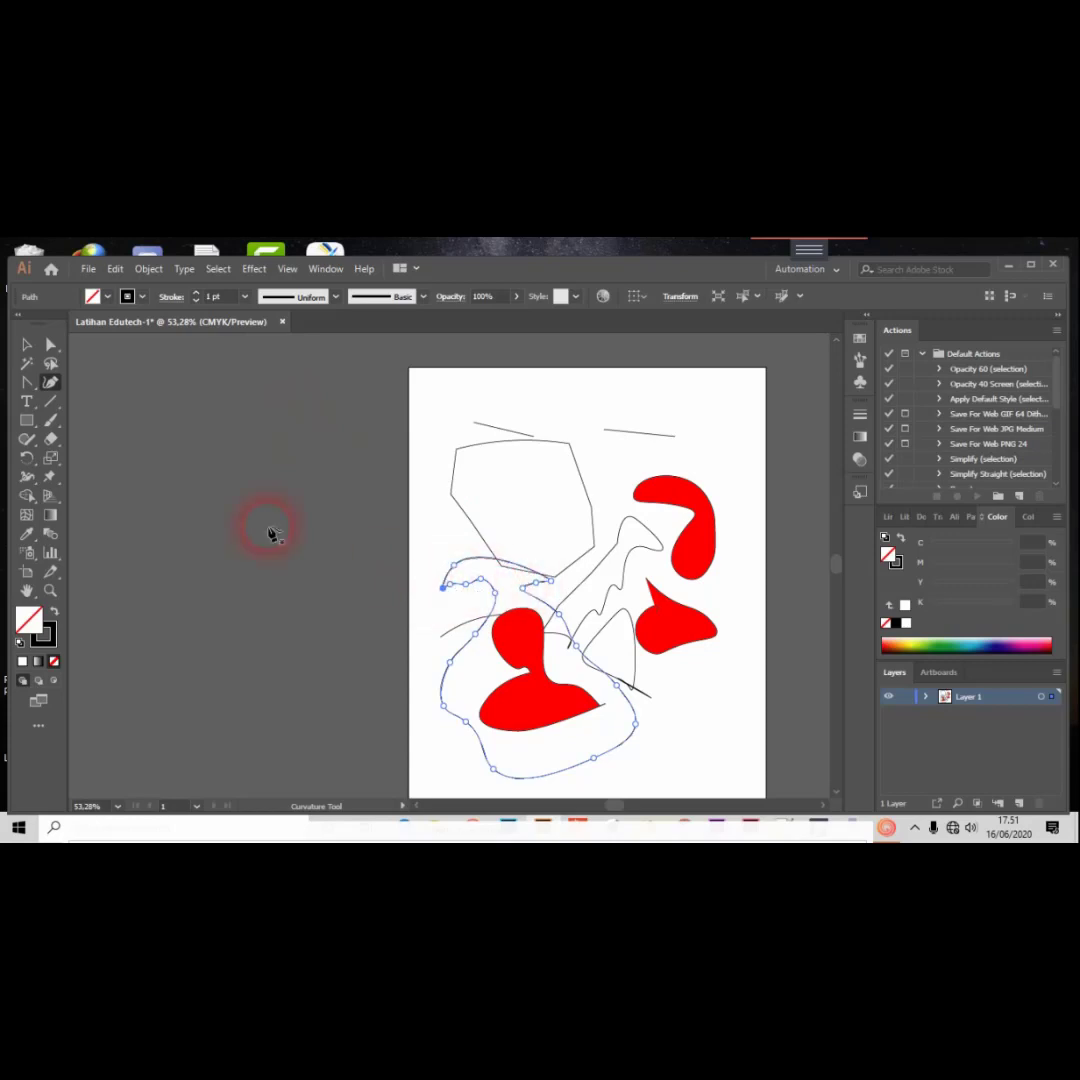
Change the closed wavy outline's stroke color to magenta.
left_click(141, 297)
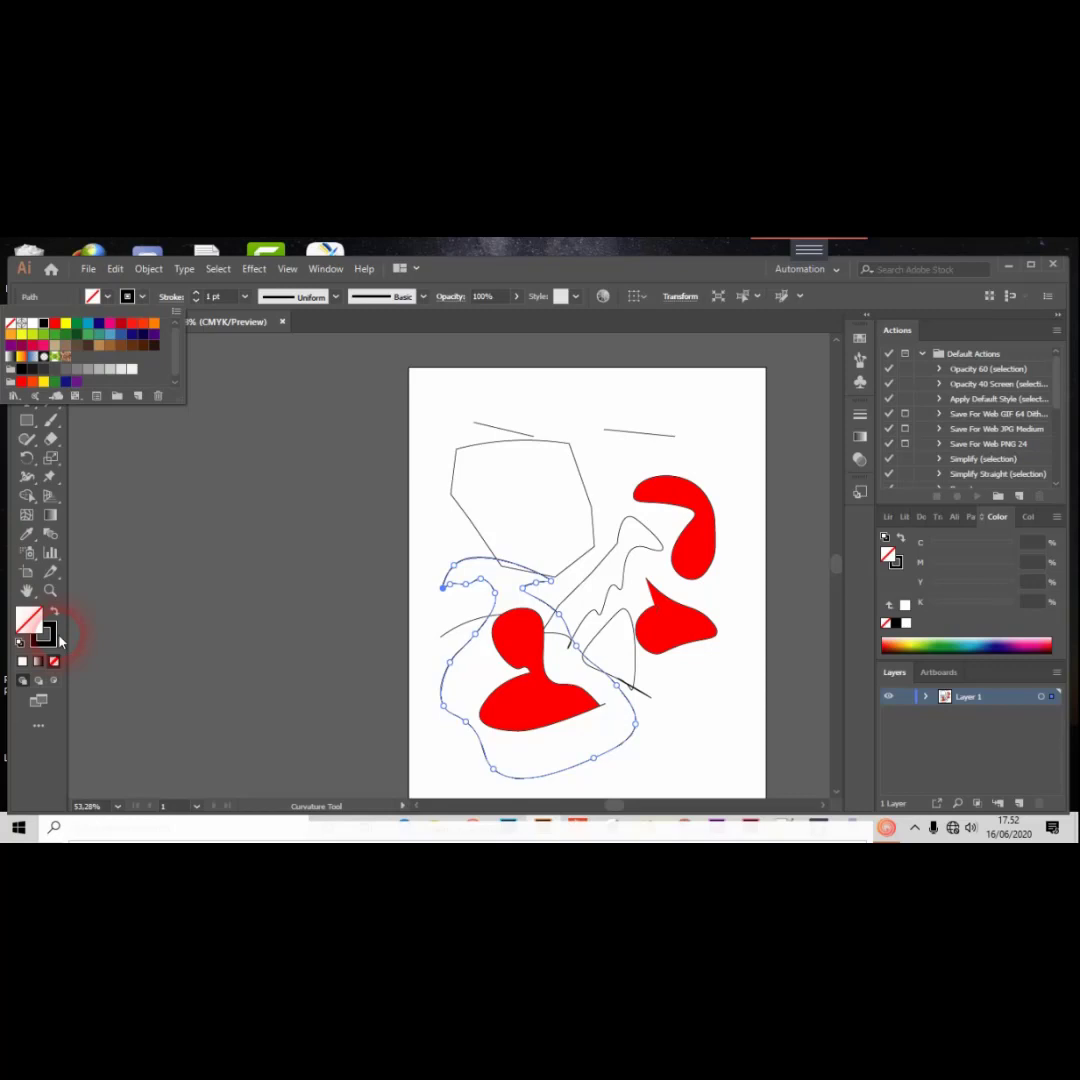
left_click(118, 330)
left_click(424, 427)
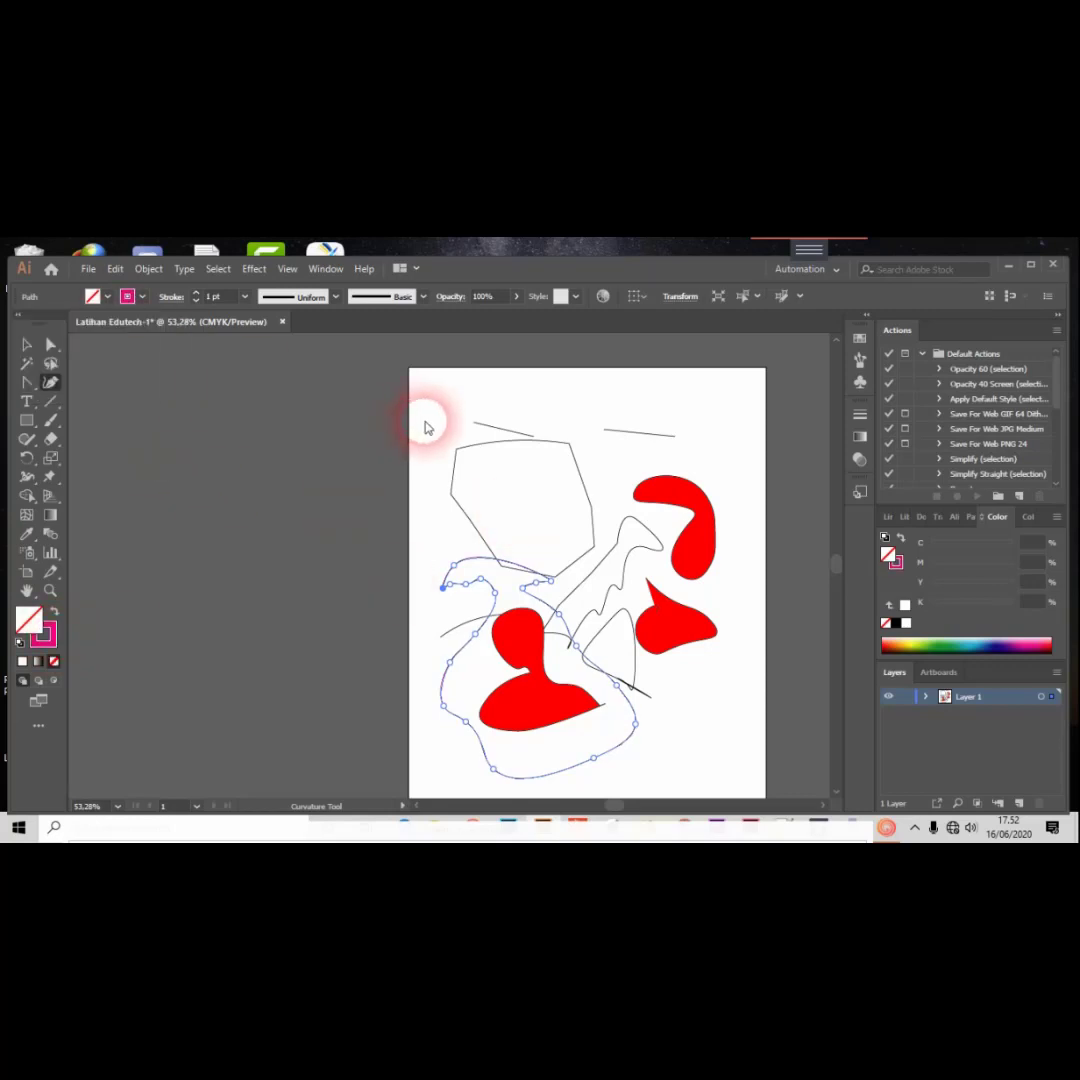
Draw an open magenta U-shaped curve overlapping the polygon's left side with the Curvature tool.
left_click(440, 427)
left_click(425, 488)
left_click(430, 514)
left_click(509, 502)
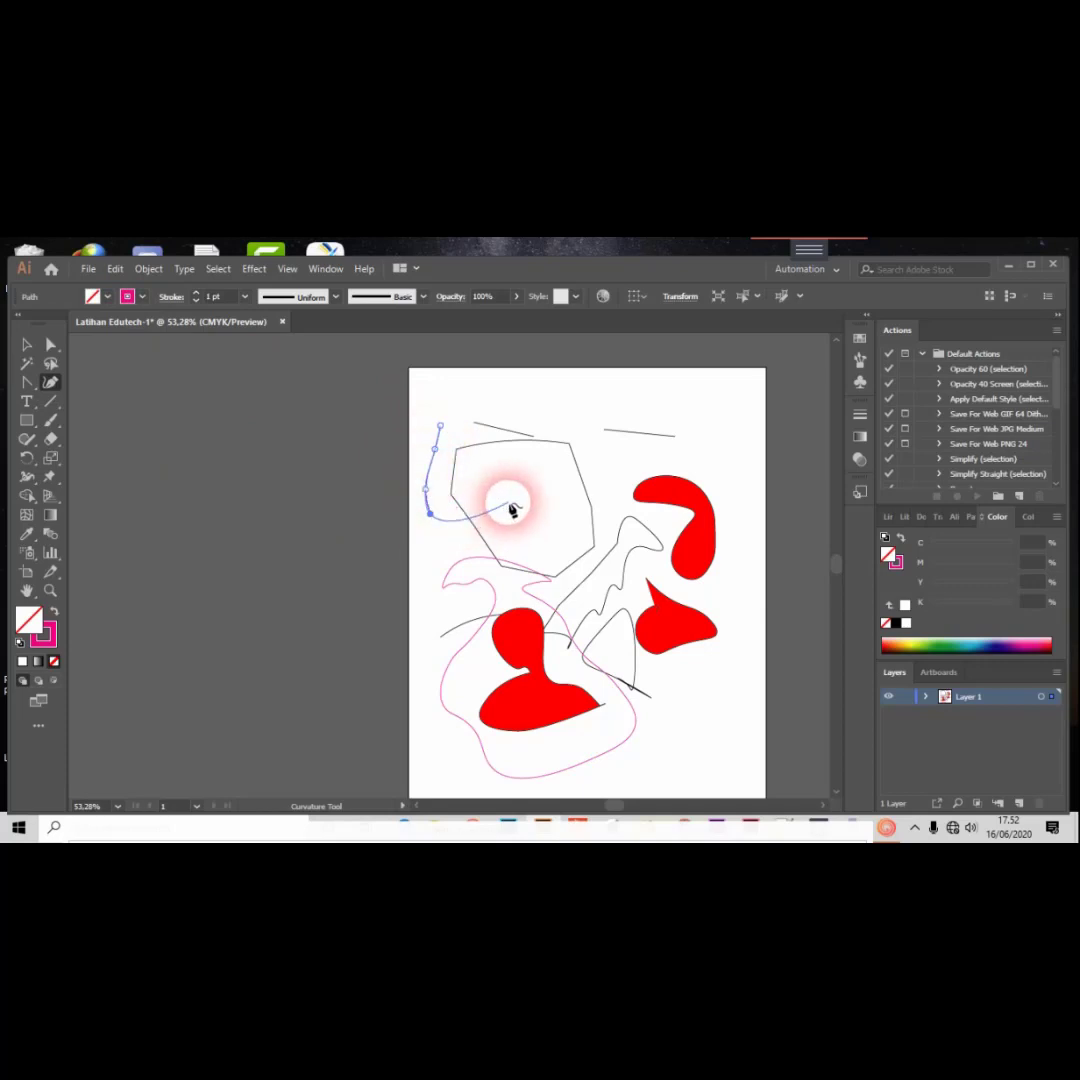
left_click(502, 465)
left_click(440, 426)
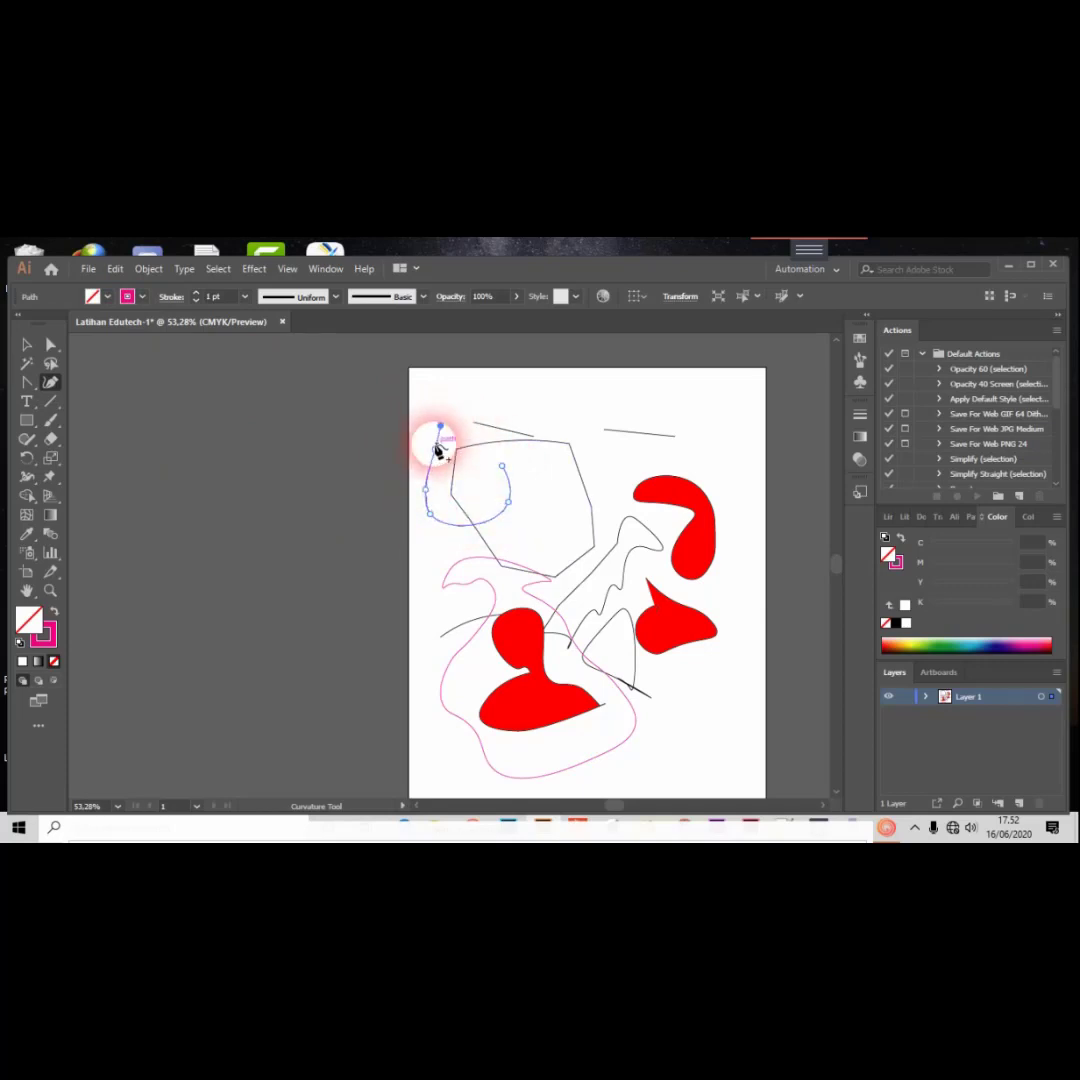
Select the polygon and set its stroke to none.
left_click(466, 448)
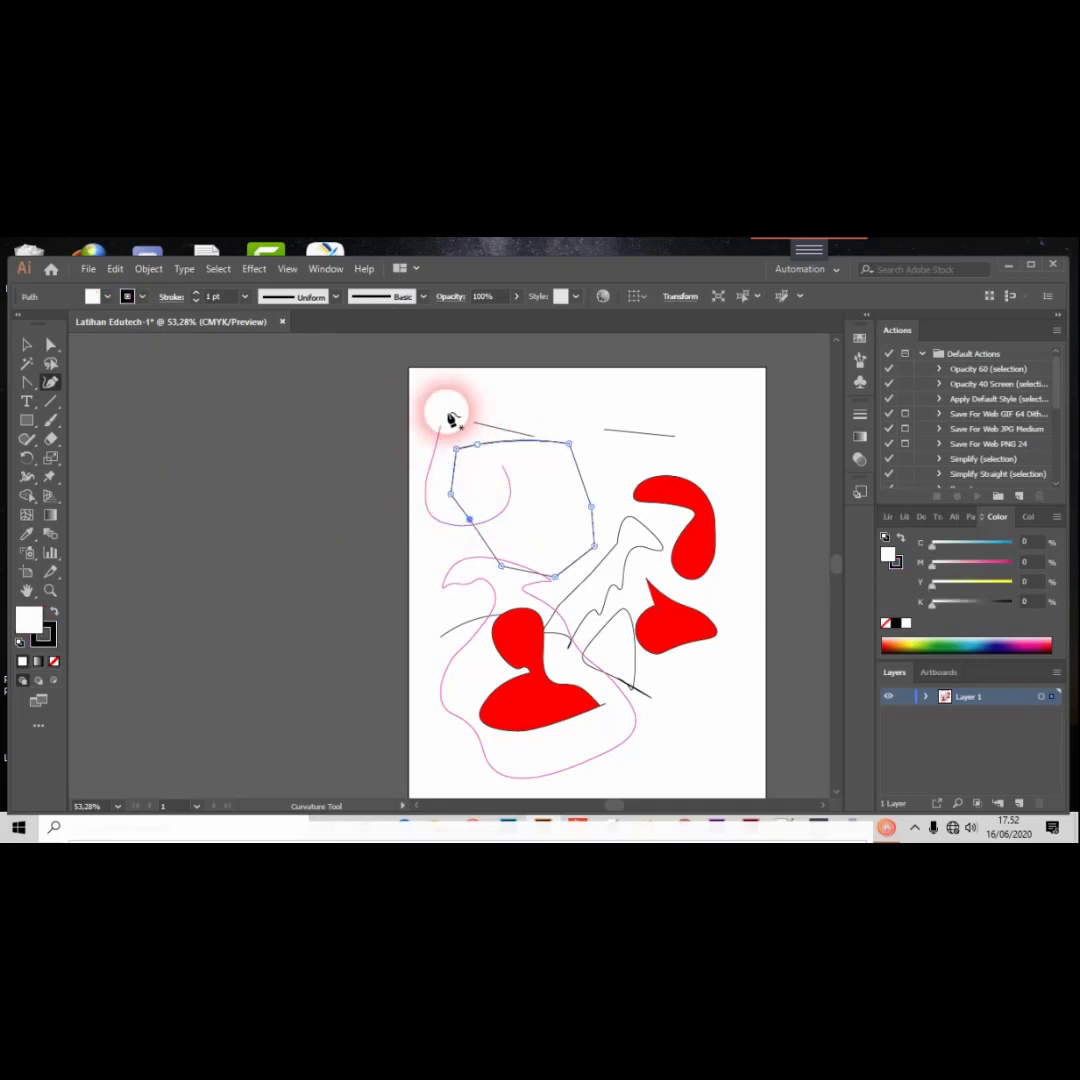
left_click(141, 297)
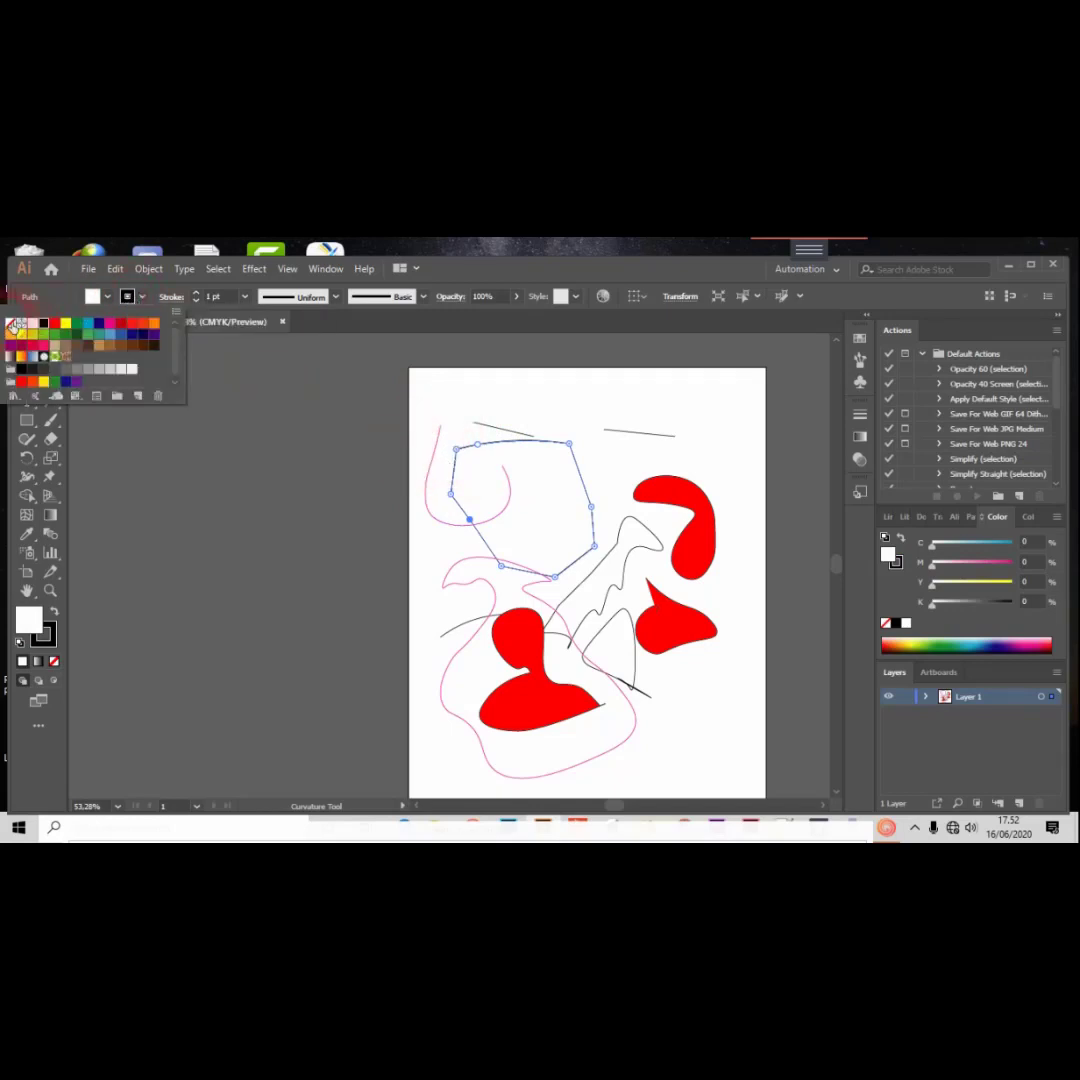
left_click(19, 327)
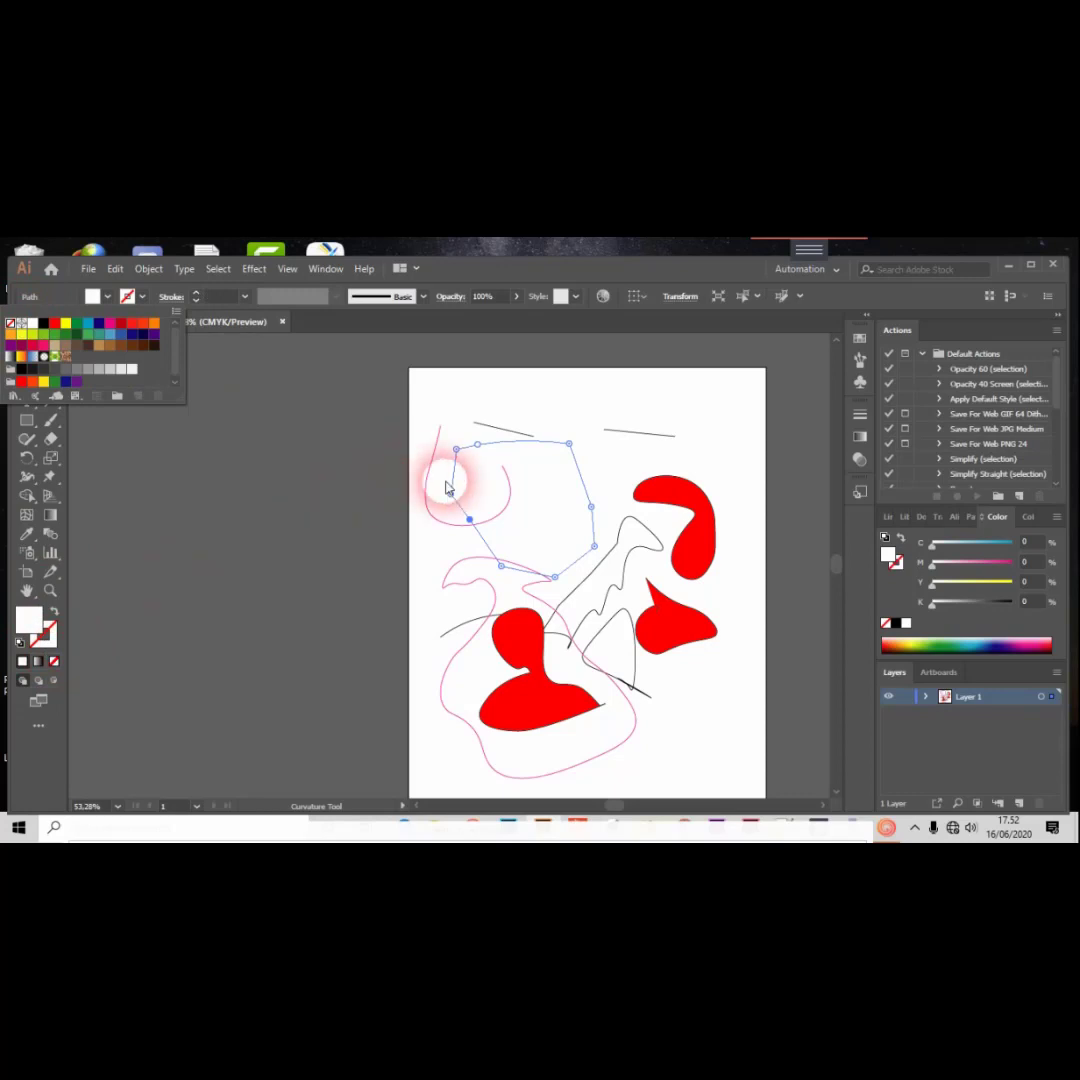
Draw a closed bean-shaped outline over the lower part of the open magenta U-shaped curve with the Curvature tool.
left_click(515, 465)
left_click(557, 476)
left_click(553, 495)
left_click(541, 511)
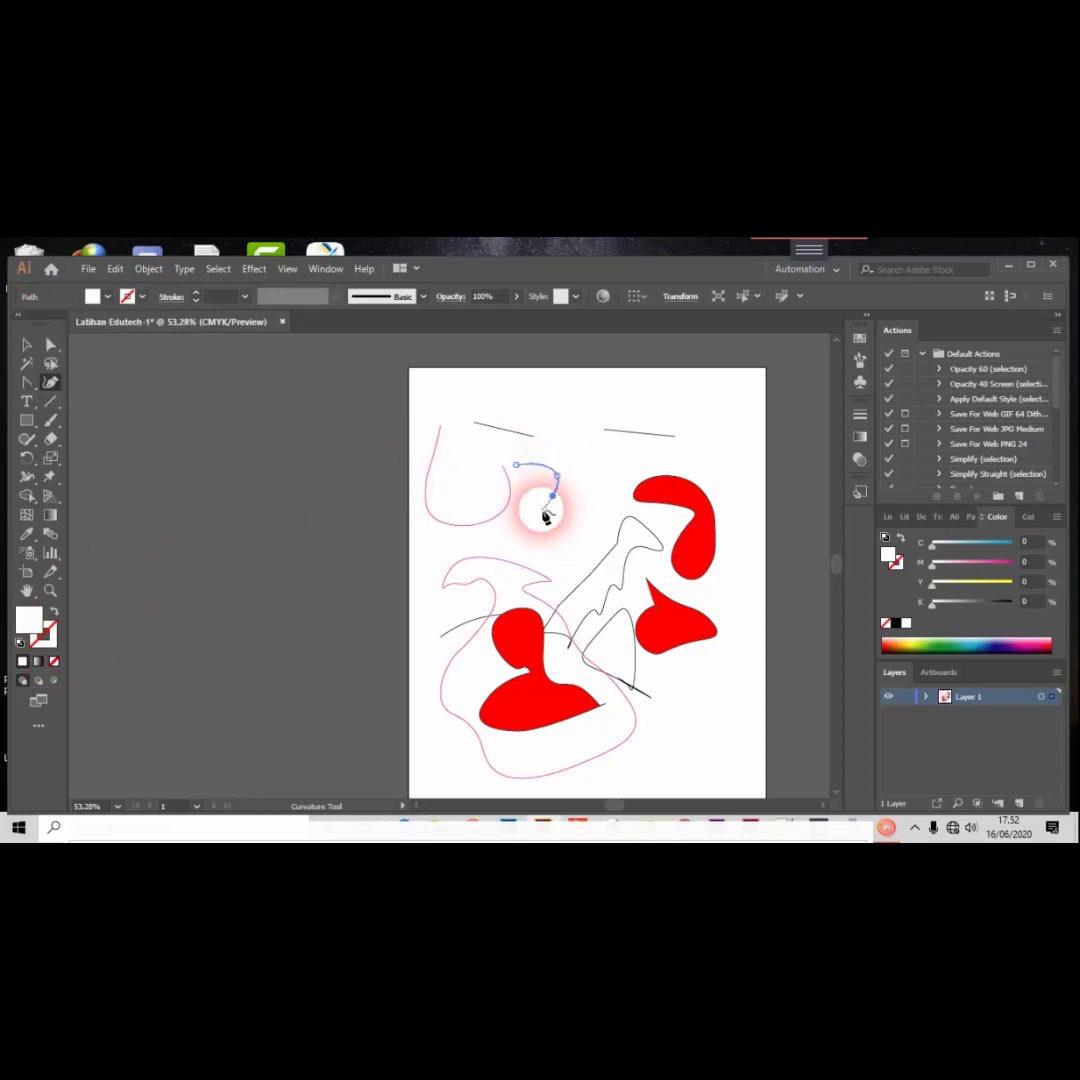
left_click(517, 532)
left_click(494, 546)
left_click(429, 544)
left_click(464, 511)
left_click(498, 495)
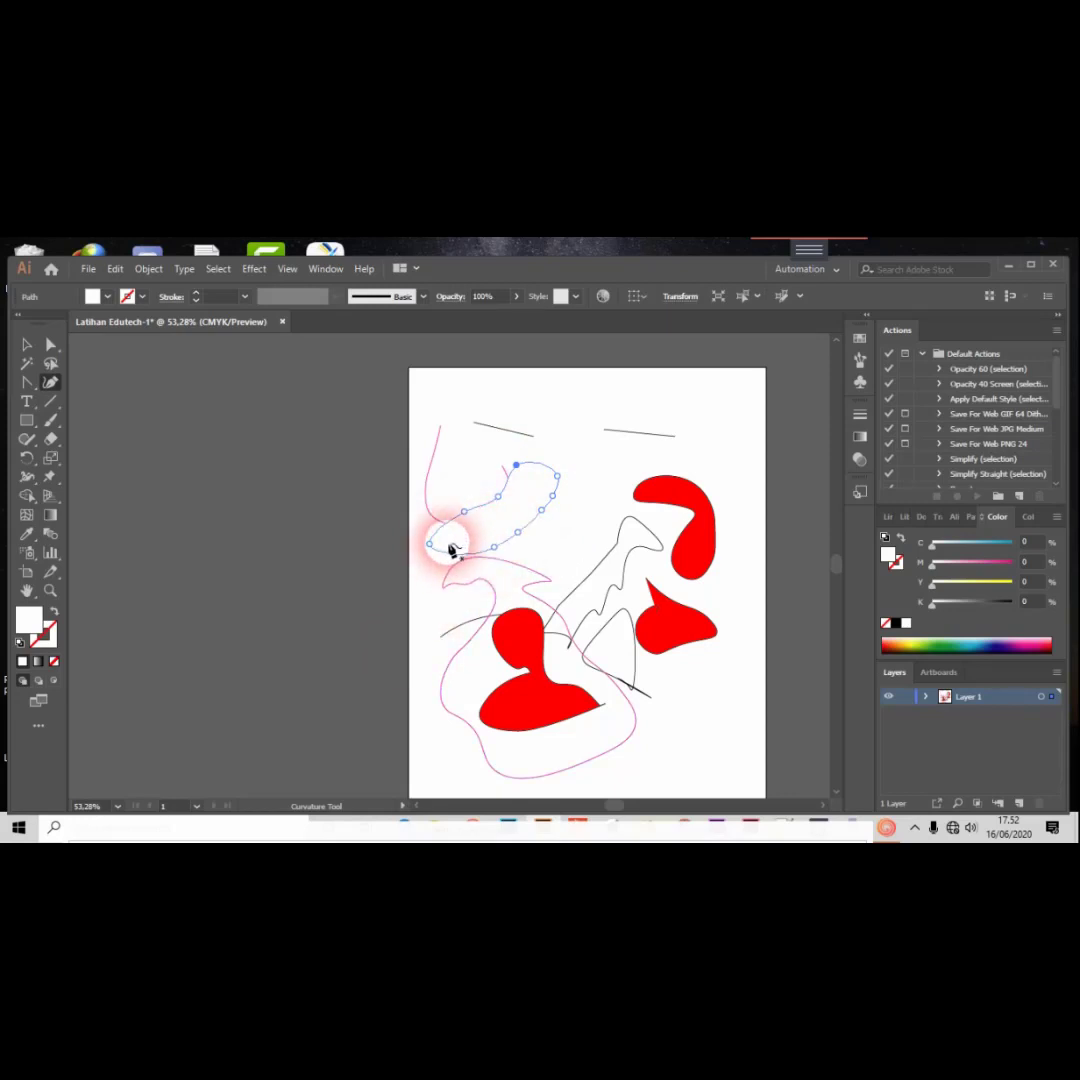
Select the new bean-shaped outline and set its stroke color to black.
left_click(586, 442)
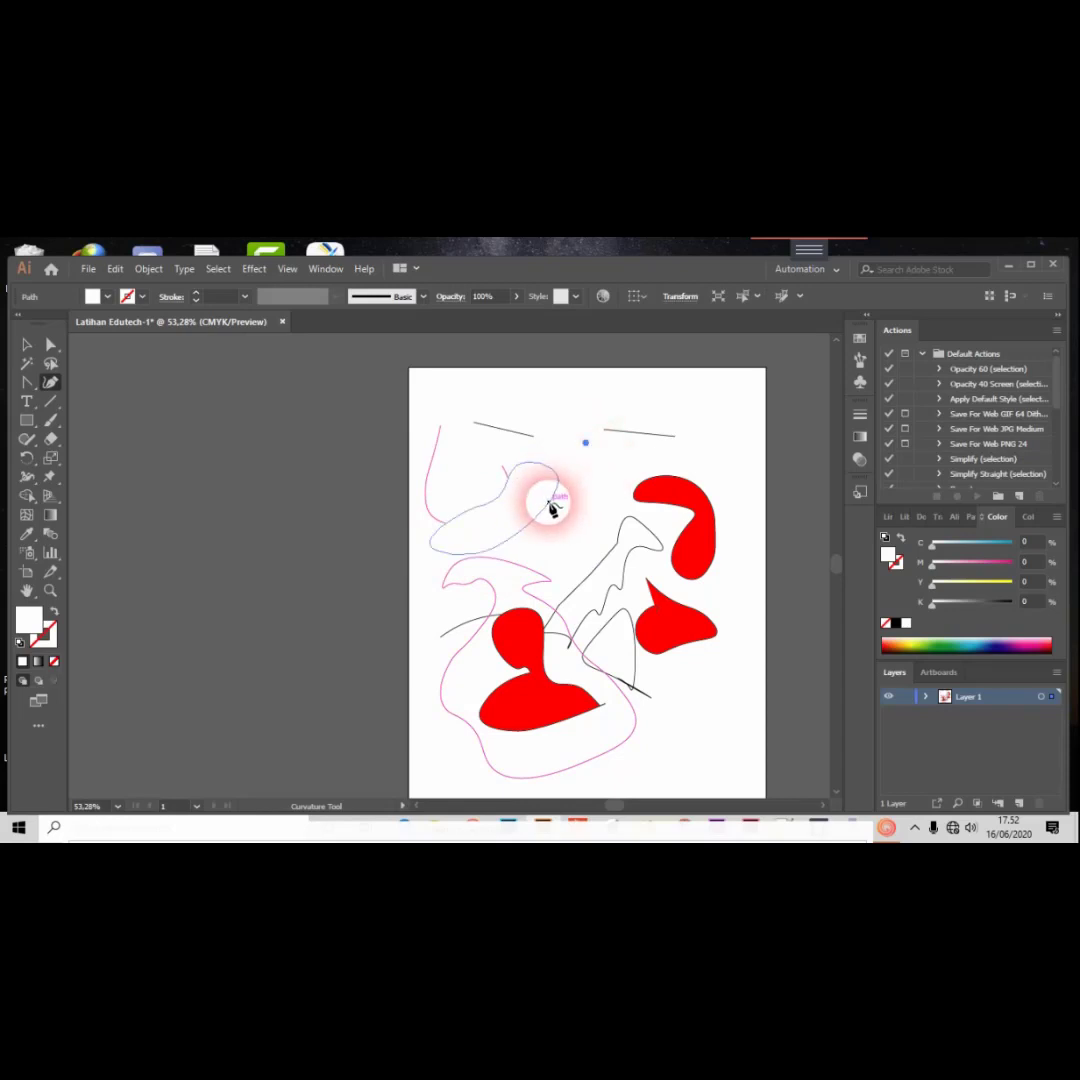
left_click(548, 505)
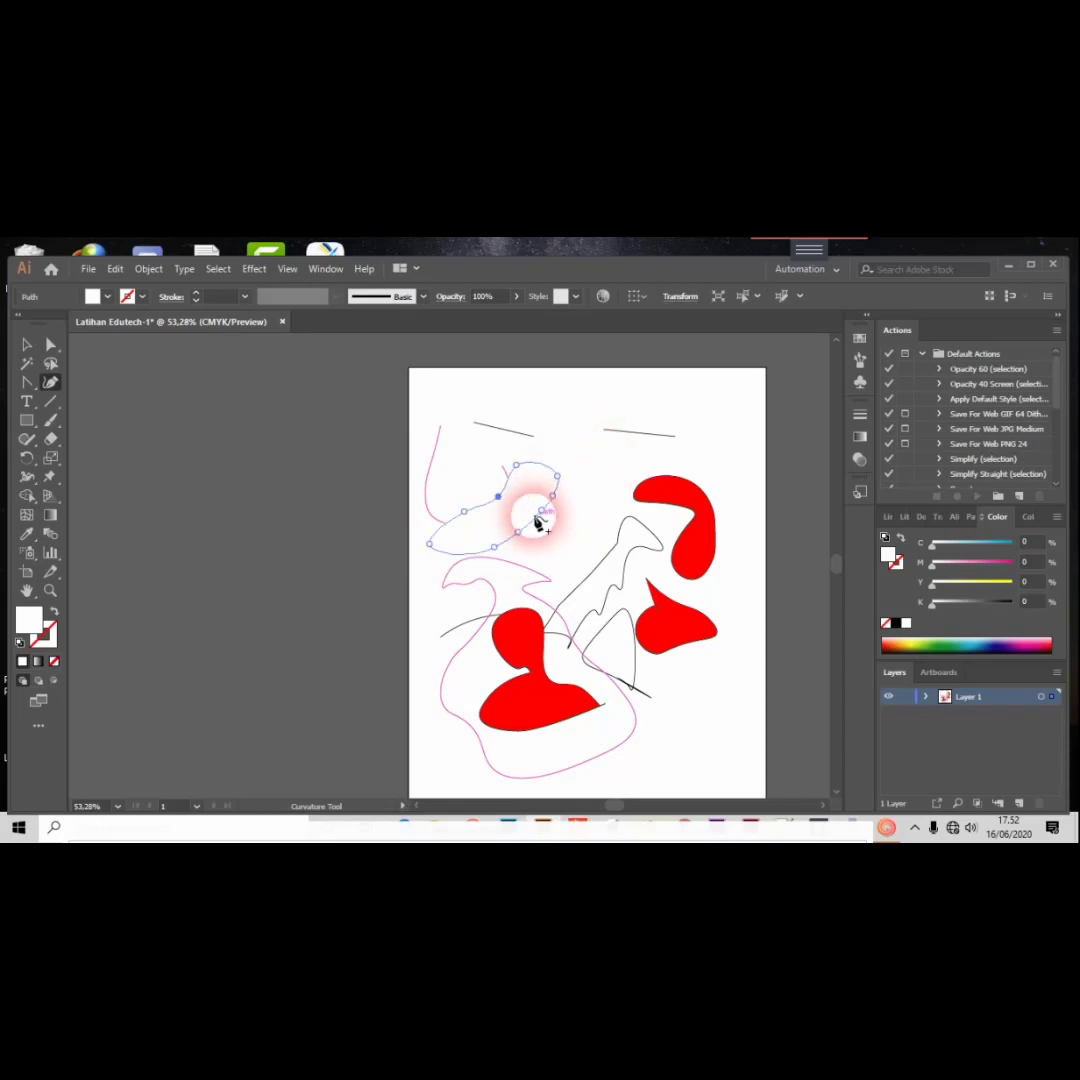
left_click(142, 297)
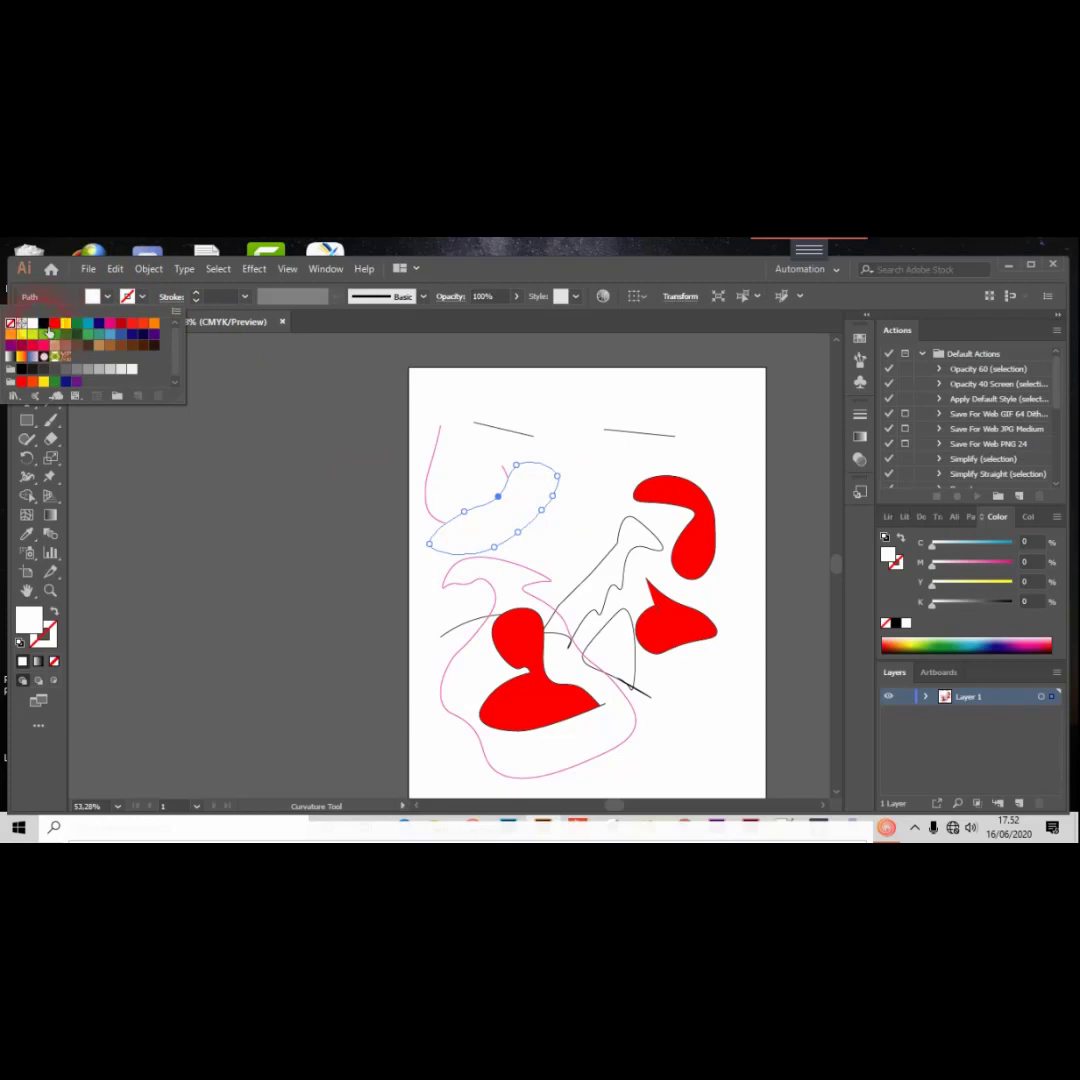
left_click(617, 475)
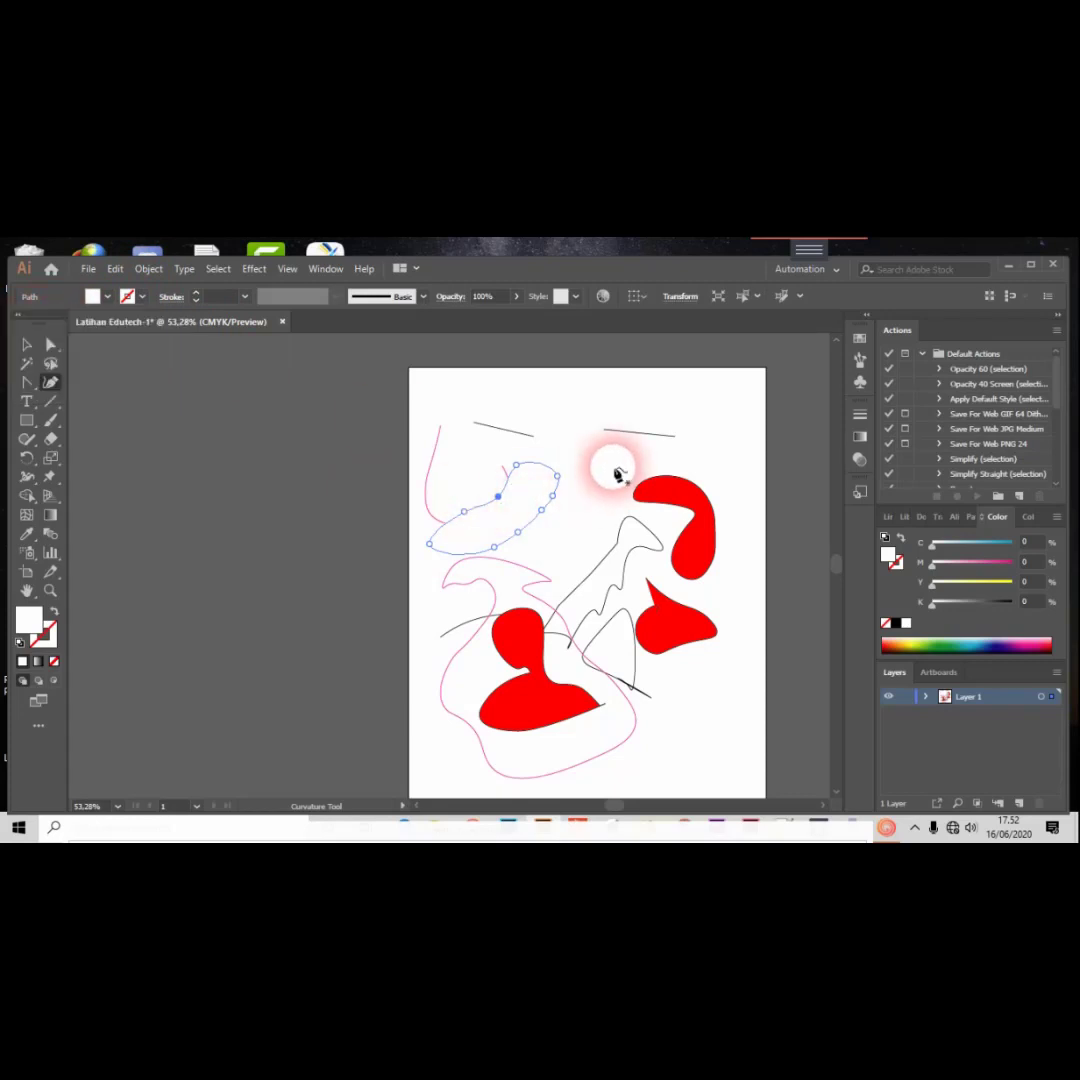
left_click(128, 297)
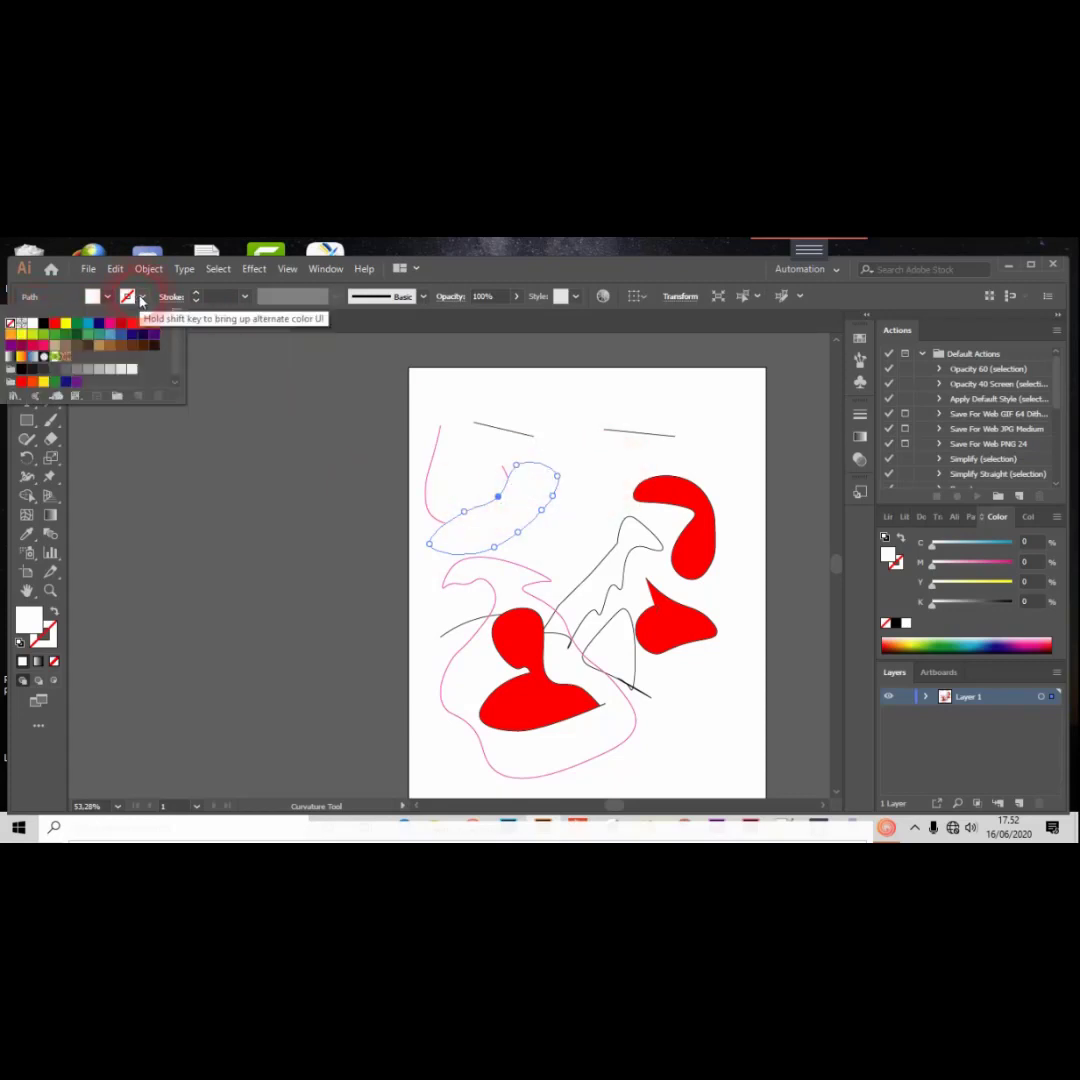
left_click(44, 324)
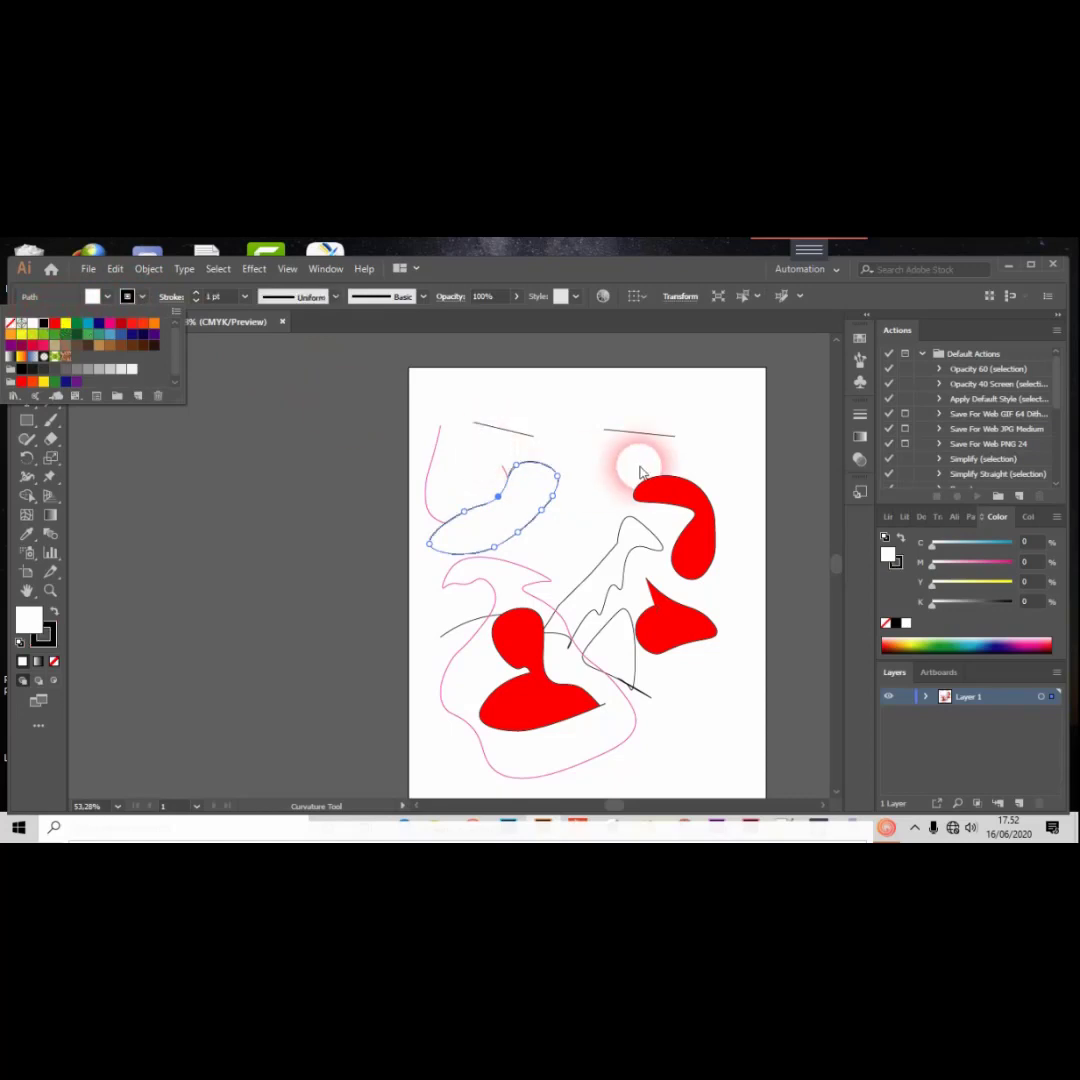
left_click(609, 473)
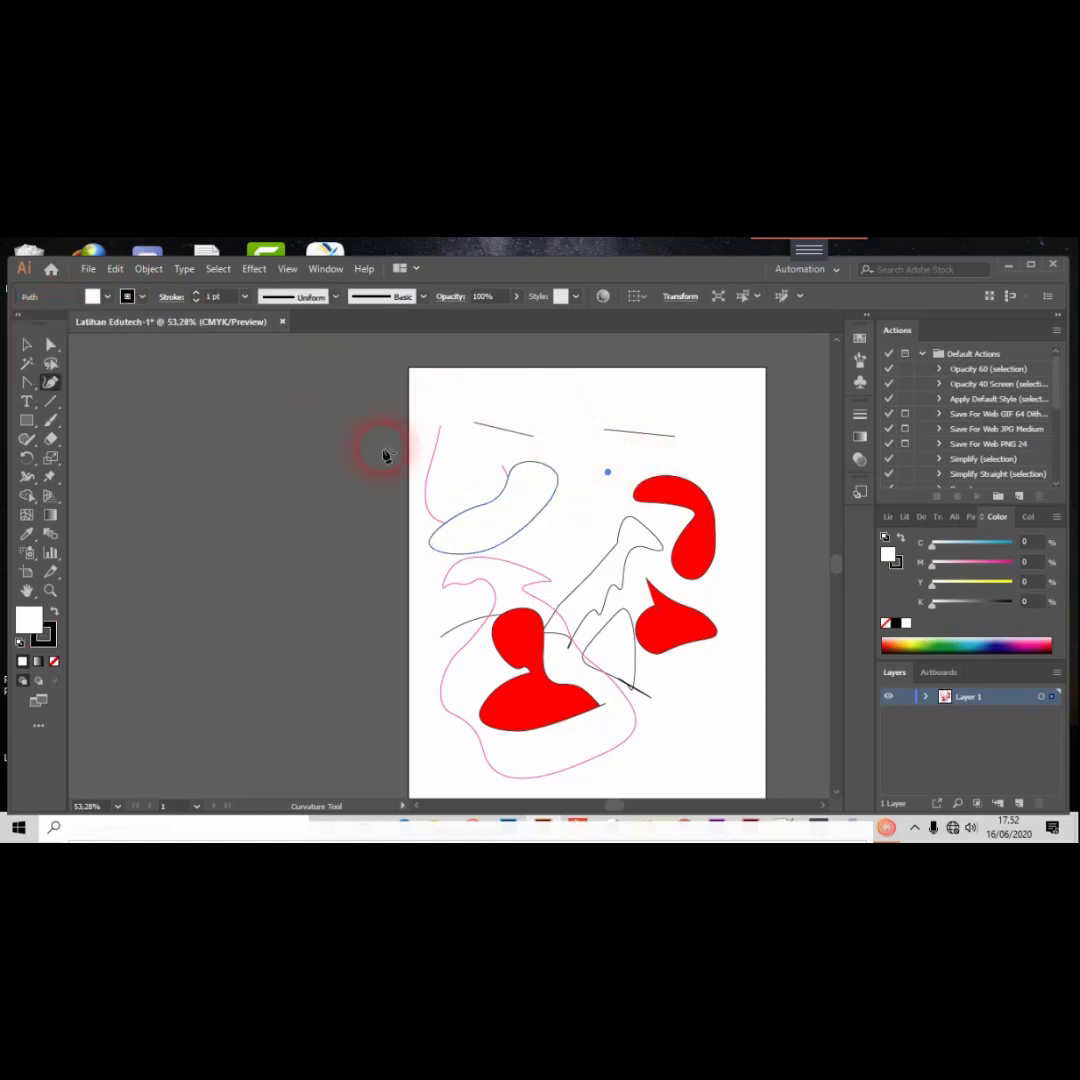
Draw a small closed straight-sided polygon between the two short lines near the page's upper edge with the Pen tool.
left_click(27, 390)
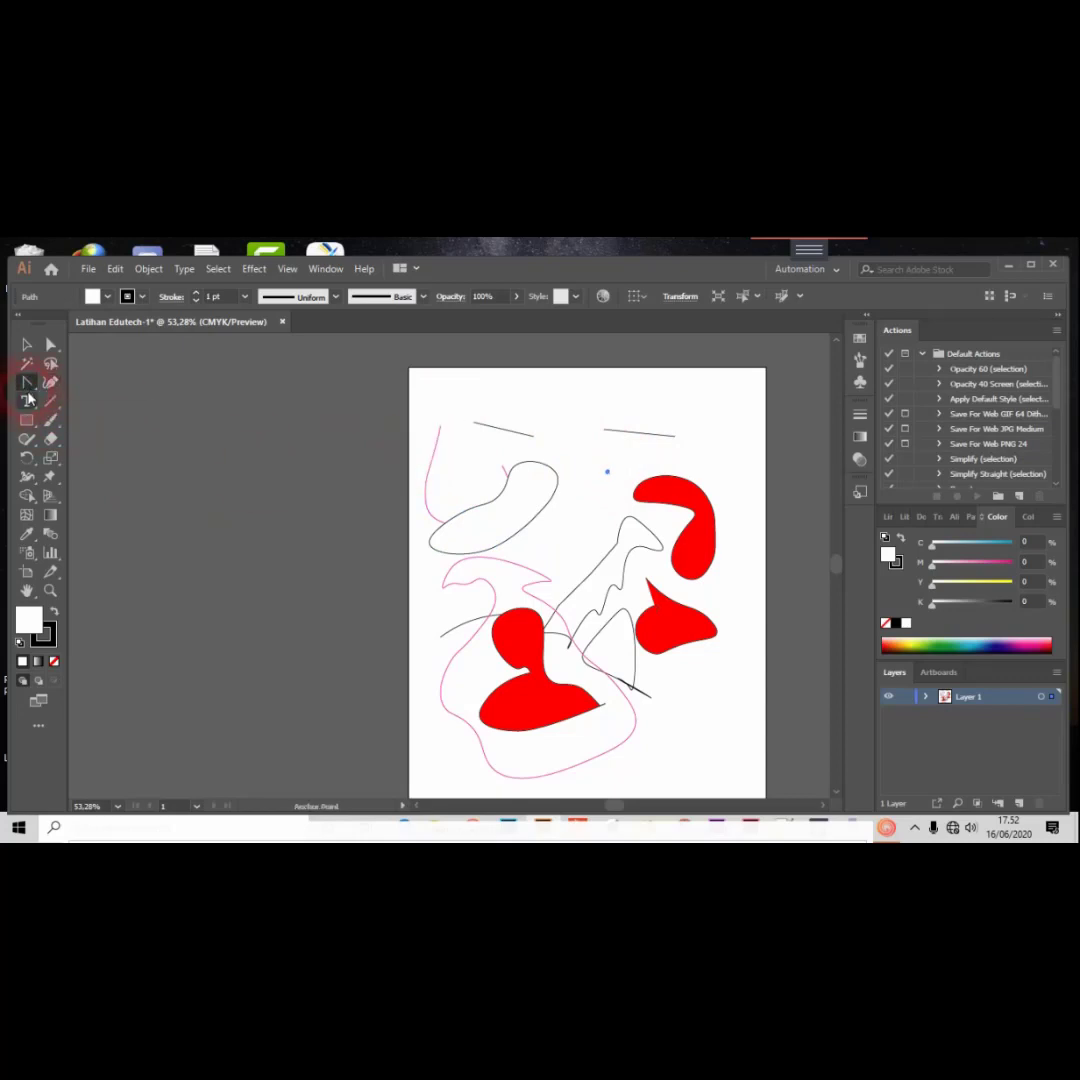
left_click_drag(27, 390, 78, 382)
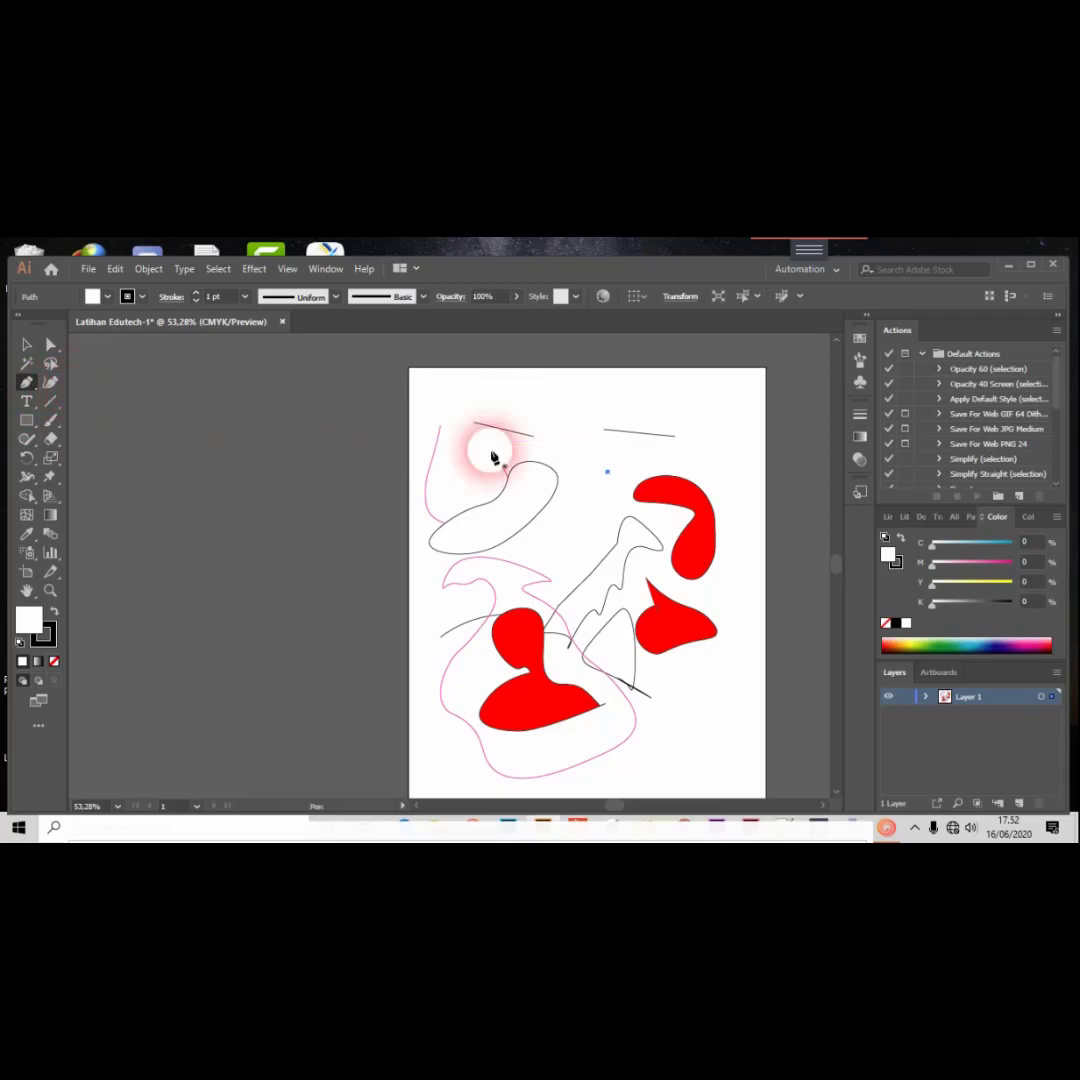
left_click(571, 394)
left_click(543, 401)
left_click(543, 422)
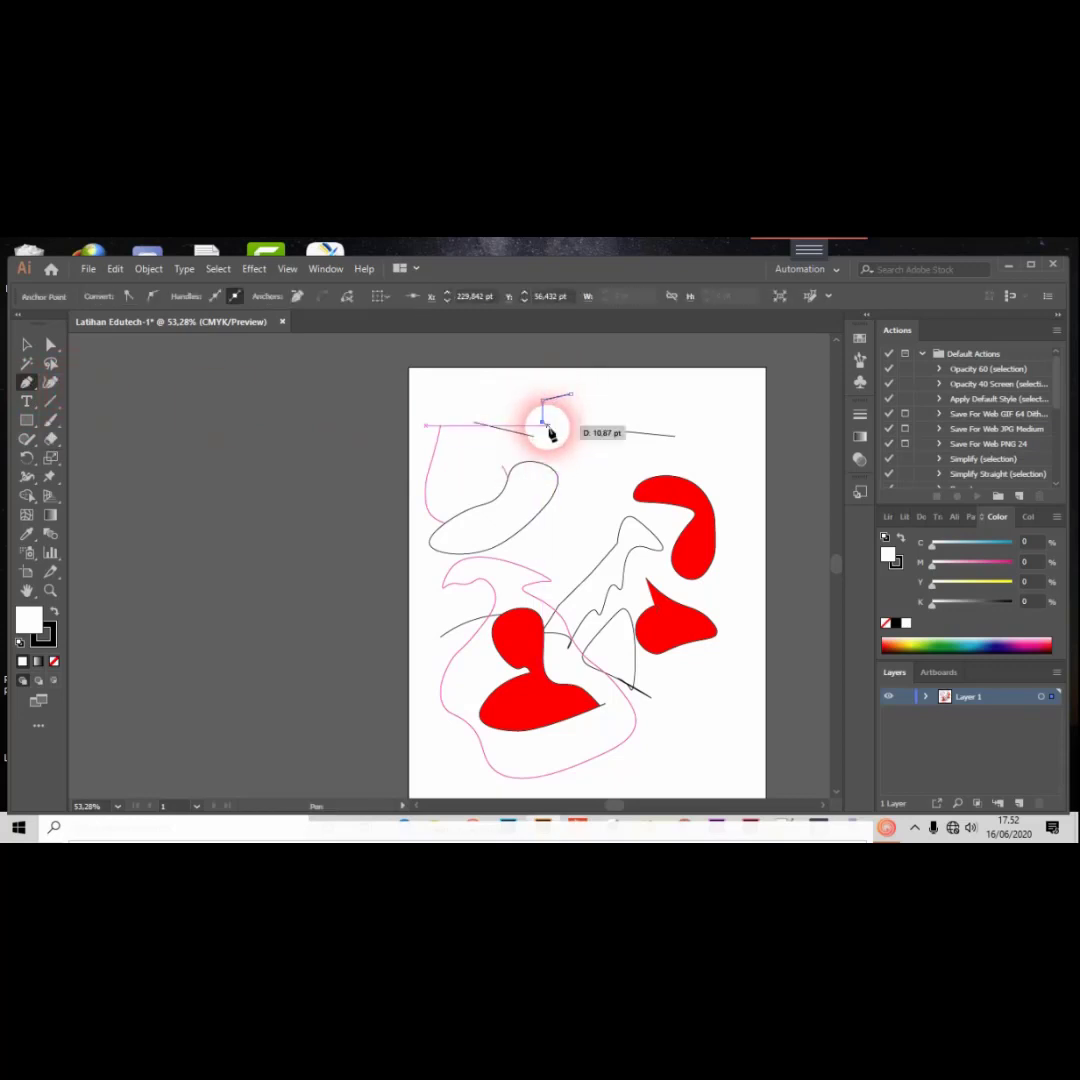
left_click(556, 440)
left_click(571, 447)
left_click(587, 431)
left_click(587, 419)
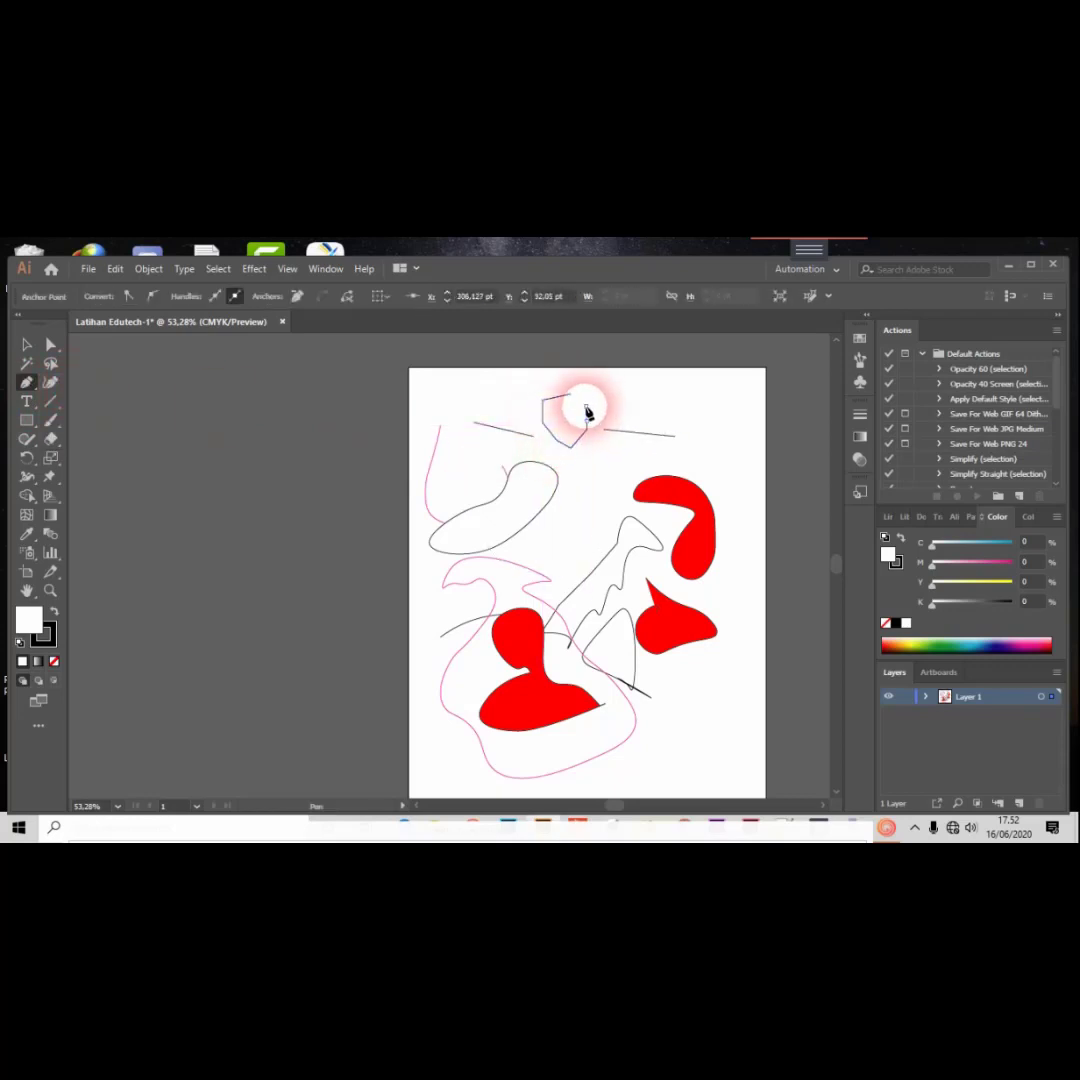
left_click(572, 396)
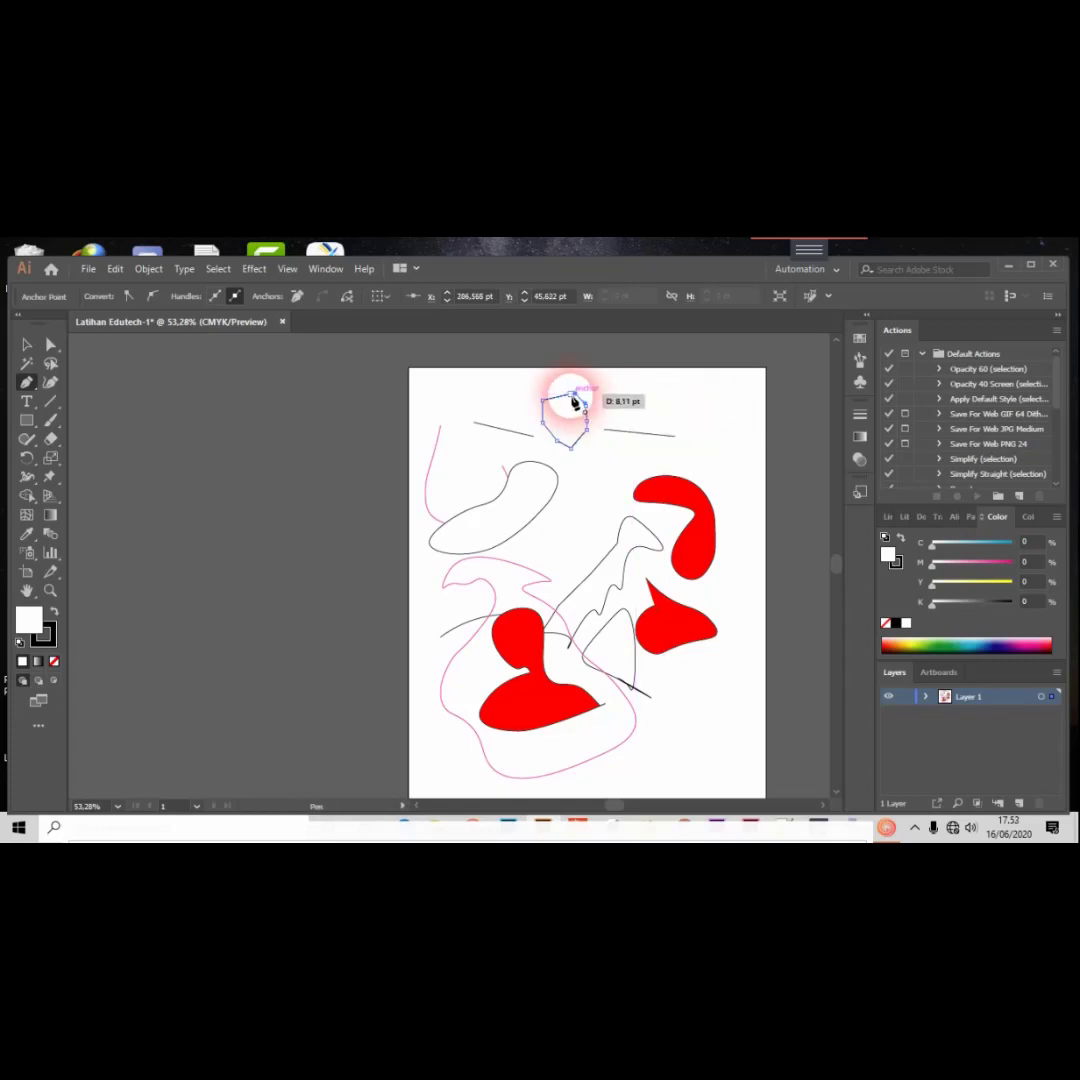
Draw a closed triangle below the small polygon, between the bean shape and the upper red shape.
left_click(595, 472)
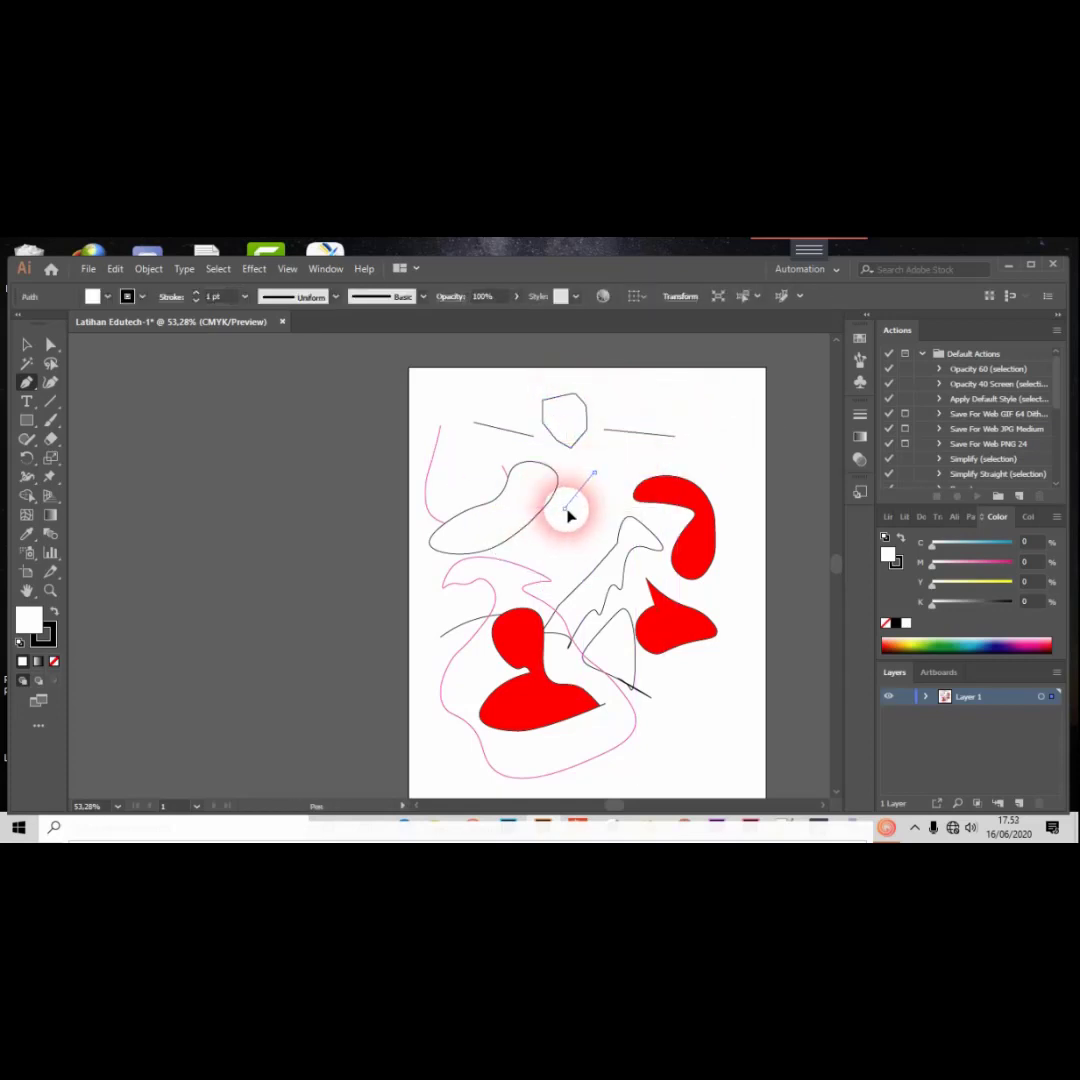
left_click(564, 508)
left_click(617, 504)
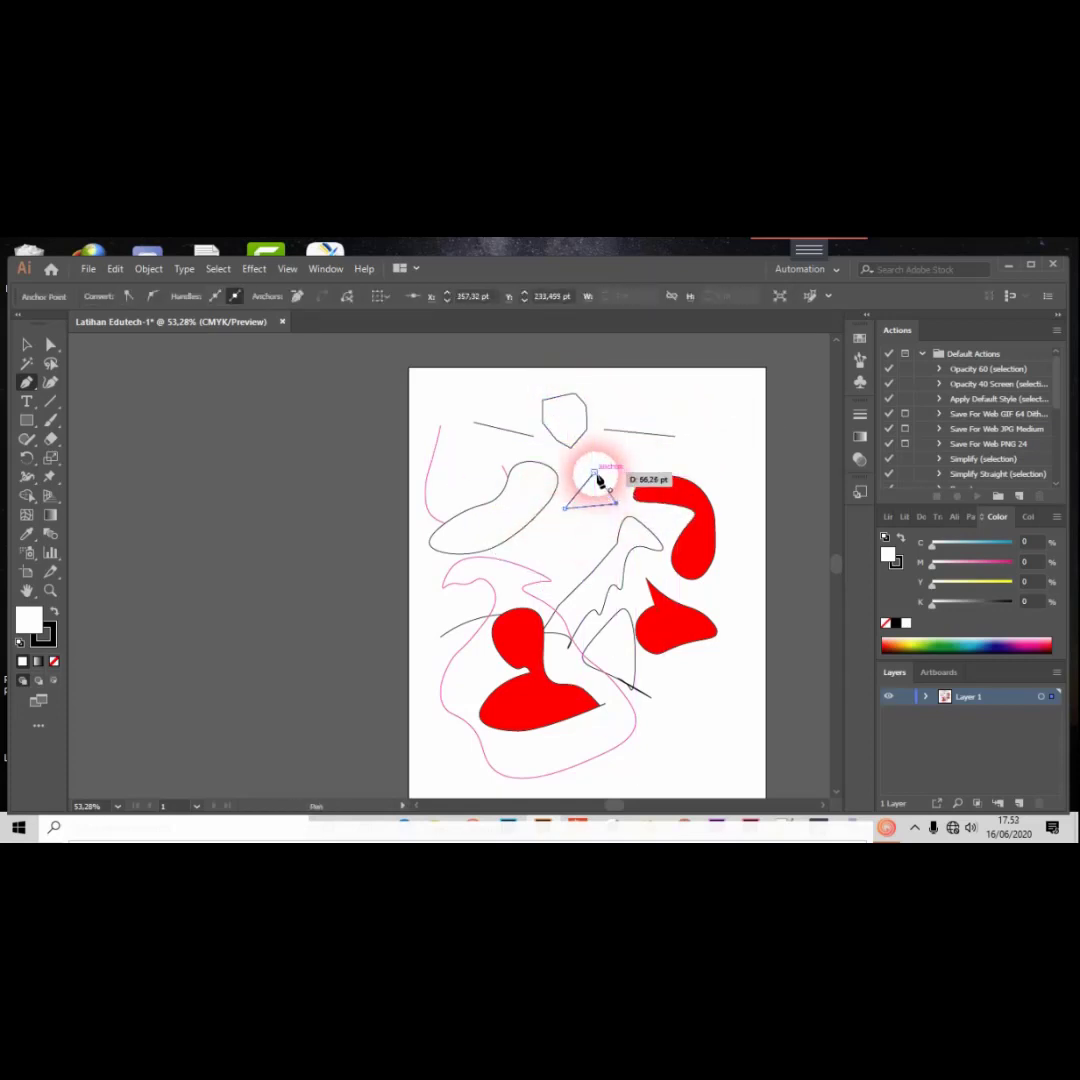
left_click(595, 472)
Draw a closed four-sided shape directly below the triangle with the Pen tool.
left_click(538, 537)
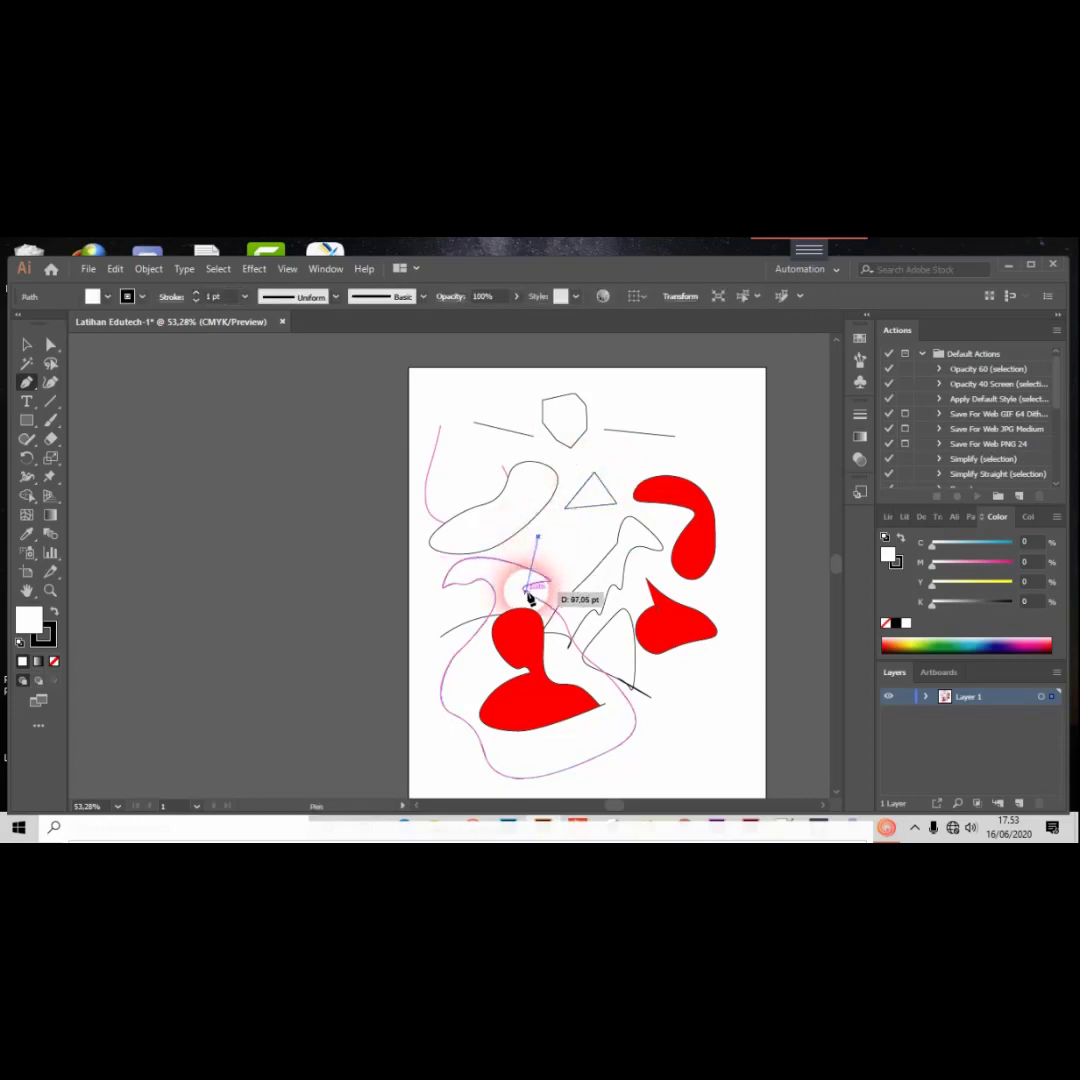
left_click(534, 595)
left_click(601, 592)
left_click(594, 537)
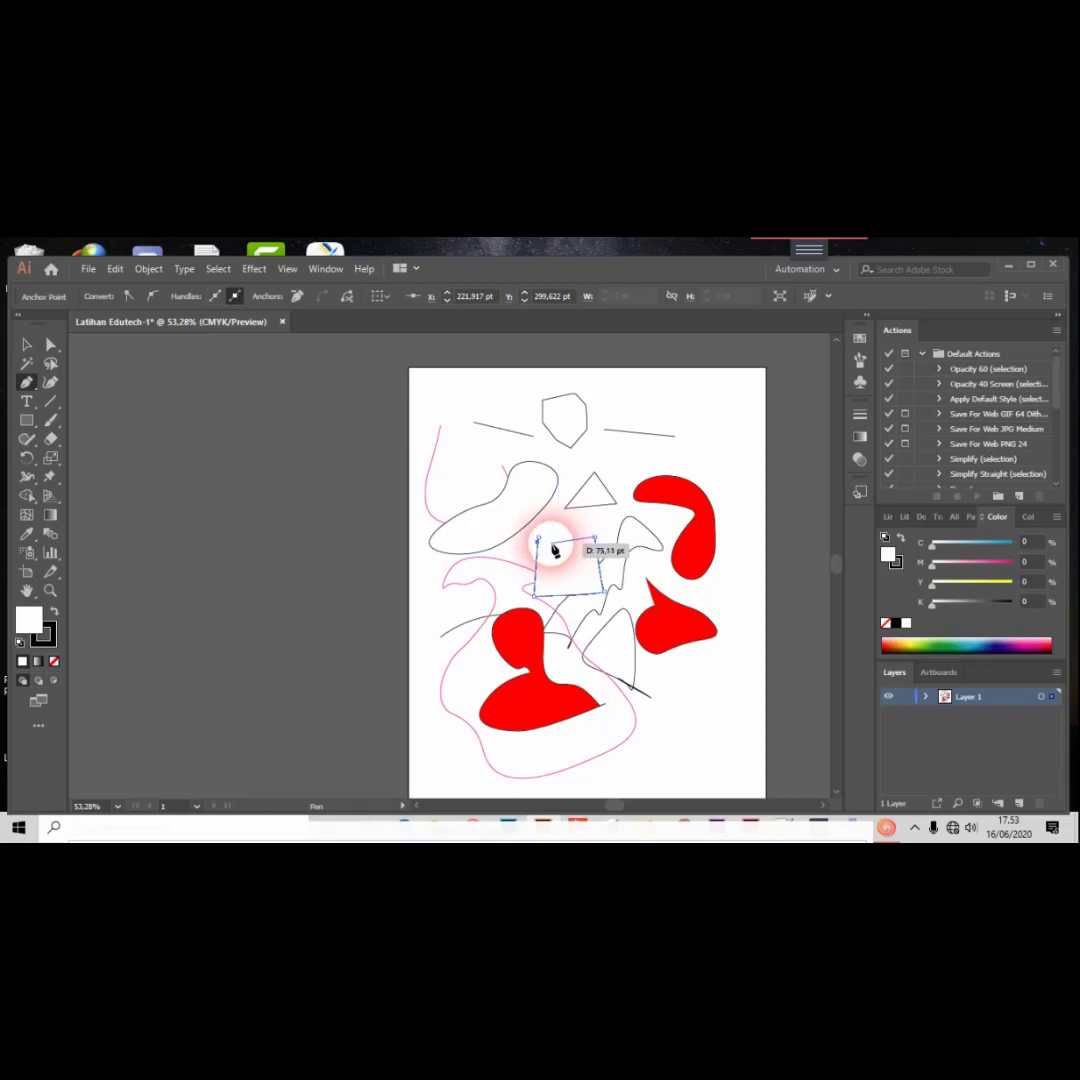
left_click(538, 537)
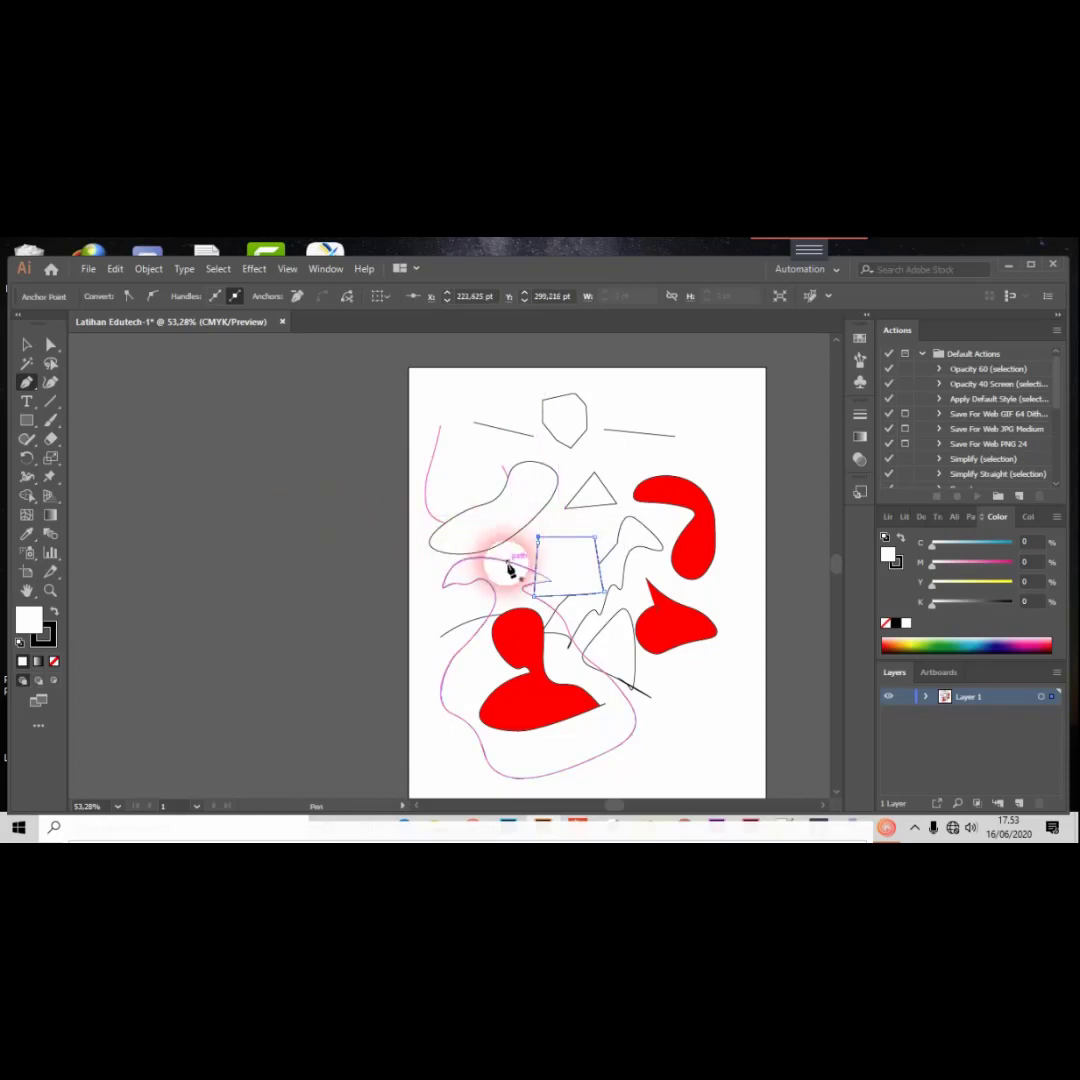
left_click(318, 427)
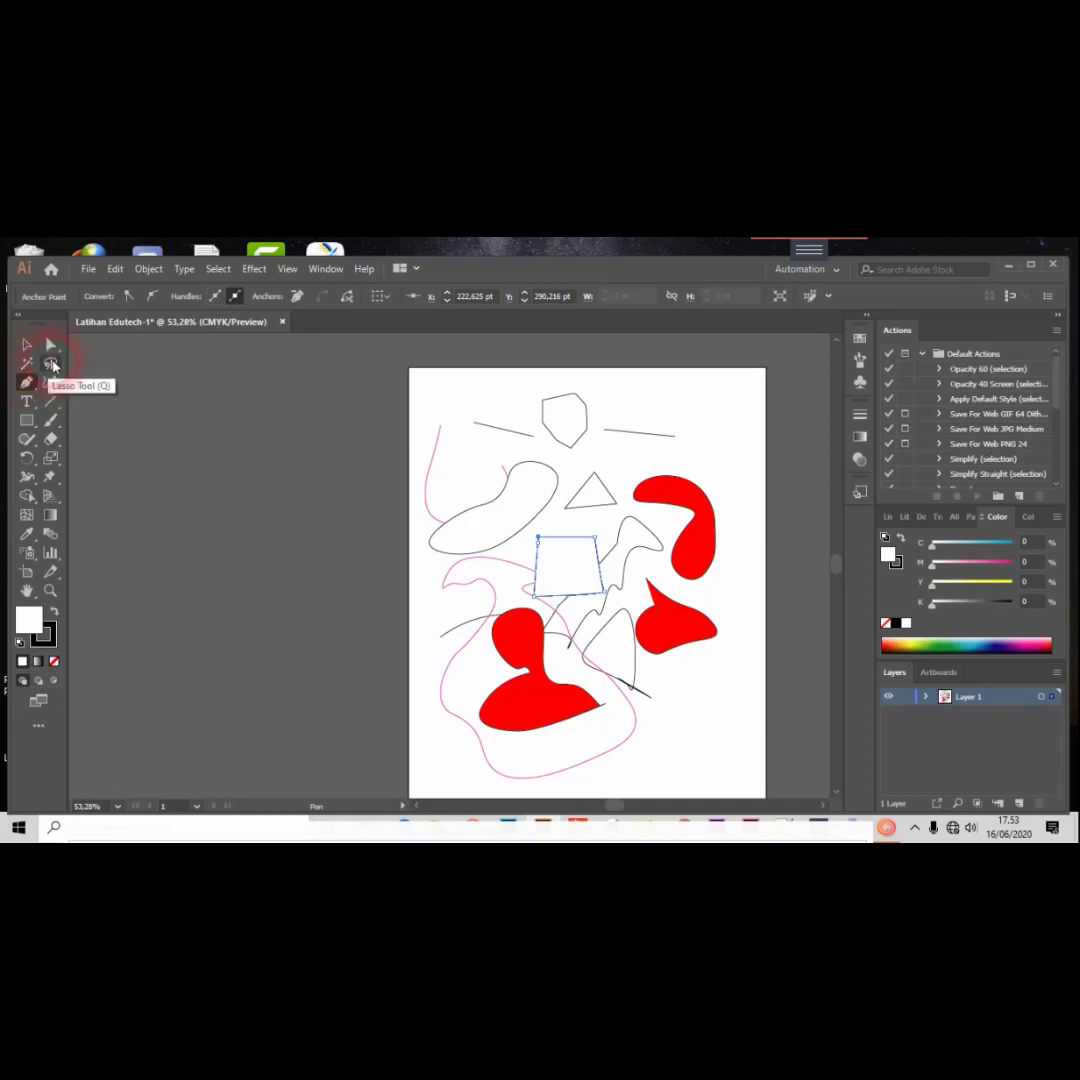
Add the point text "arrrrrrripsum" inside the bean-shaped outline with the Type tool.
left_click(29, 403)
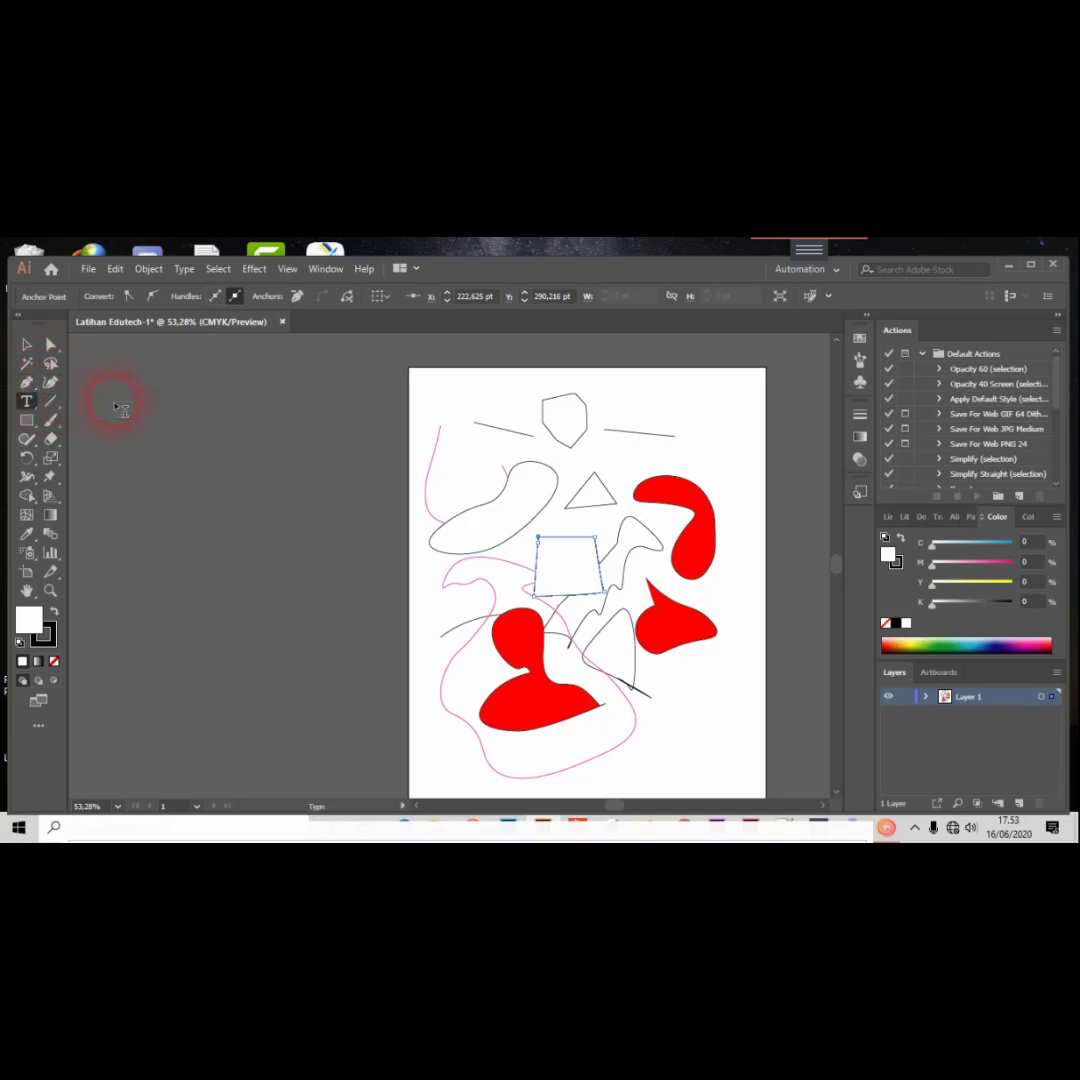
left_click(35, 405)
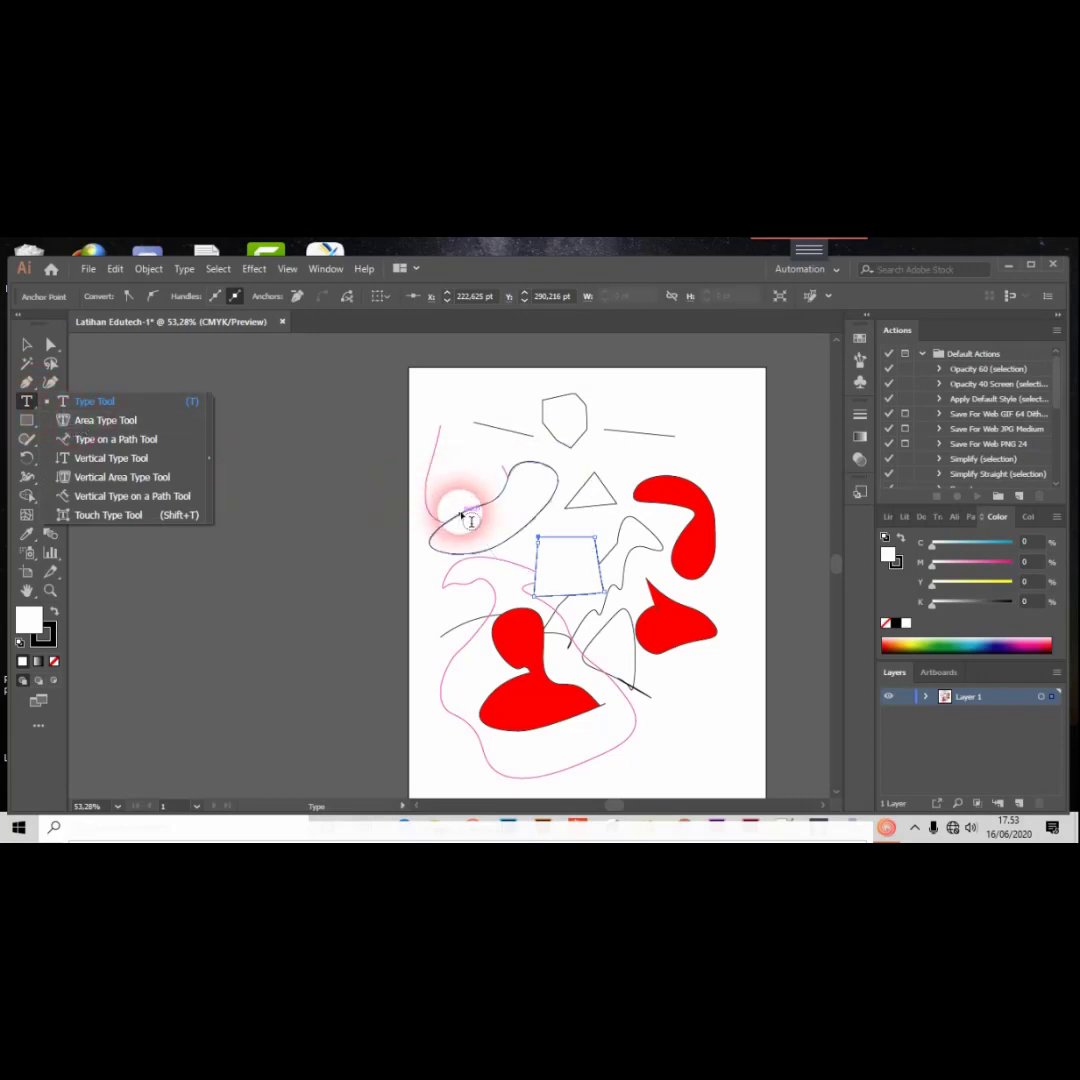
left_click(473, 524)
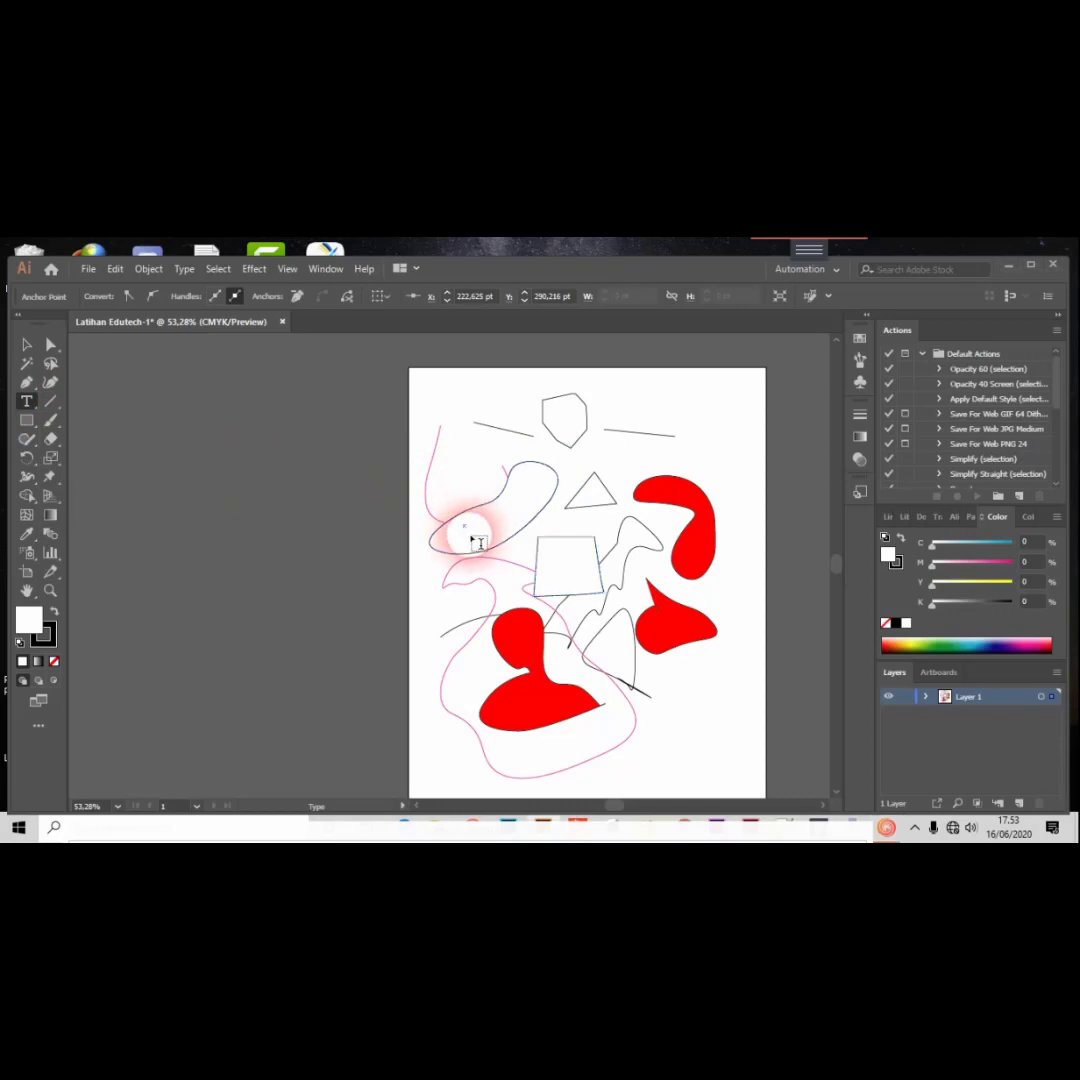
left_click(442, 530)
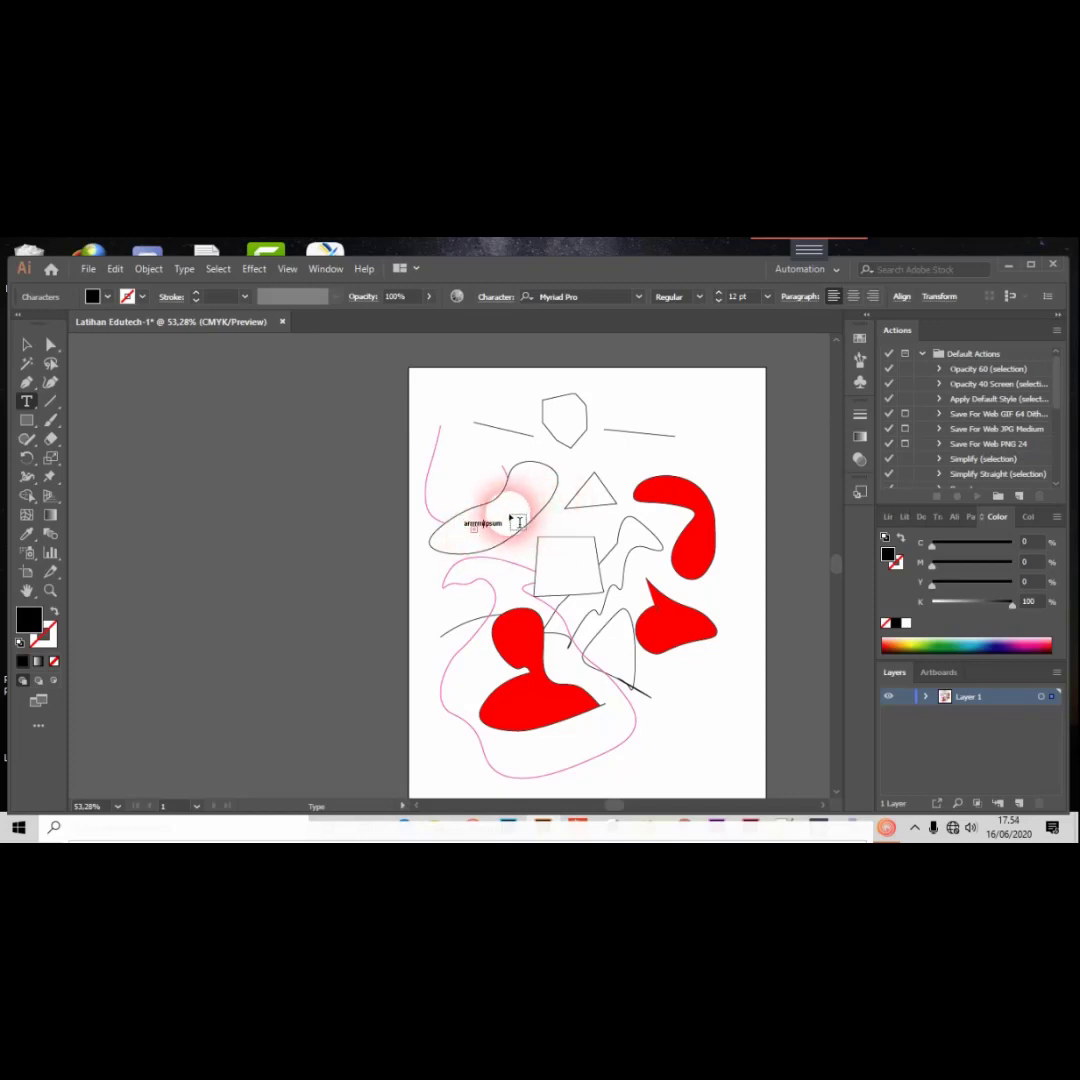
left_click(463, 527)
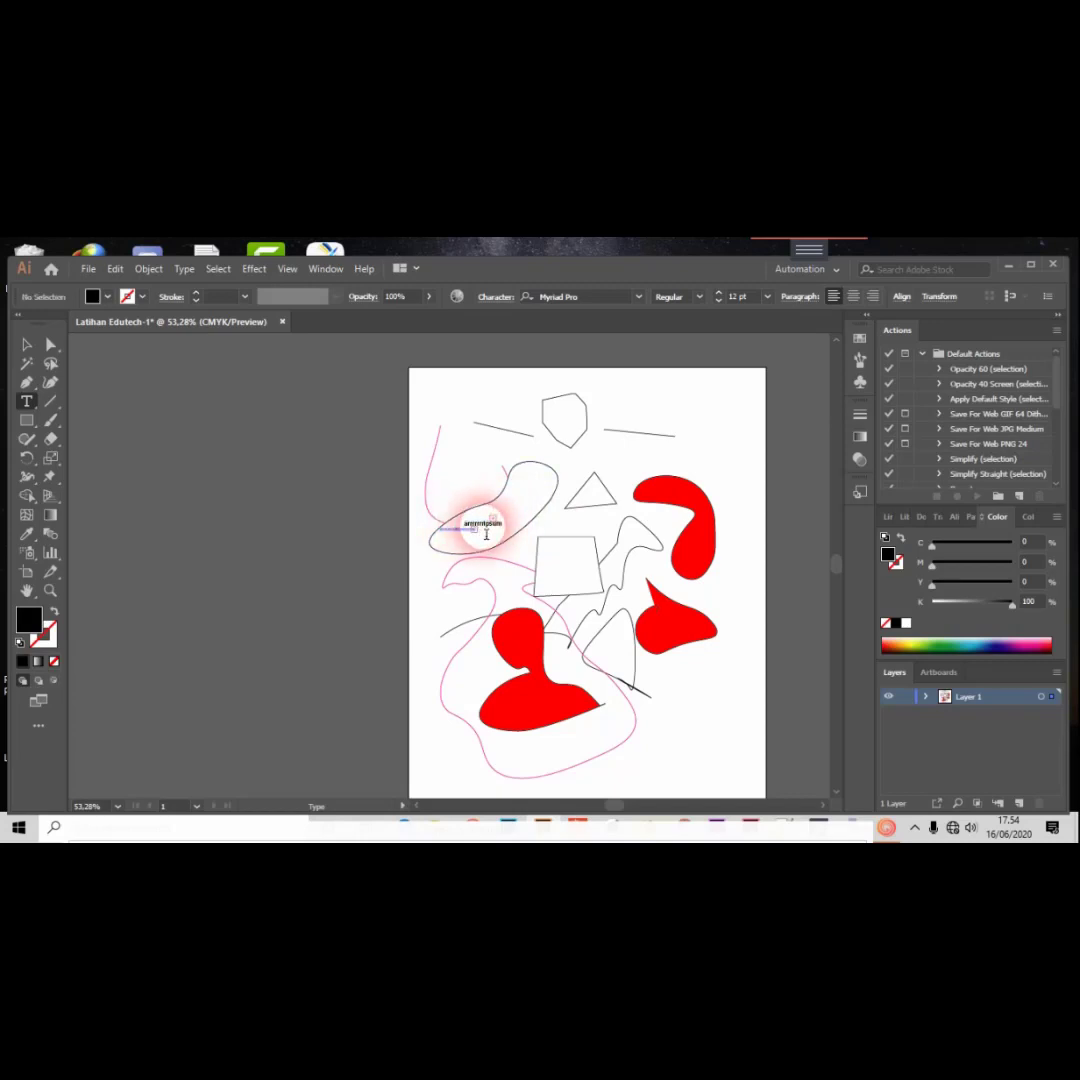
left_click(27, 344)
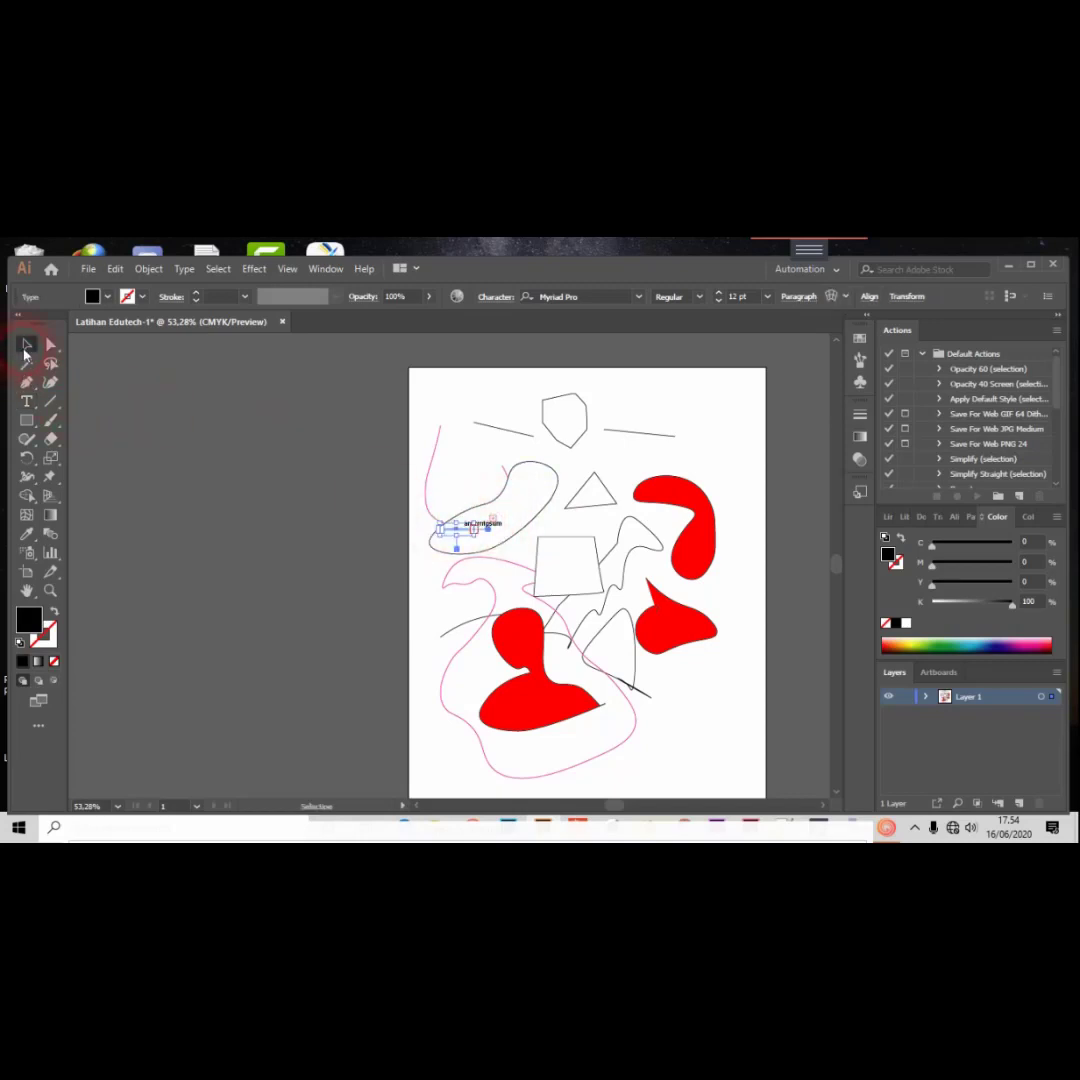
left_click(478, 522)
key("Delete")
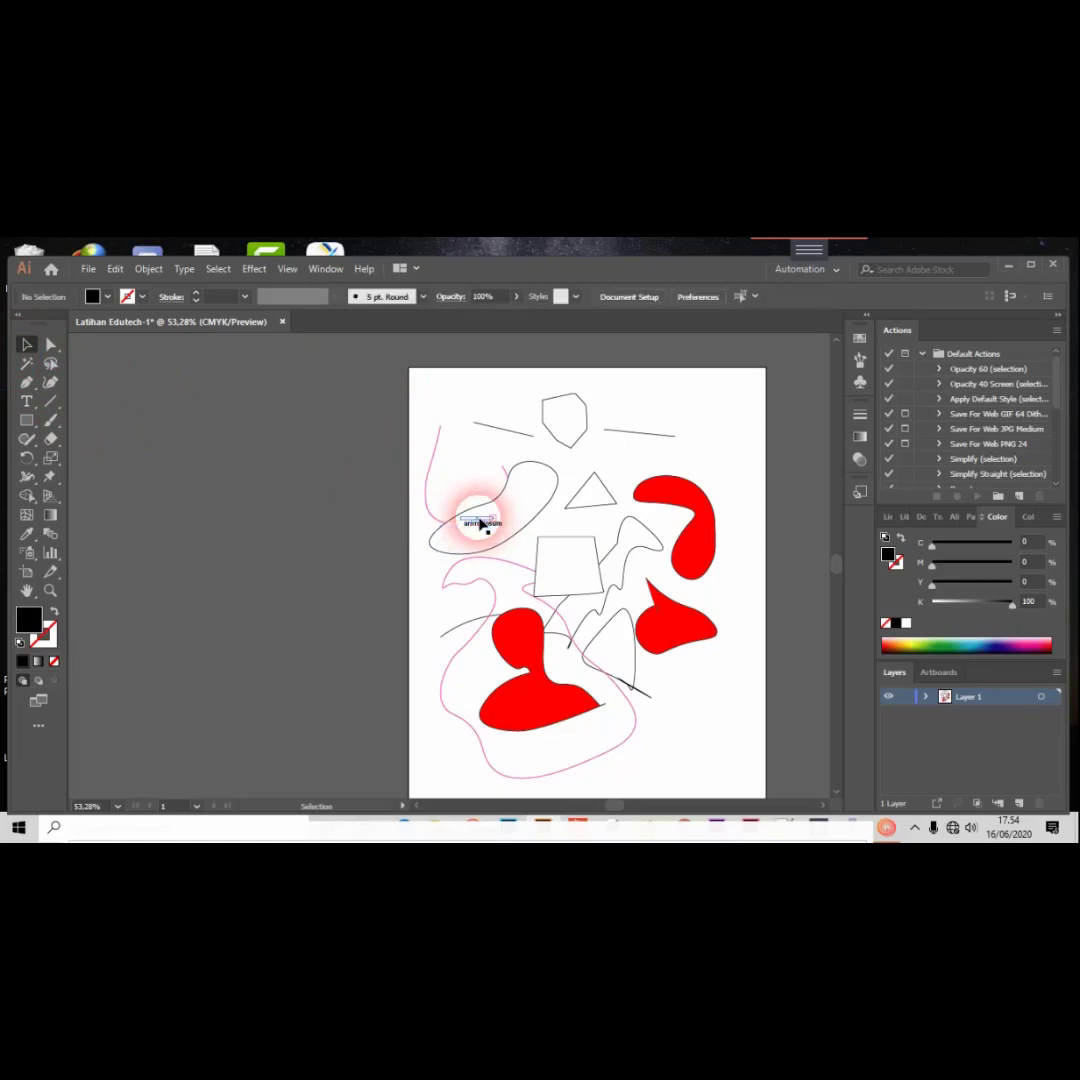
Select the text inside the bean shape and scale it up freehand to a font size of about 93 pt.
left_click(485, 528)
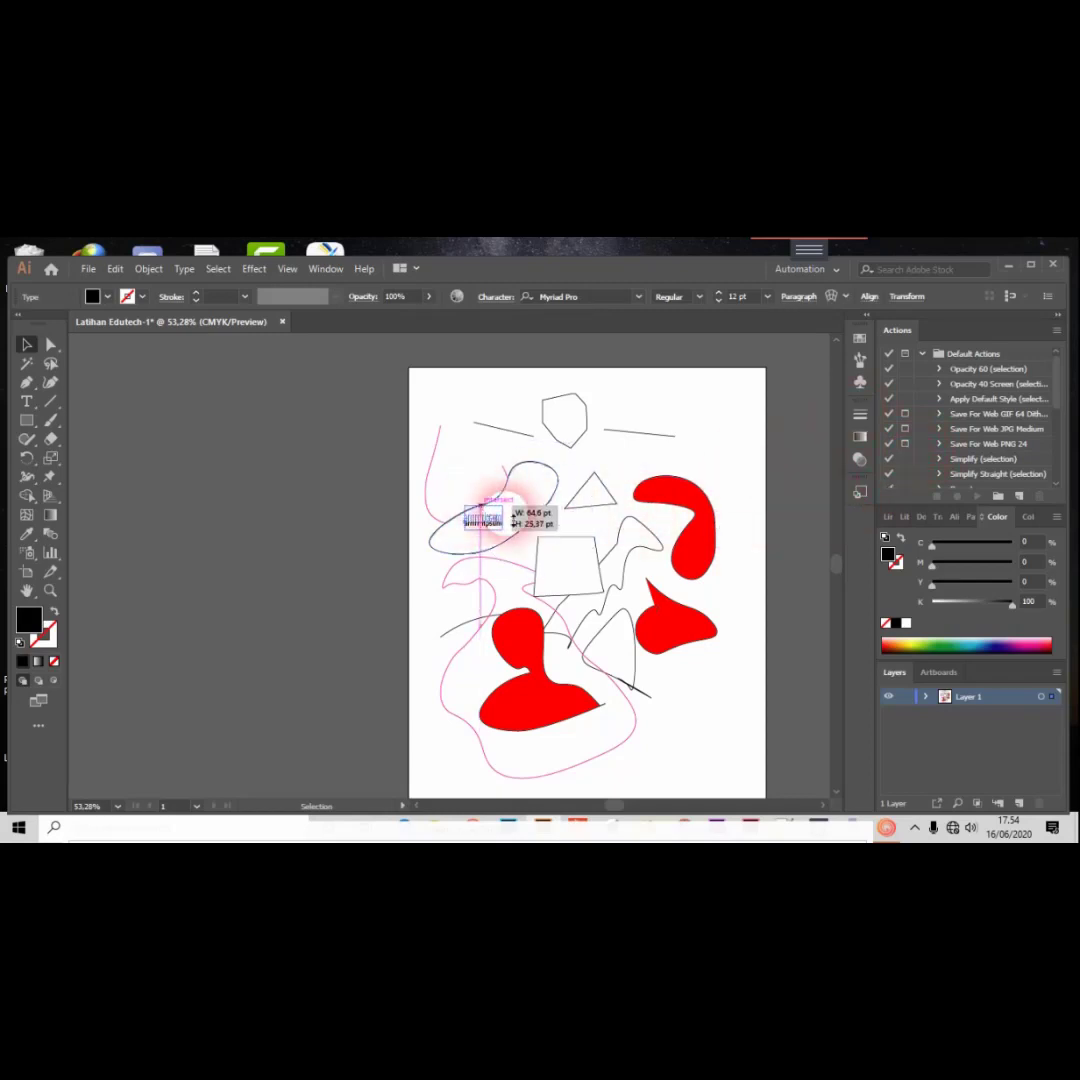
left_click_drag(512, 516, 578, 467)
Select all the text over the bean shape and set it to the Bazaronite font at 72 pt.
double_click(533, 480)
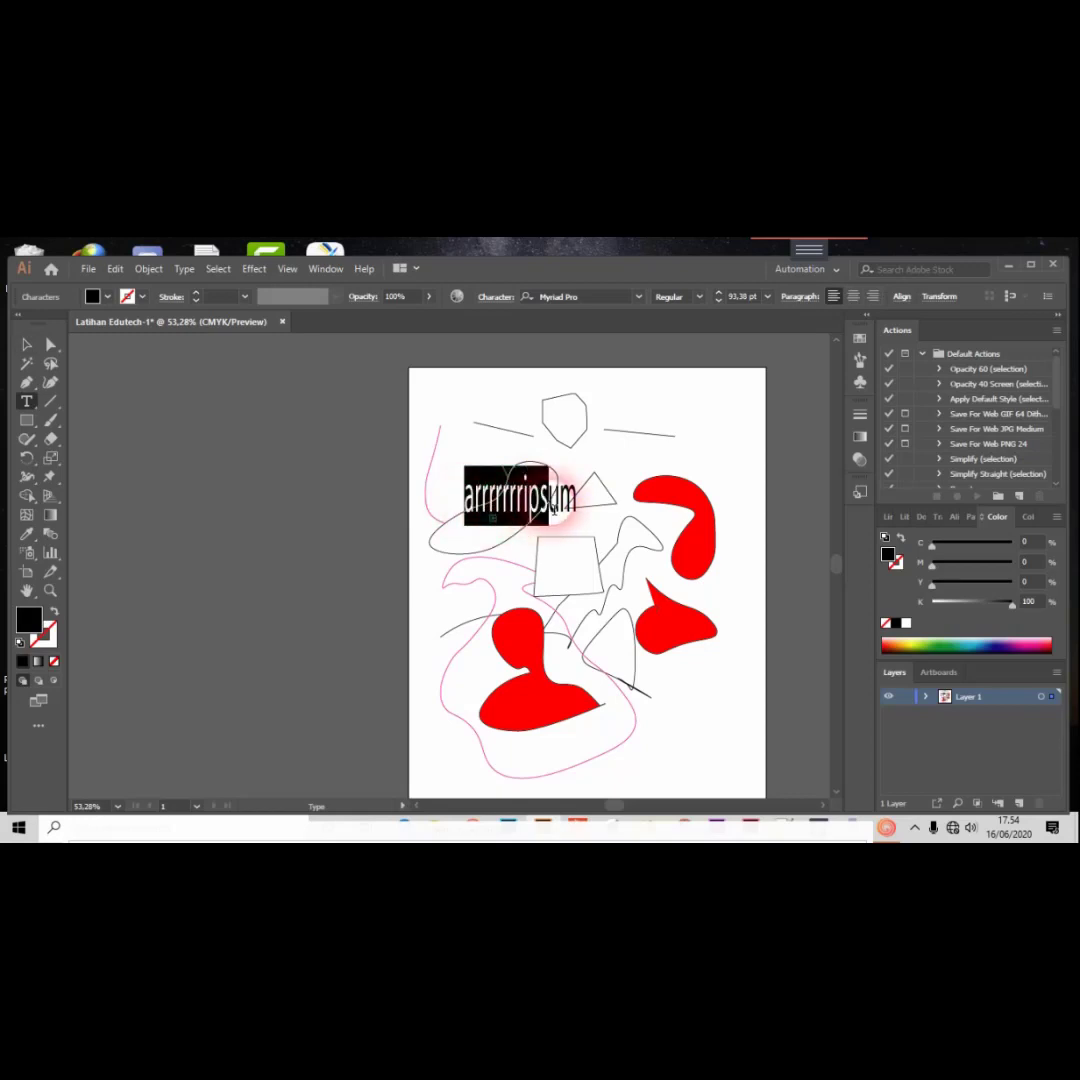
left_click_drag(553, 507, 582, 515)
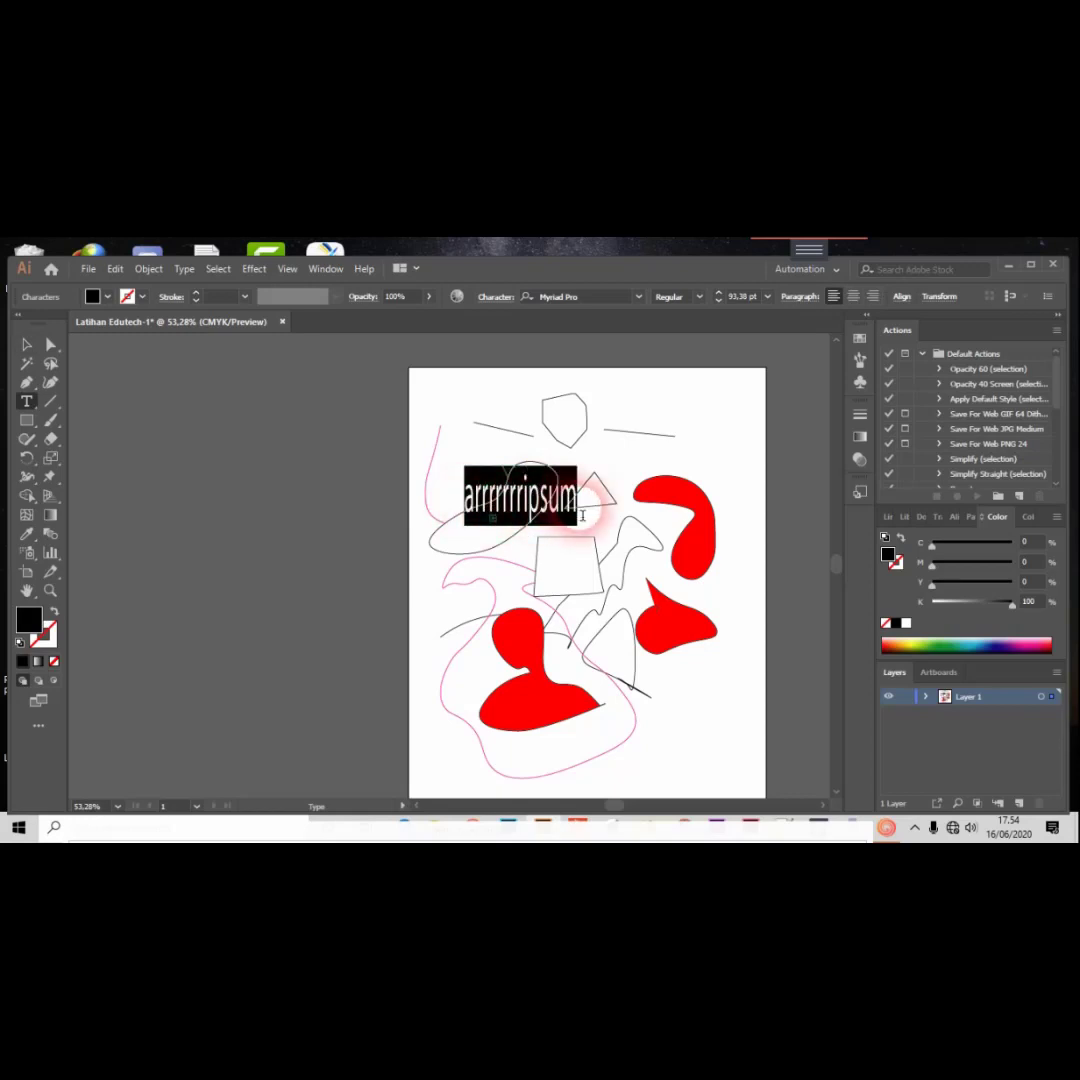
left_click(637, 301)
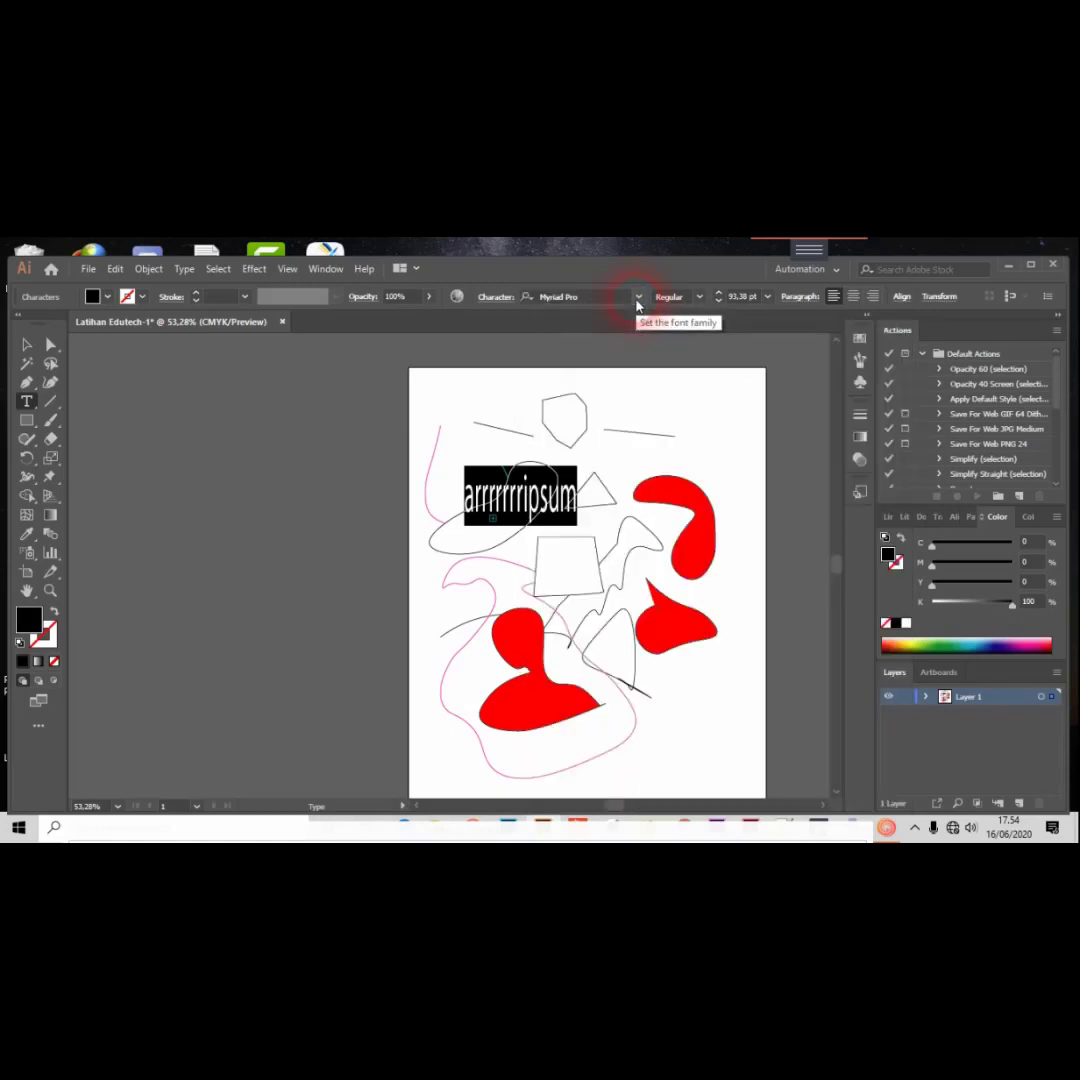
left_click(638, 298)
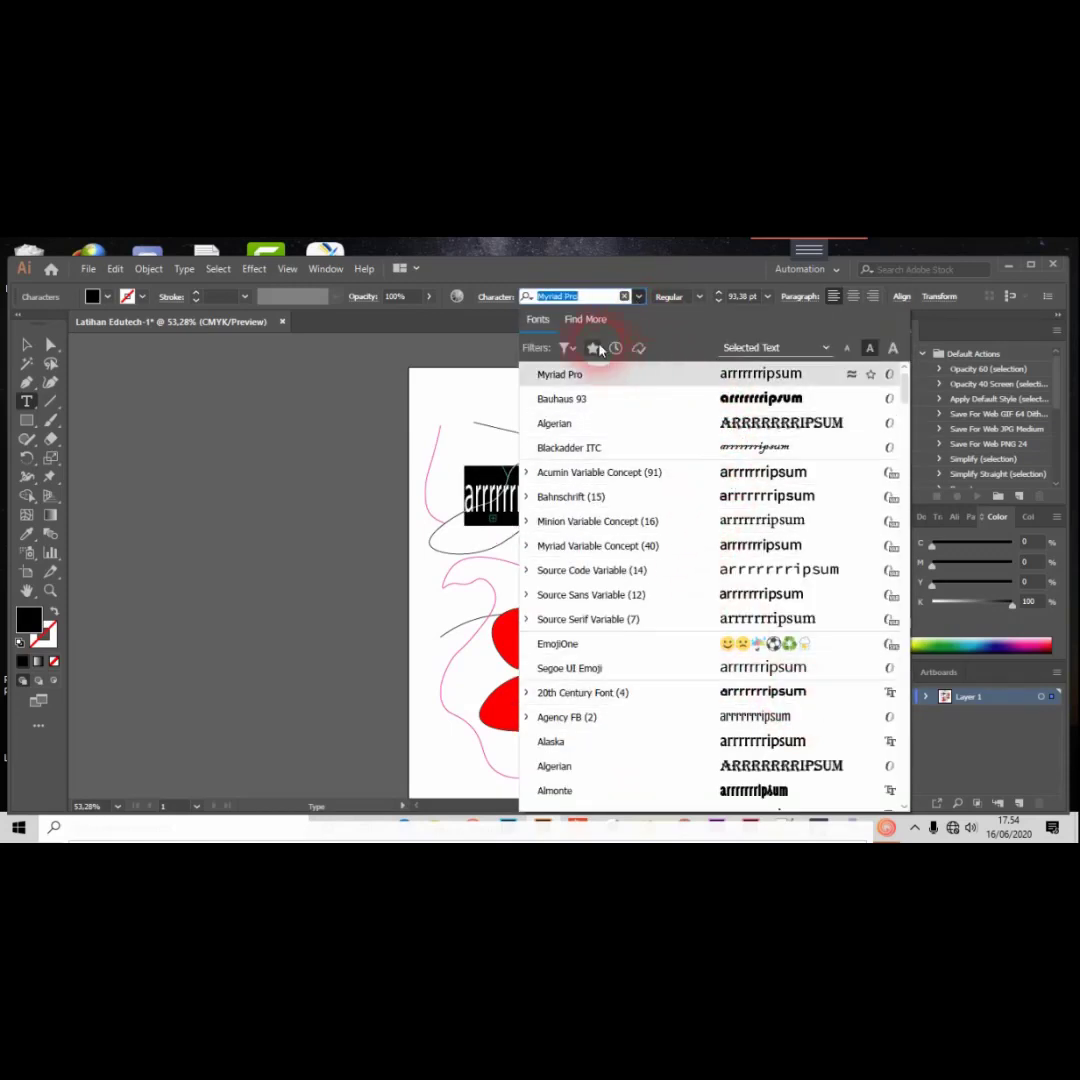
scroll(765, 760, "down", 2)
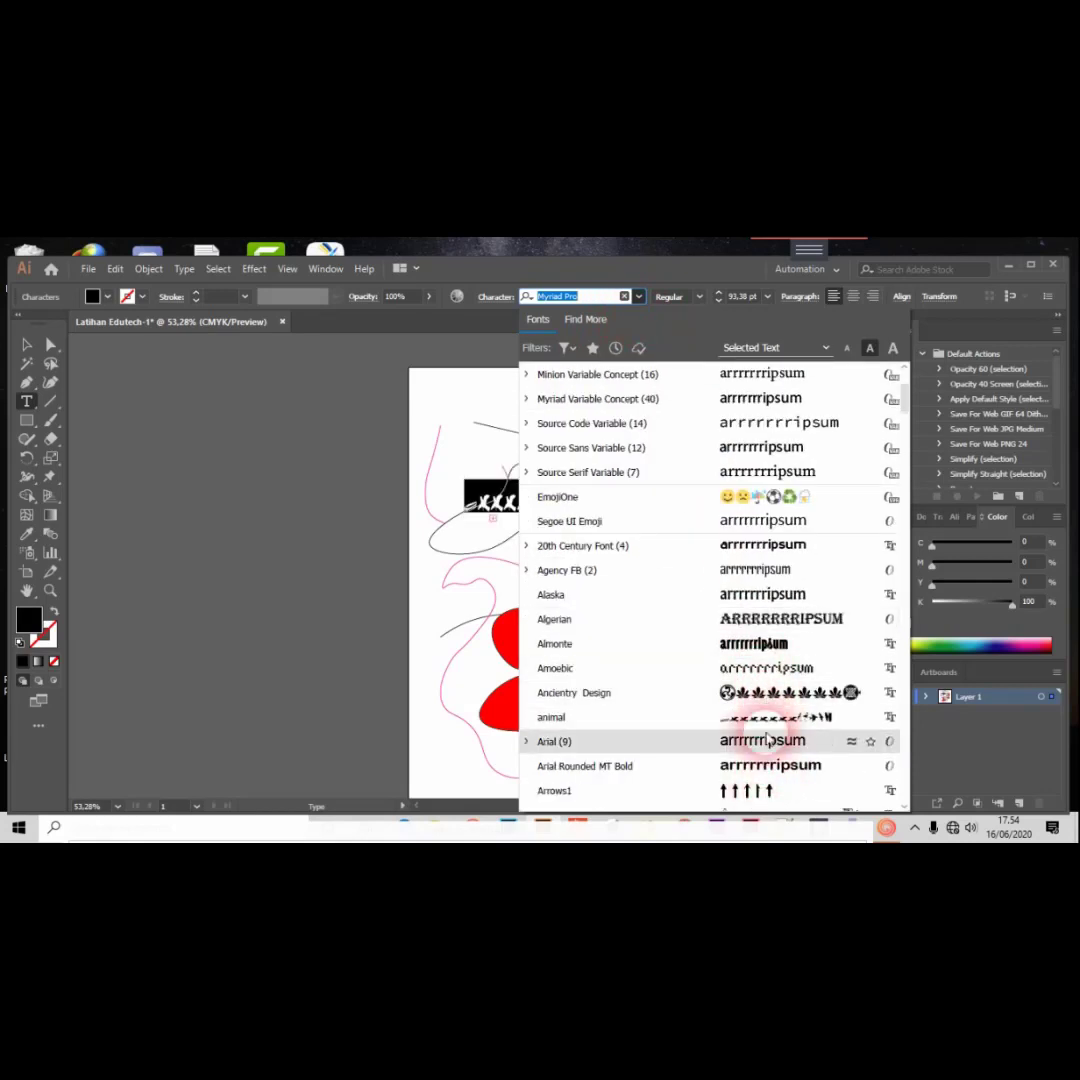
scroll(763, 792, "down", 3)
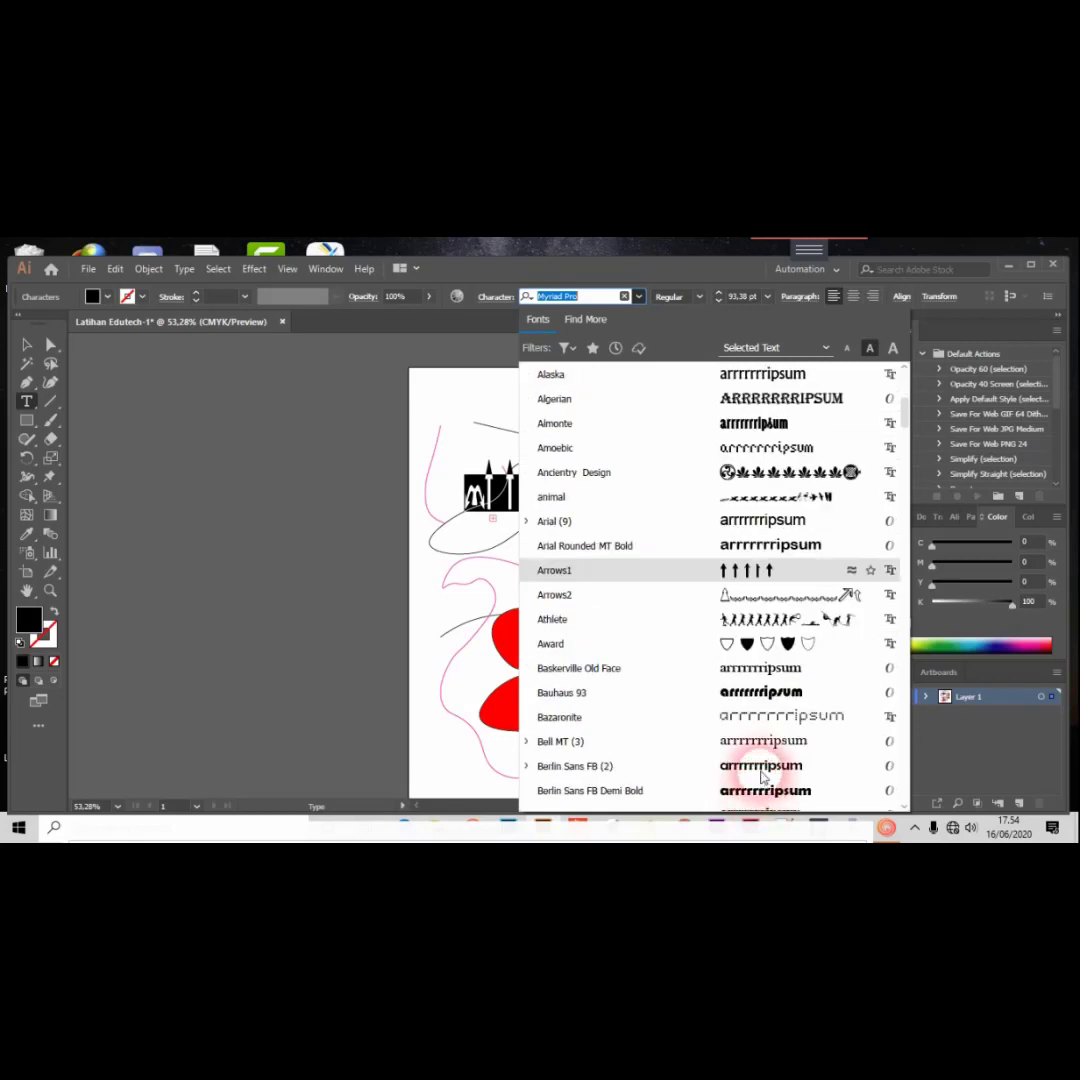
scroll(775, 677, "down", 1)
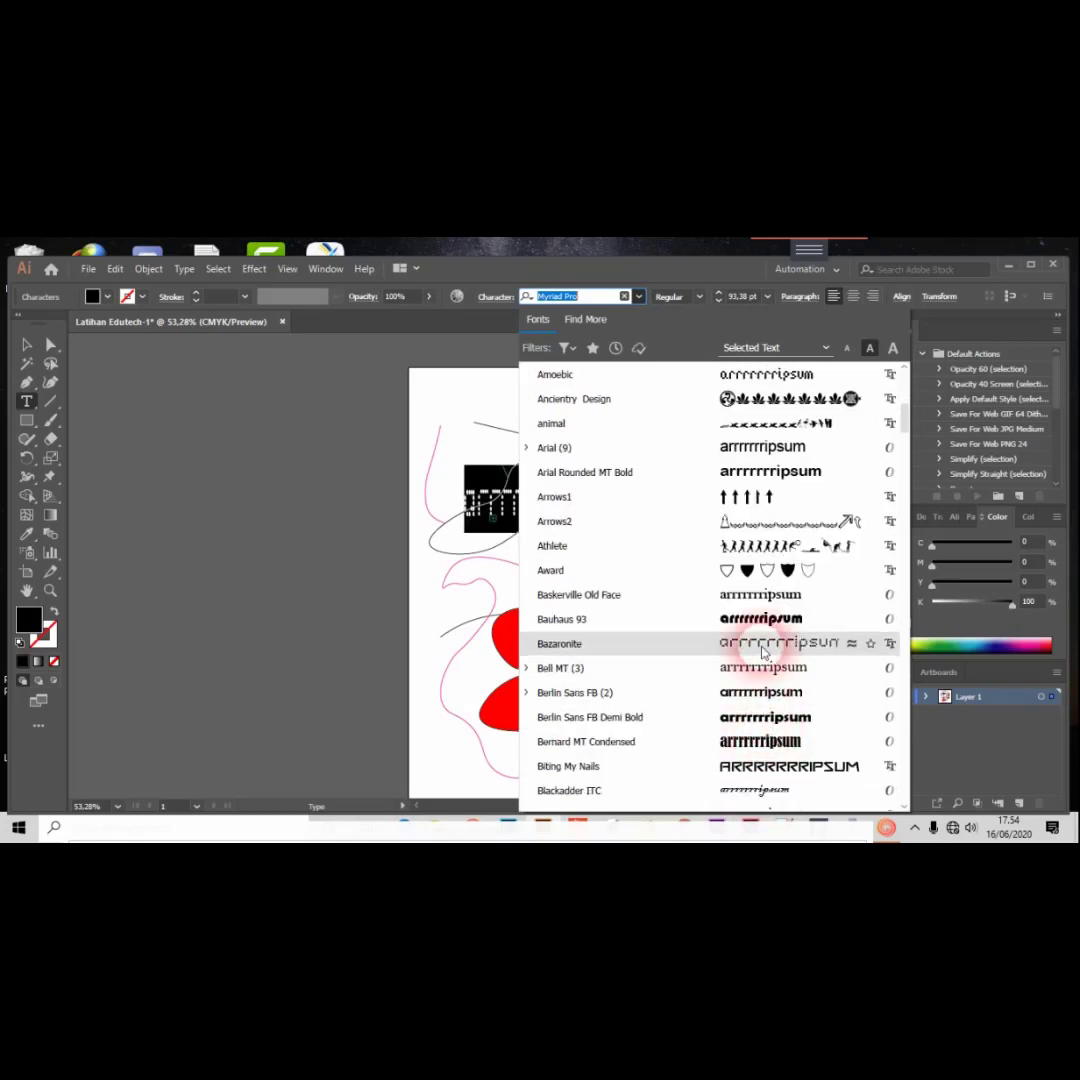
left_click(805, 645)
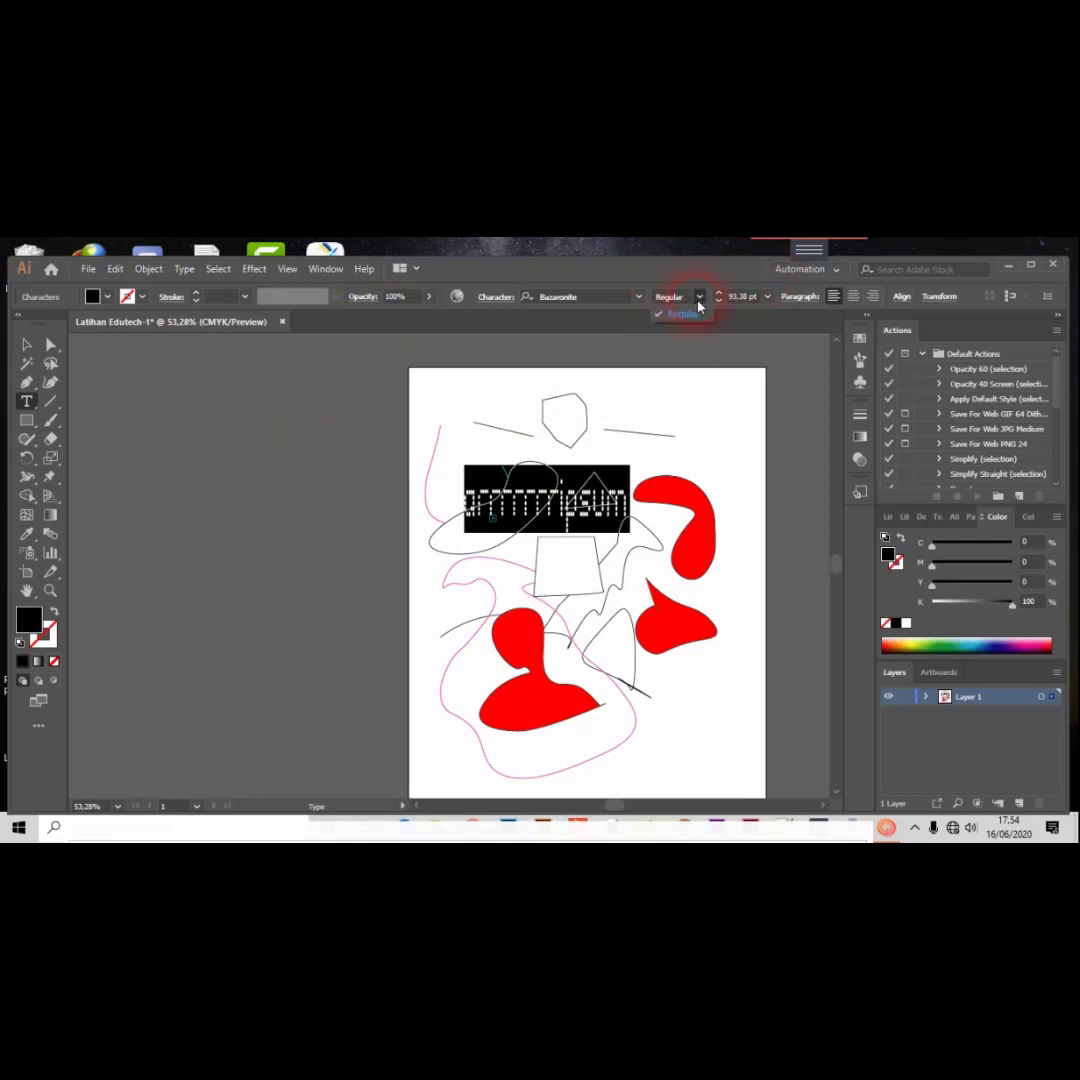
left_click(767, 297)
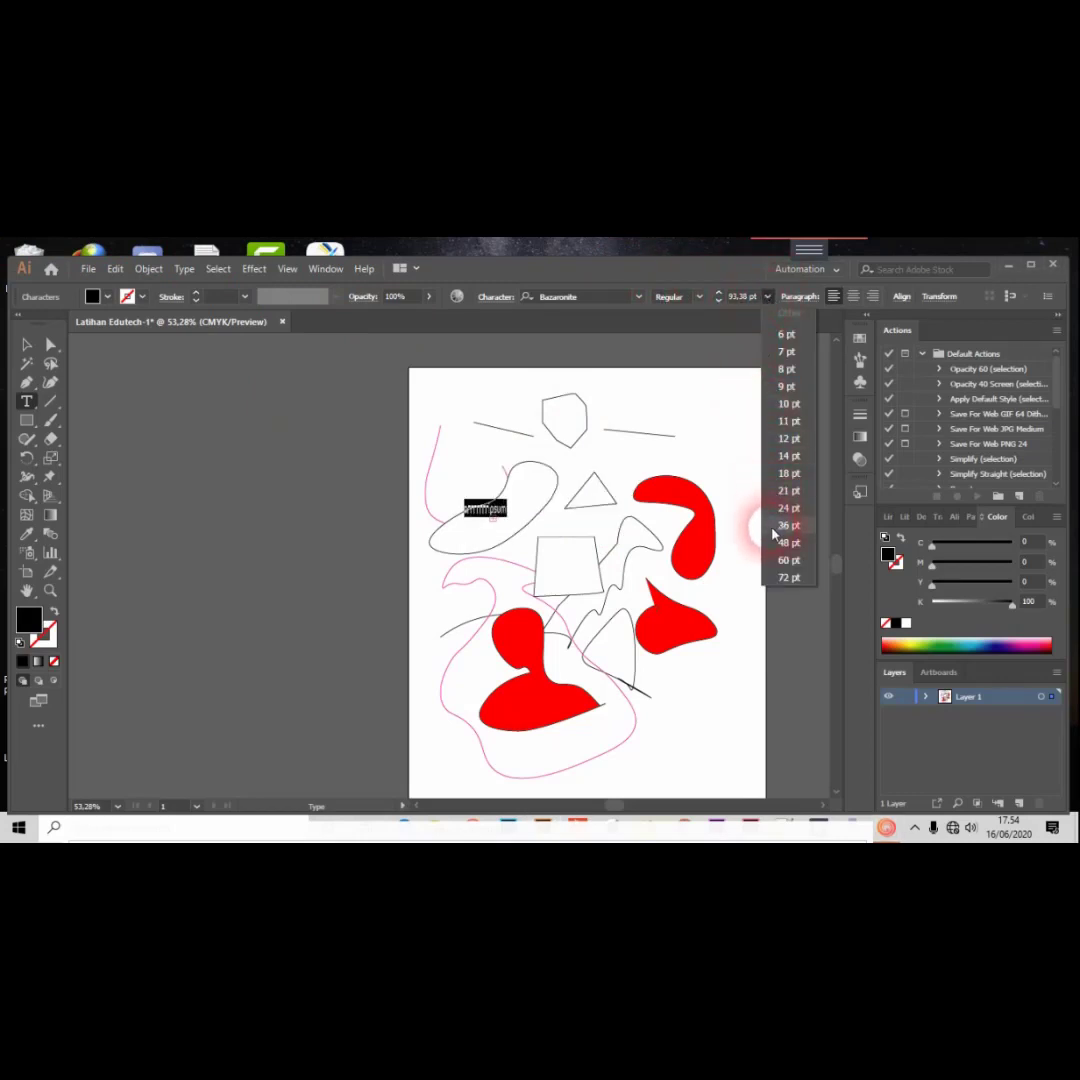
left_click(785, 577)
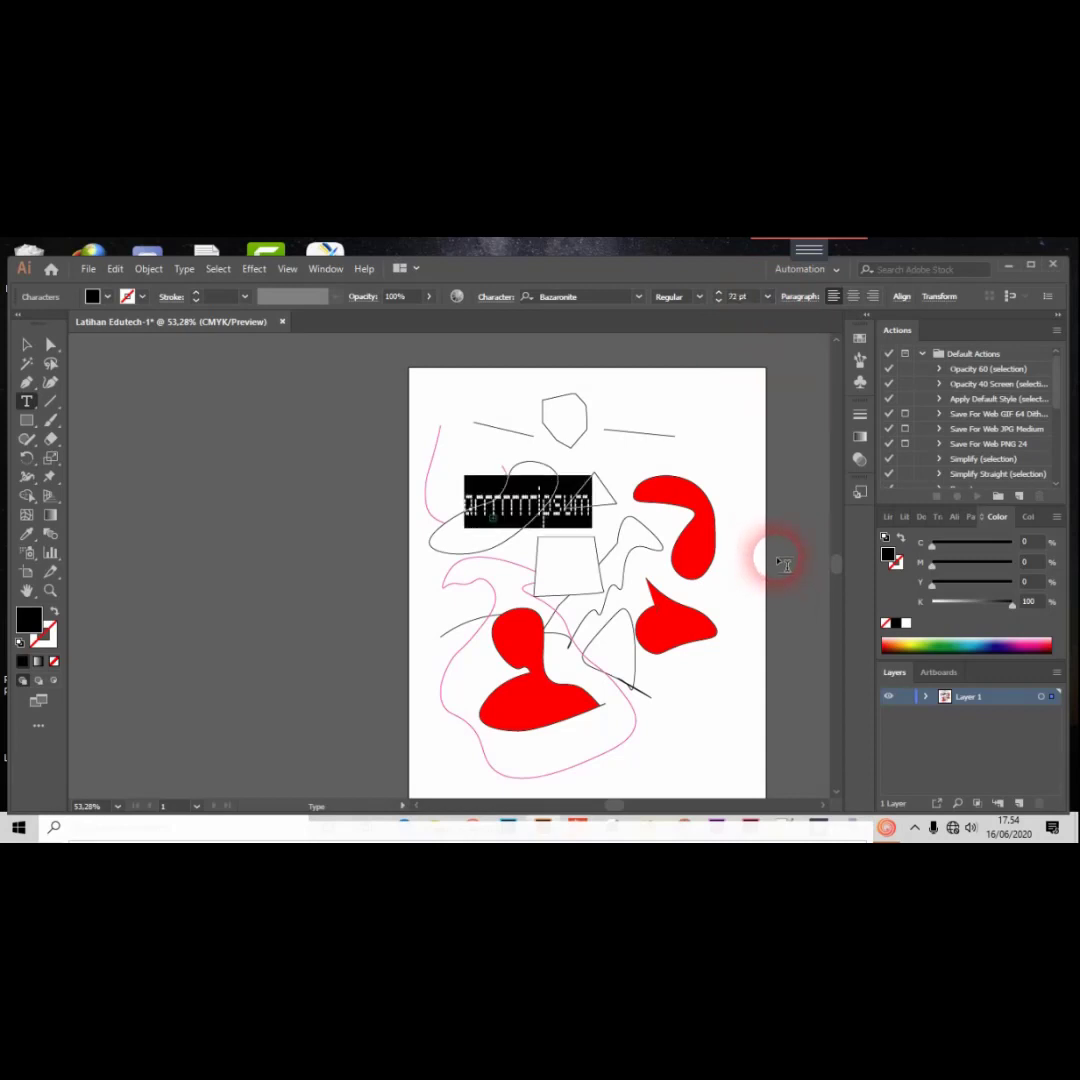
Cycle the selected text through the centre, right and justified paragraph alignments, finishing with all lines justified.
left_click(806, 300)
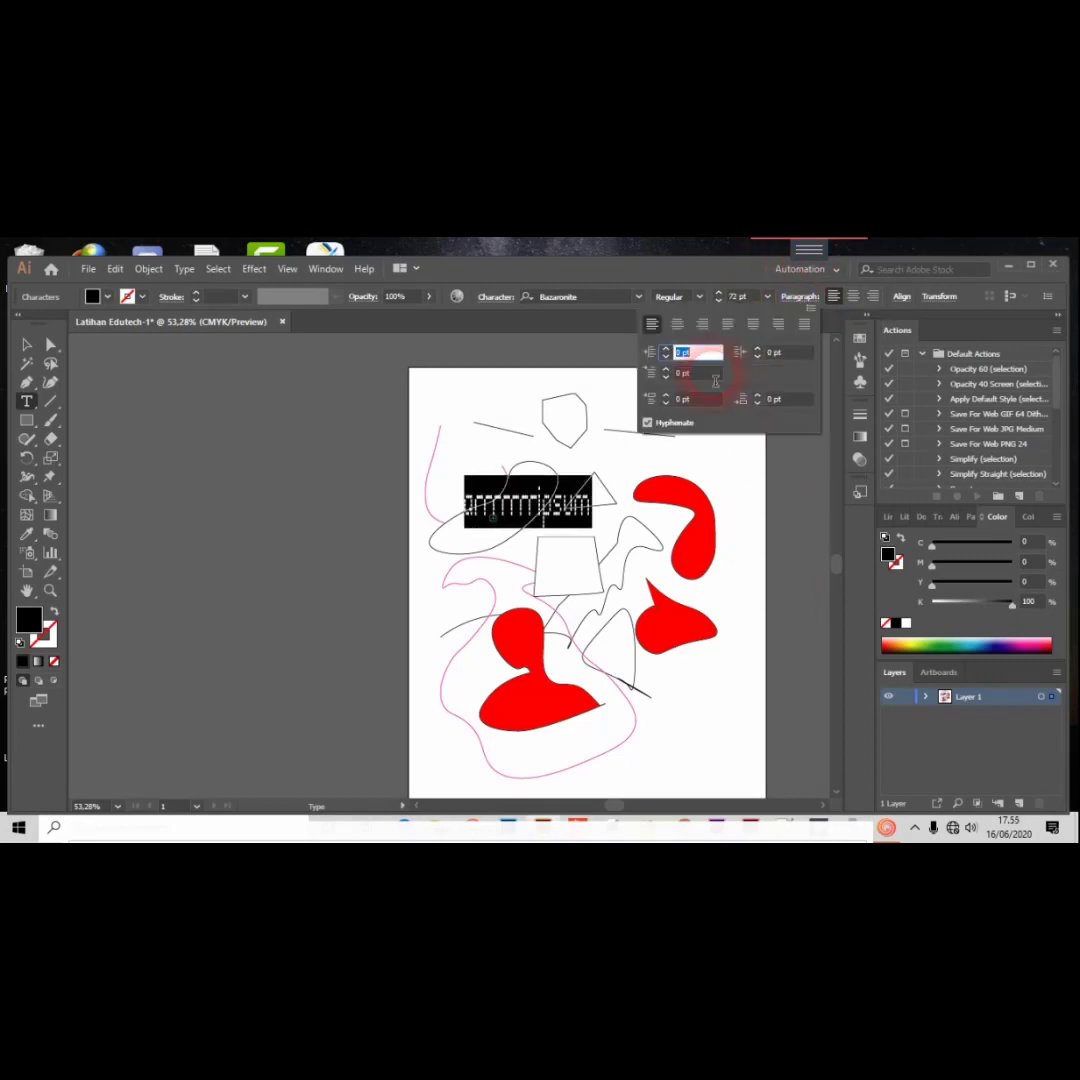
left_click(702, 326)
left_click(678, 326)
left_click(704, 325)
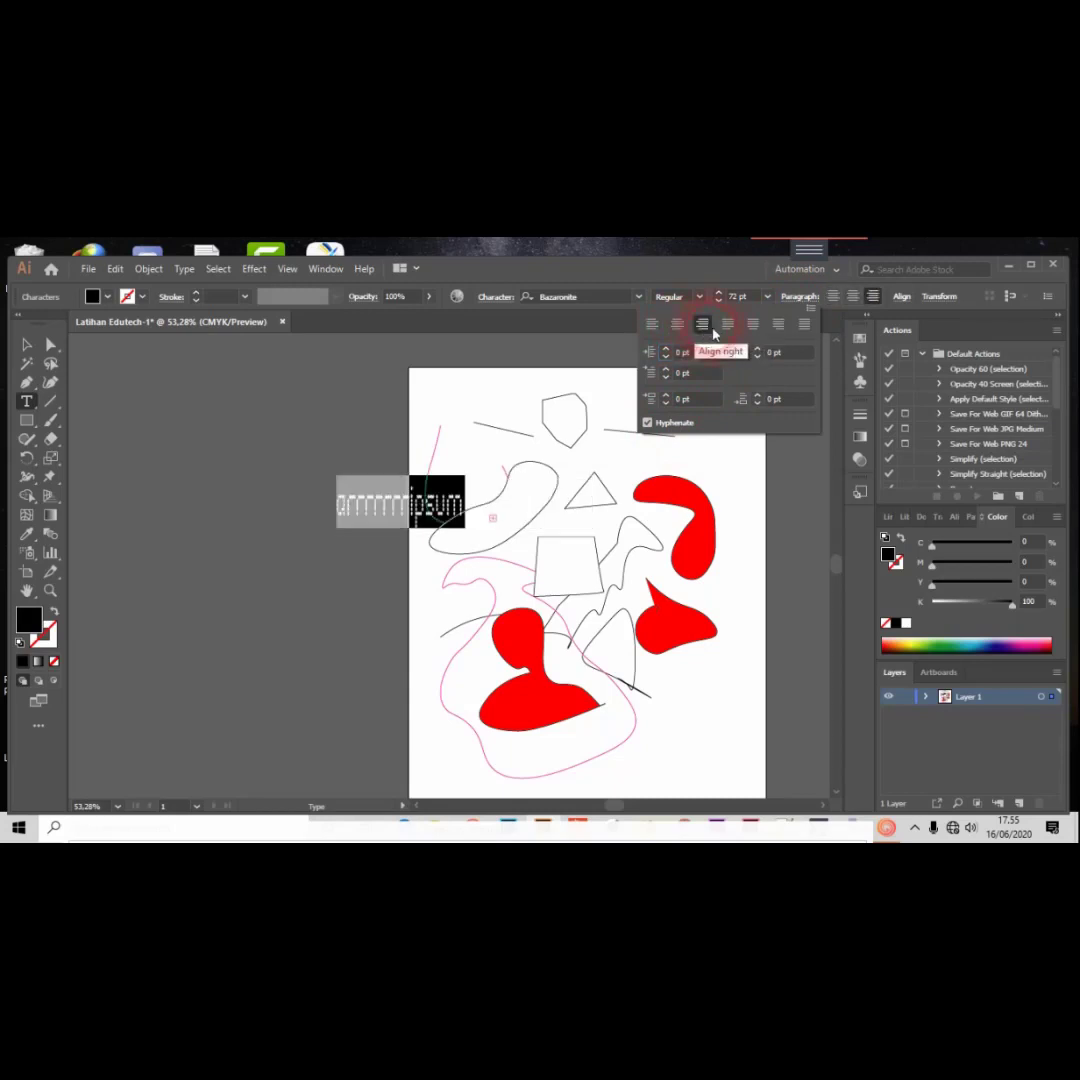
left_click(728, 326)
left_click(753, 326)
left_click(778, 326)
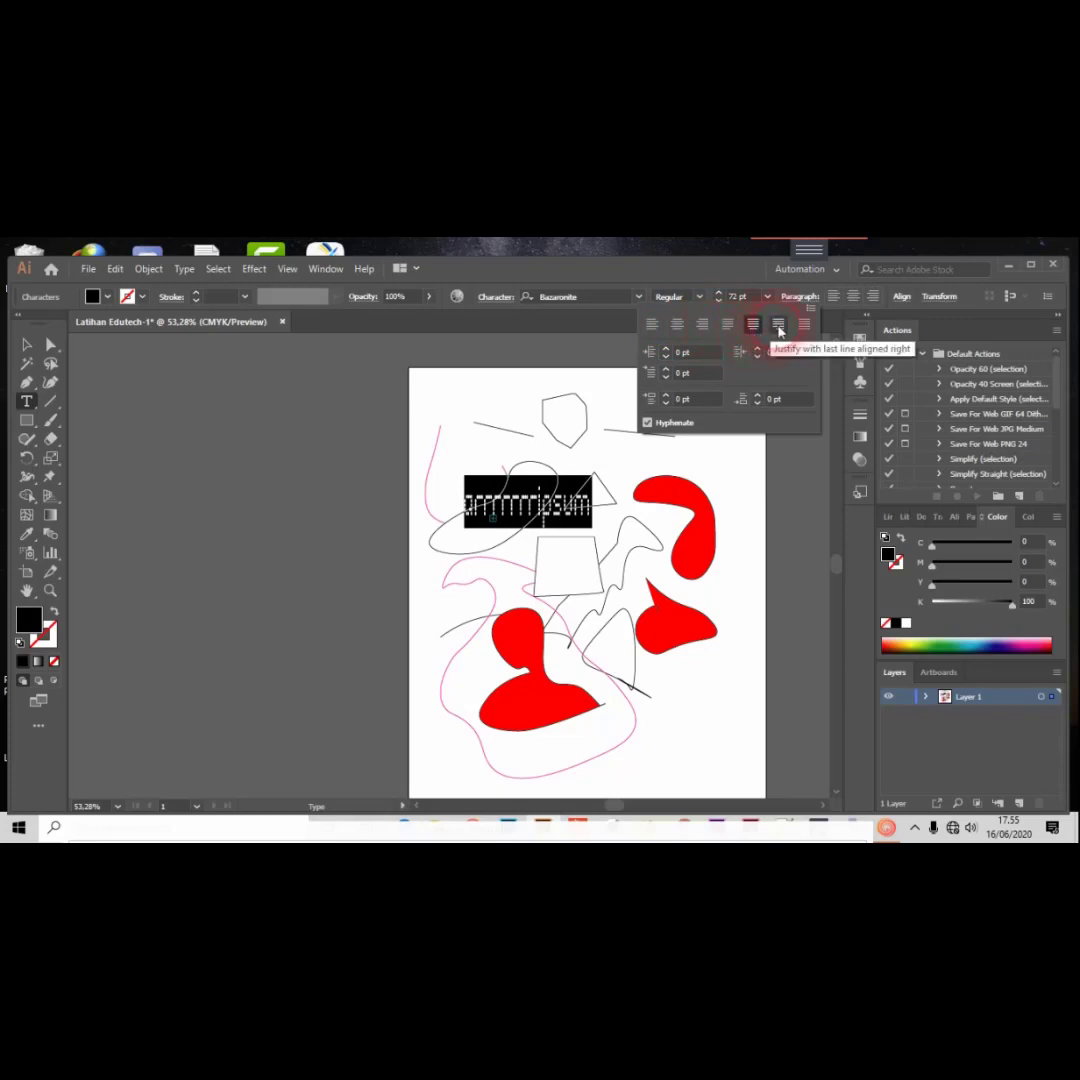
left_click(802, 326)
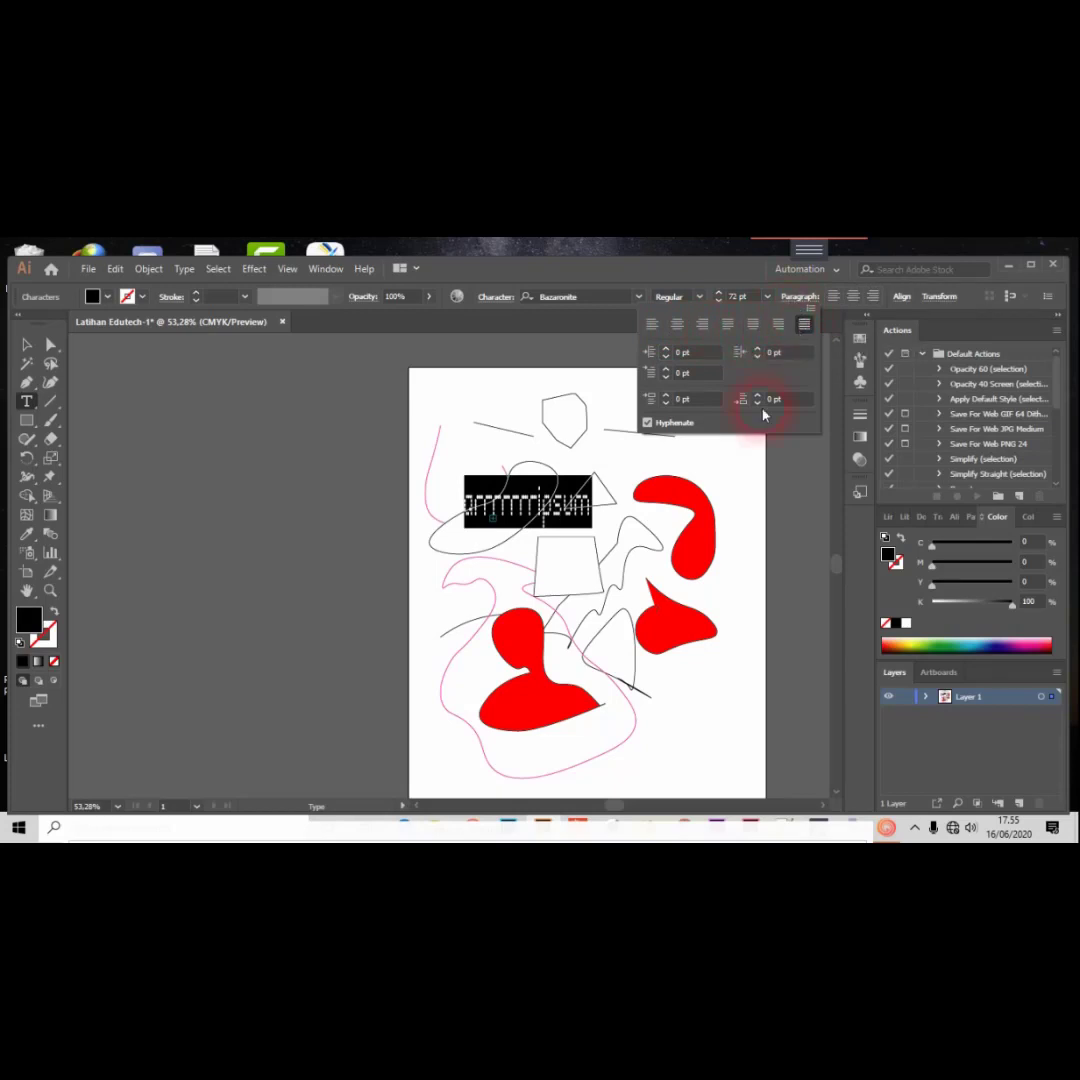
left_click(755, 478)
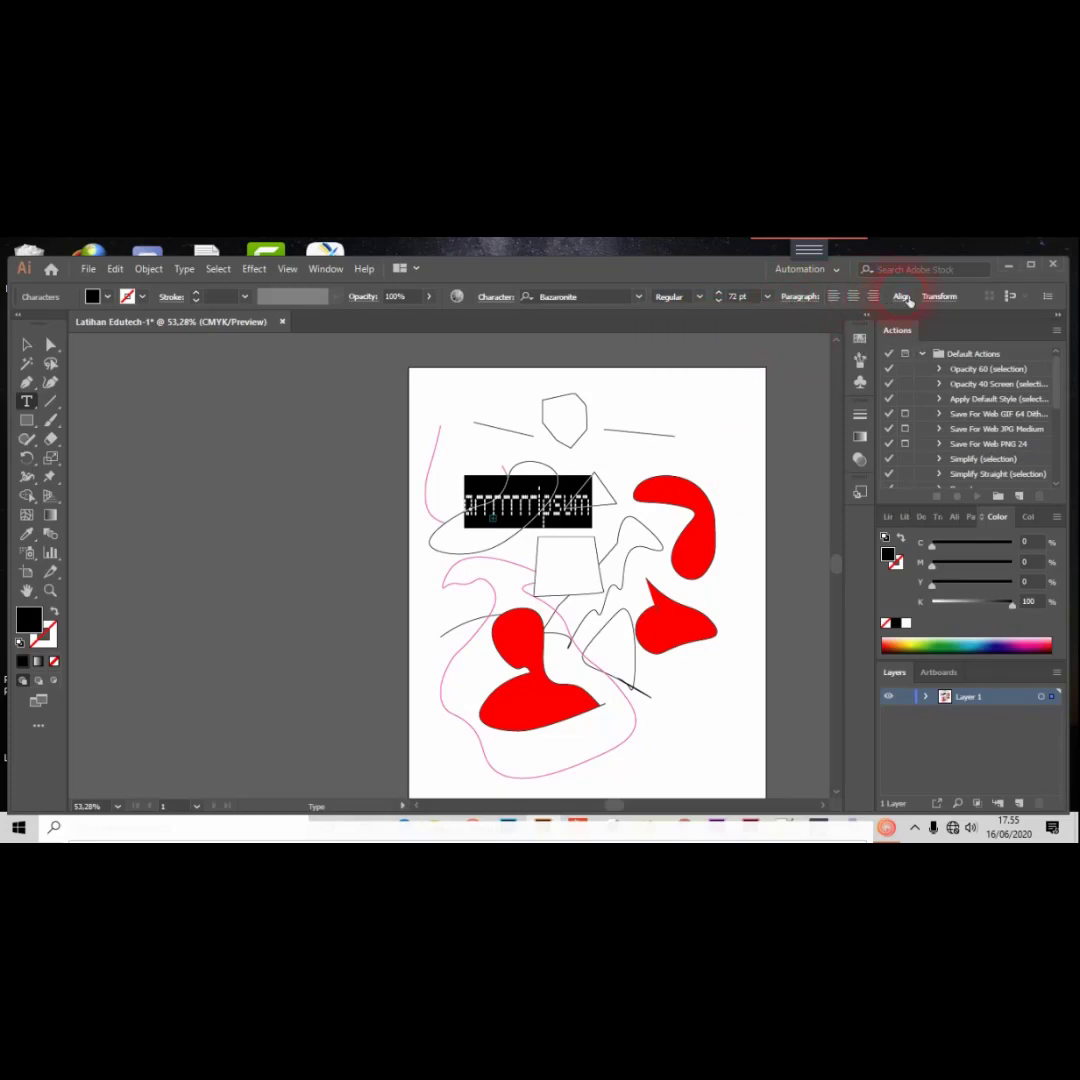
Add placeholder text along the slanted line left of the small polygon, and placeholder point text above the line to its right.
left_click(33, 403)
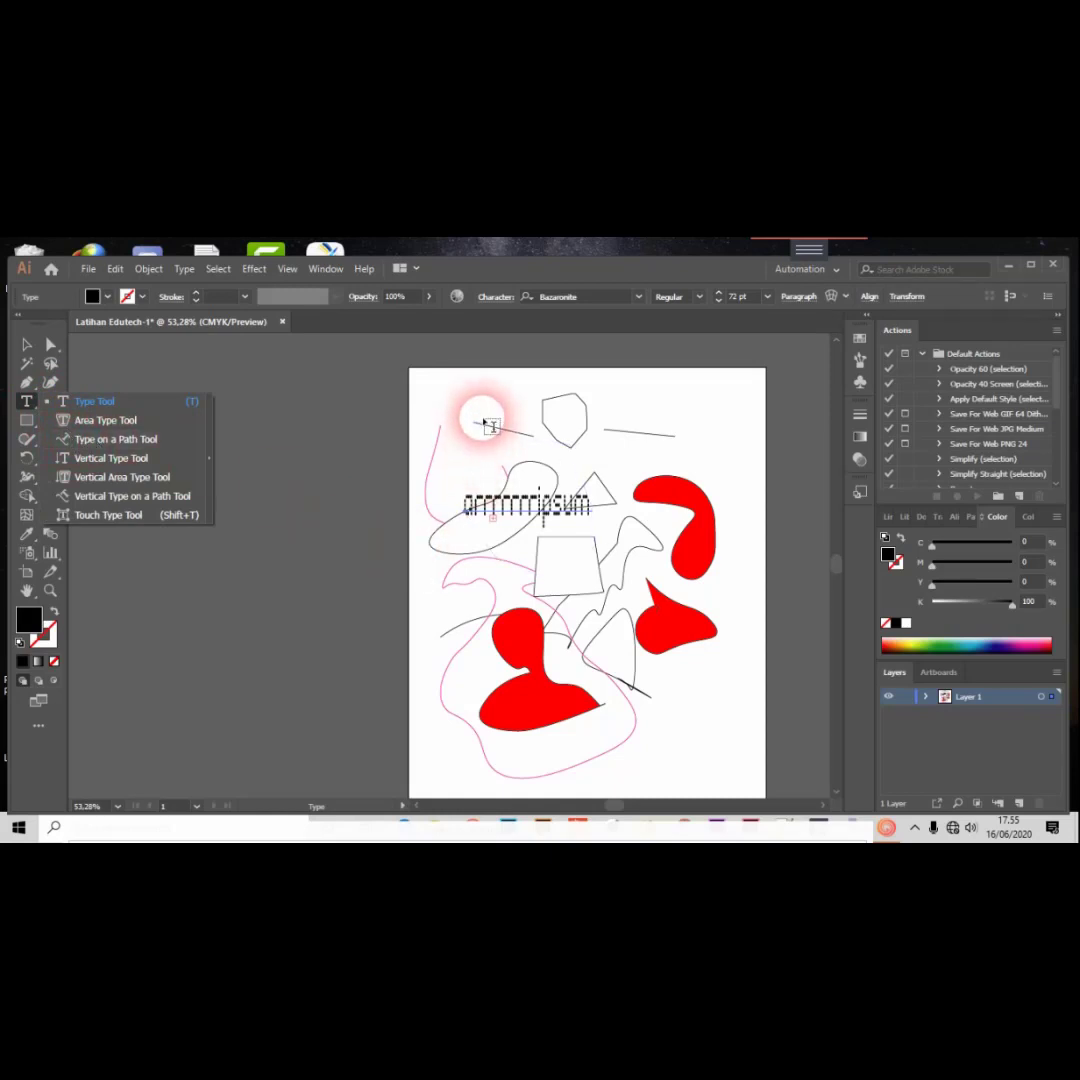
left_click(486, 426)
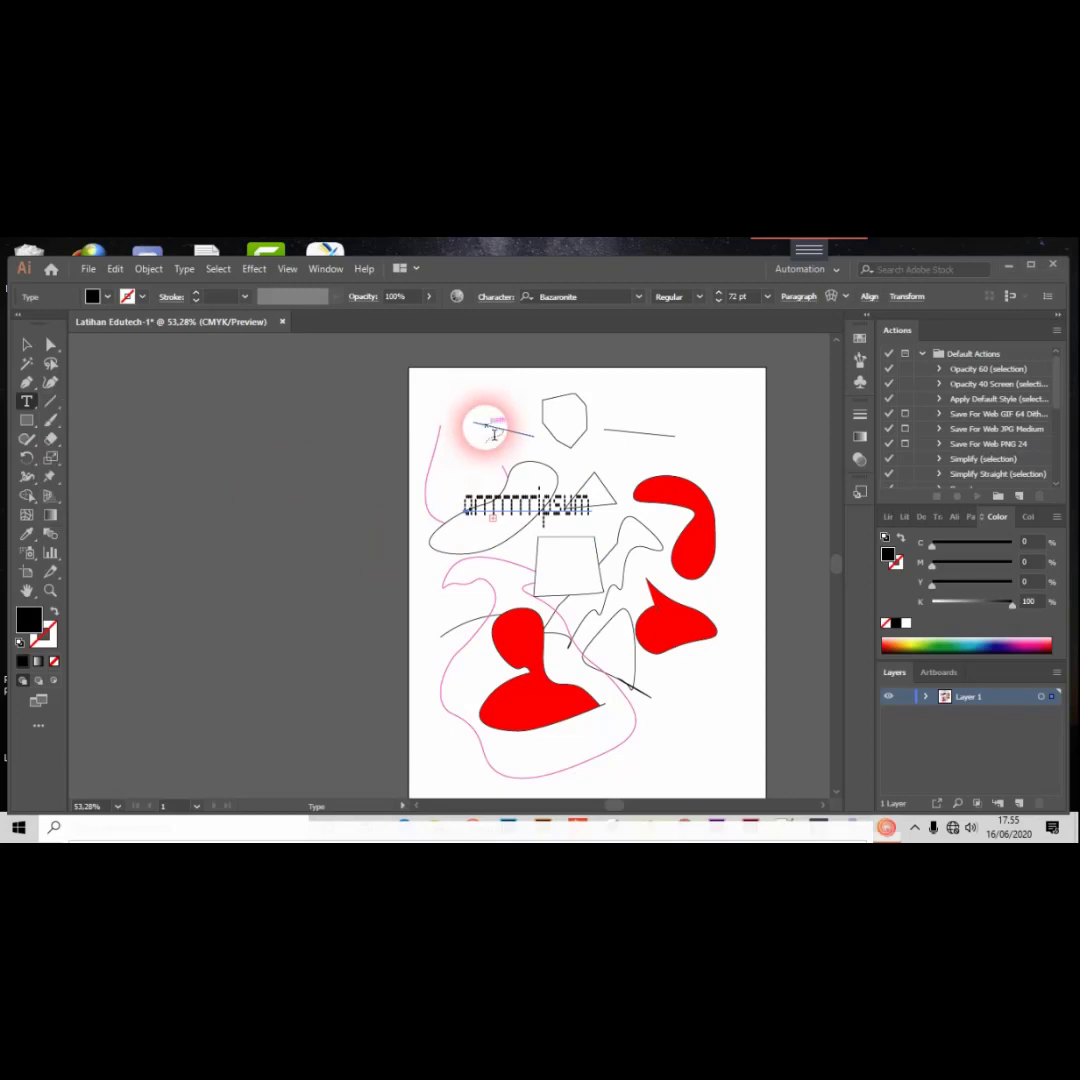
left_click(490, 432)
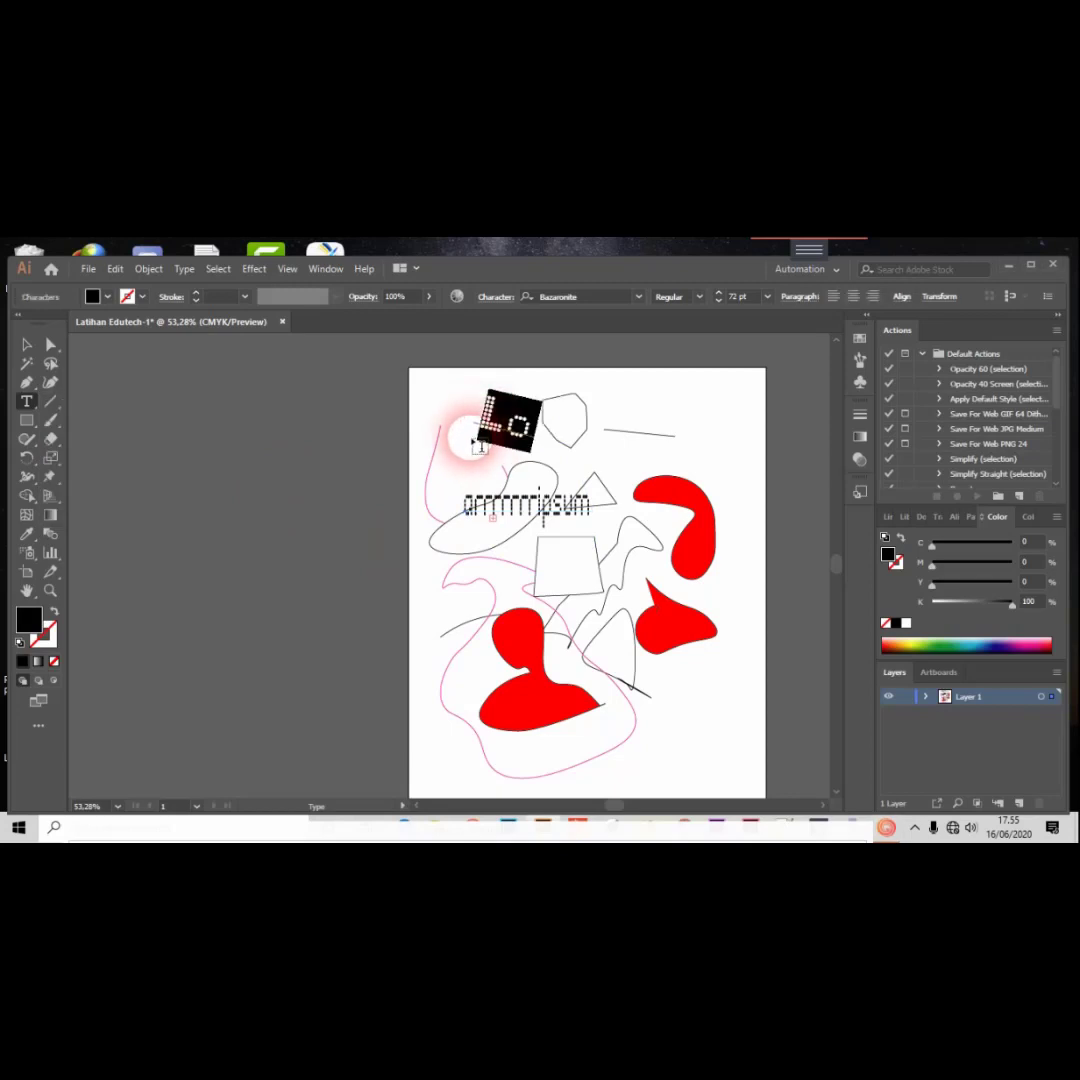
left_click(600, 419)
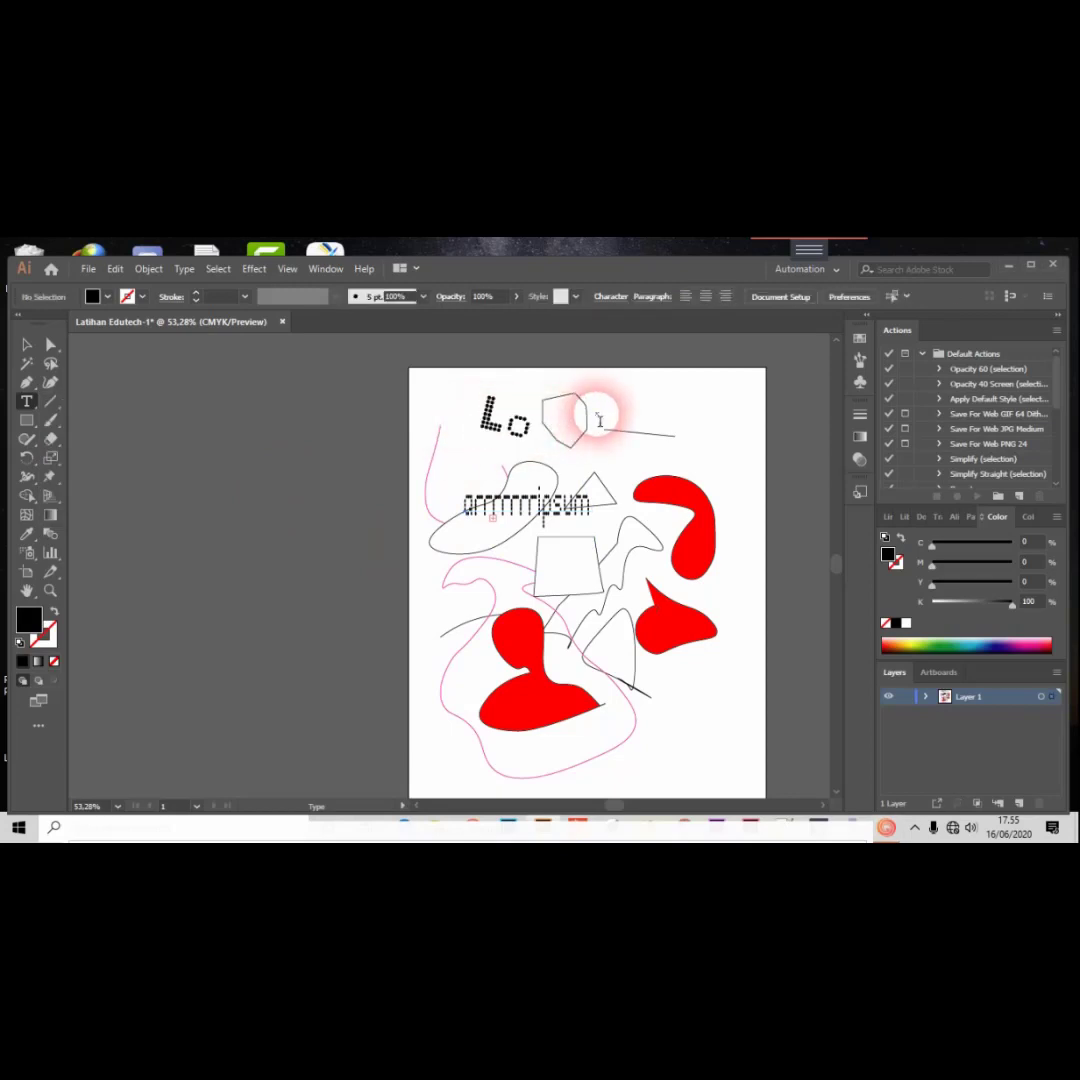
left_click(600, 419)
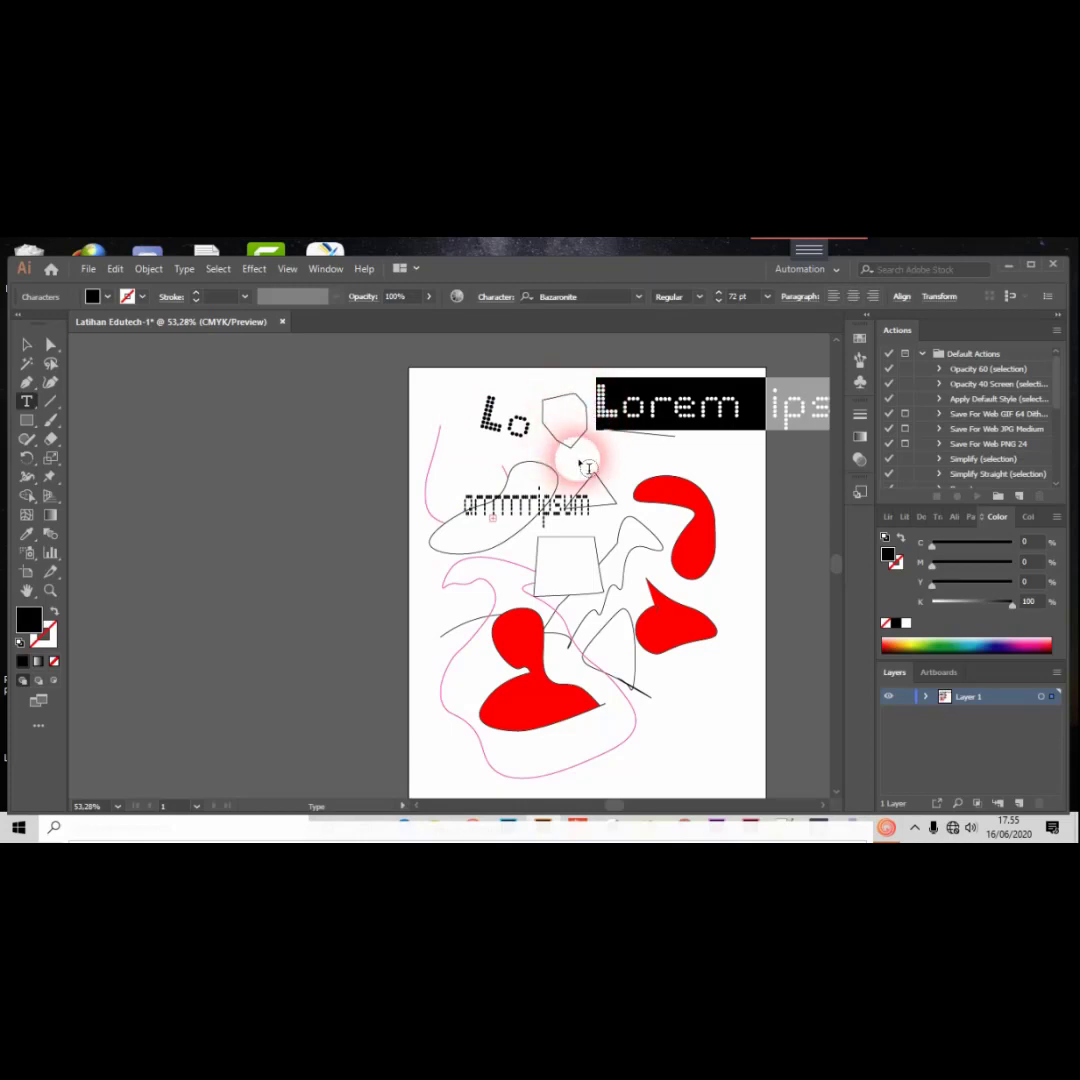
Add placeholder text below the small polygon, and convert the polygon and the large pink outline into type areas.
left_click(580, 462)
left_click(543, 396)
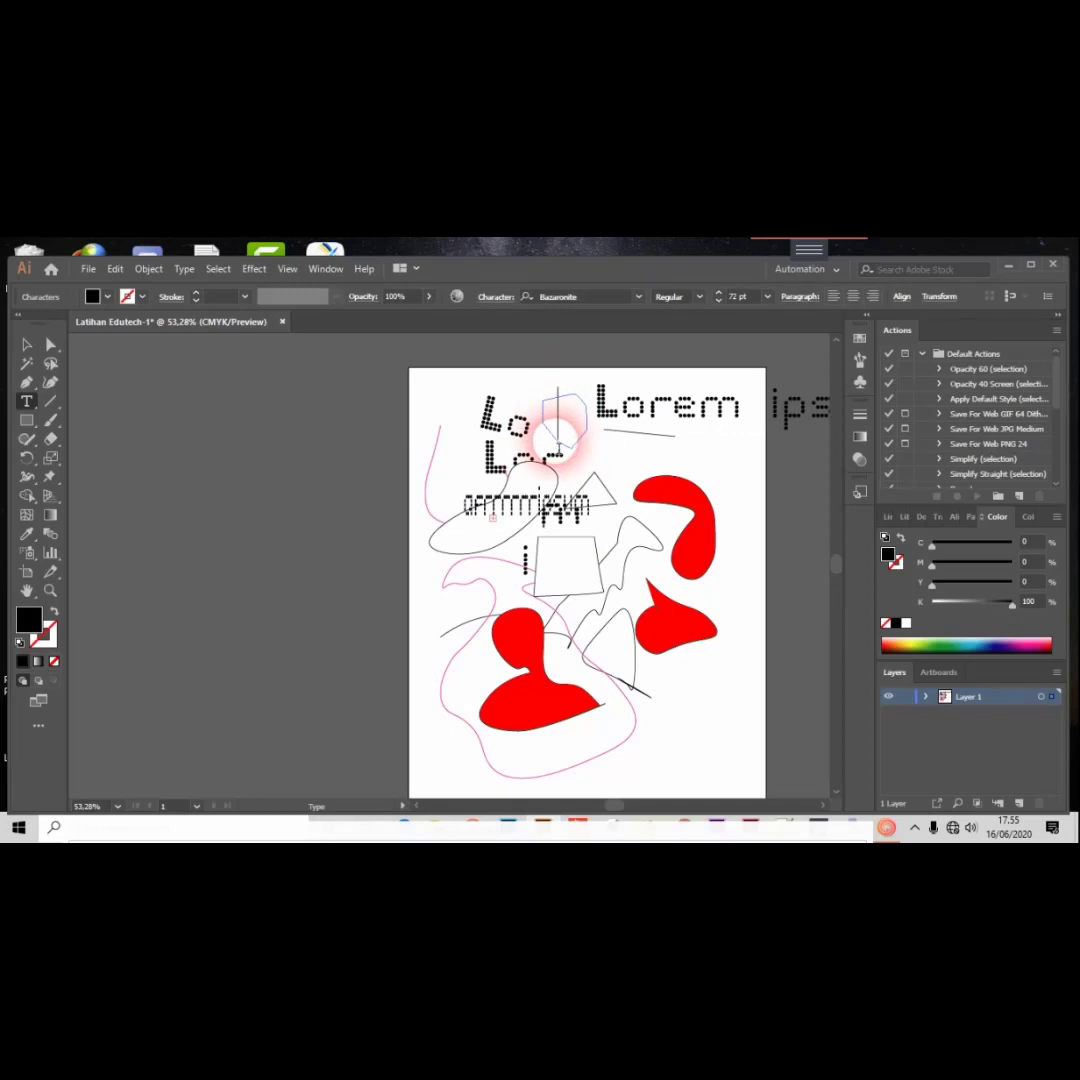
left_click(455, 578)
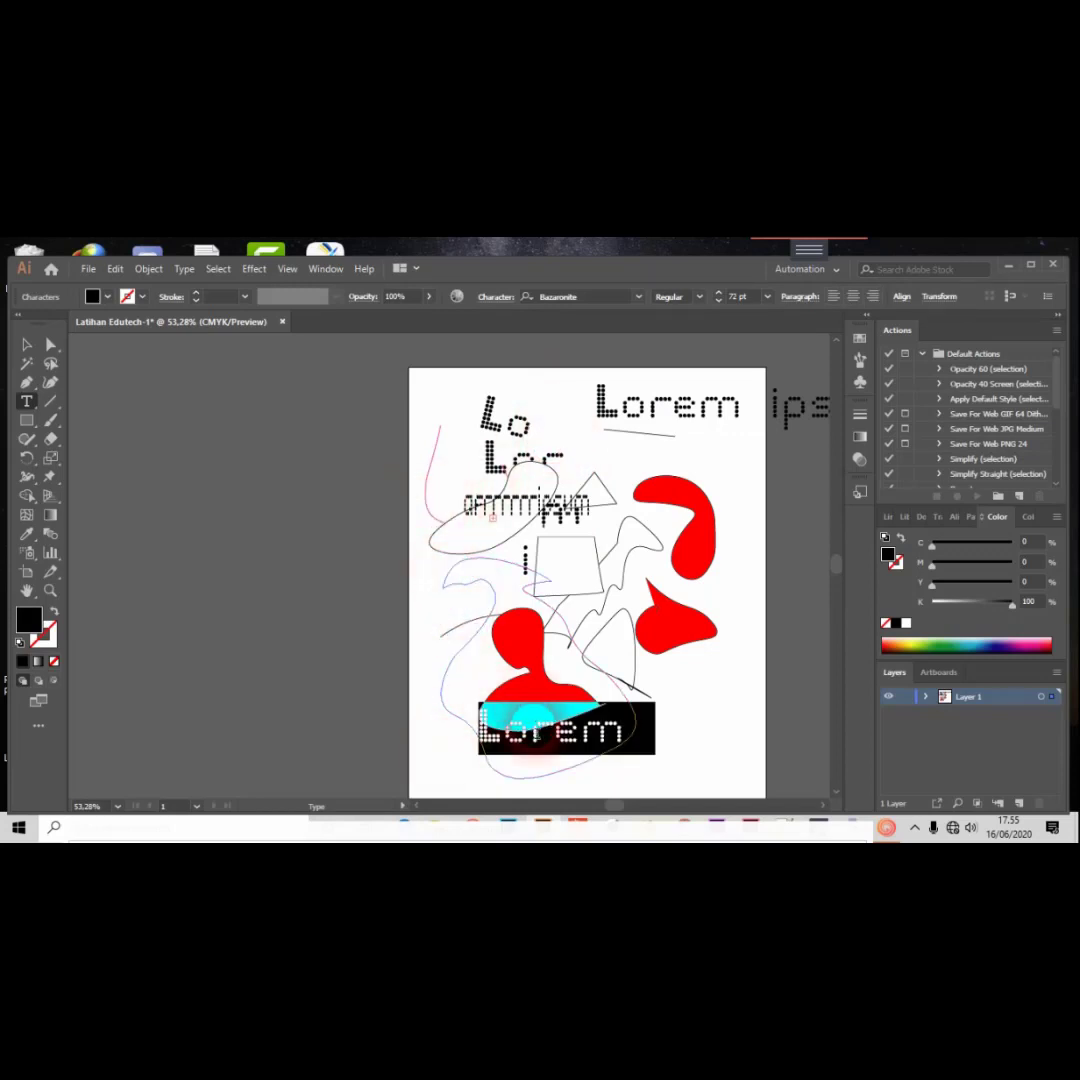
left_click(690, 688, "ctrl")
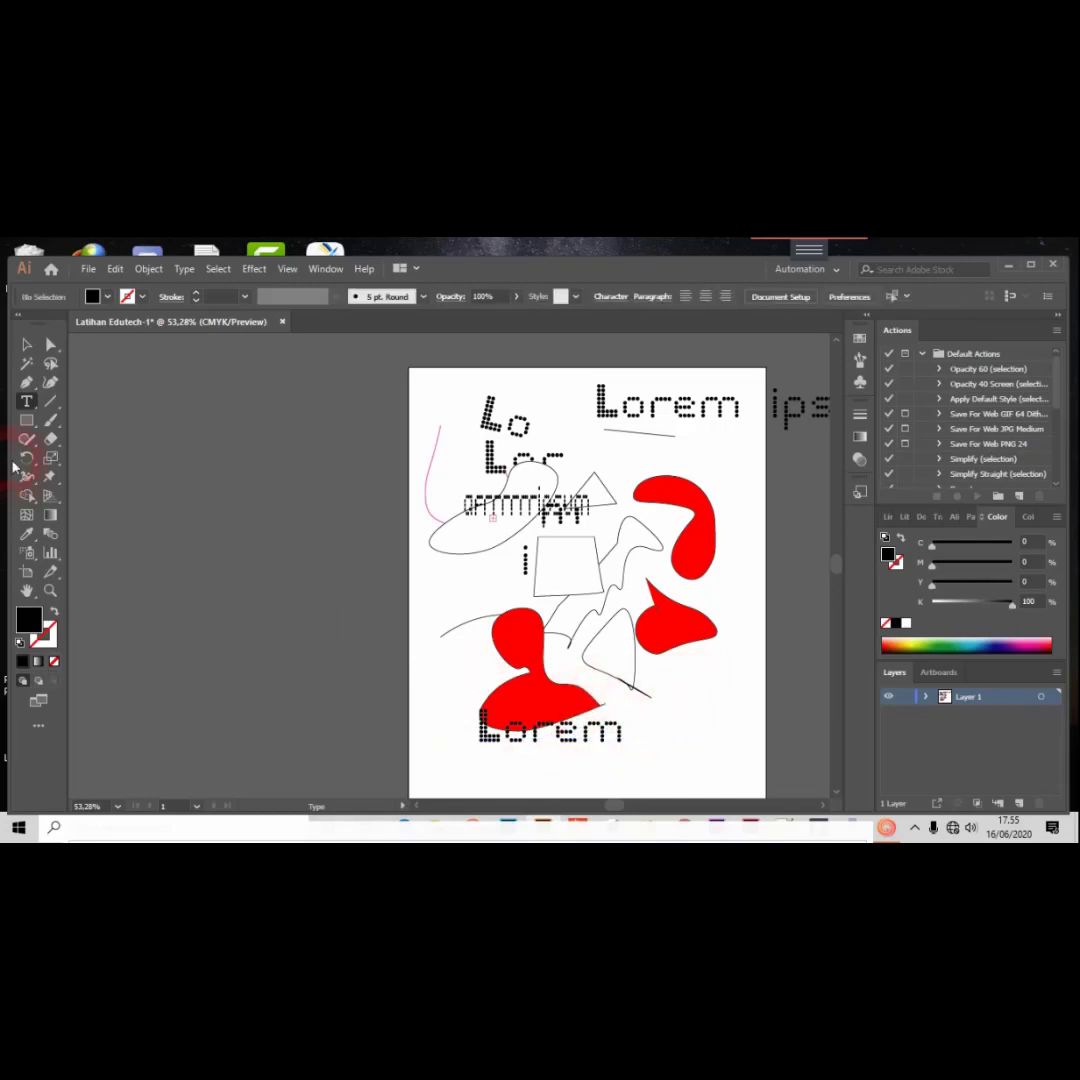
Add the placeholder point text "Lorem ipsum" across the page just above the head-shaped red figure.
left_click(27, 403)
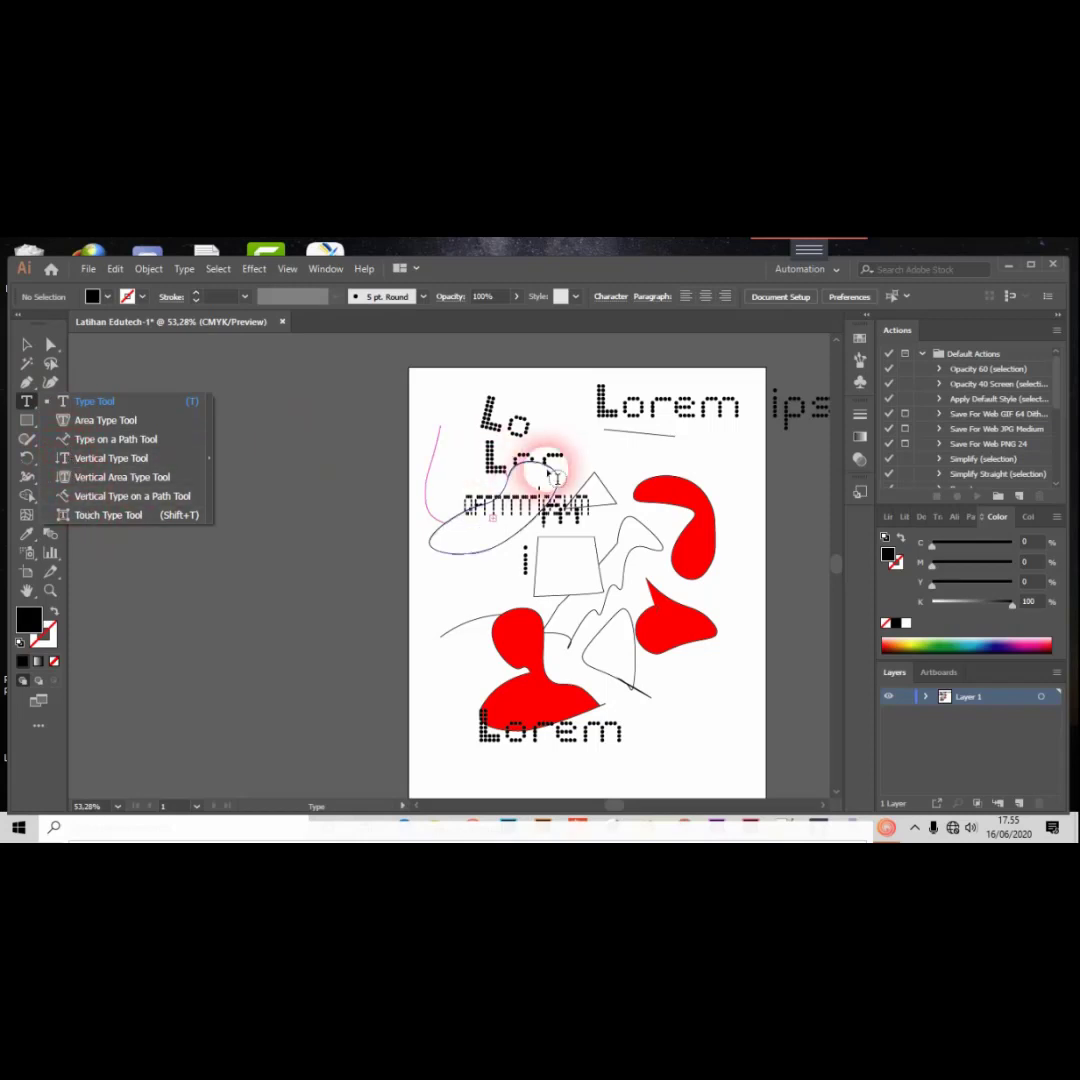
left_click(459, 600)
left_click(27, 401)
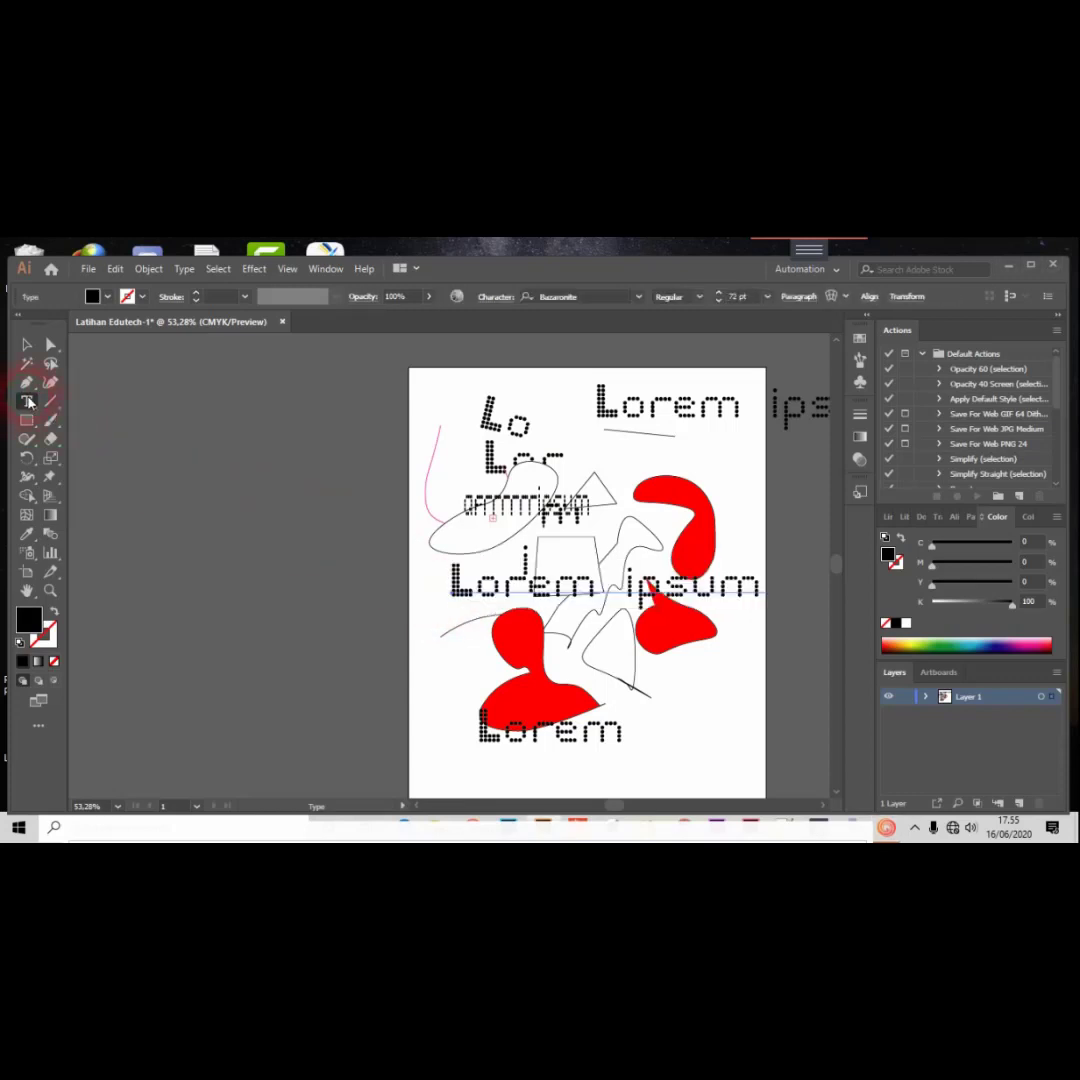
With the Vertical Type tool, insert "hhhhh" into the area text inside the large pink outline, then deselect it.
left_click(27, 401)
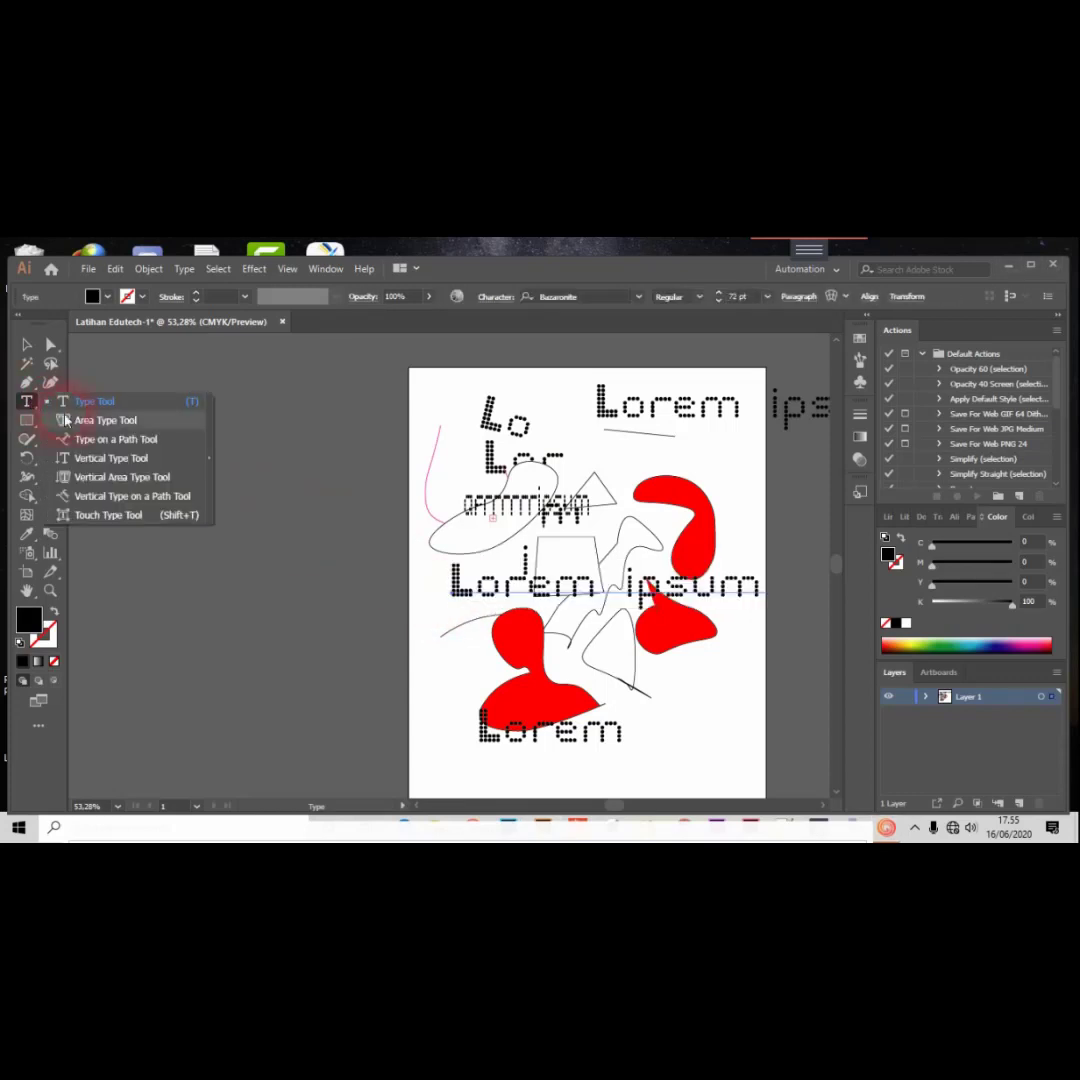
left_click(90, 464)
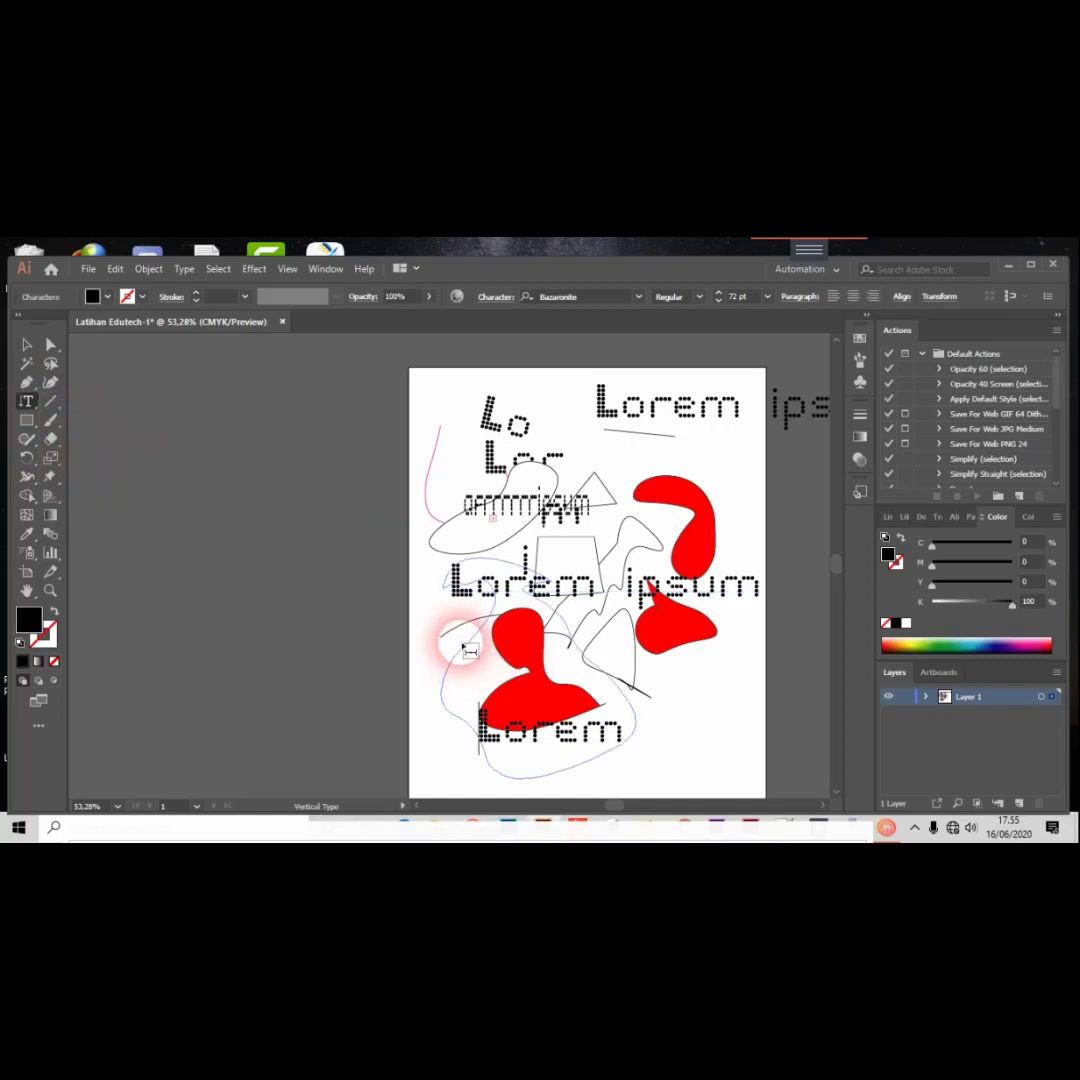
type("hhhhh")
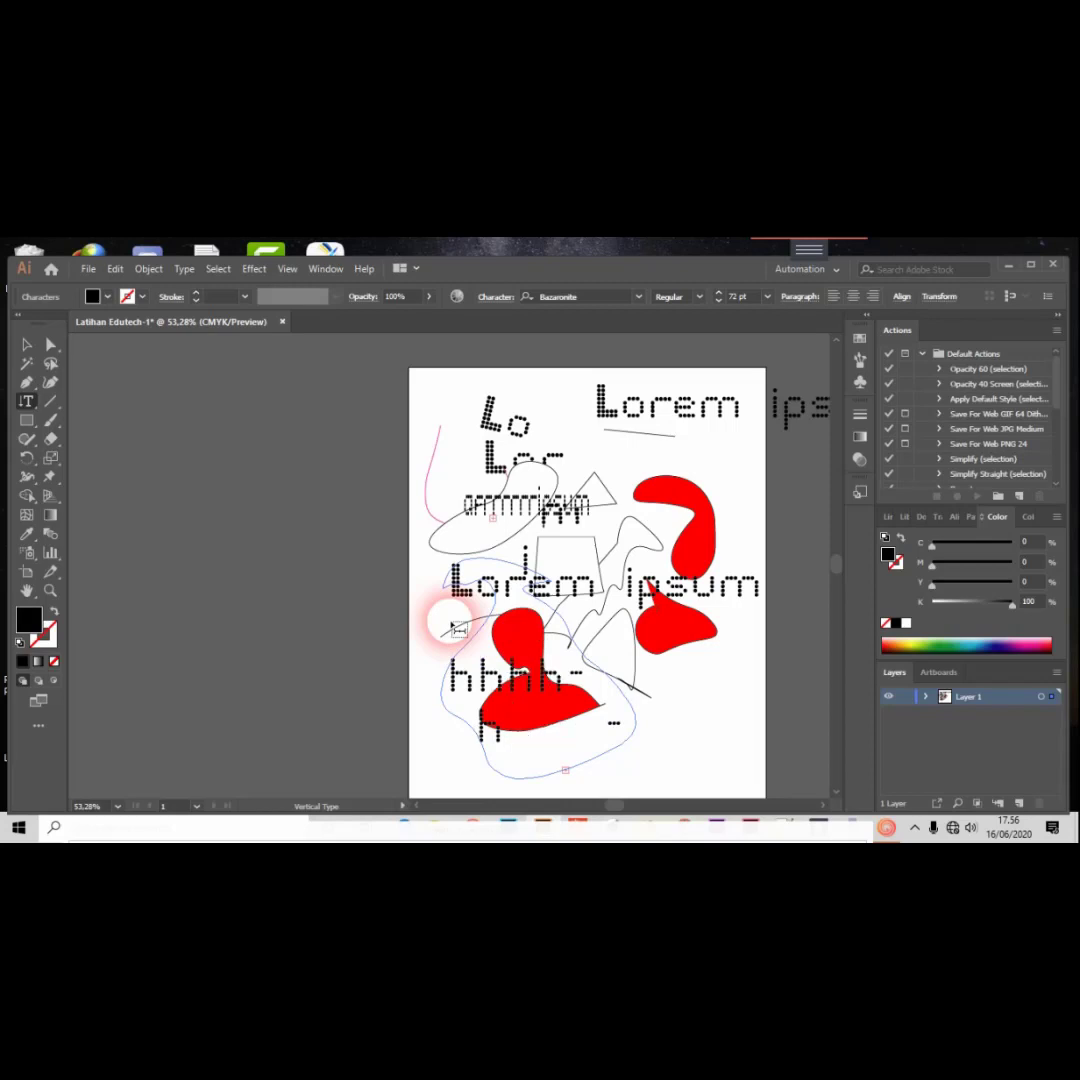
left_click_drag(451, 679, 571, 687)
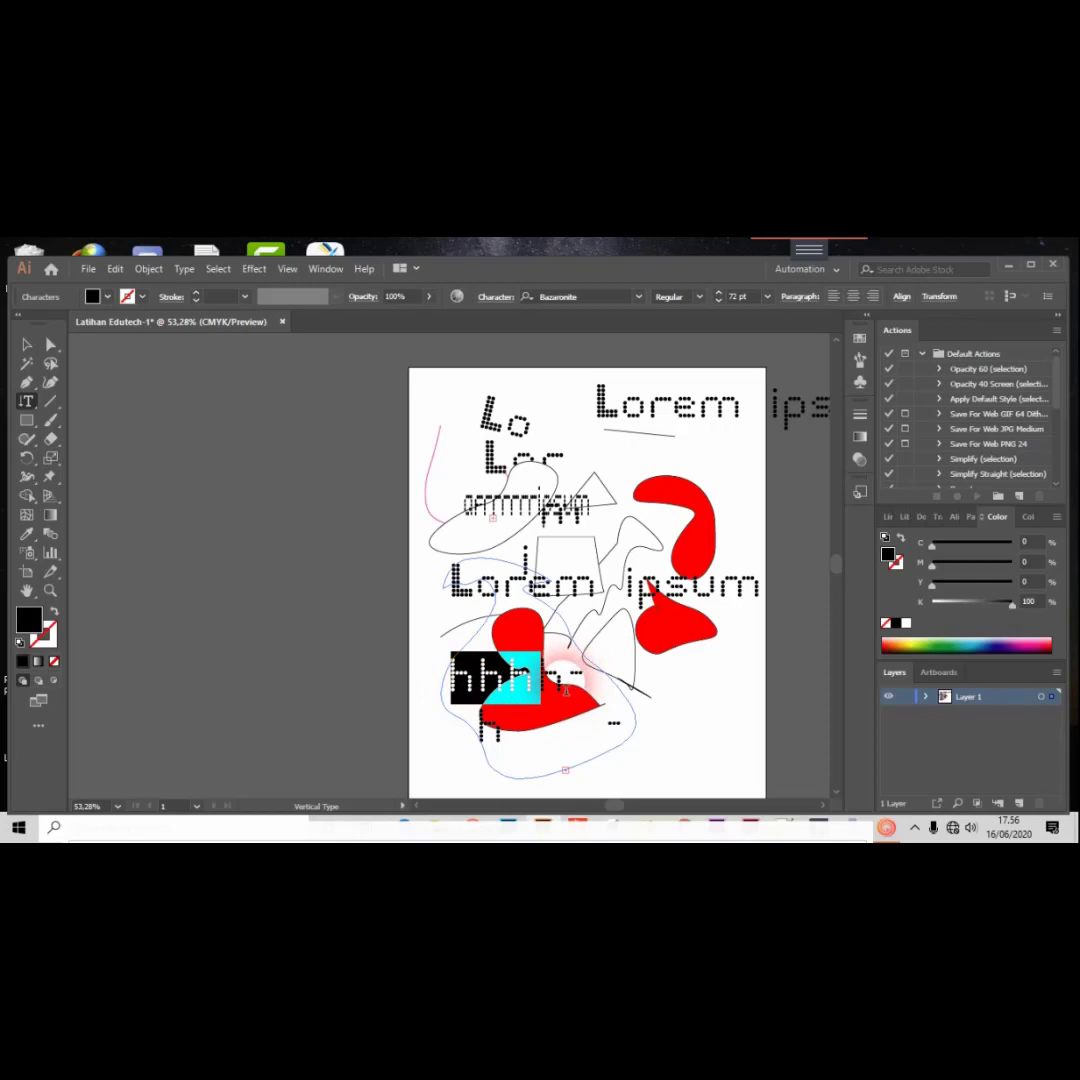
double_click(566, 690)
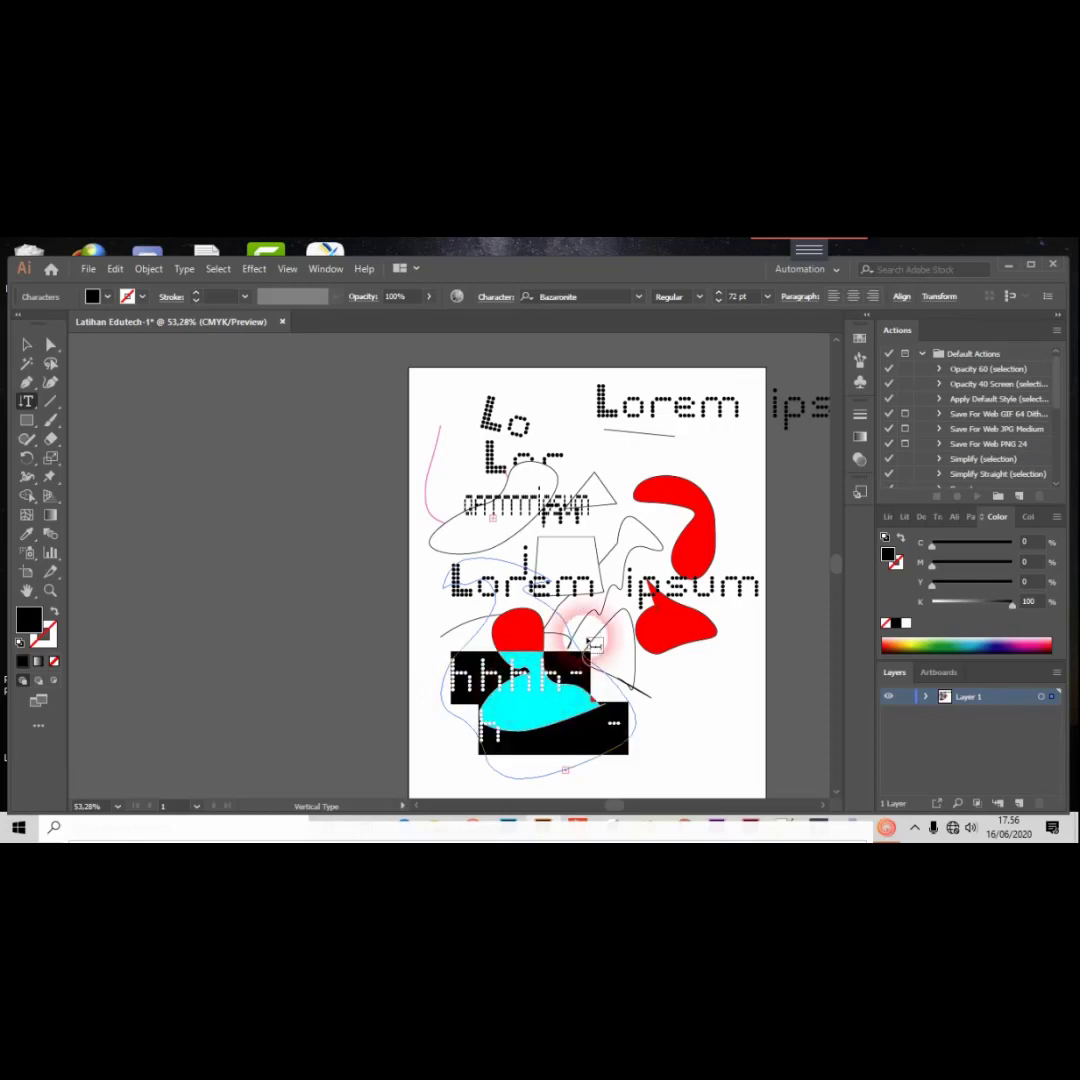
left_click(660, 668)
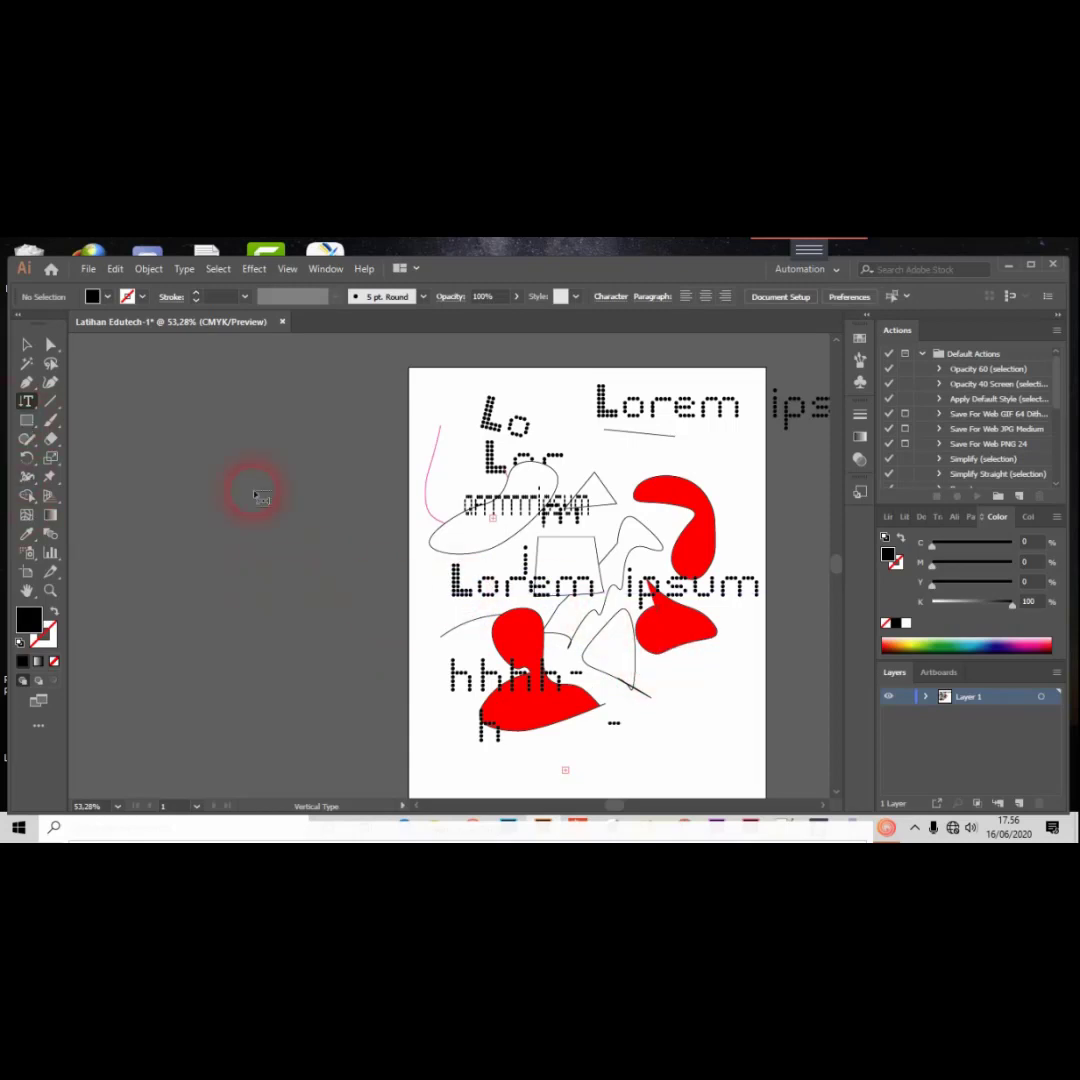
Add vertical placeholder text running down from the empty area below the right-hand red drop shape.
left_click(676, 678)
scroll(677, 680, "down", 5)
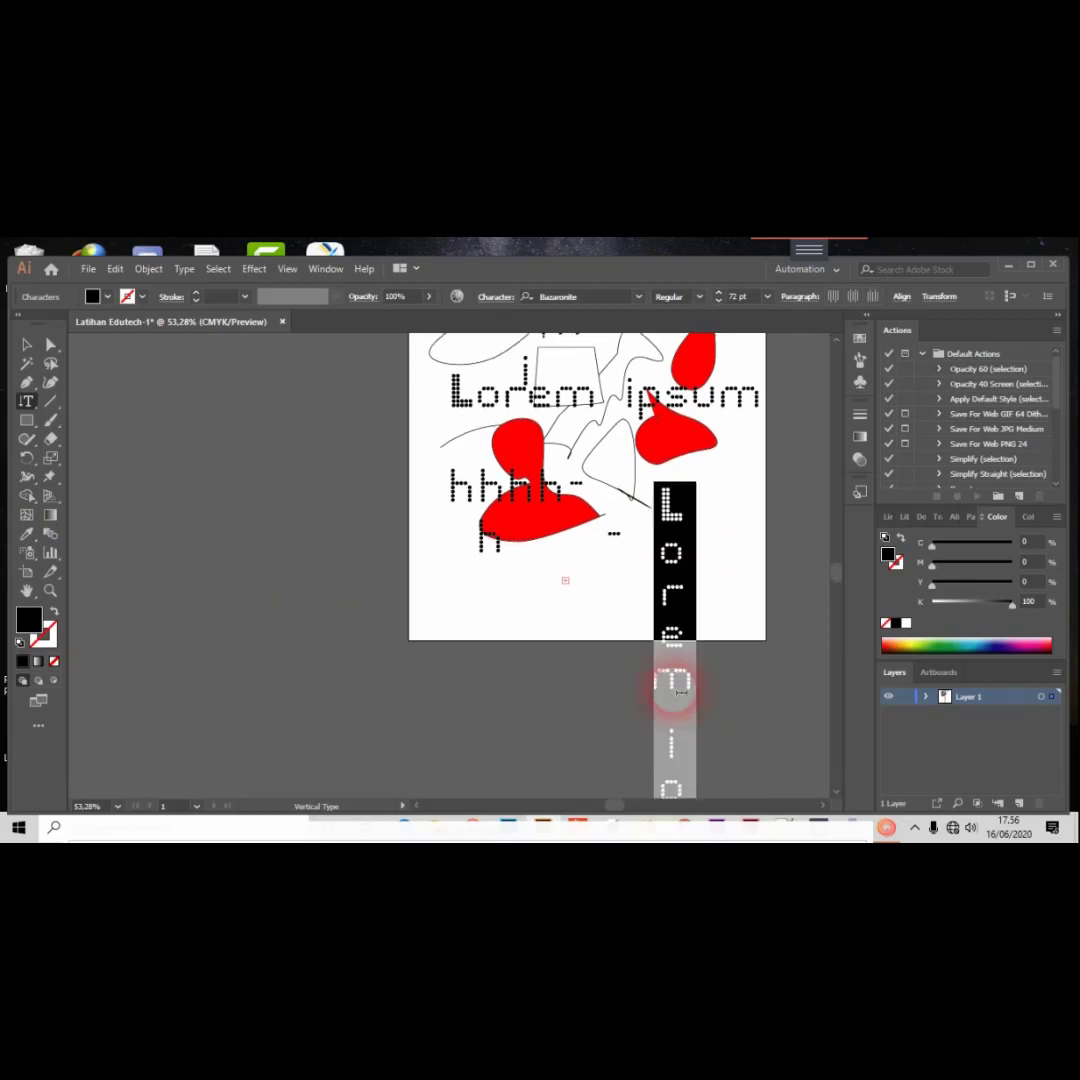
scroll(675, 692, "down", 1)
scroll(672, 690, "up", 4)
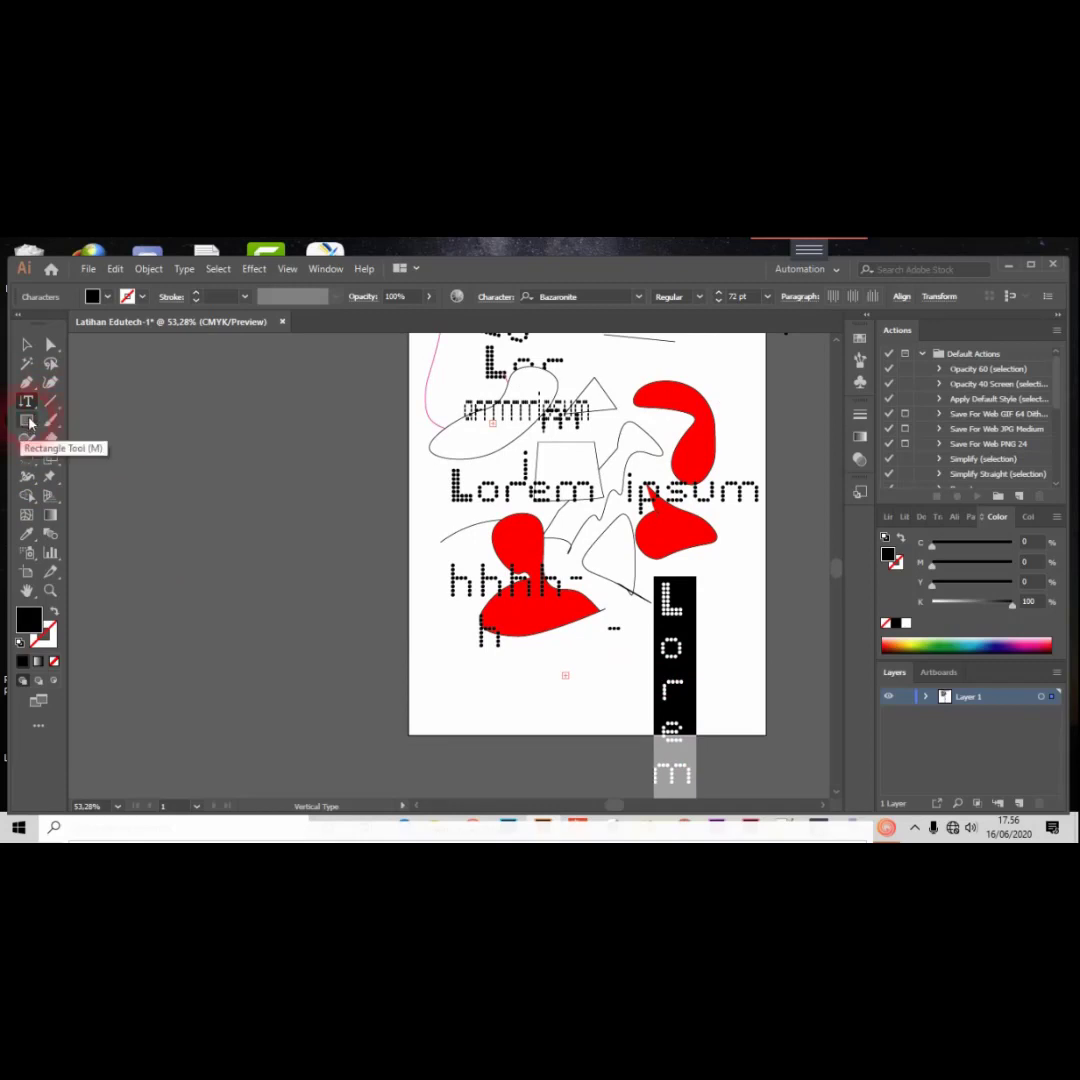
Deselect the vertical text and add a second artboard of about 478 by 604 pt beside the existing page through the document setup.
left_click(28, 421)
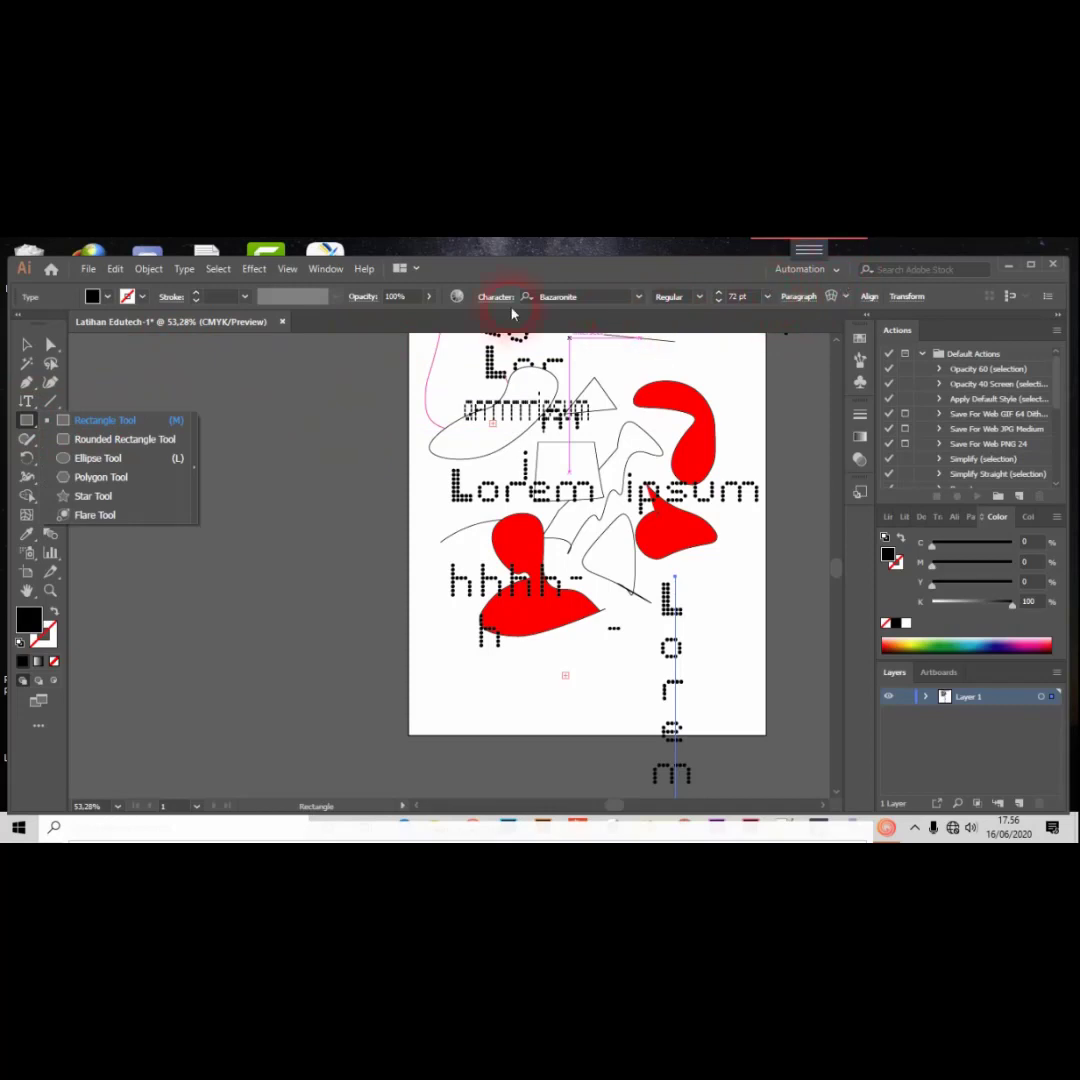
scroll(392, 319, "up", 1)
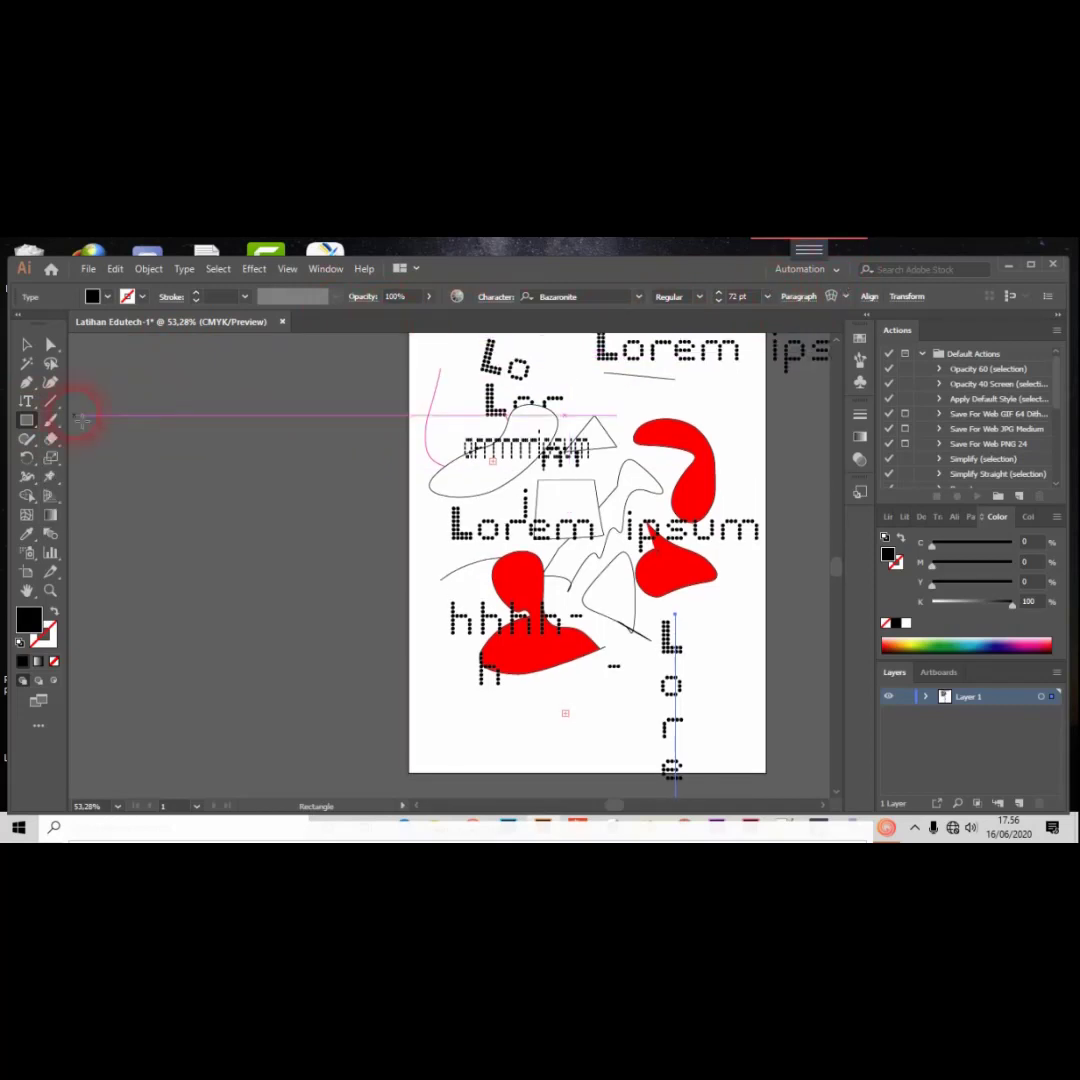
left_click(28, 346)
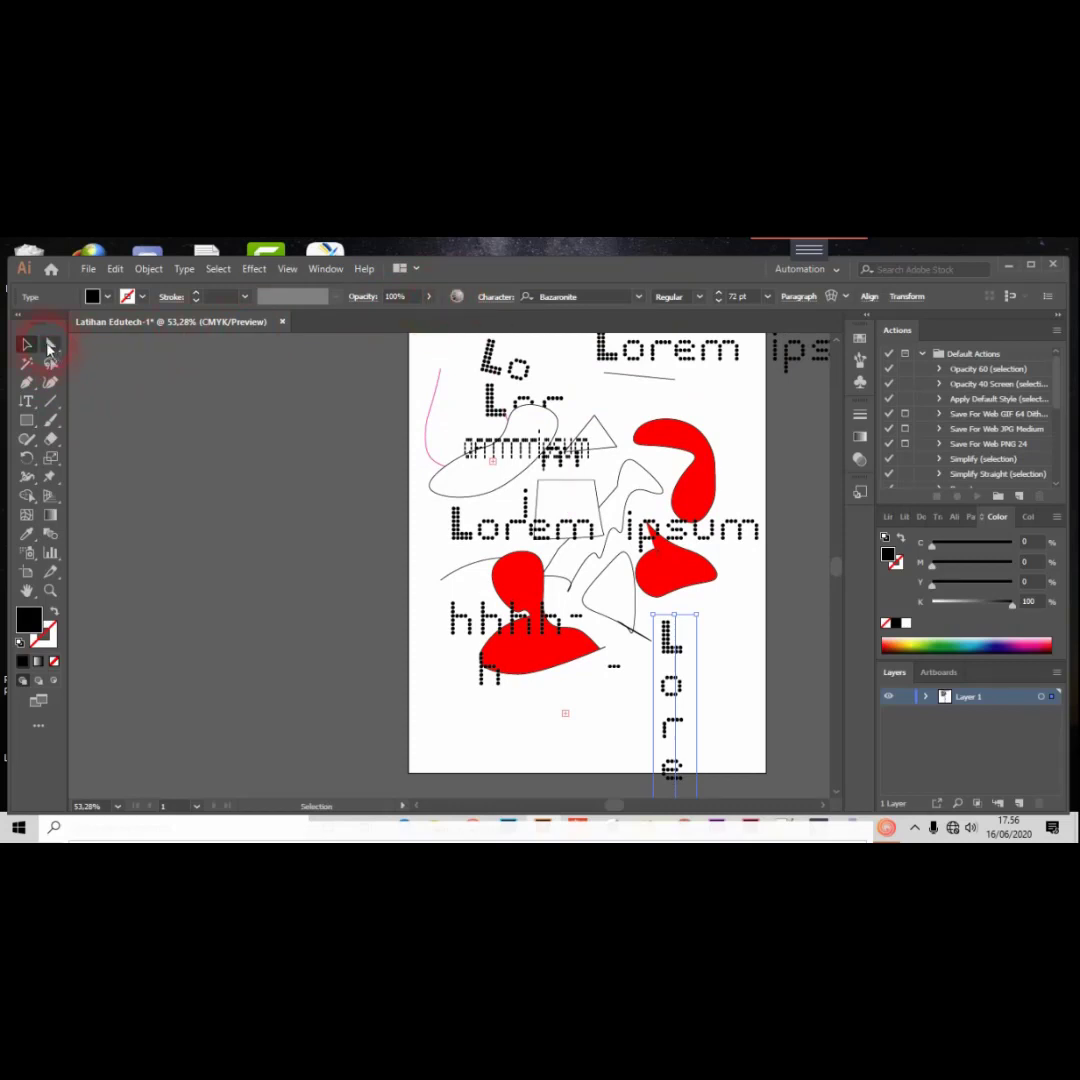
left_click(422, 379)
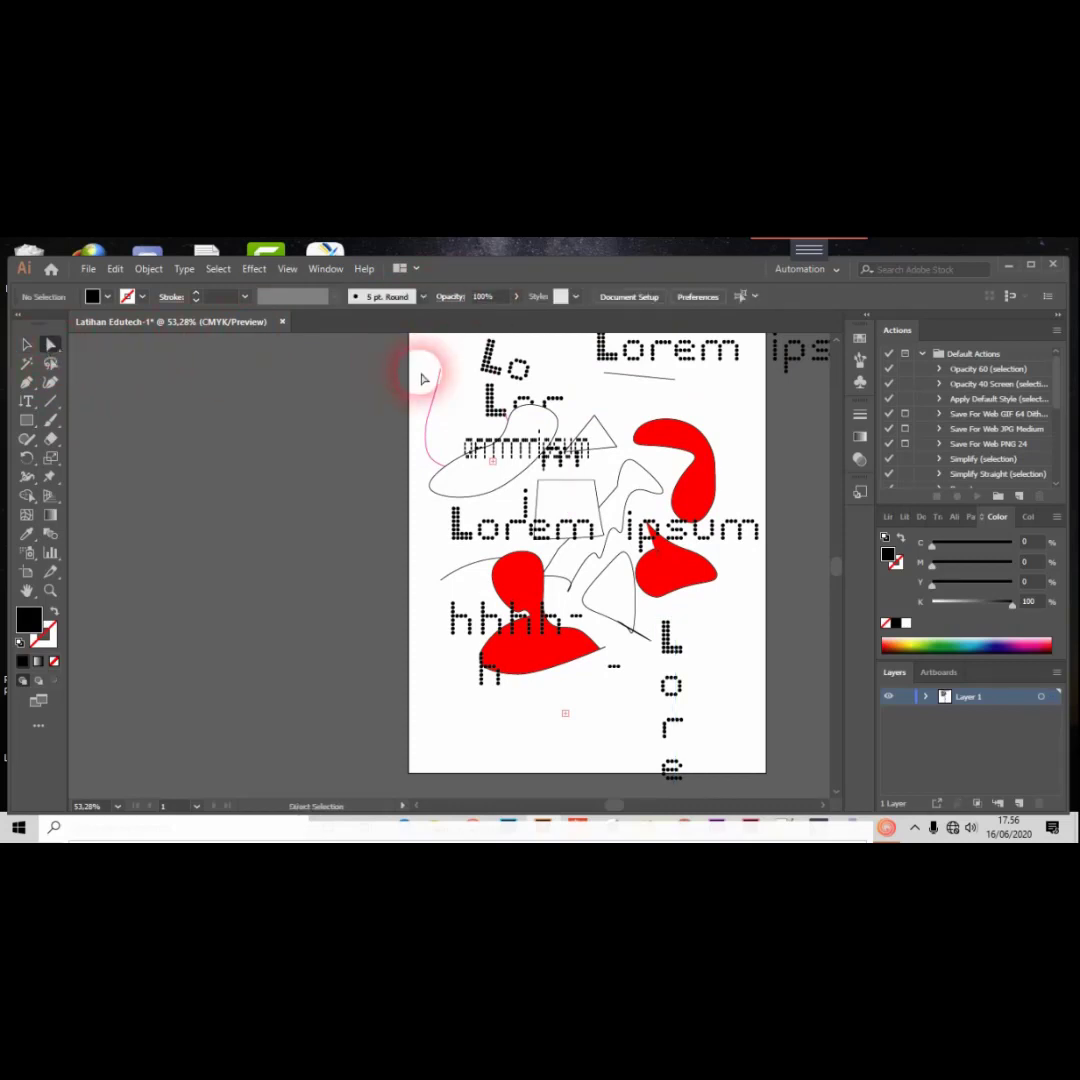
left_click(623, 298)
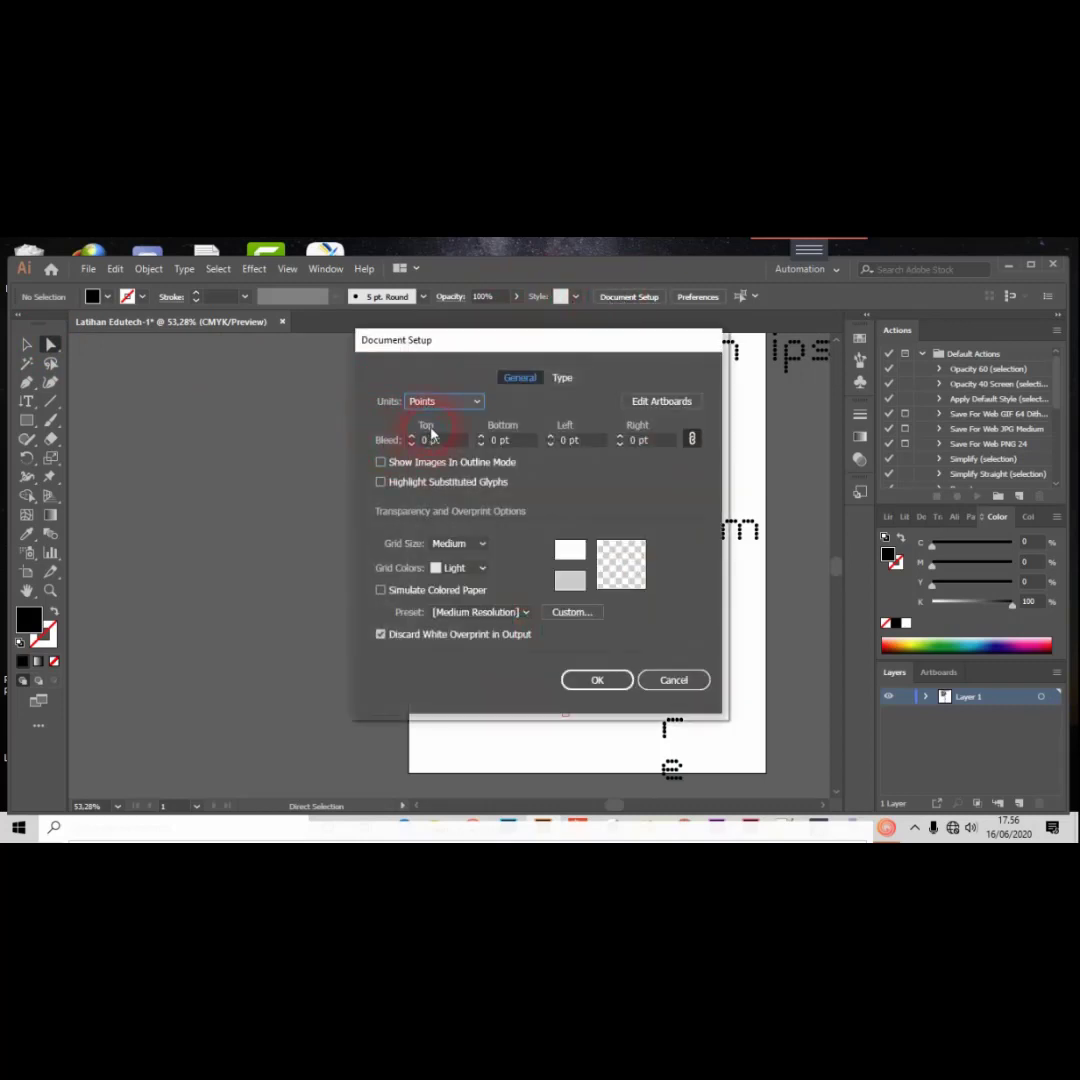
left_click(668, 403)
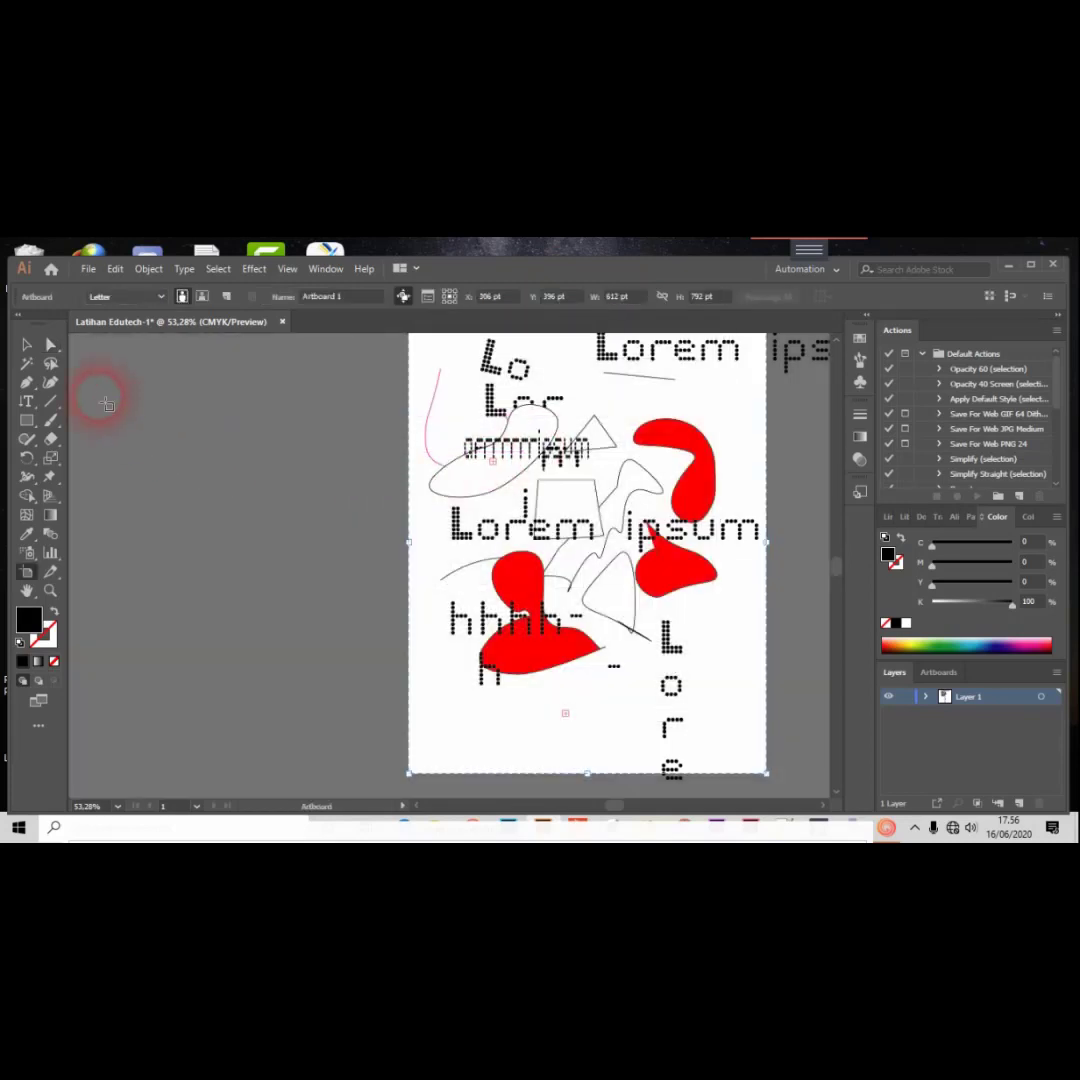
left_click_drag(101, 398, 378, 748)
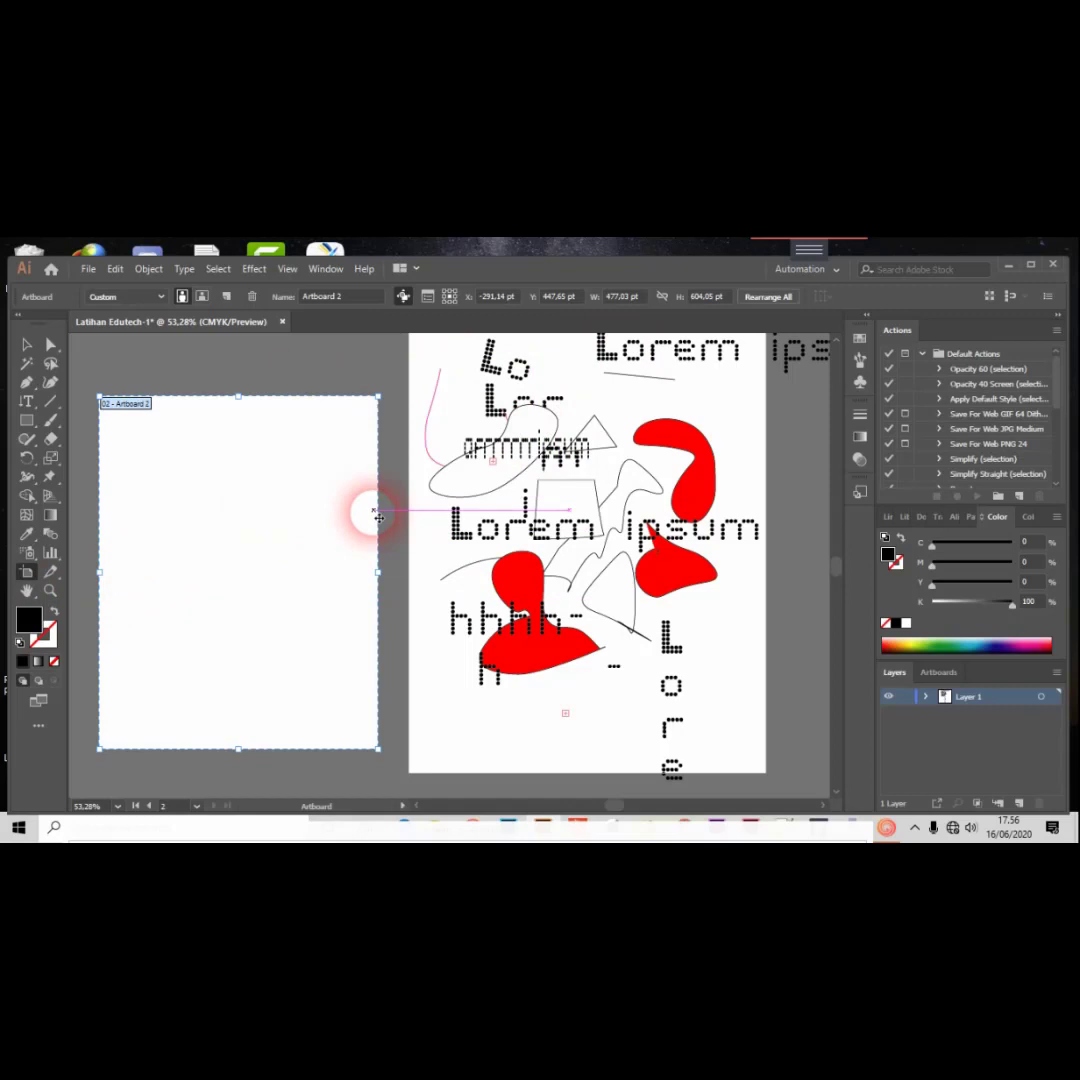
Draw a black rectangle near the upper-left corner of the new artboard and round its corners to the maximum.
left_click(27, 421)
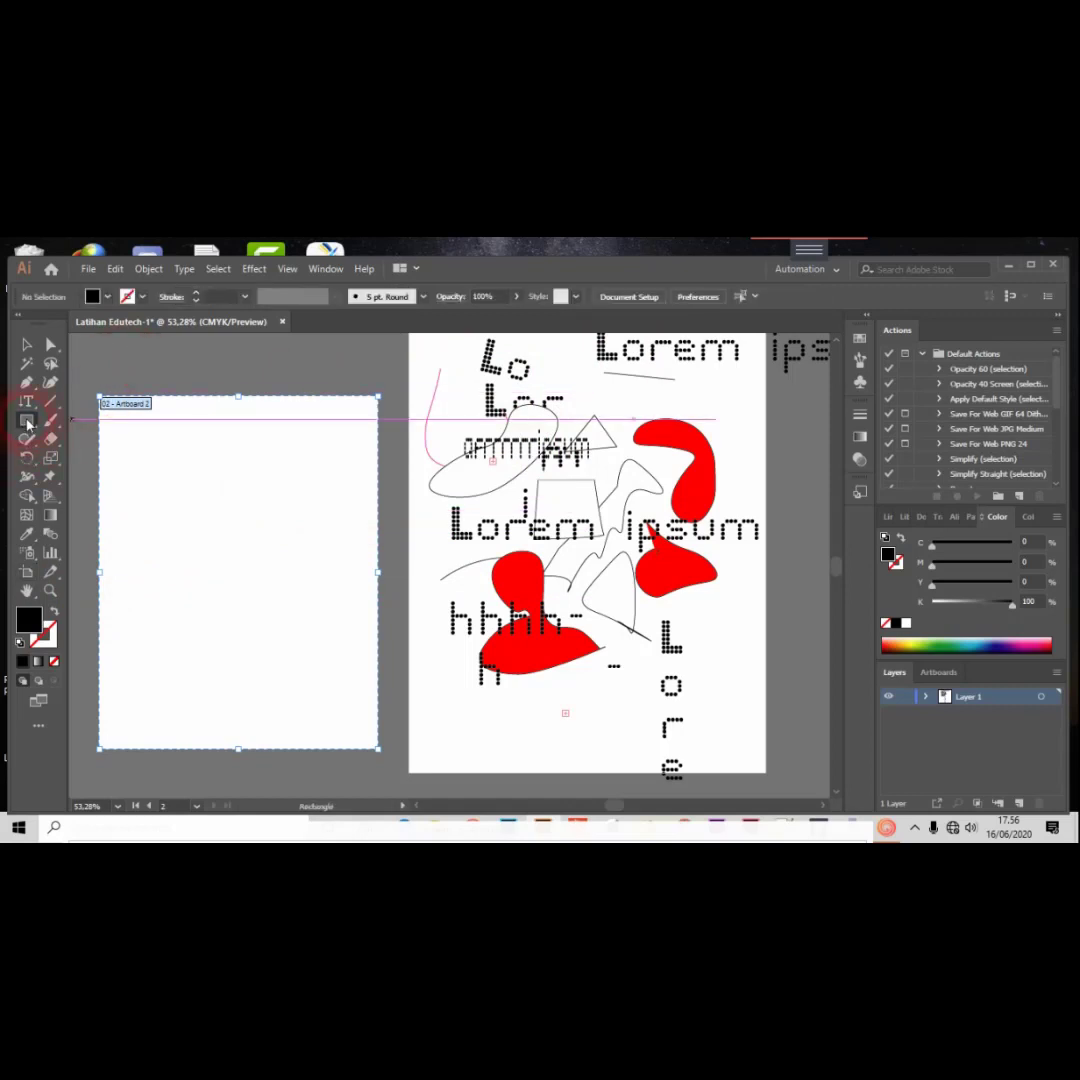
mouse_move(27, 424)
left_mouse_down()
mouse_move(120, 434)
mouse_move(162, 506)
mouse_move(198, 525)
left_mouse_up()
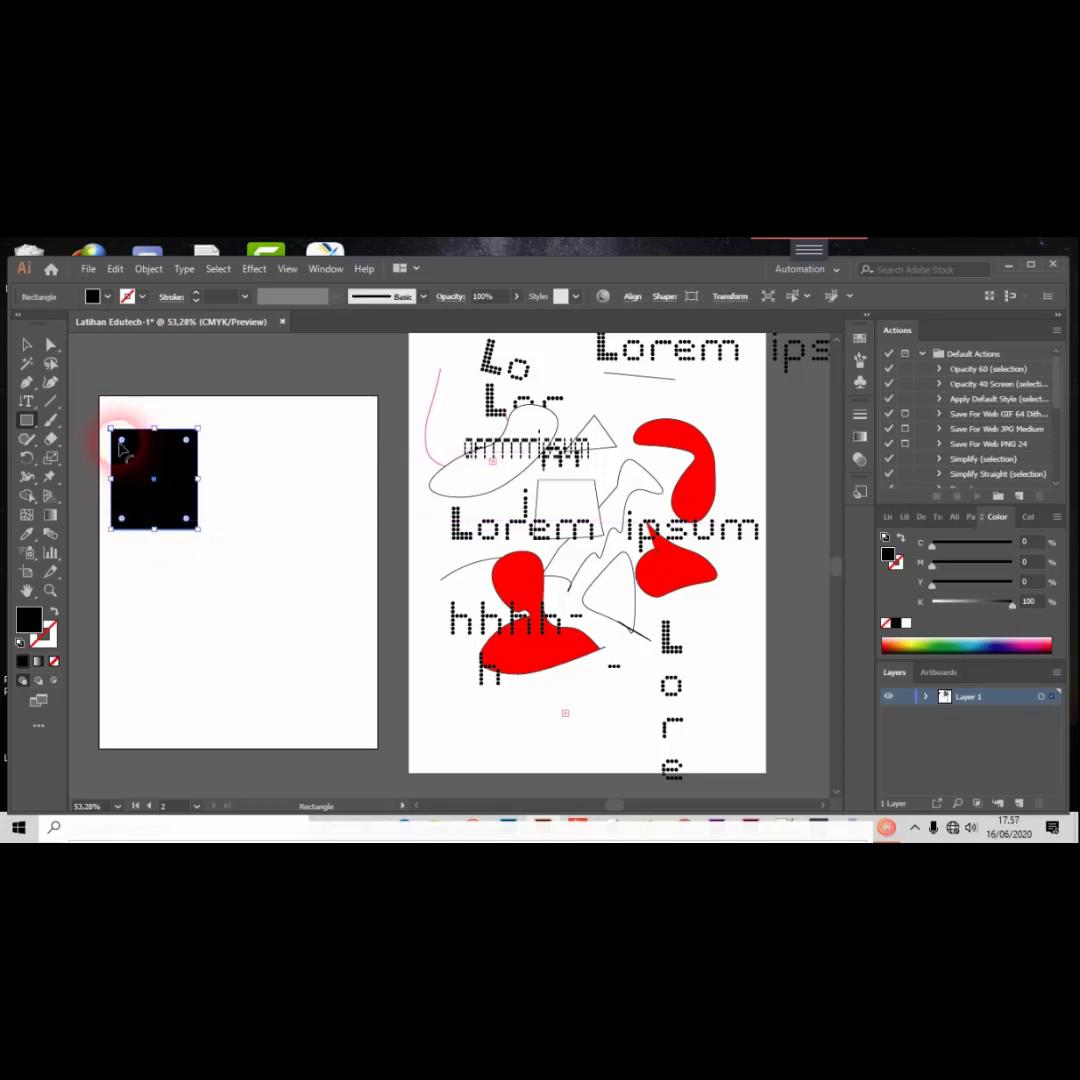
left_click_drag(122, 447, 150, 487)
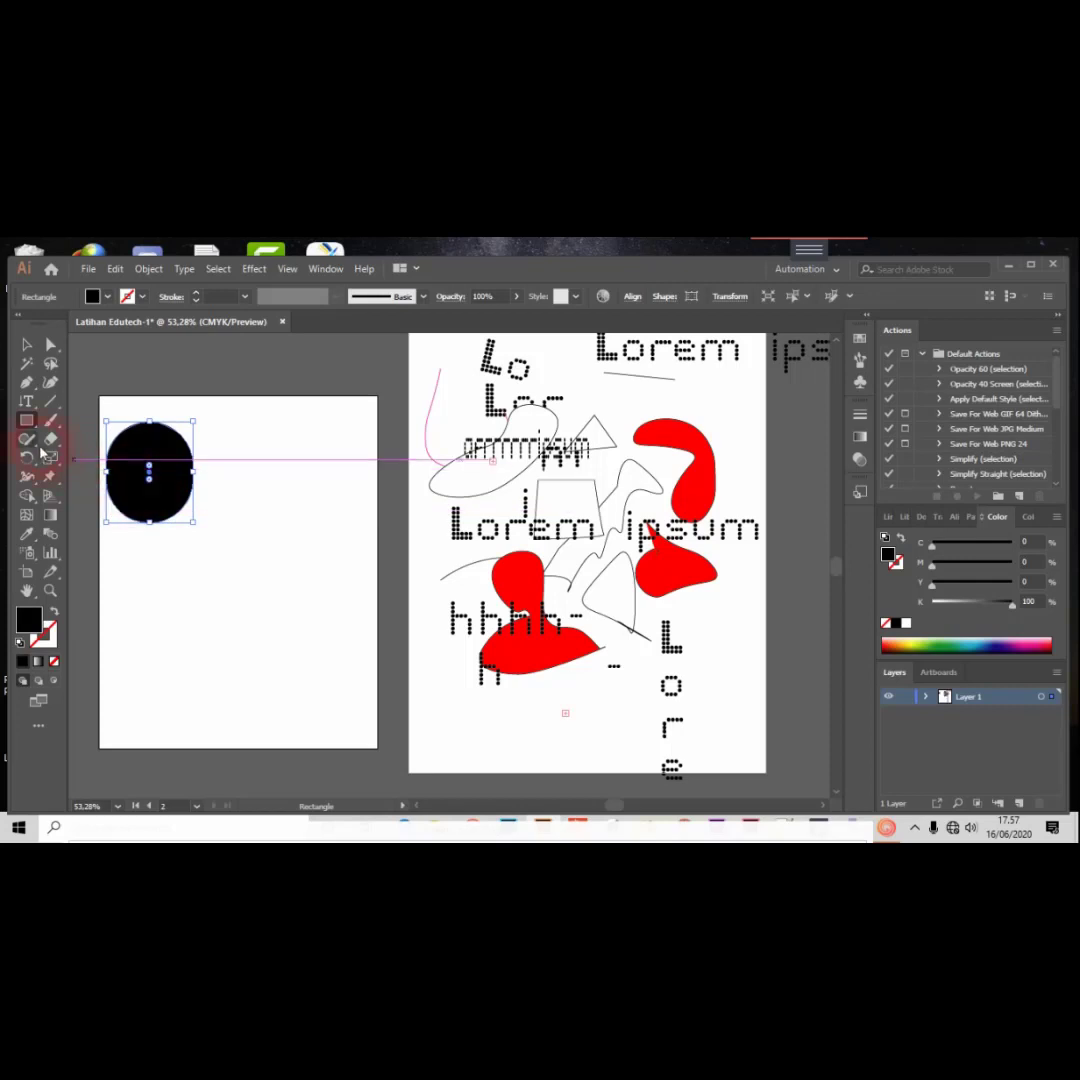
With the Rounded Rectangle tool, draw a taller black shape near the artboard's right edge and round its corners into a pill.
left_click(30, 422)
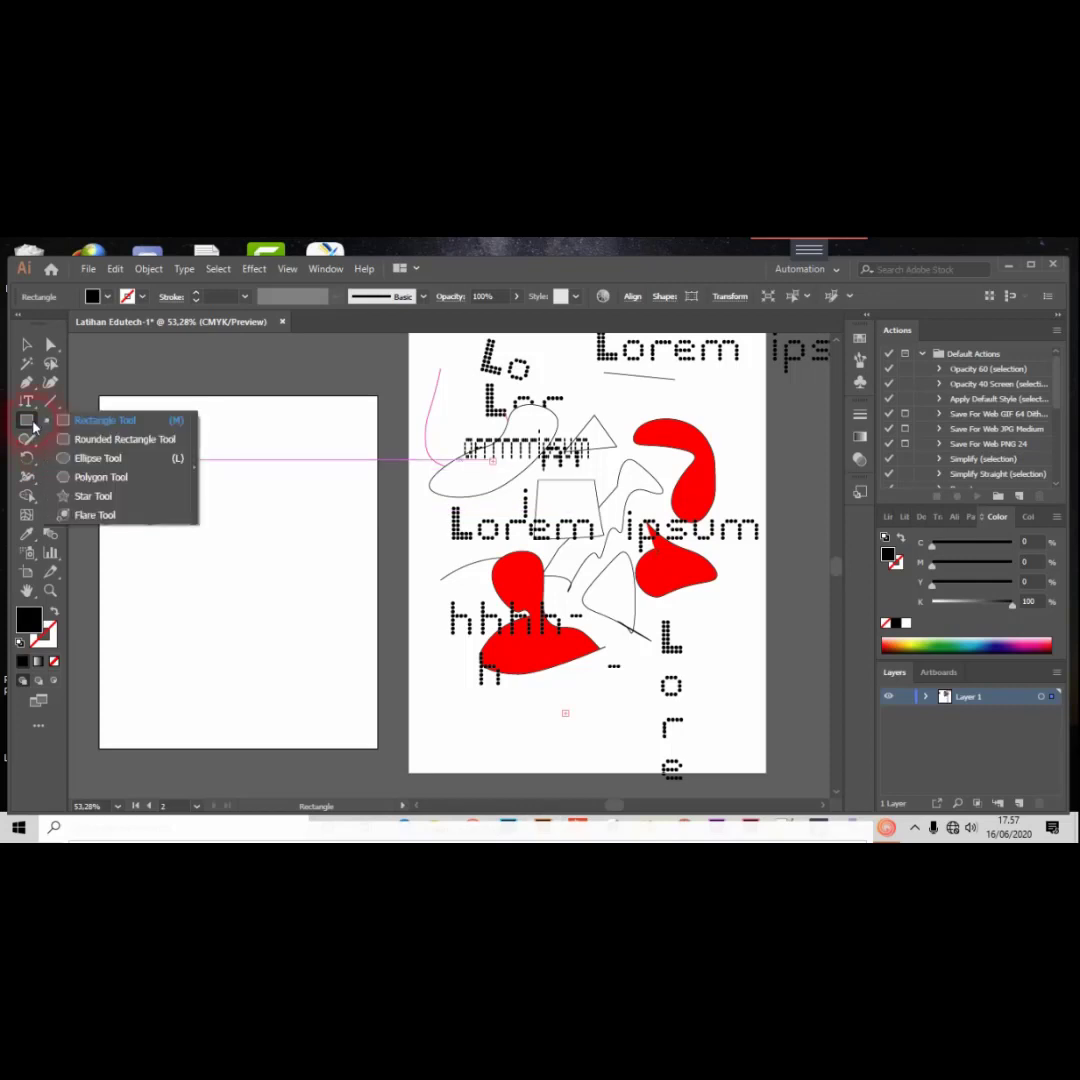
left_click(124, 439)
left_click_drag(240, 477, 322, 600)
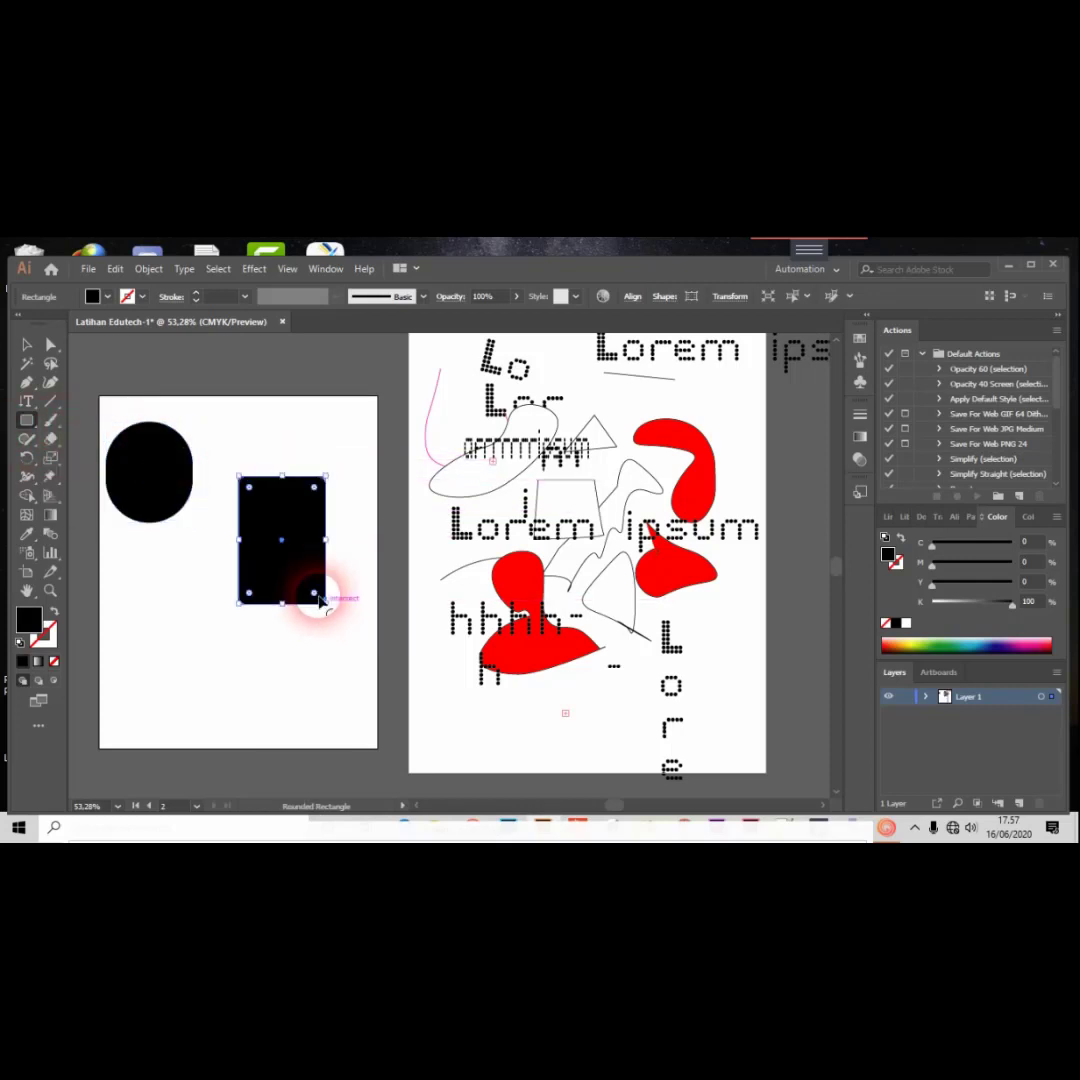
left_click_drag(249, 490, 284, 540)
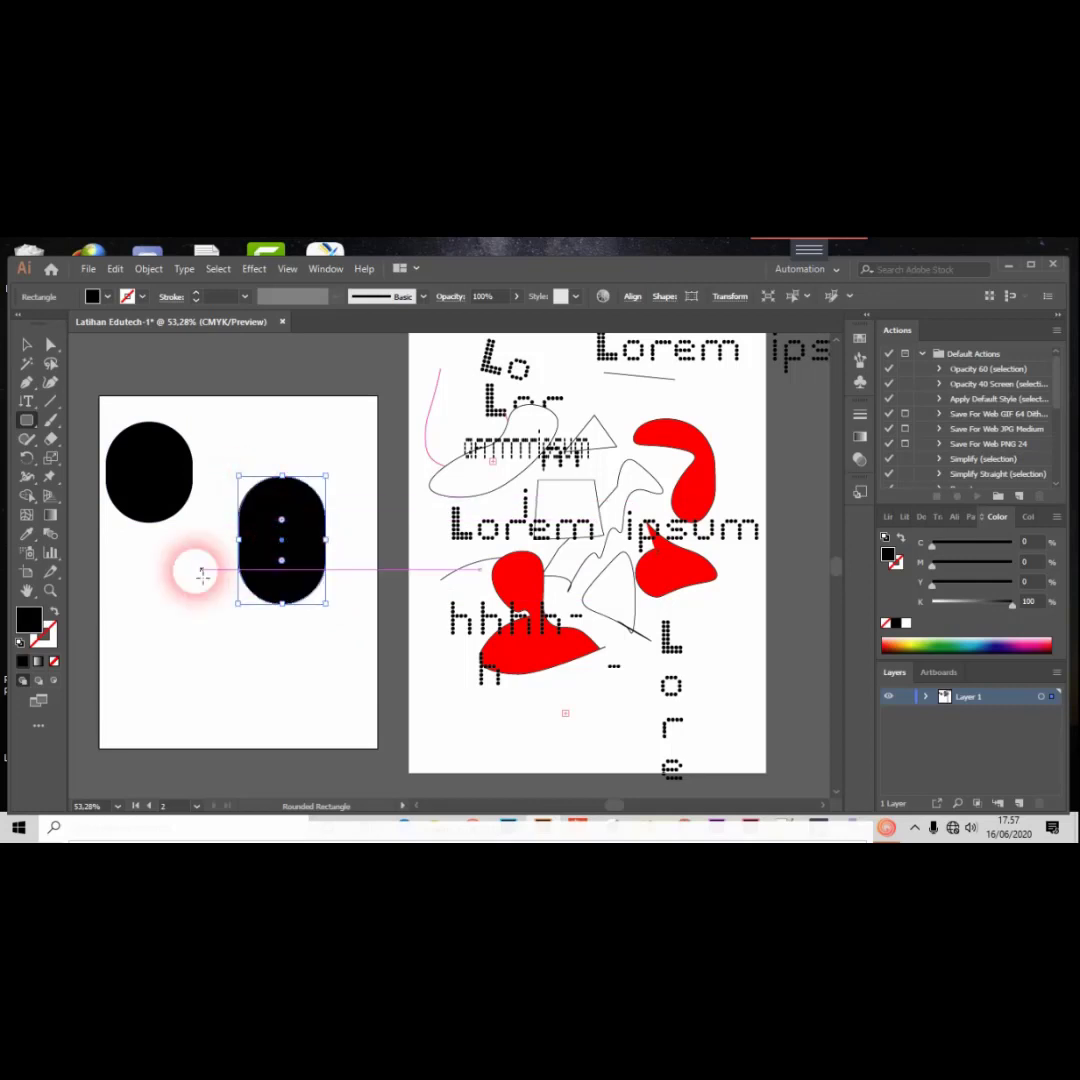
Draw a black ellipse below the first rounded shape, widen it slightly to the left and swing its pie-angle handle to its lower right.
left_click(28, 423)
left_click(110, 456)
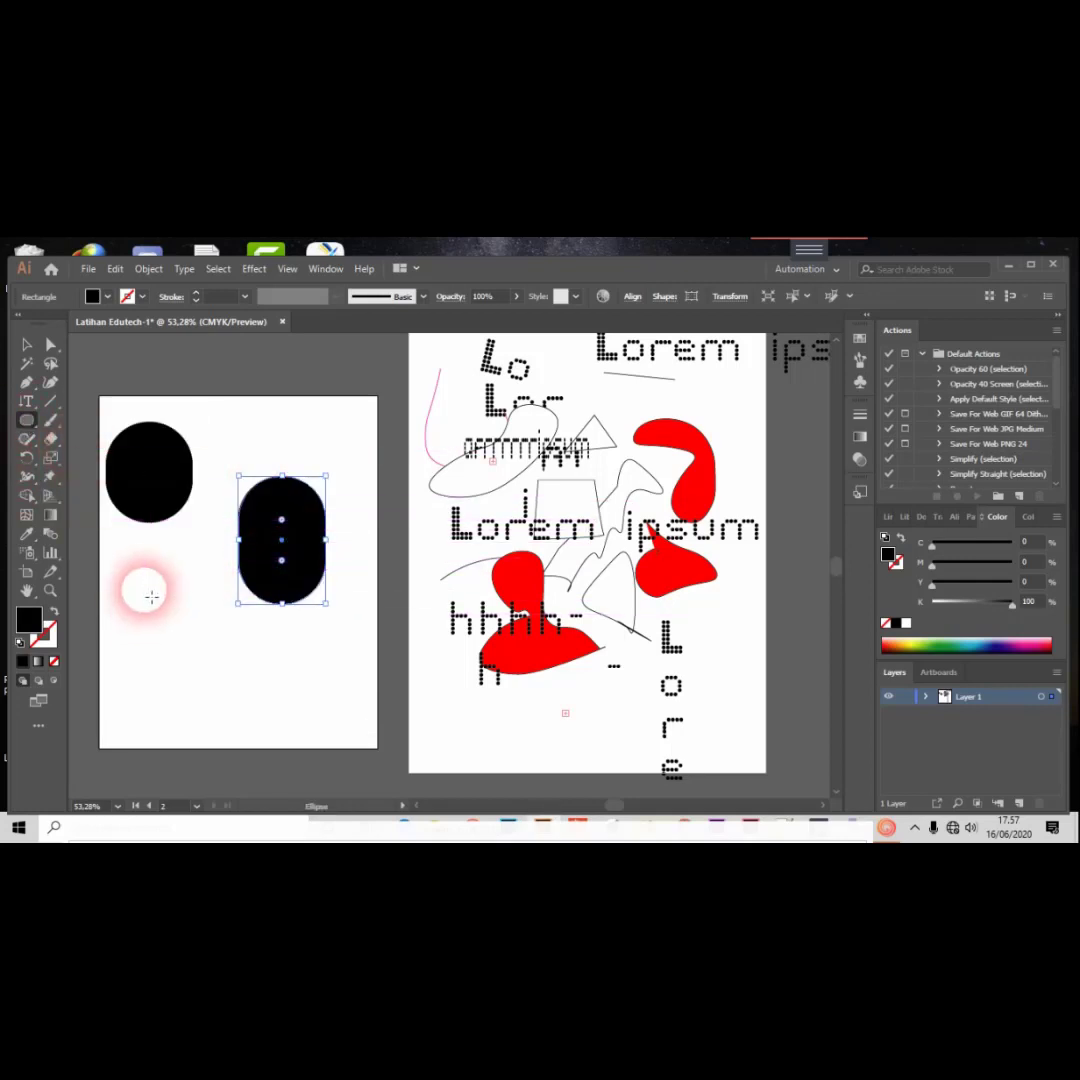
left_click_drag(143, 589, 221, 667)
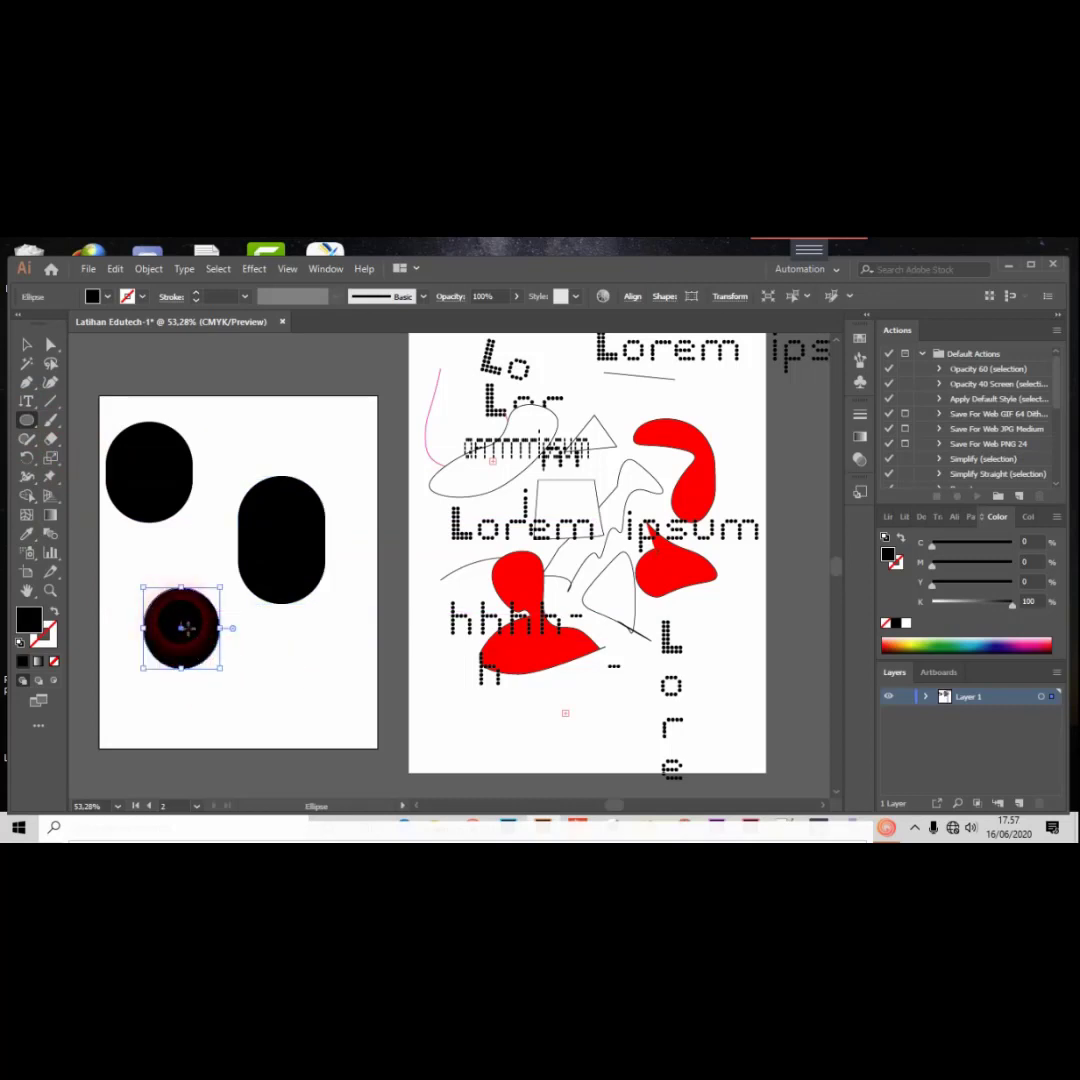
left_click_drag(144, 628, 129, 628)
left_click_drag(233, 634, 210, 672)
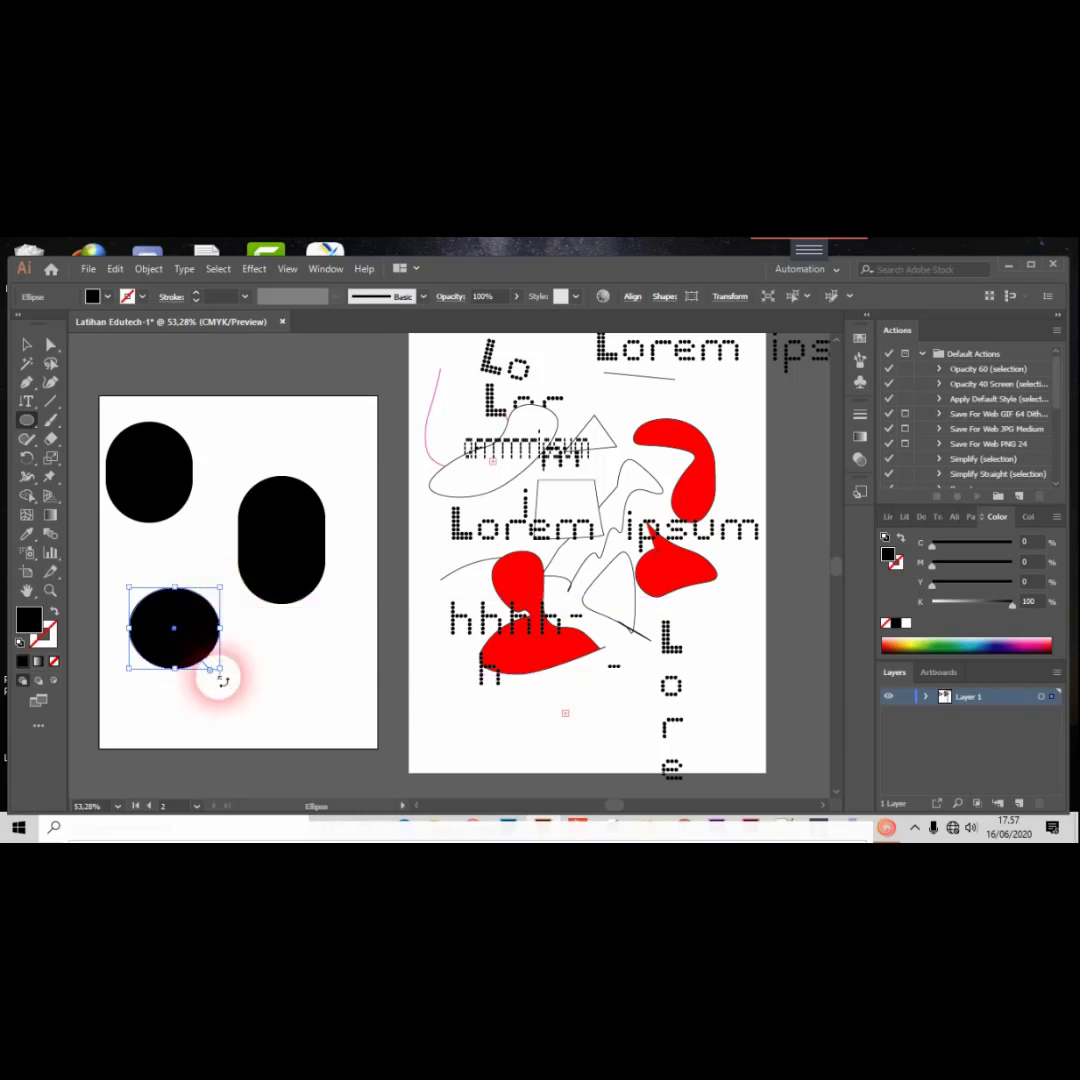
With the Polygon tool, draw a tilted hexagon across the new artboard's upper edge, overlapping the first rounded shape.
left_click(28, 423)
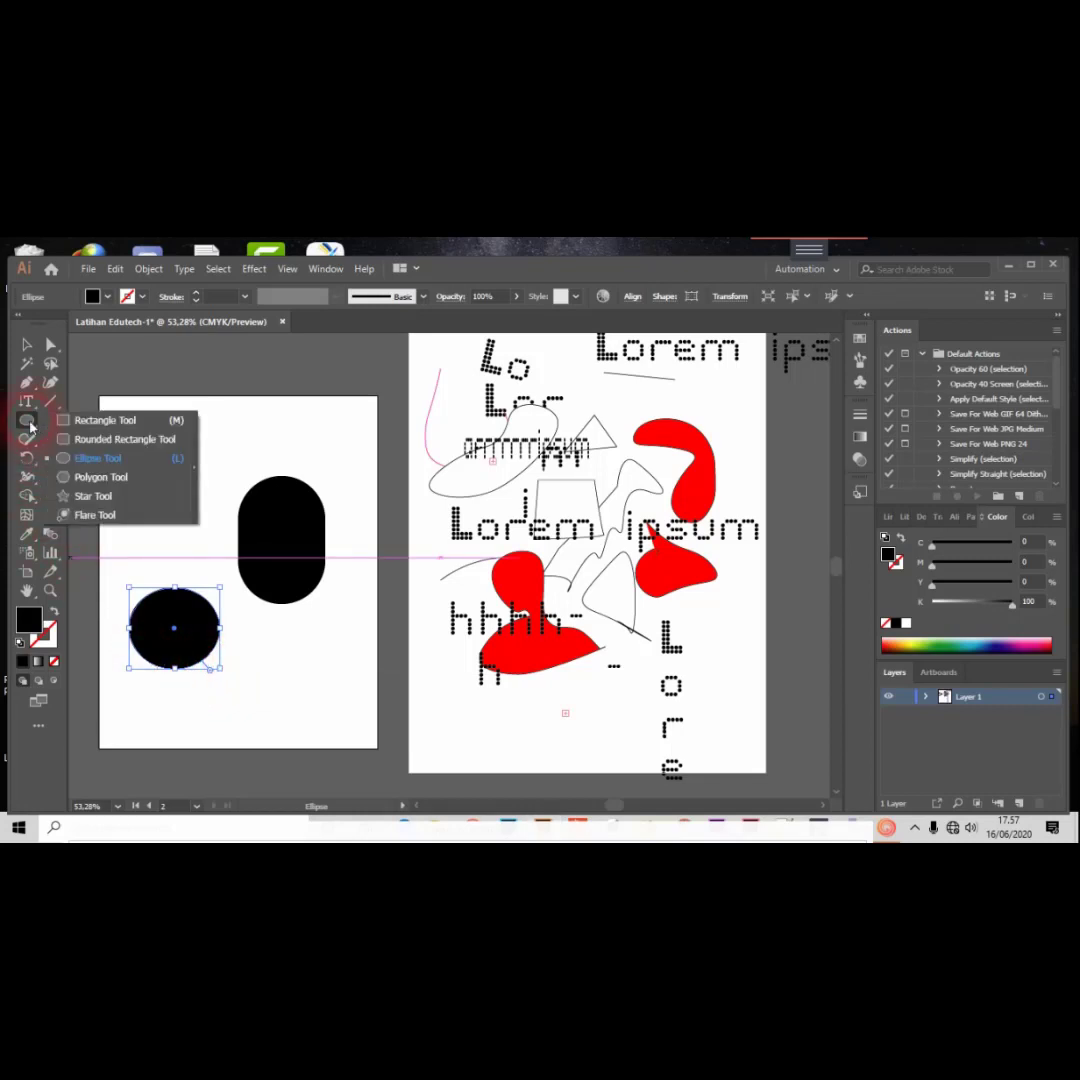
left_click(99, 478)
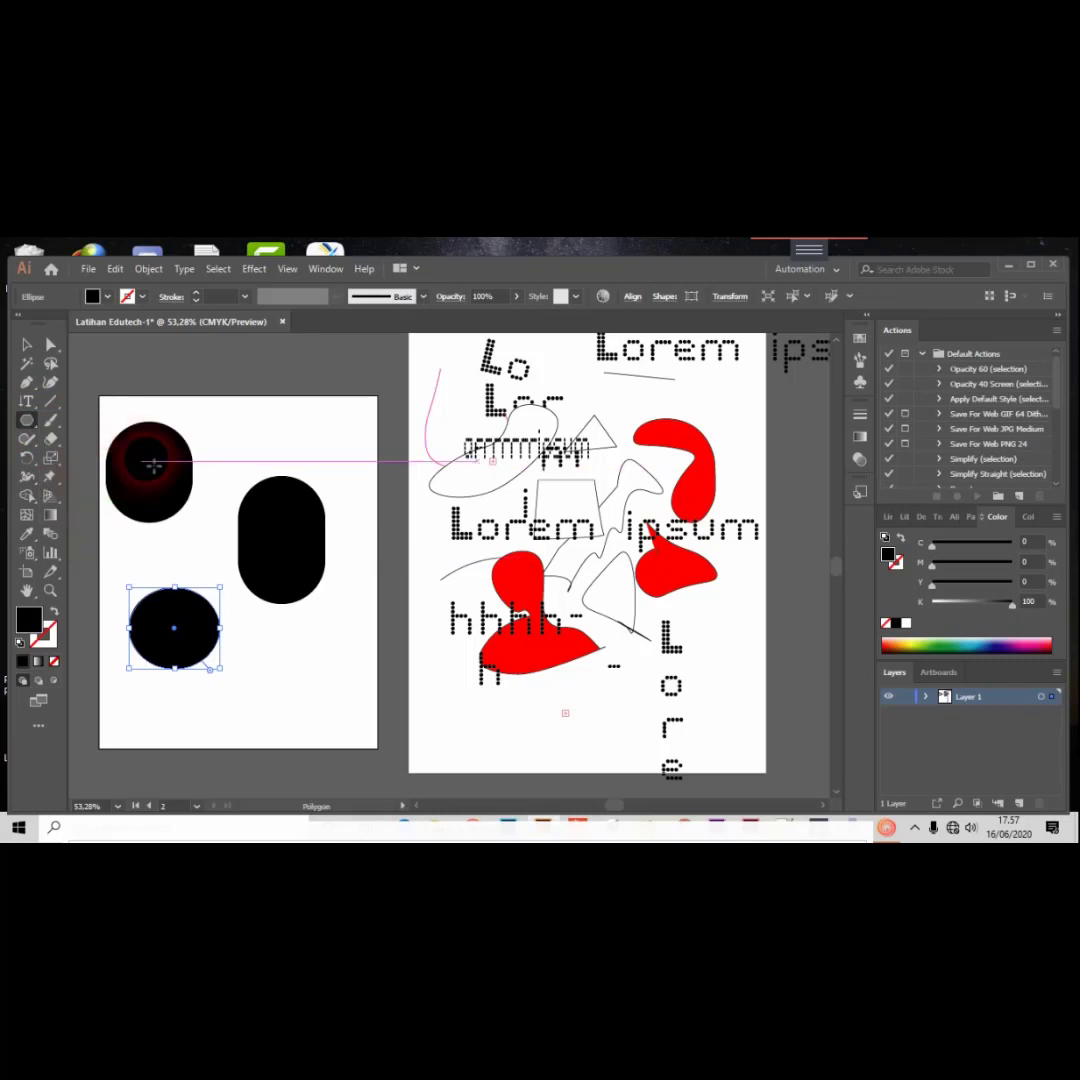
left_click_drag(221, 419, 148, 449)
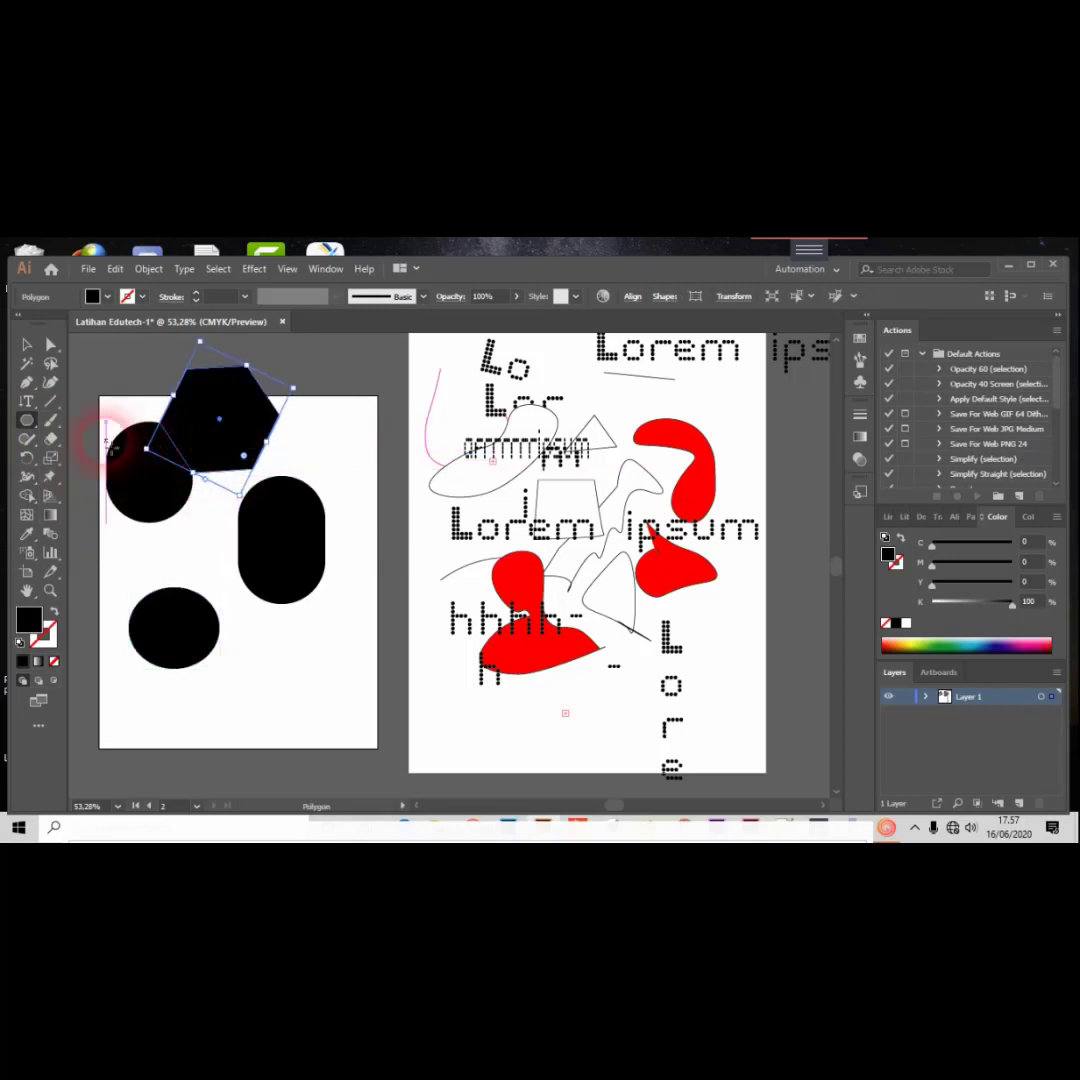
Try red and brown swatches on the hexagon, settling on a purple fill of C 60, M 90, Y 0, K 0.
left_click(106, 297)
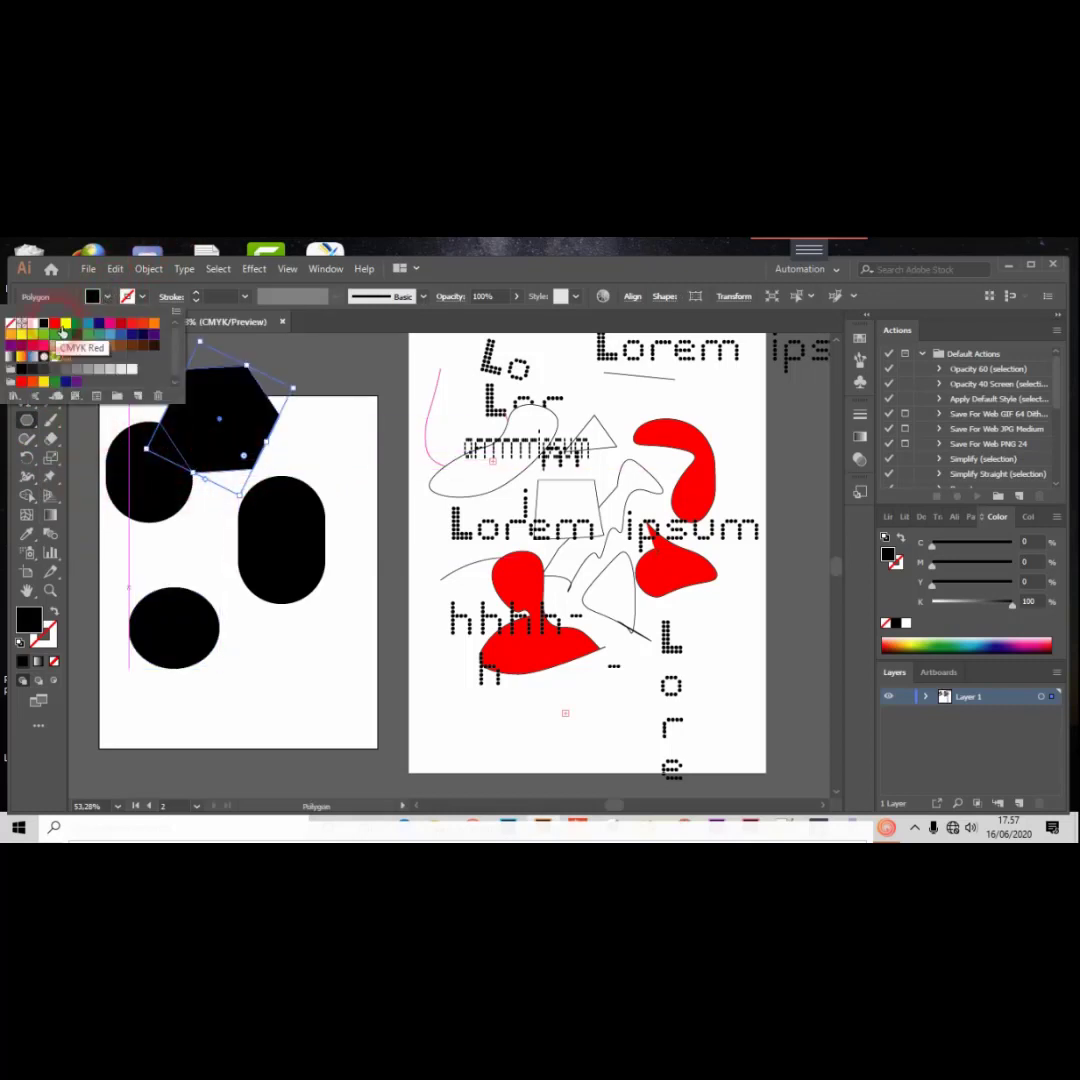
left_click(57, 324)
left_click(122, 327)
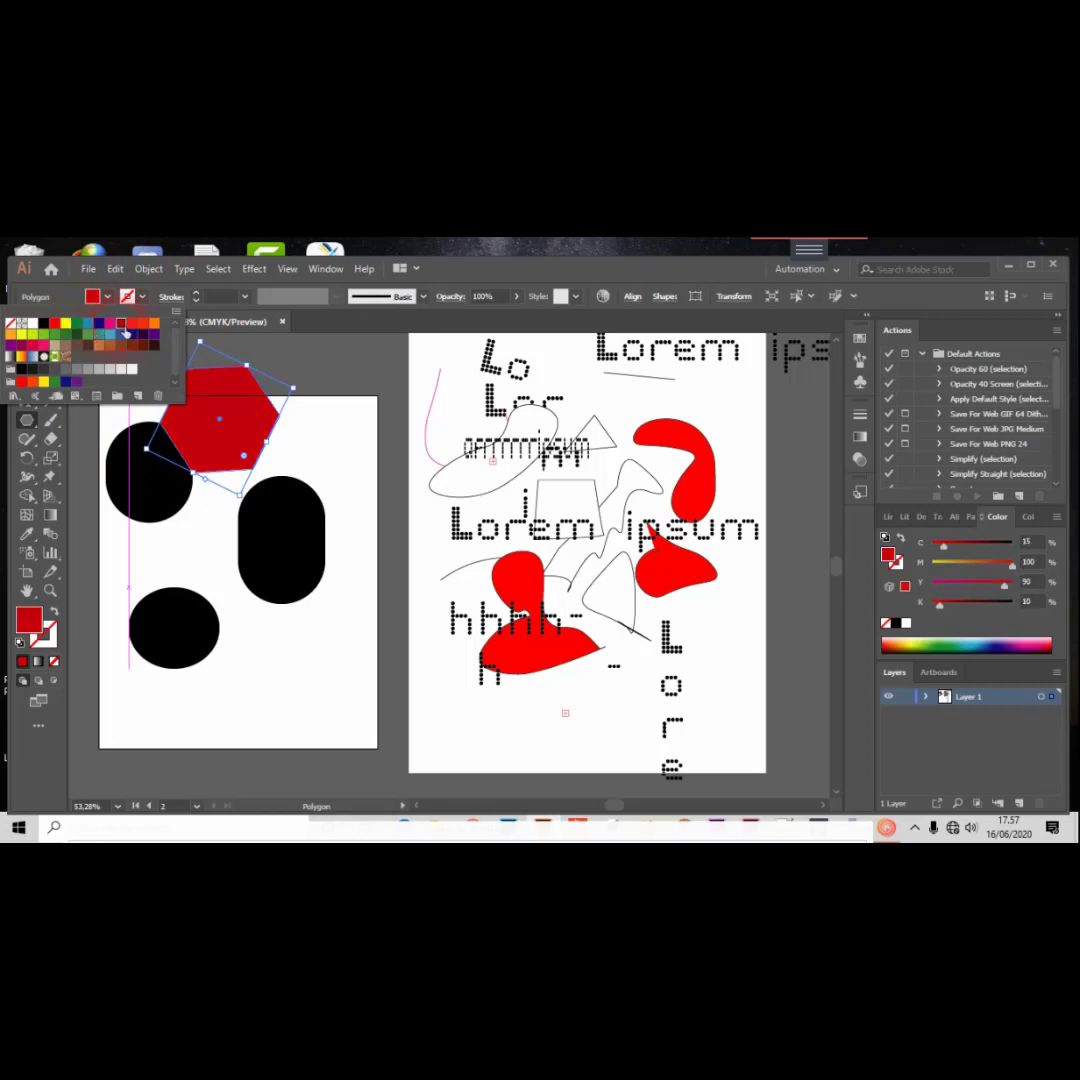
left_click(111, 346)
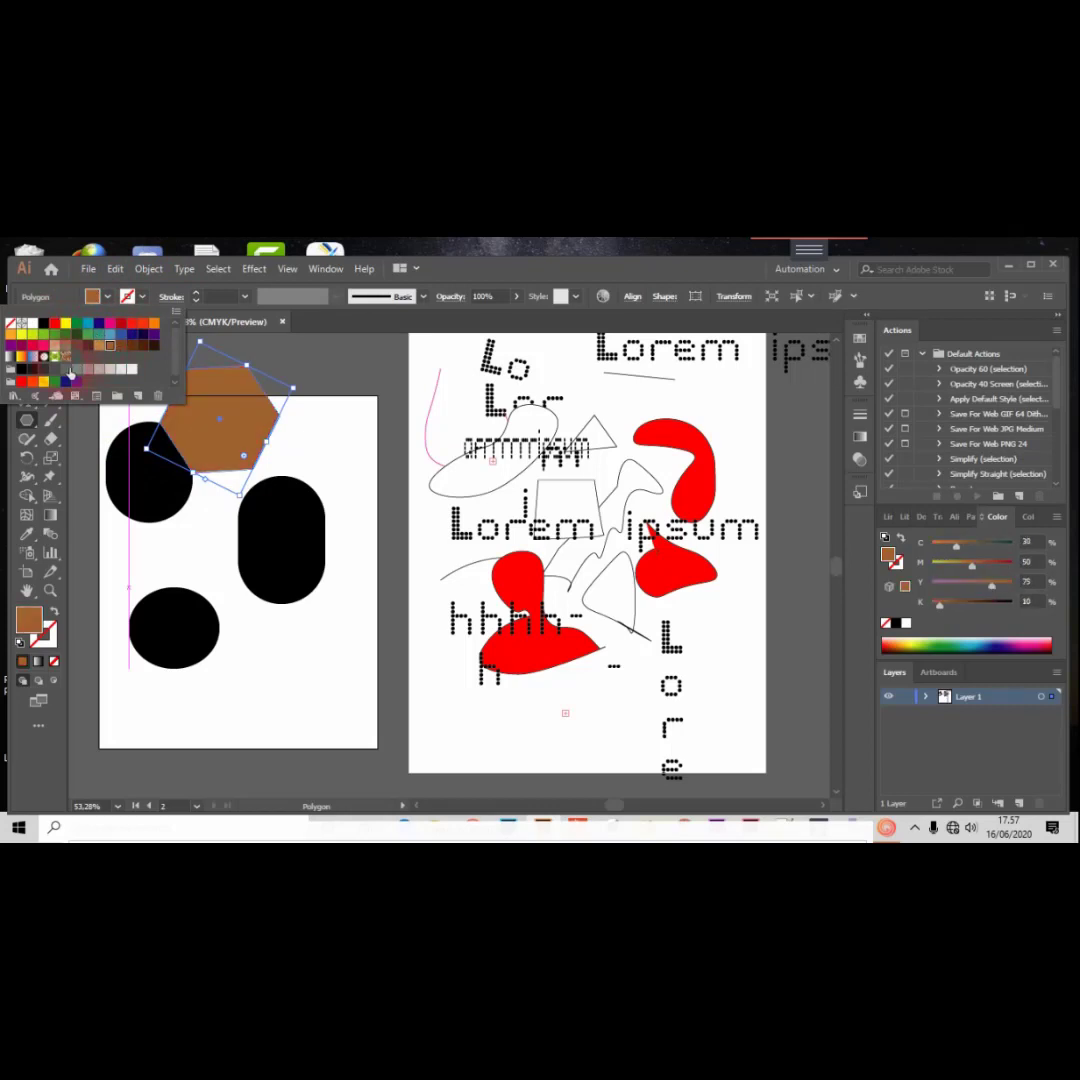
left_click(78, 383)
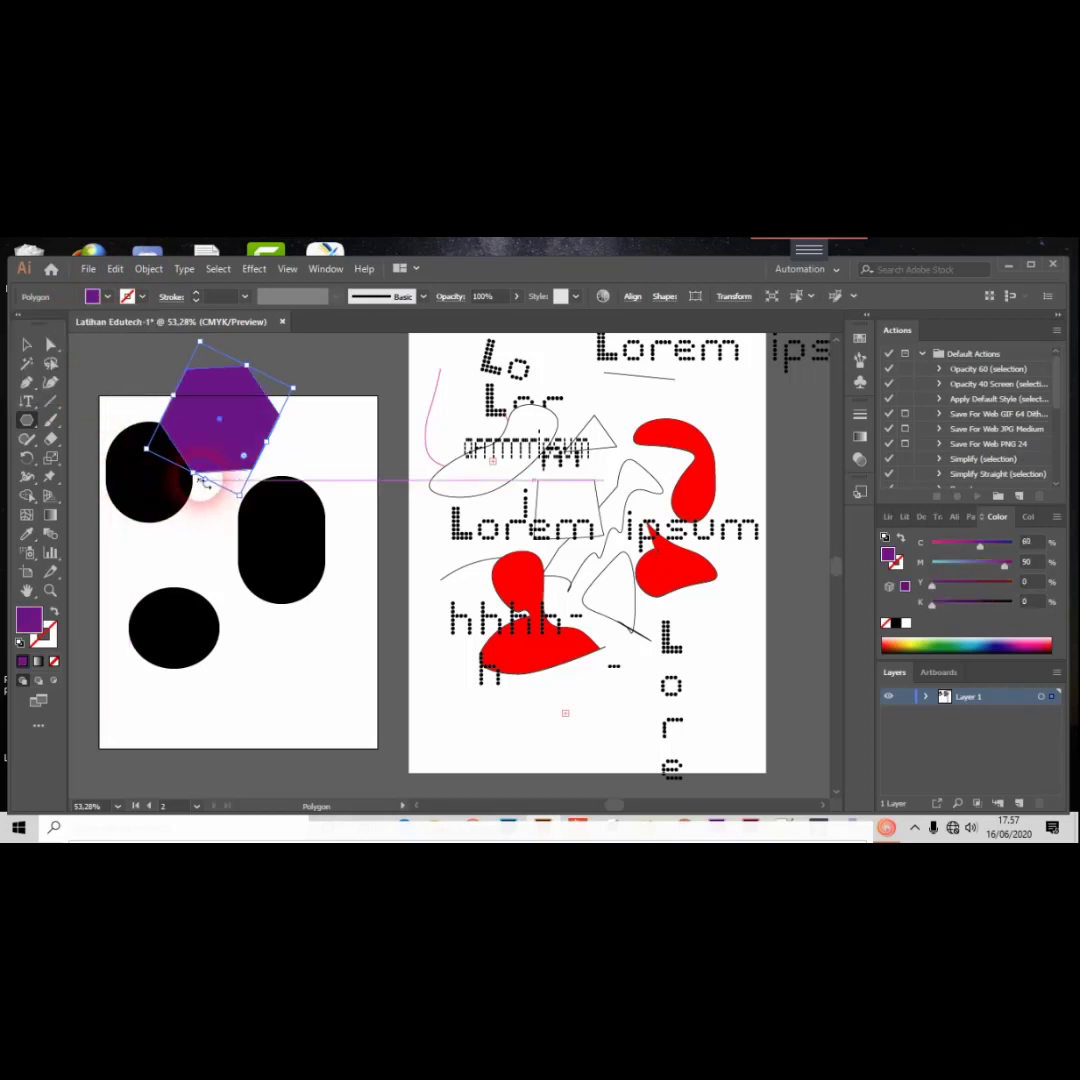
Scale the purple hexagon down slightly and erase a diagonal strip across its lower right part.
left_click(50, 462)
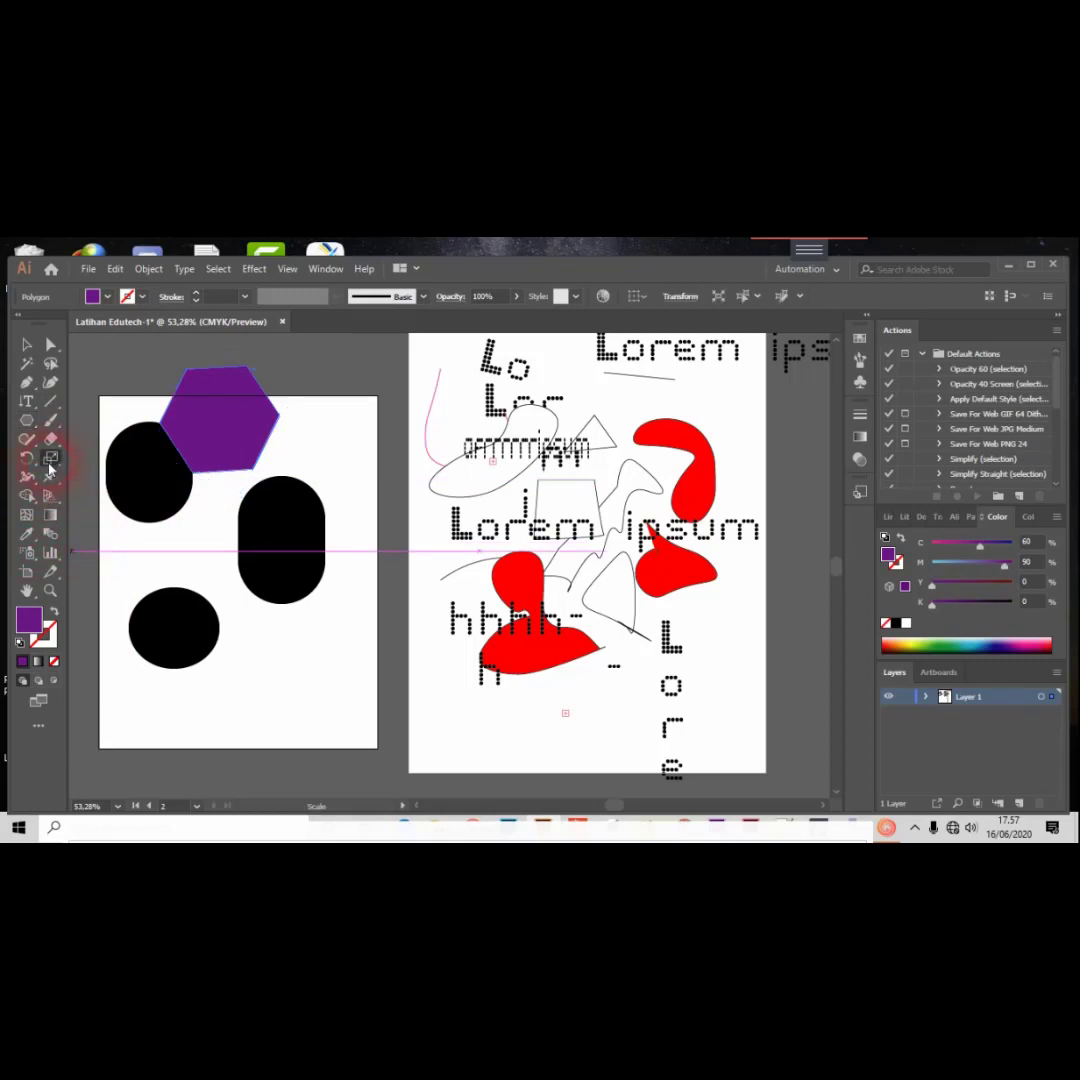
left_click_drag(250, 369, 240, 404)
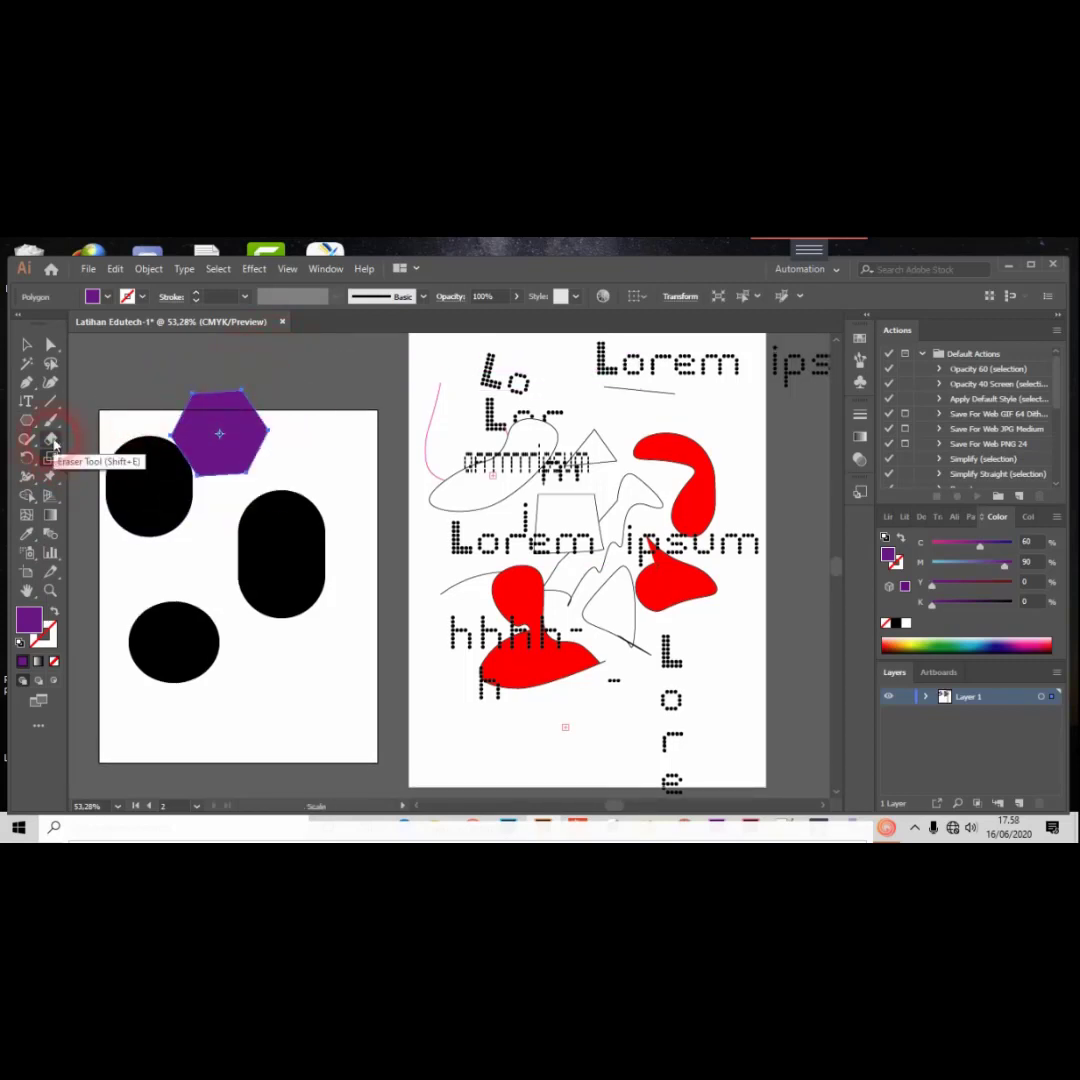
left_click(51, 440)
mouse_move(143, 462)
left_mouse_down()
mouse_move(156, 485)
mouse_move(125, 529)
mouse_move(232, 462)
mouse_move(205, 482)
mouse_move(213, 512)
left_mouse_up()
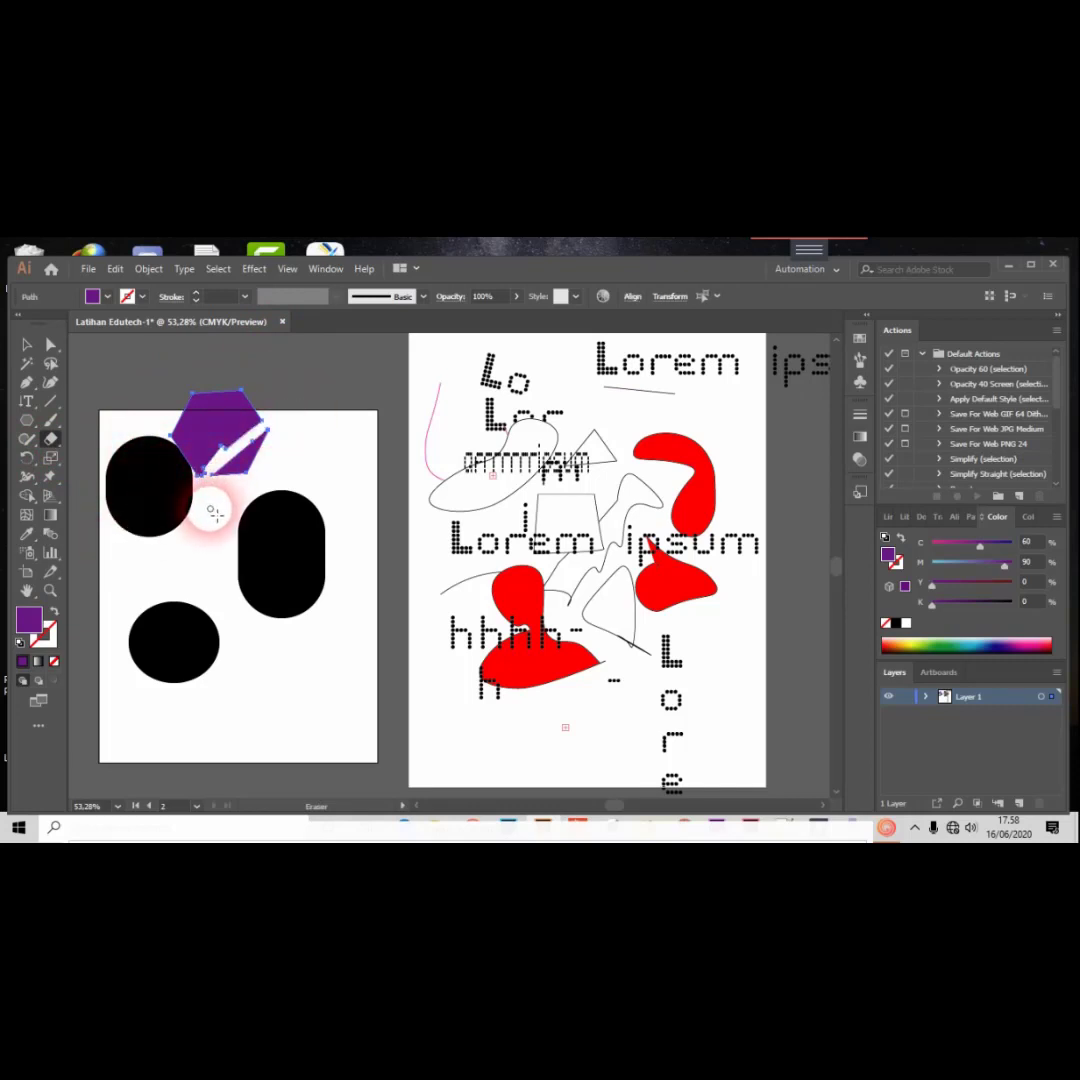
With the Shaper tool, stretch the cut purple hexagon slightly to the left, then deselect it.
left_click(27, 443)
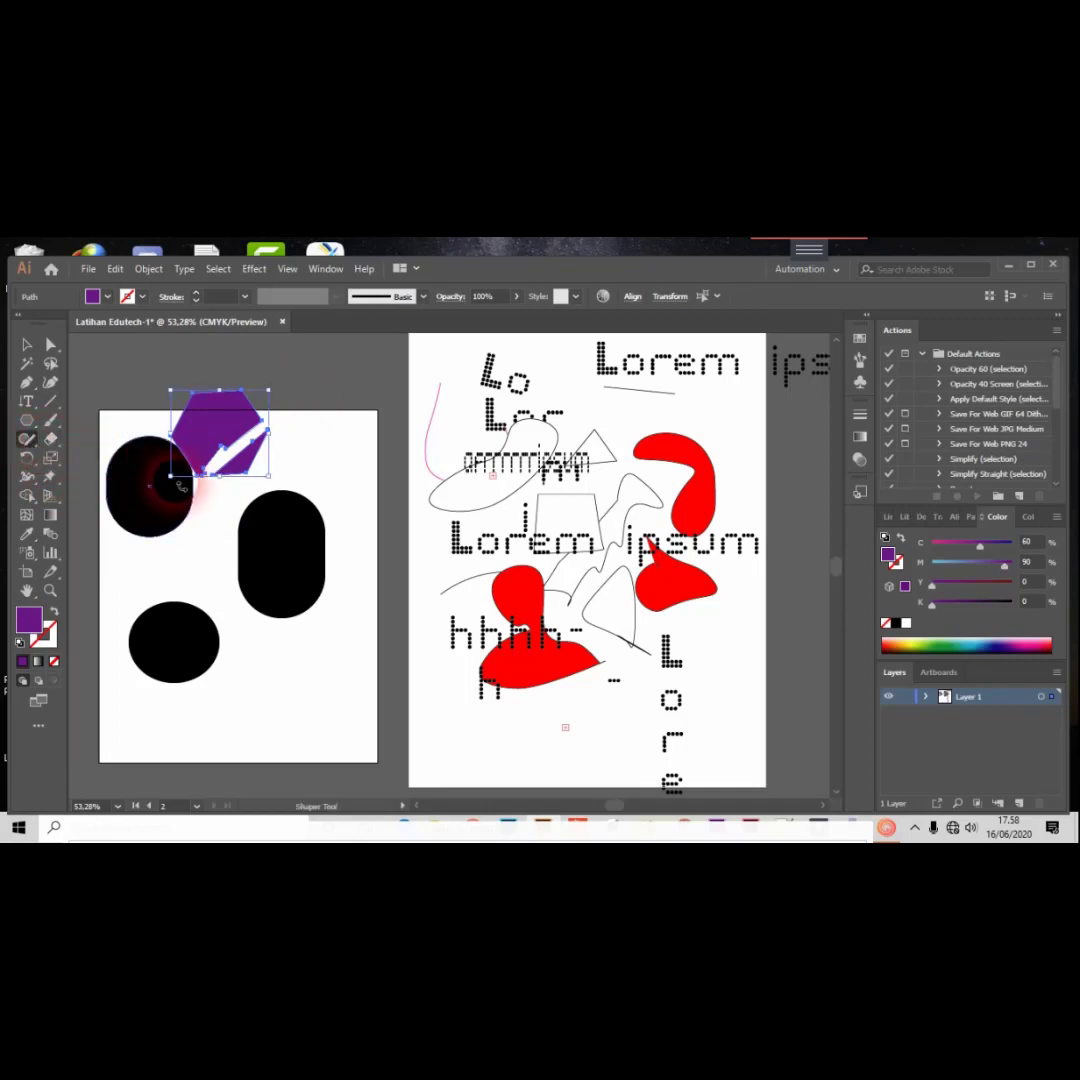
left_click_drag(178, 440, 154, 475)
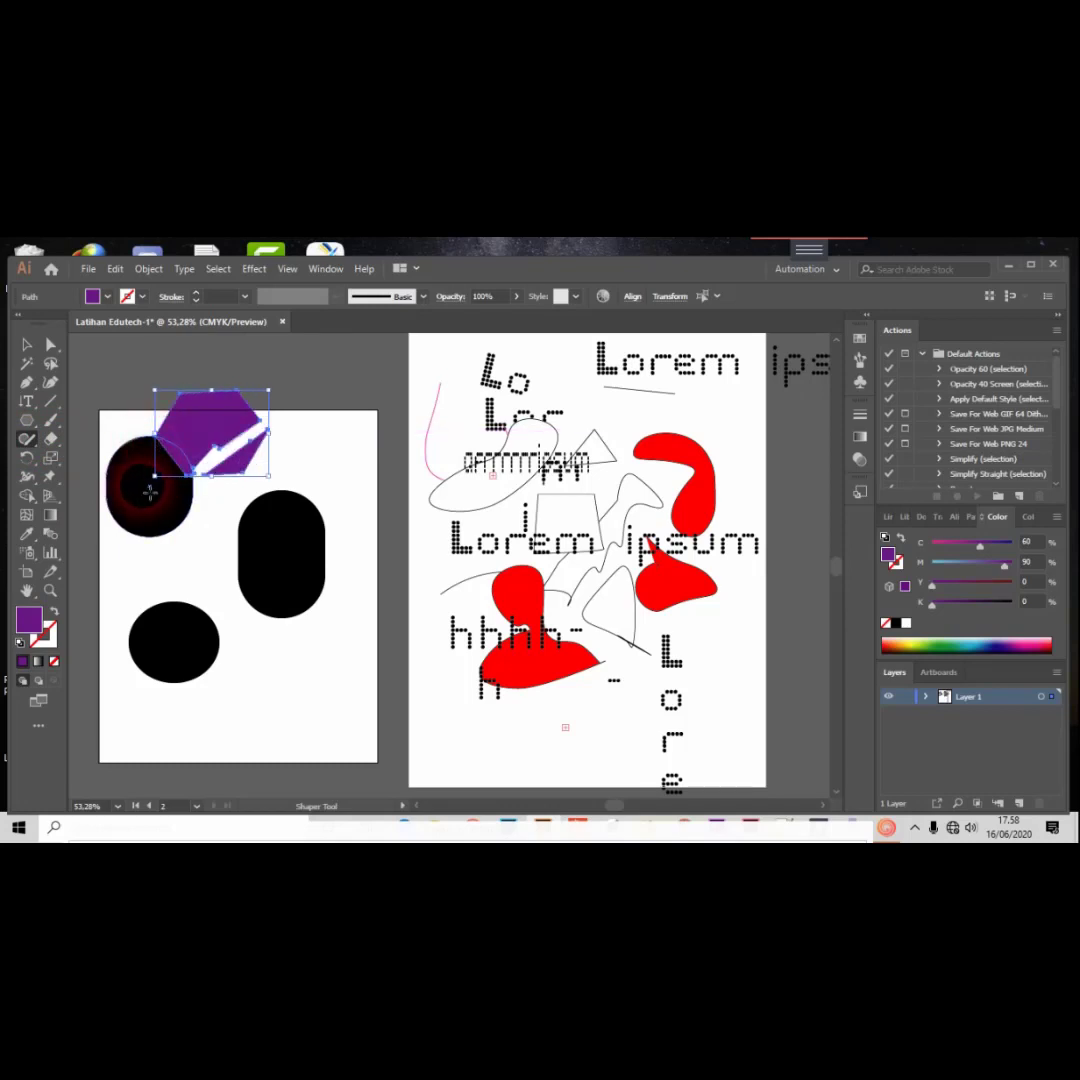
left_click(162, 510)
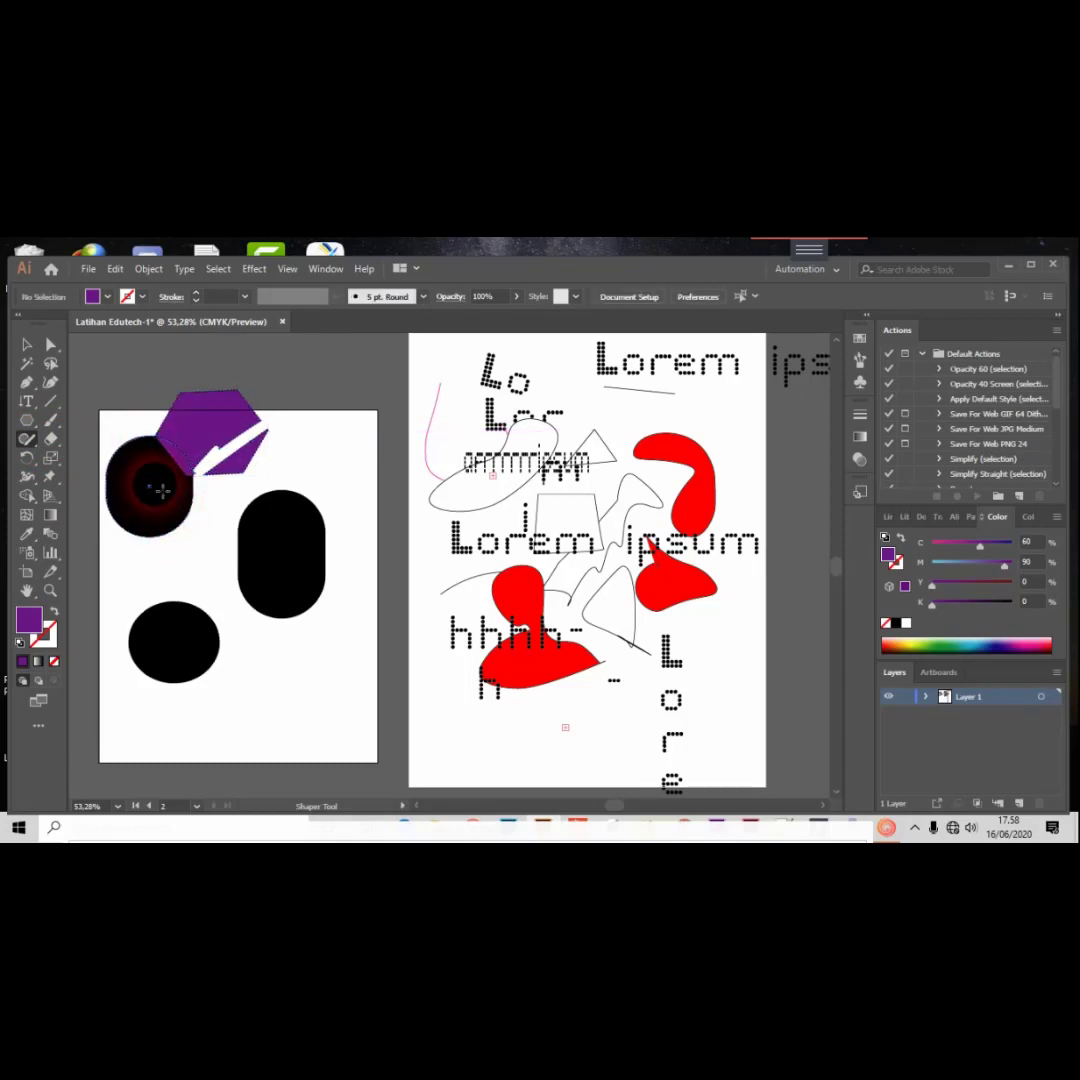
Use the Pucker tool to pinch the upper part of the black pill shape.
left_click(28, 478)
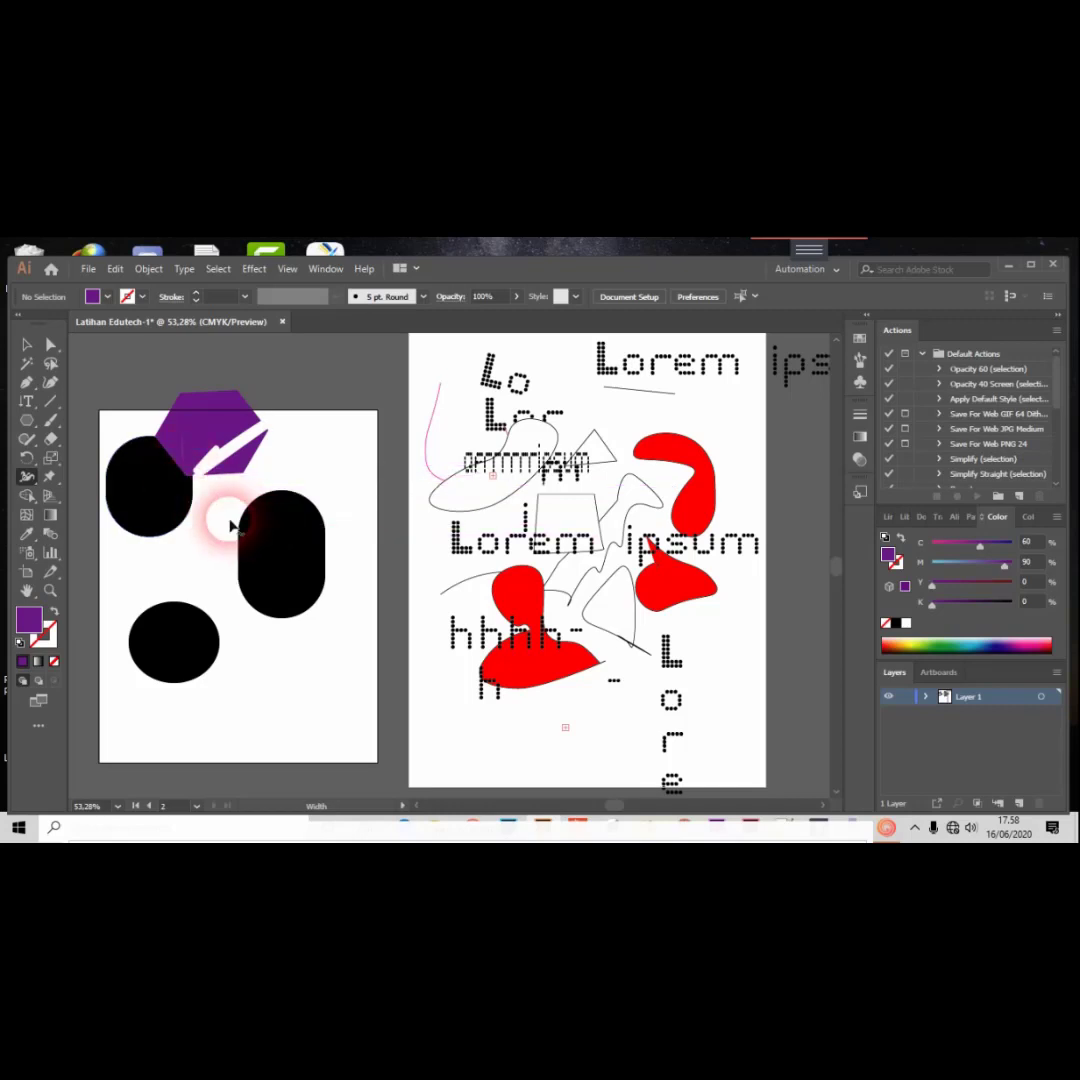
left_click(27, 477)
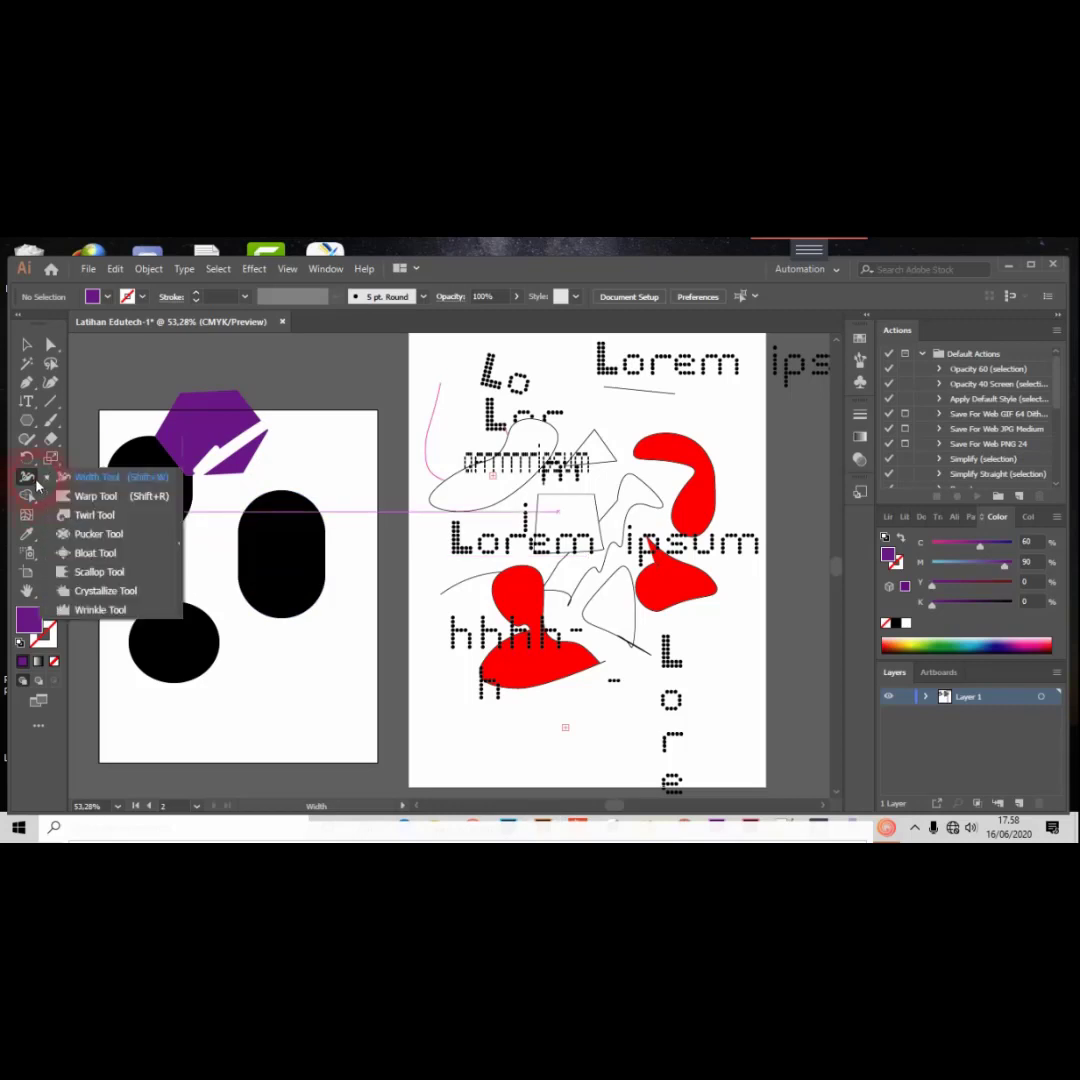
left_click(96, 535)
mouse_move(262, 532)
left_mouse_down()
mouse_move(272, 549)
mouse_move(286, 520)
mouse_move(277, 510)
left_mouse_up()
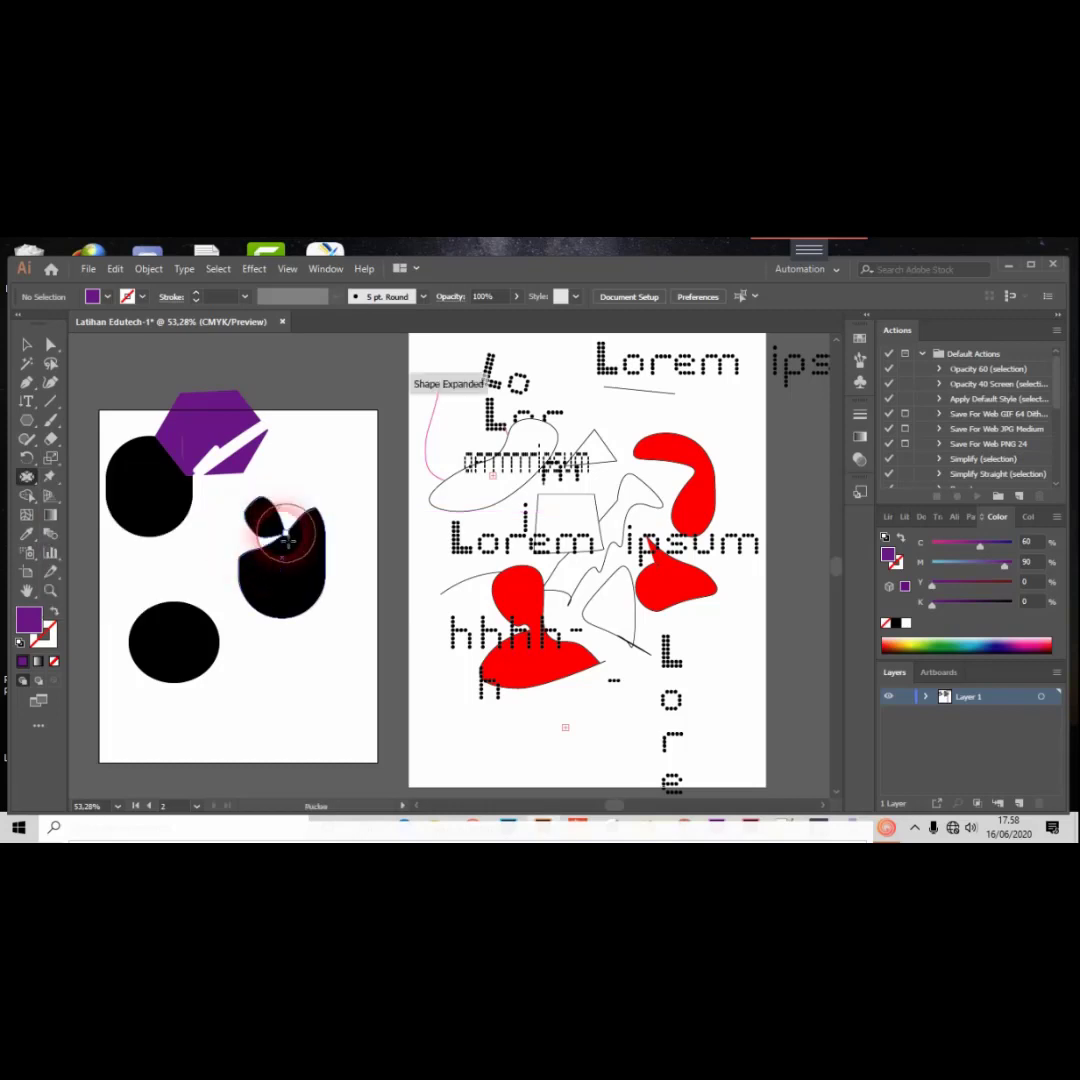
Use the Bloat tool to distort the top of the lower black ellipse and bulge the bottom of the rounded shape above it.
left_click(27, 477)
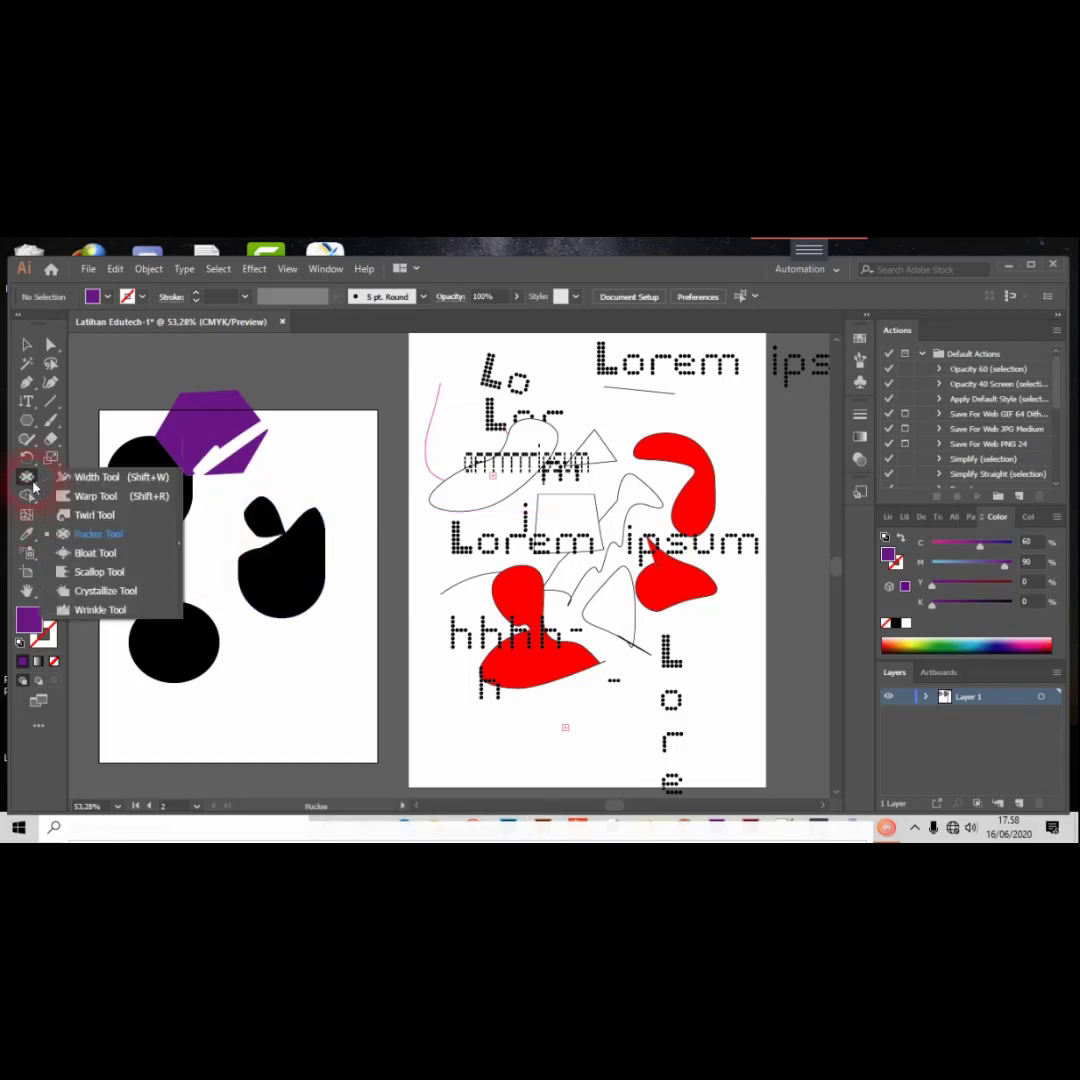
left_click(95, 552)
mouse_move(164, 645)
left_mouse_down()
mouse_move(197, 666)
mouse_move(162, 634)
mouse_move(212, 583)
mouse_move(203, 592)
mouse_move(220, 550)
mouse_move(169, 567)
mouse_move(200, 530)
mouse_move(174, 540)
mouse_move(154, 569)
mouse_move(169, 521)
mouse_move(118, 538)
left_mouse_up()
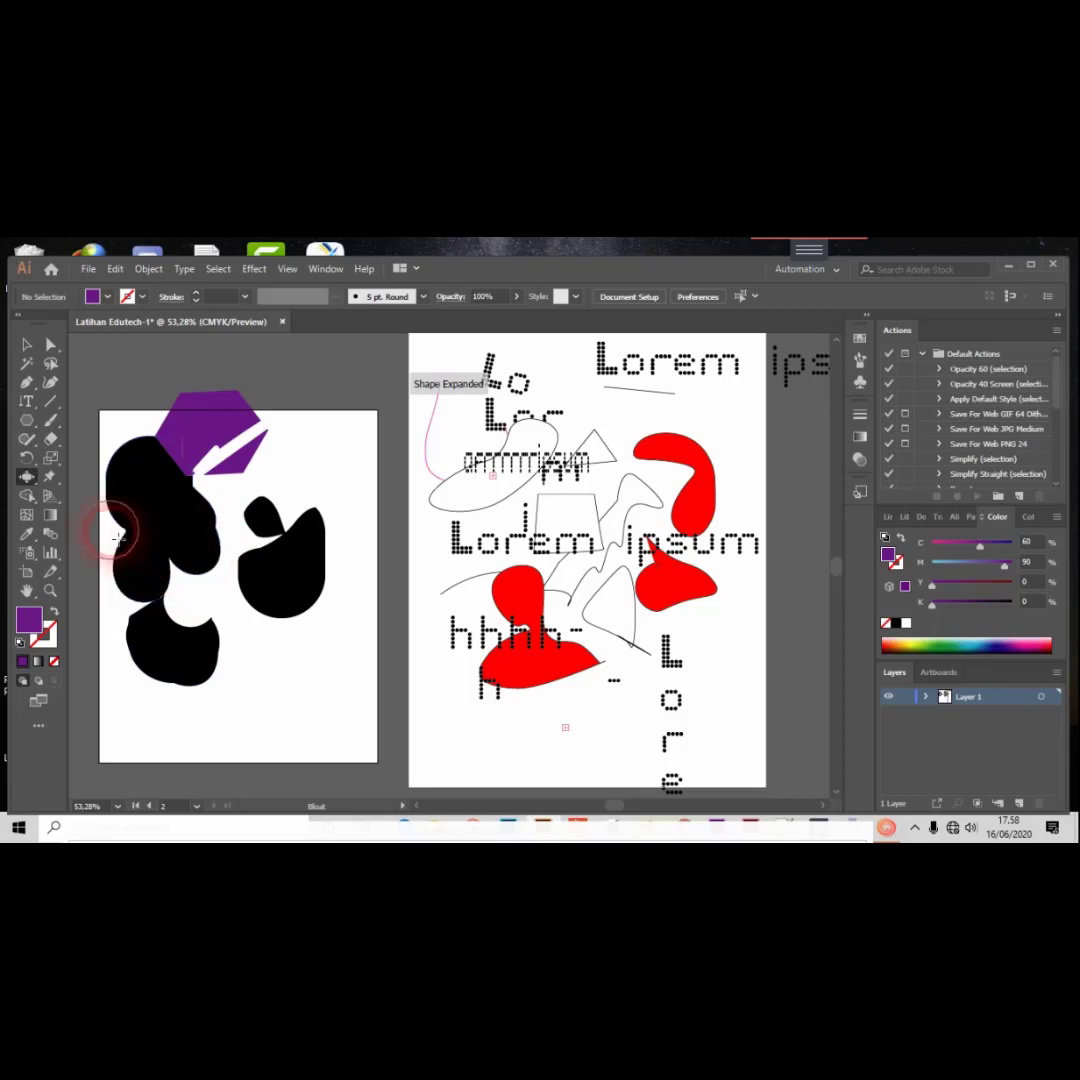
left_click(26, 466)
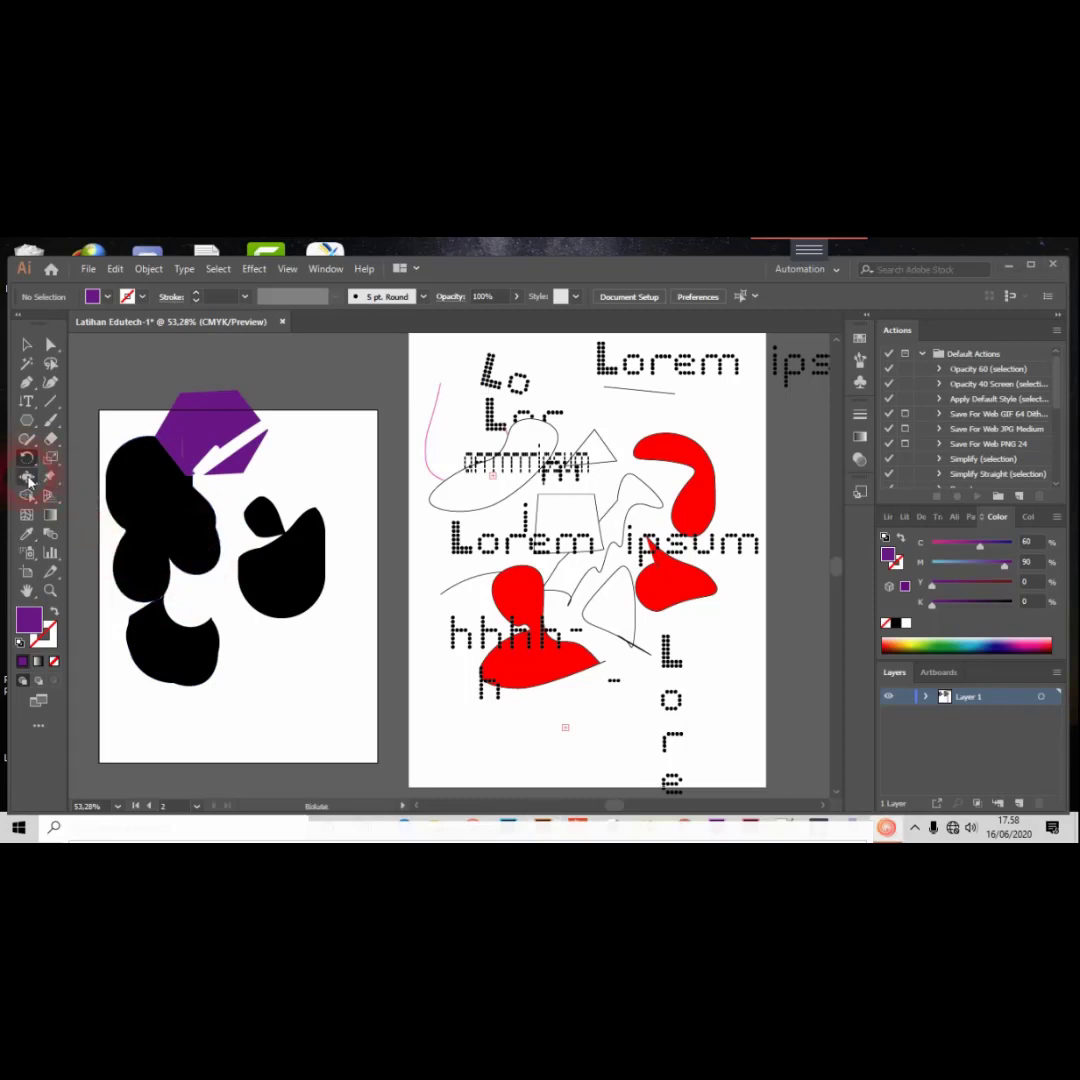
Use the Warp tool to reshape the left side of the purple hexagon and smooth the left edge of the large black shape.
left_click(27, 477)
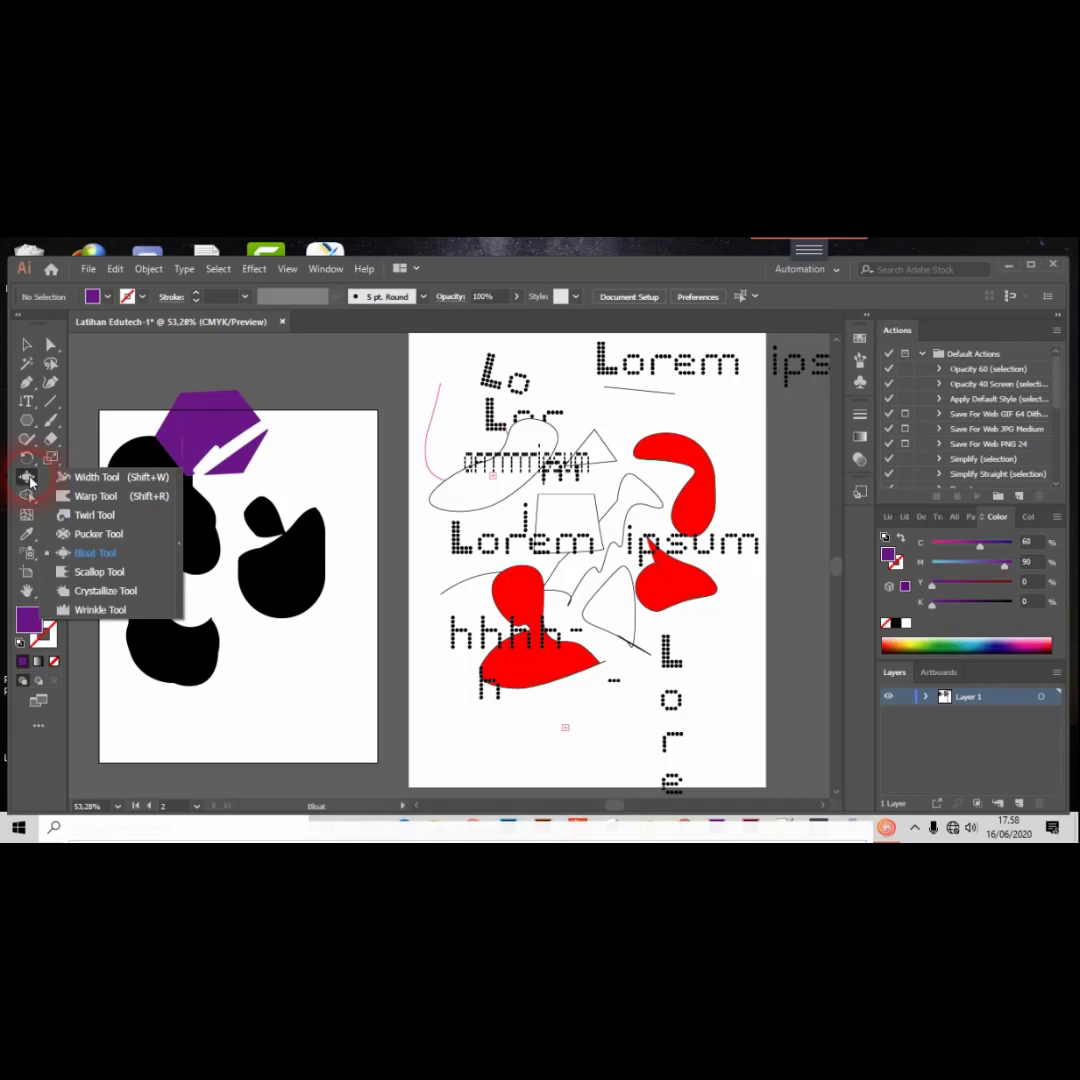
left_click(90, 494)
left_click_drag(158, 441, 205, 450)
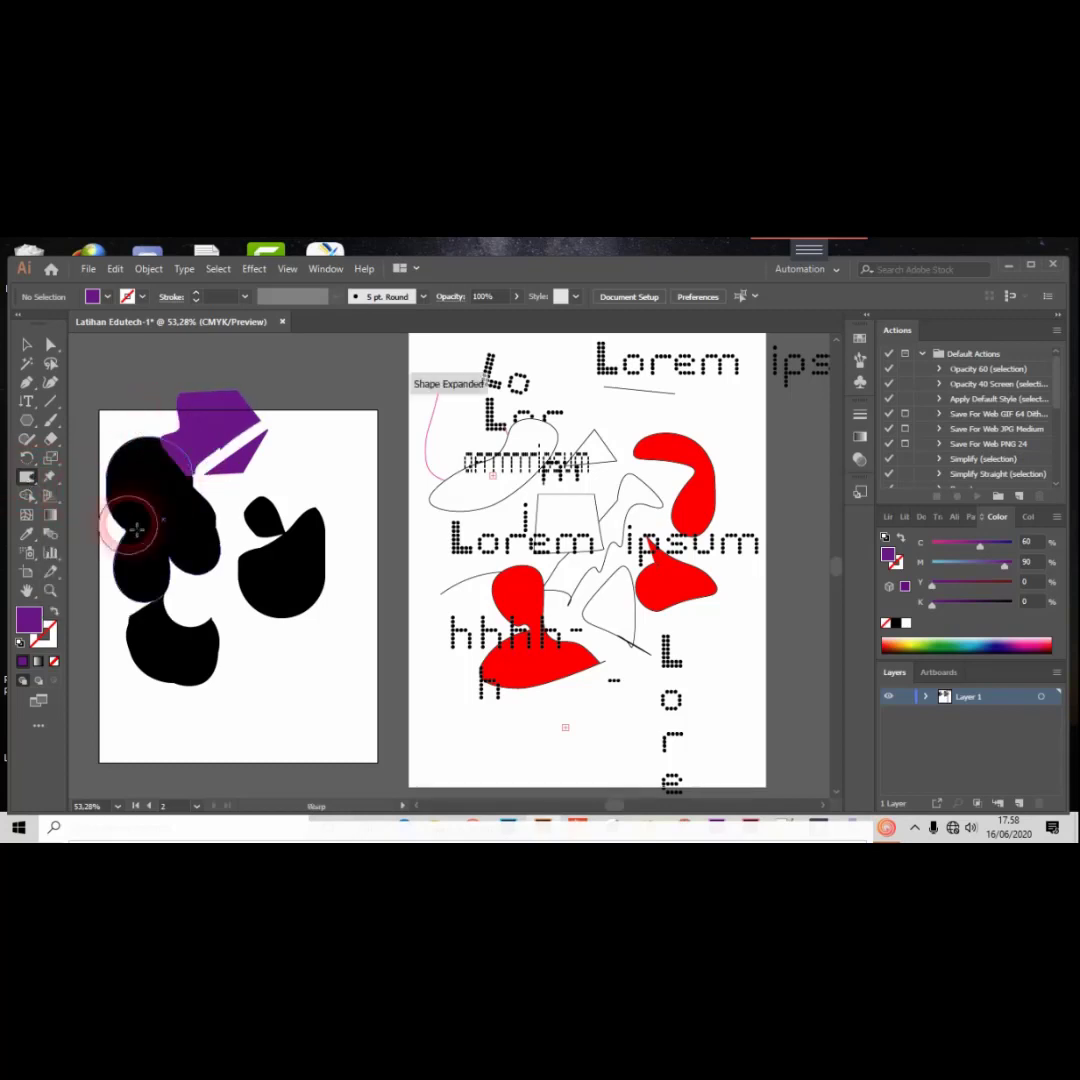
mouse_move(129, 485)
left_mouse_down()
mouse_move(172, 503)
mouse_move(162, 529)
mouse_move(126, 520)
mouse_move(169, 520)
mouse_move(127, 550)
mouse_move(157, 567)
mouse_move(148, 565)
mouse_move(158, 527)
mouse_move(195, 546)
mouse_move(215, 528)
mouse_move(170, 545)
mouse_move(174, 555)
mouse_move(196, 524)
mouse_move(170, 543)
mouse_move(111, 540)
left_mouse_up()
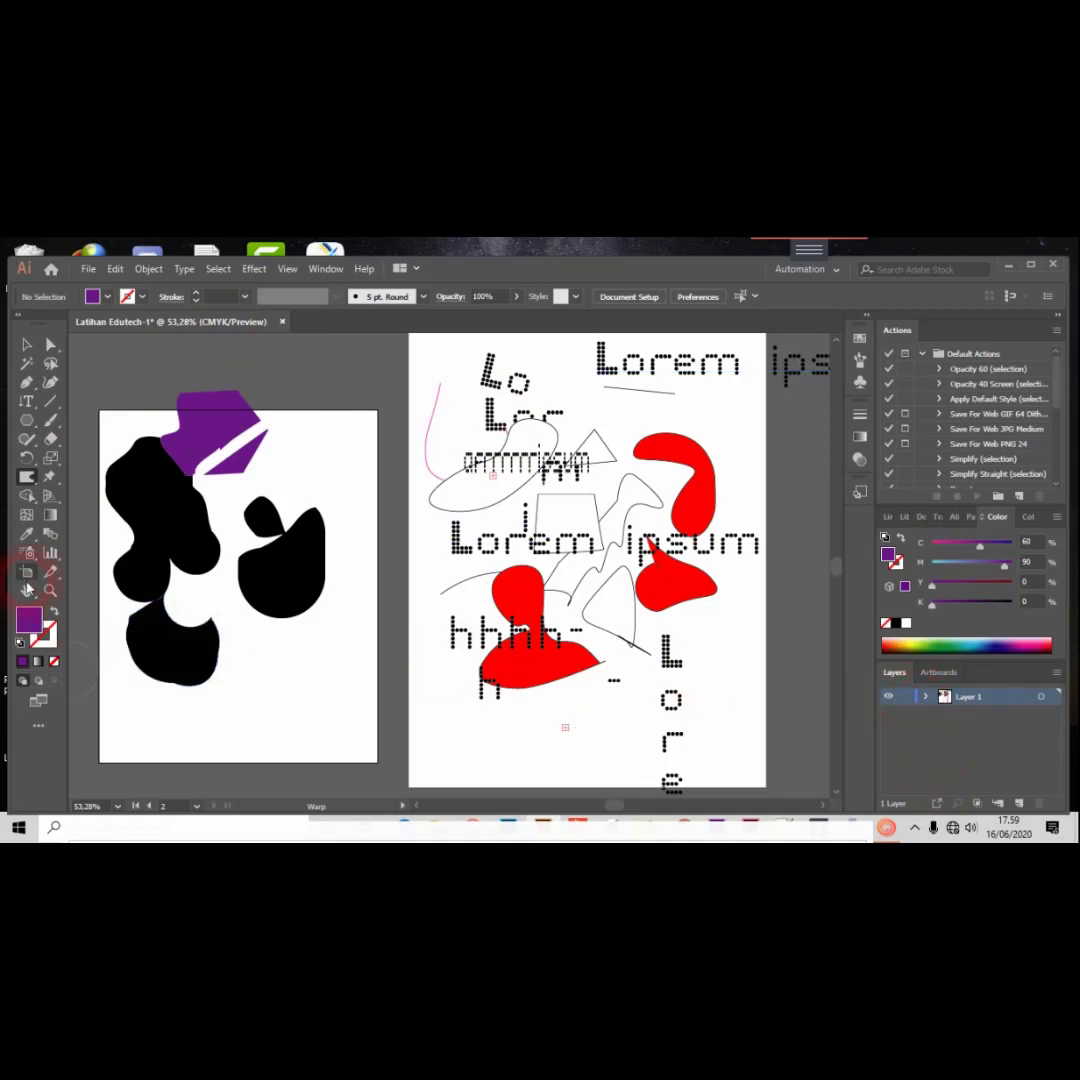
left_click_drag(150, 560, 181, 566)
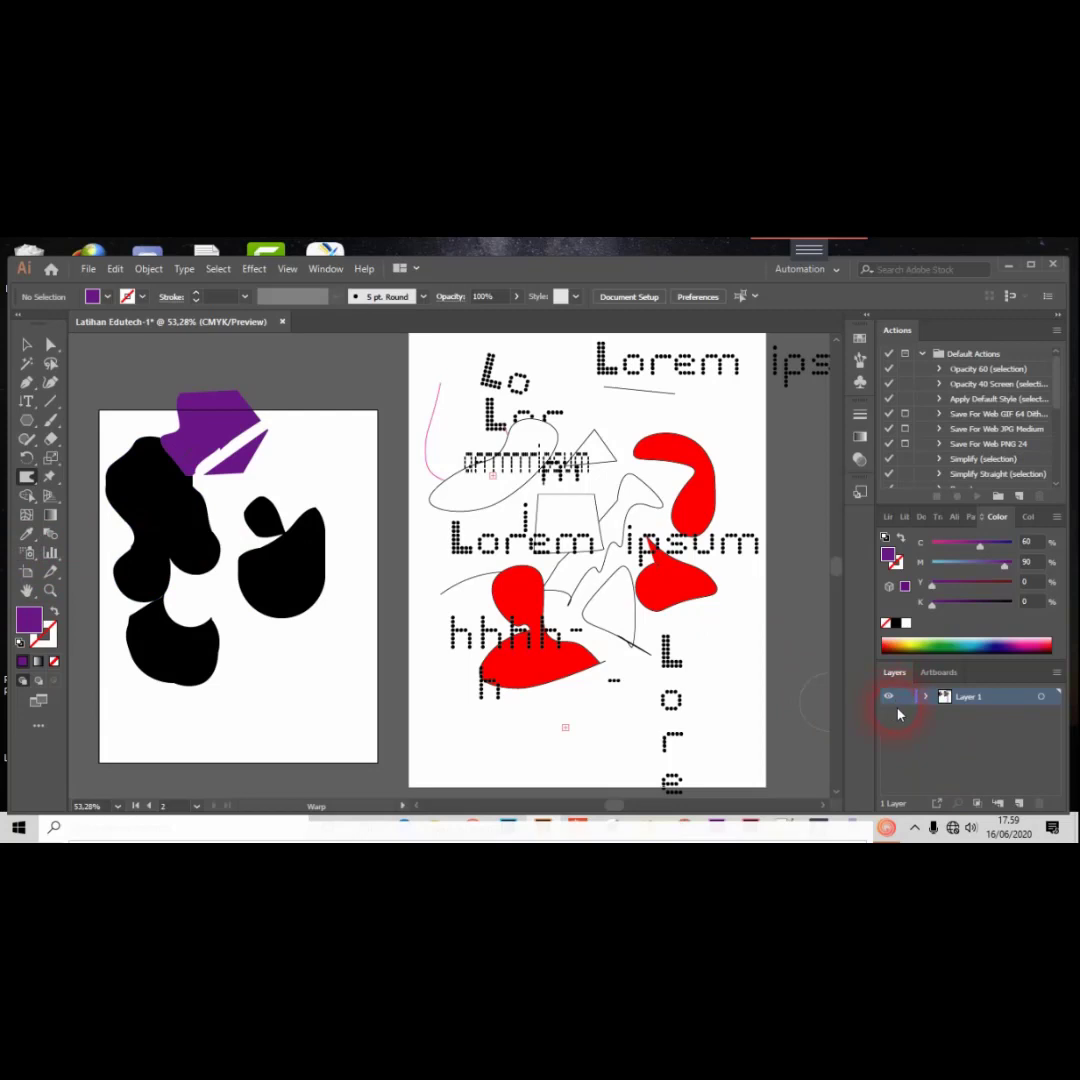
Add a new layer above Layer 1, and hide and reshow Layer 1's artwork.
left_click(1019, 805)
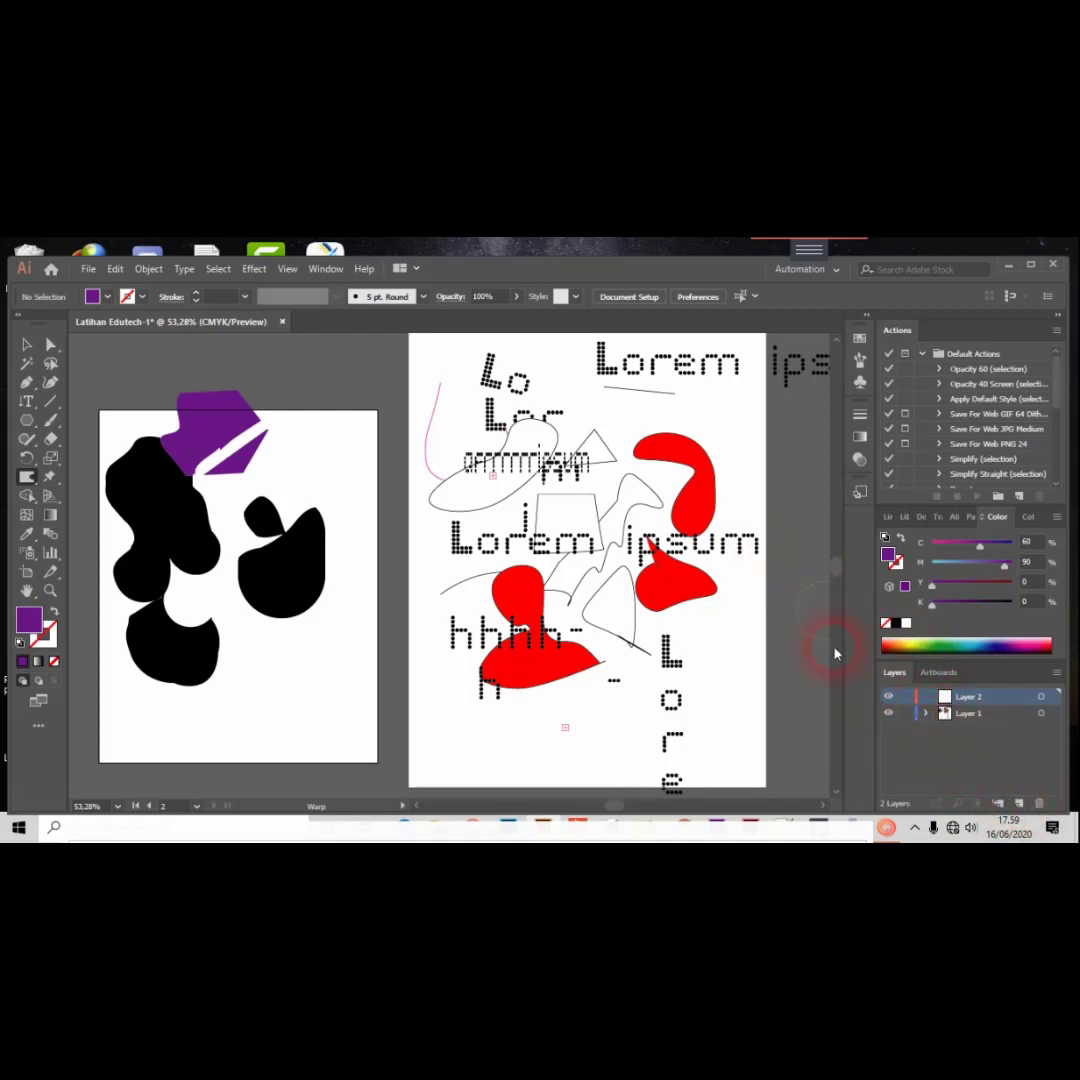
left_click(893, 716)
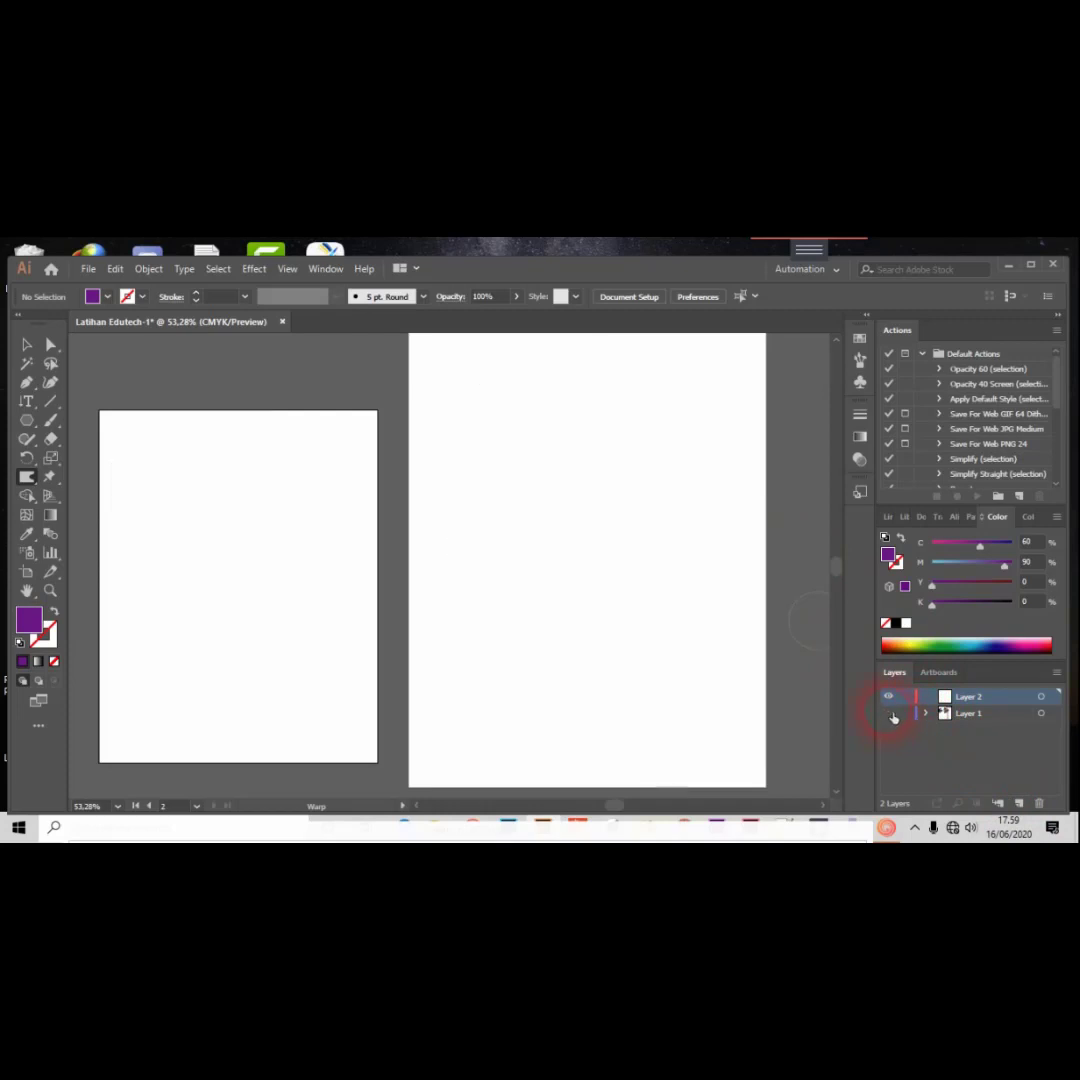
left_click(893, 716)
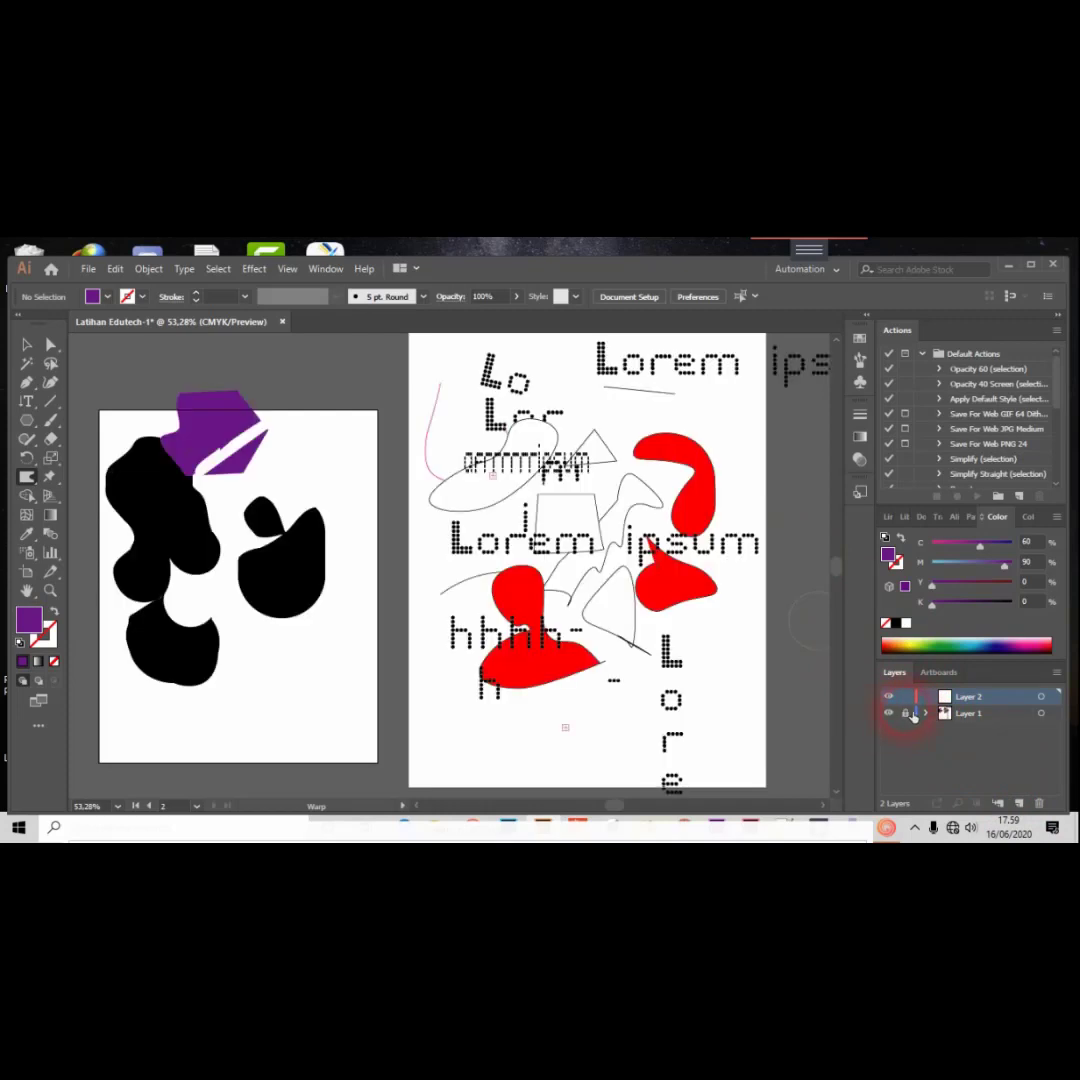
Lock Layer 1 and make Layer 2 the active layer, testing the Warp tool on the locked red and purple shapes.
left_click(907, 715)
left_click(623, 663)
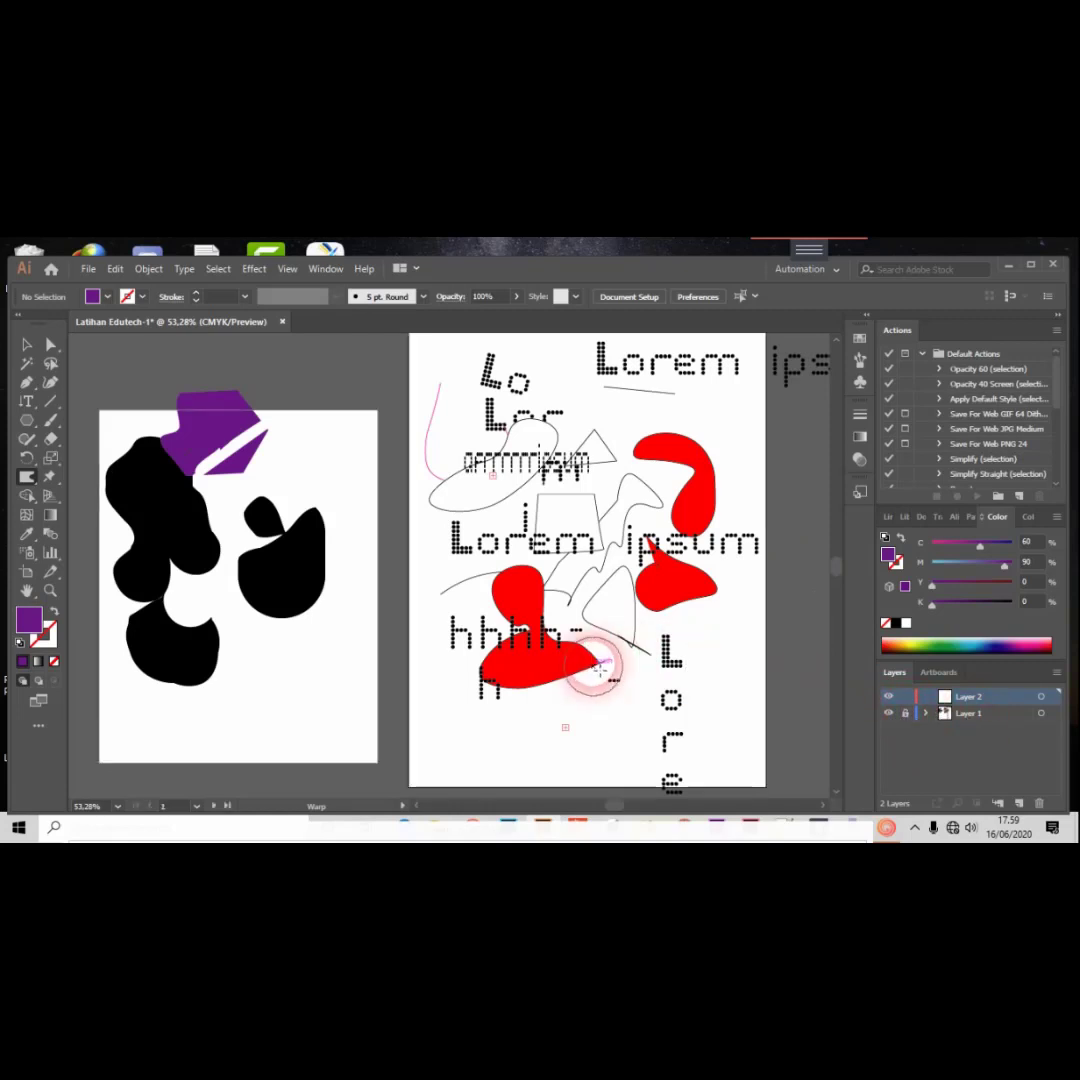
left_click(906, 714)
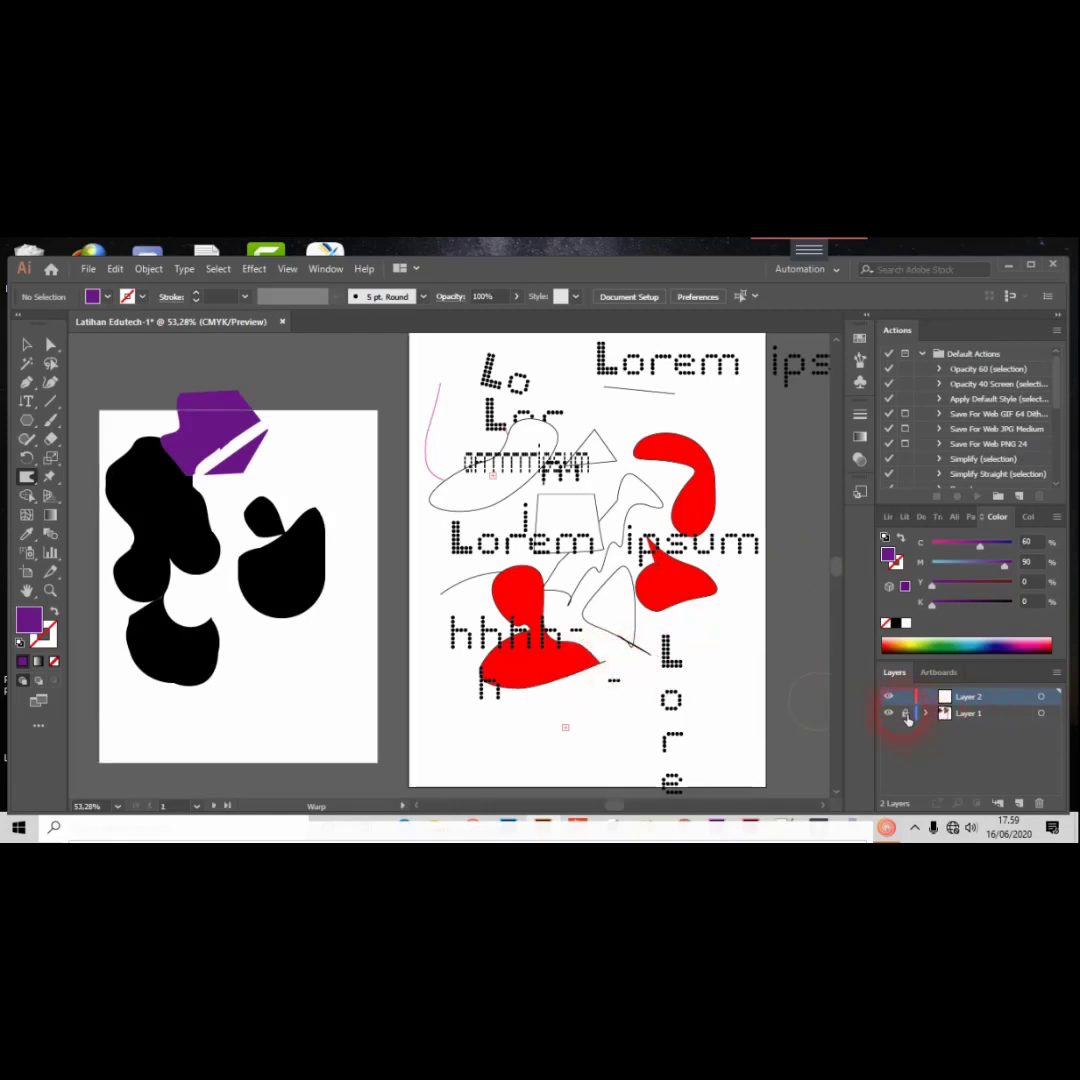
left_click(1041, 697)
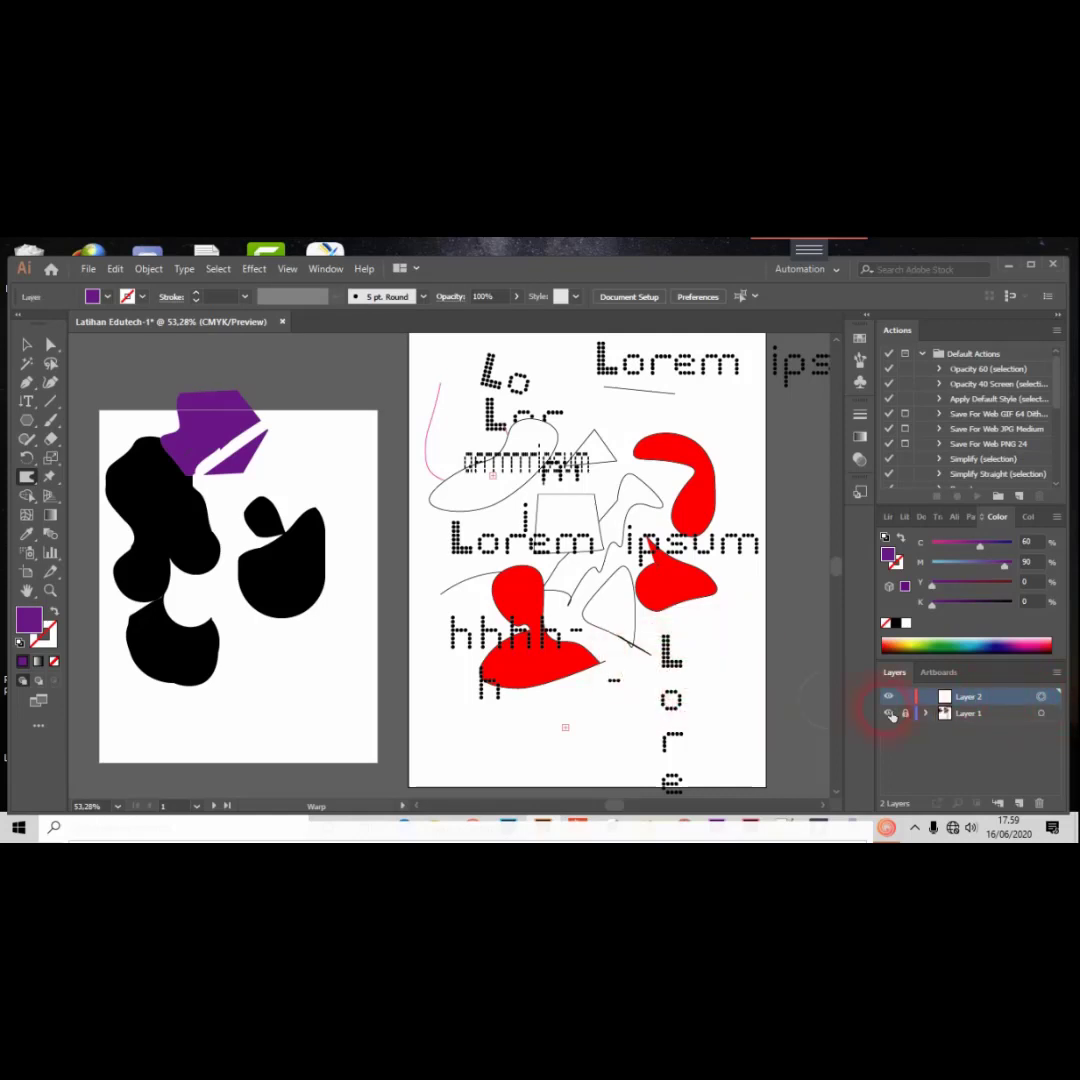
left_click(890, 697)
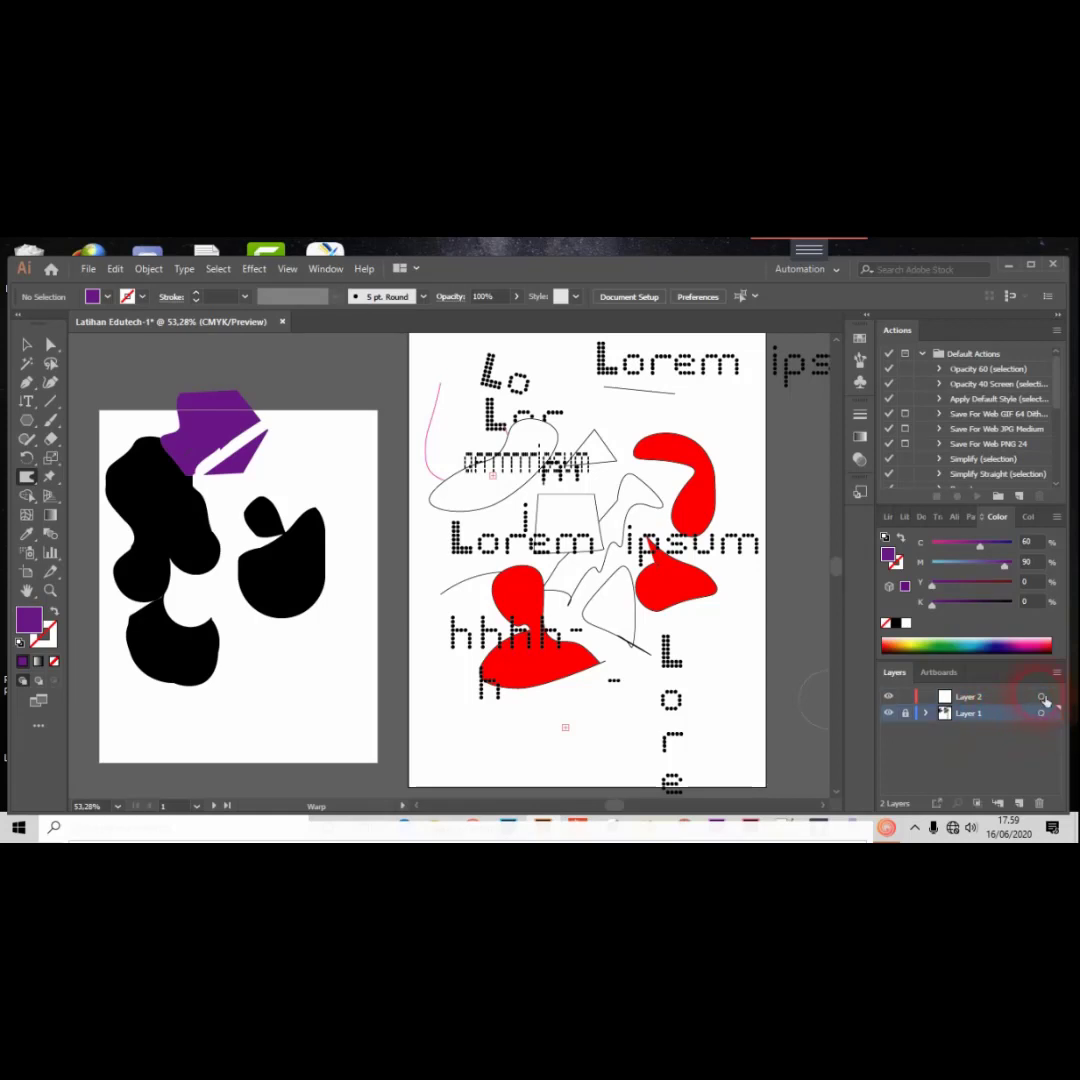
left_click(1042, 698)
left_click(962, 697)
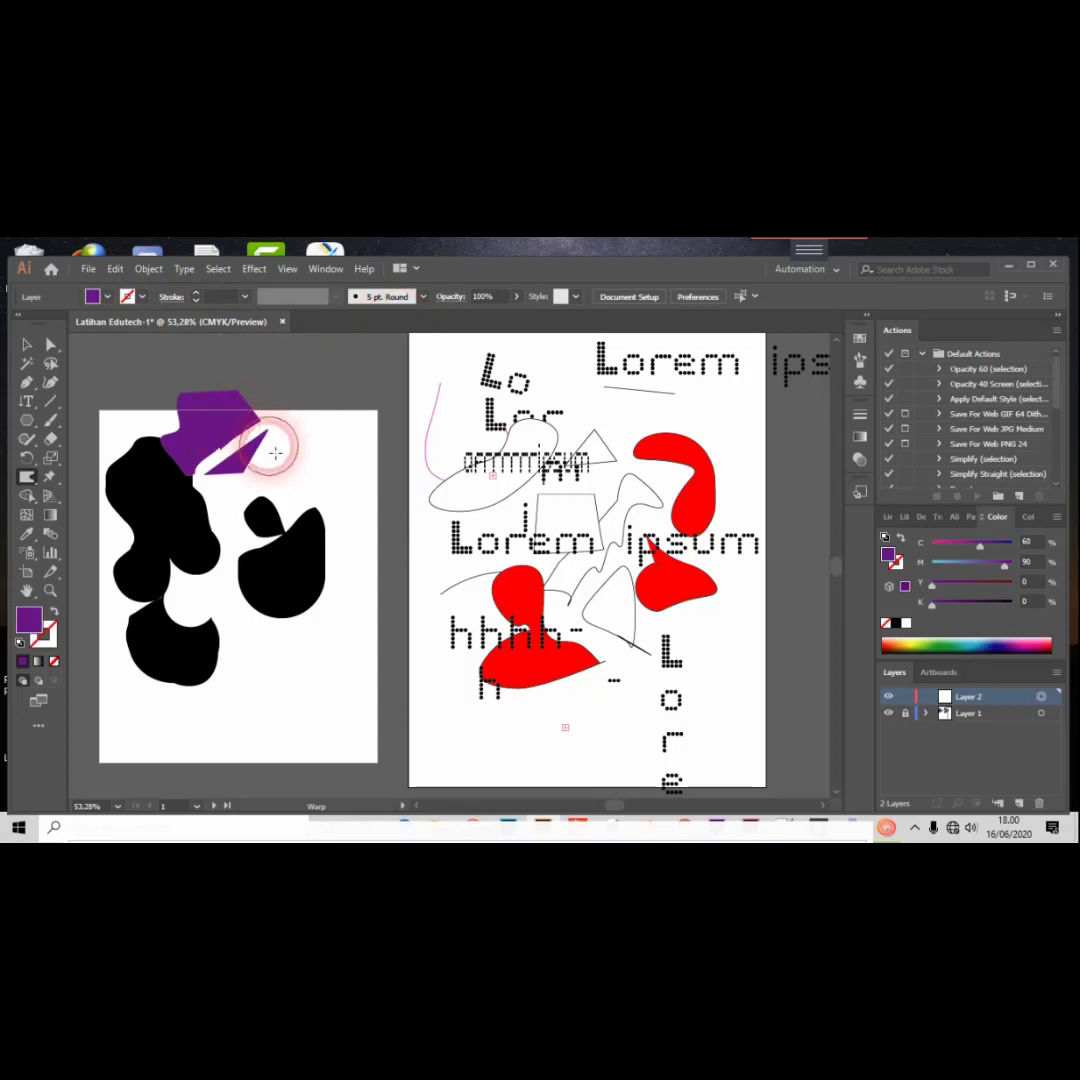
left_click(275, 453)
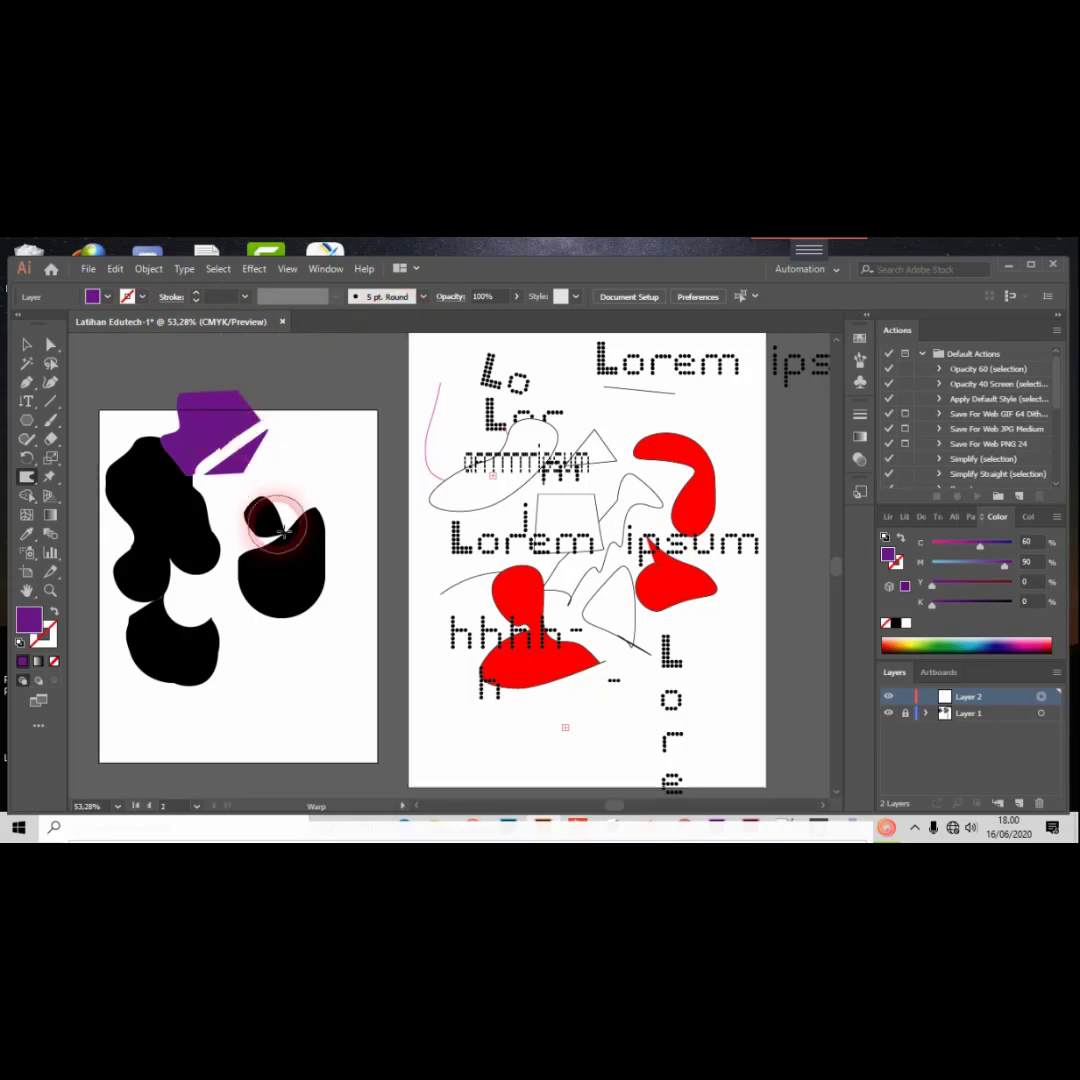
On Layer 2, place an empty vertical text object above the small black shape and draw a large black hexagon between the two artboards.
left_click(27, 401)
left_click_drag(257, 471, 295, 492)
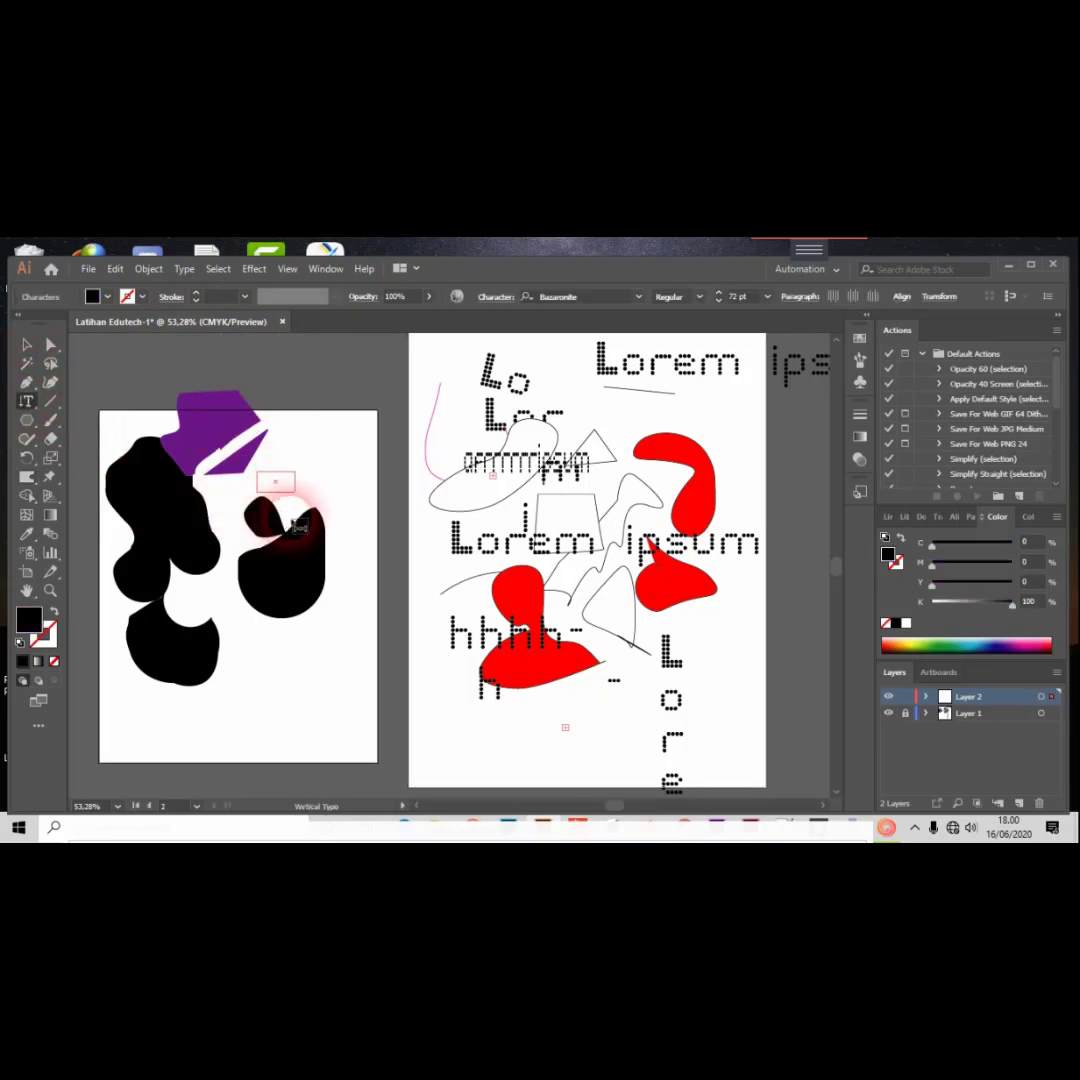
left_click(292, 484)
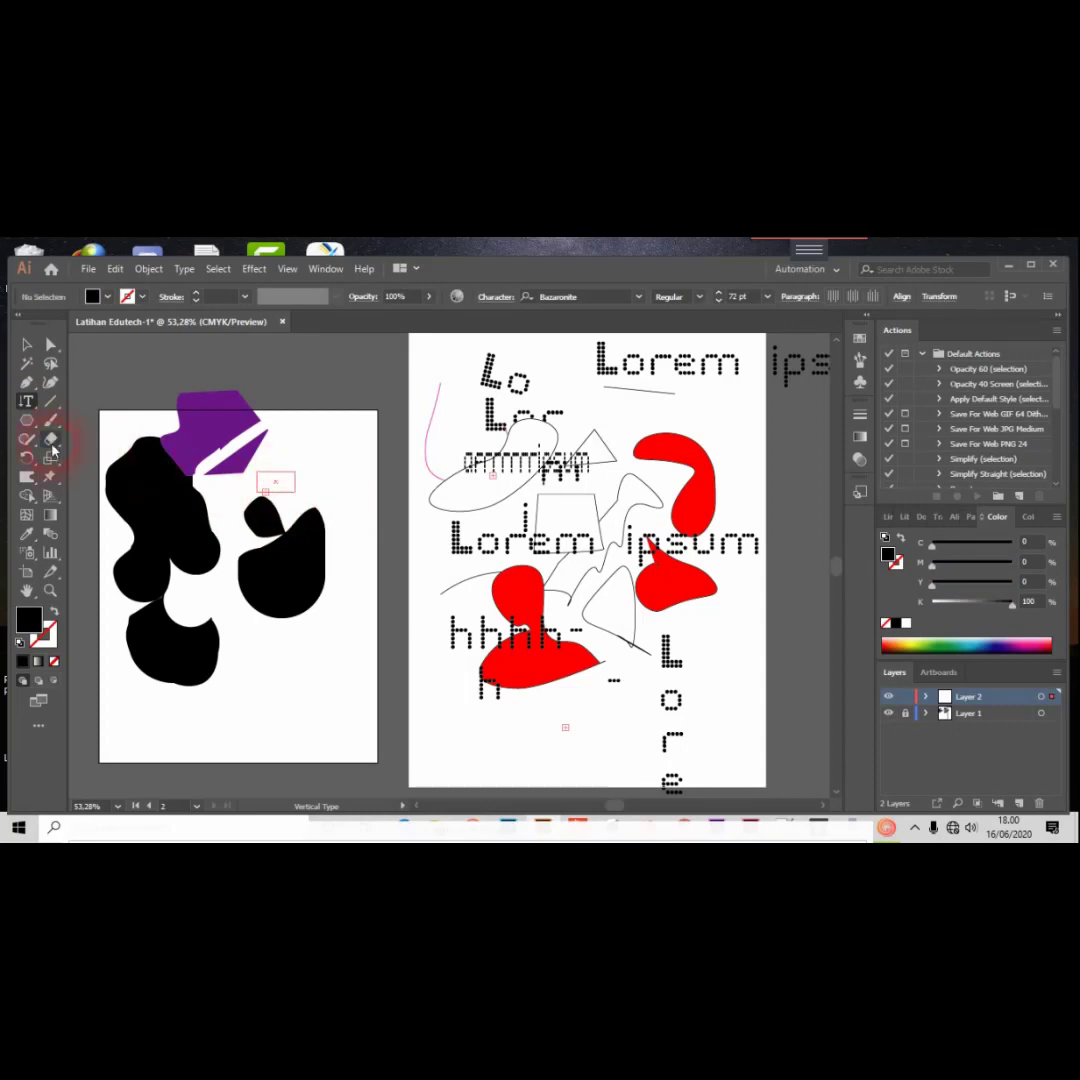
left_click_drag(27, 420, 95, 475)
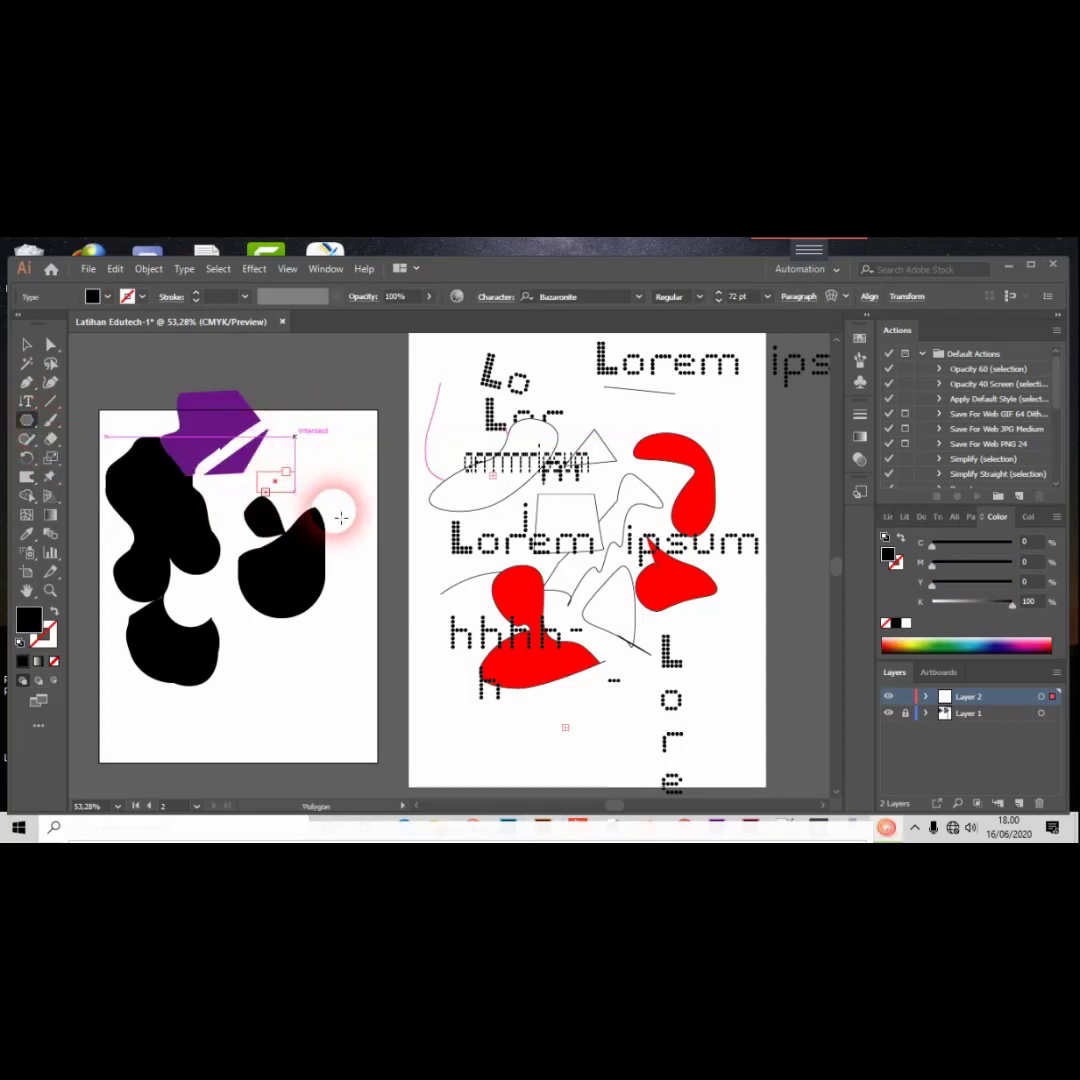
left_click_drag(444, 518, 520, 565)
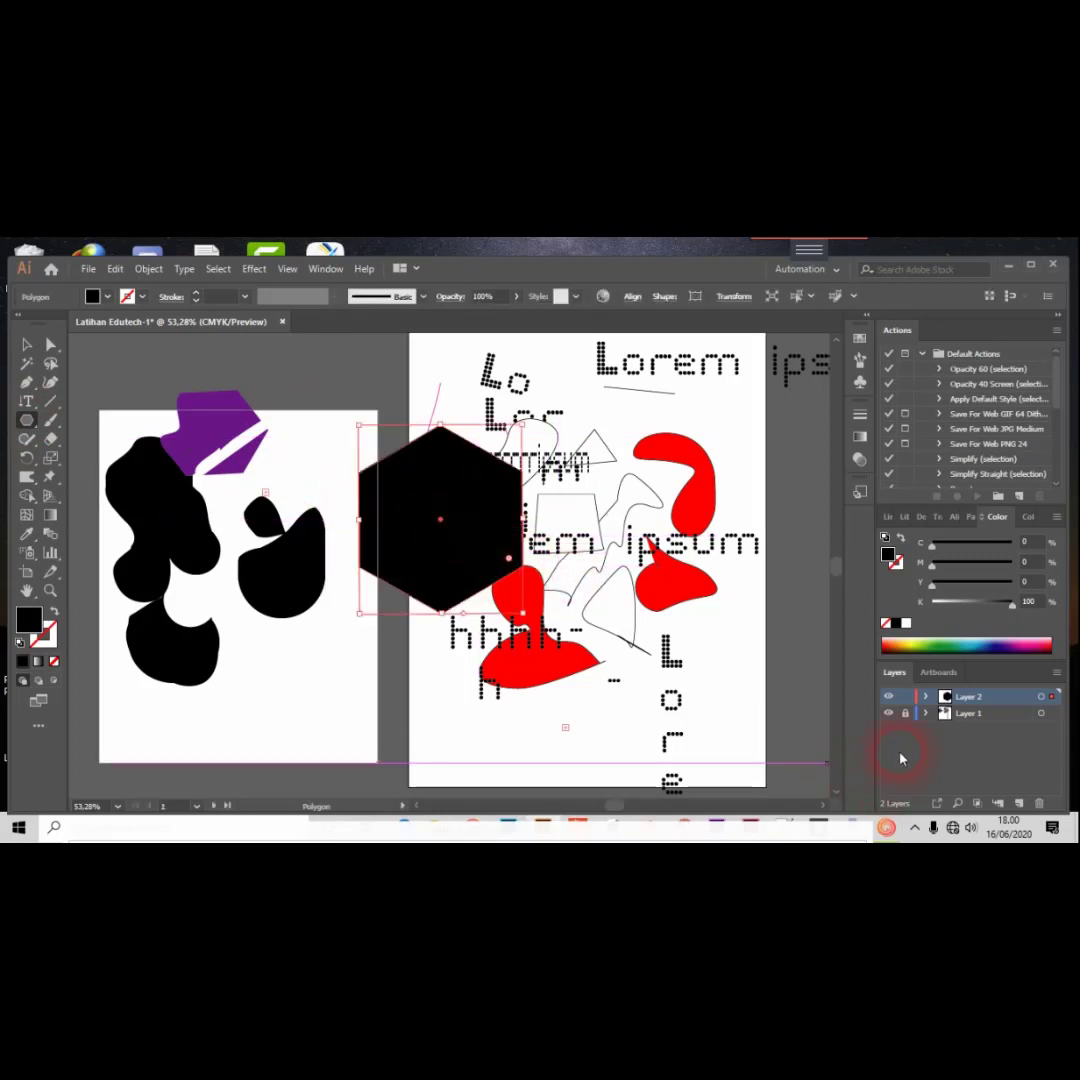
Hide and reshow Layer 2 and Layer 1 in turn to compare which artwork each one holds.
left_click(891, 697)
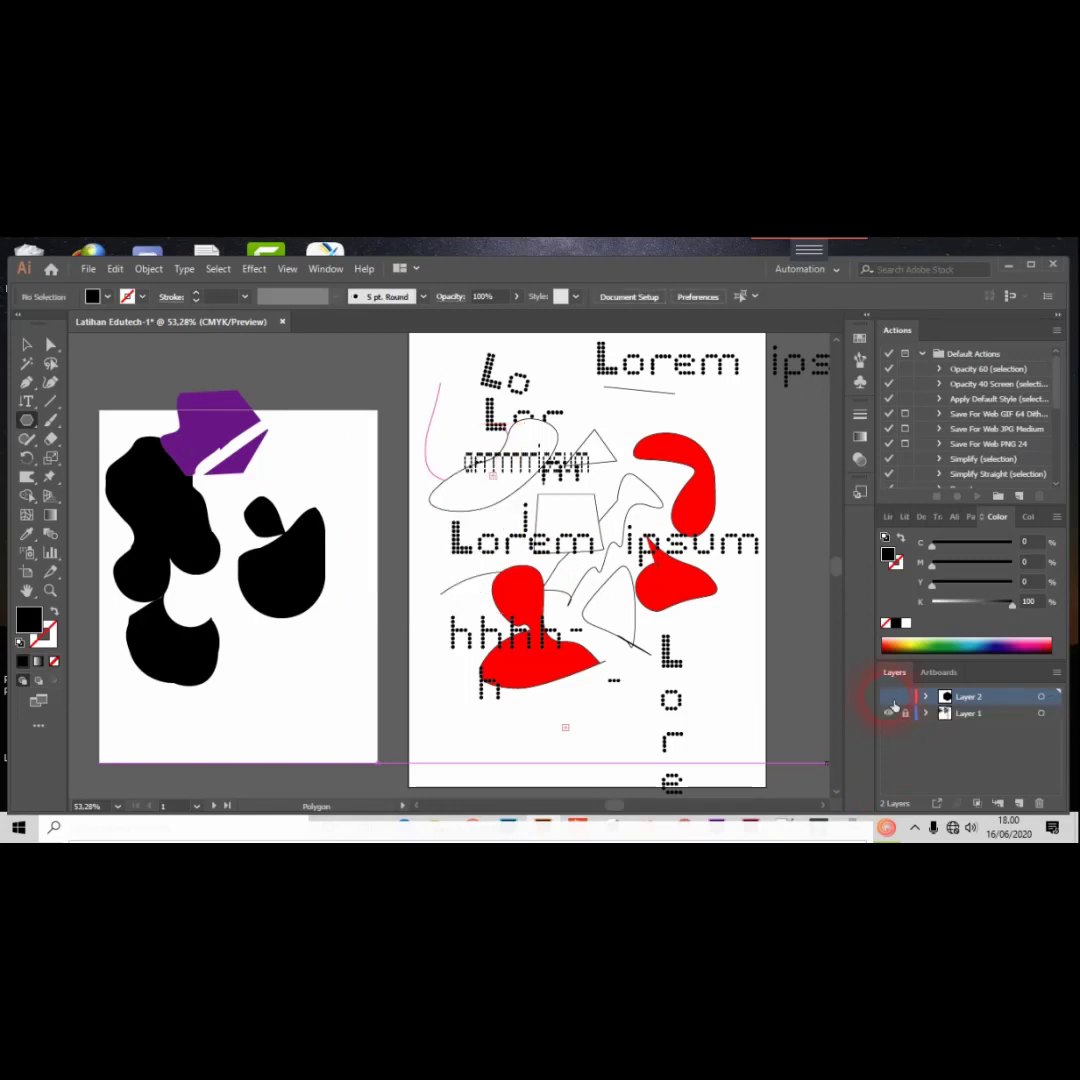
left_click(891, 697)
left_click(891, 713)
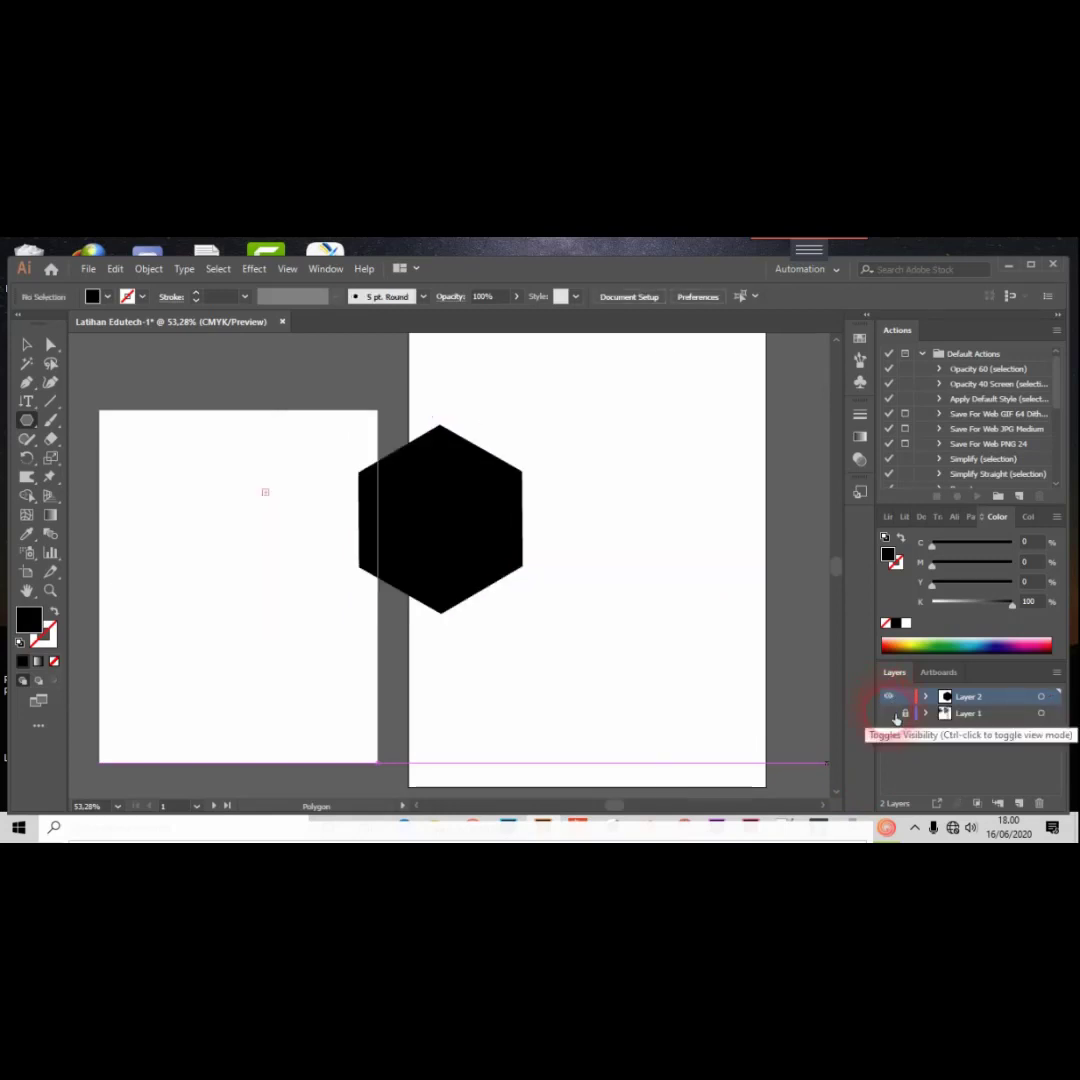
left_click(893, 714)
left_click(891, 713)
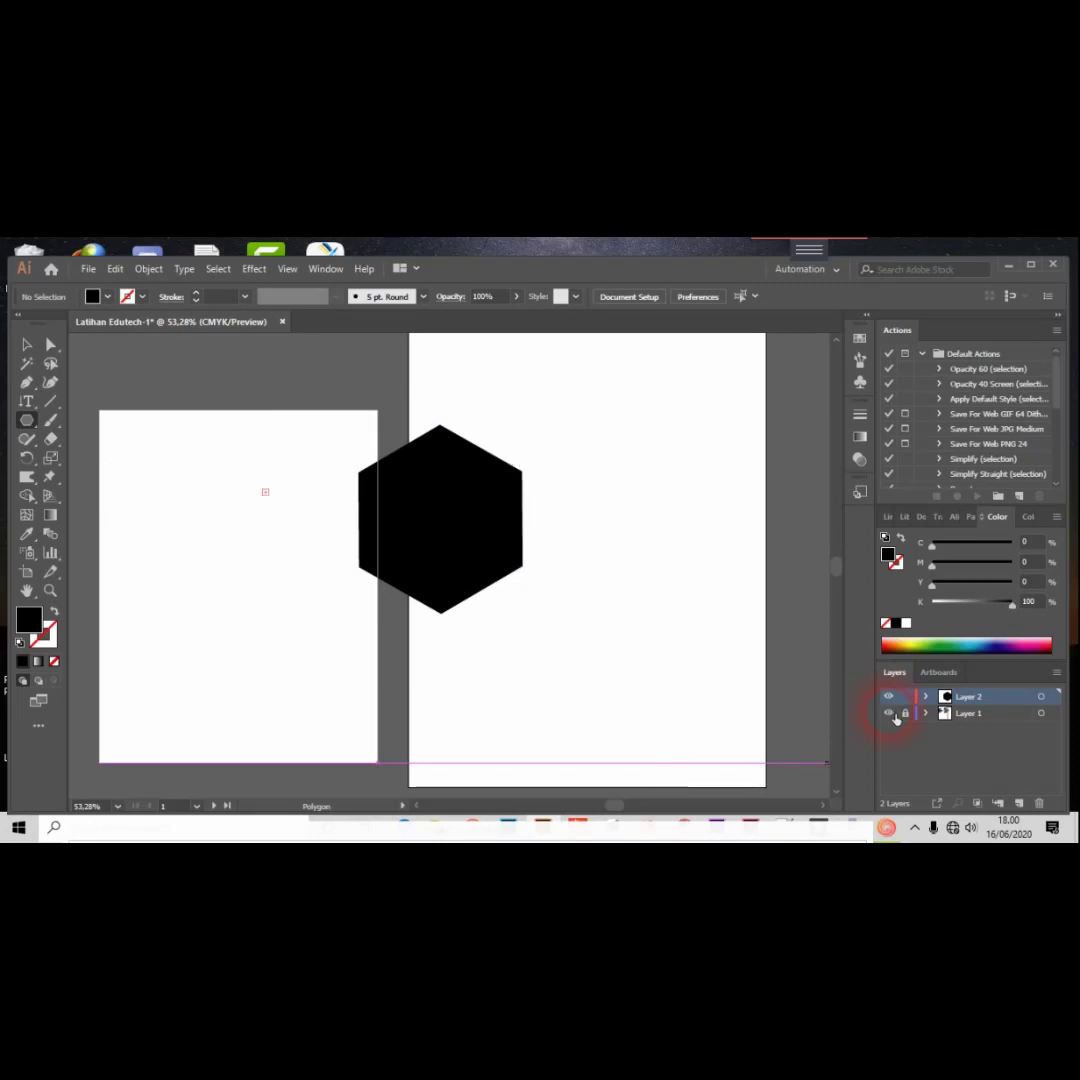
left_click(891, 713)
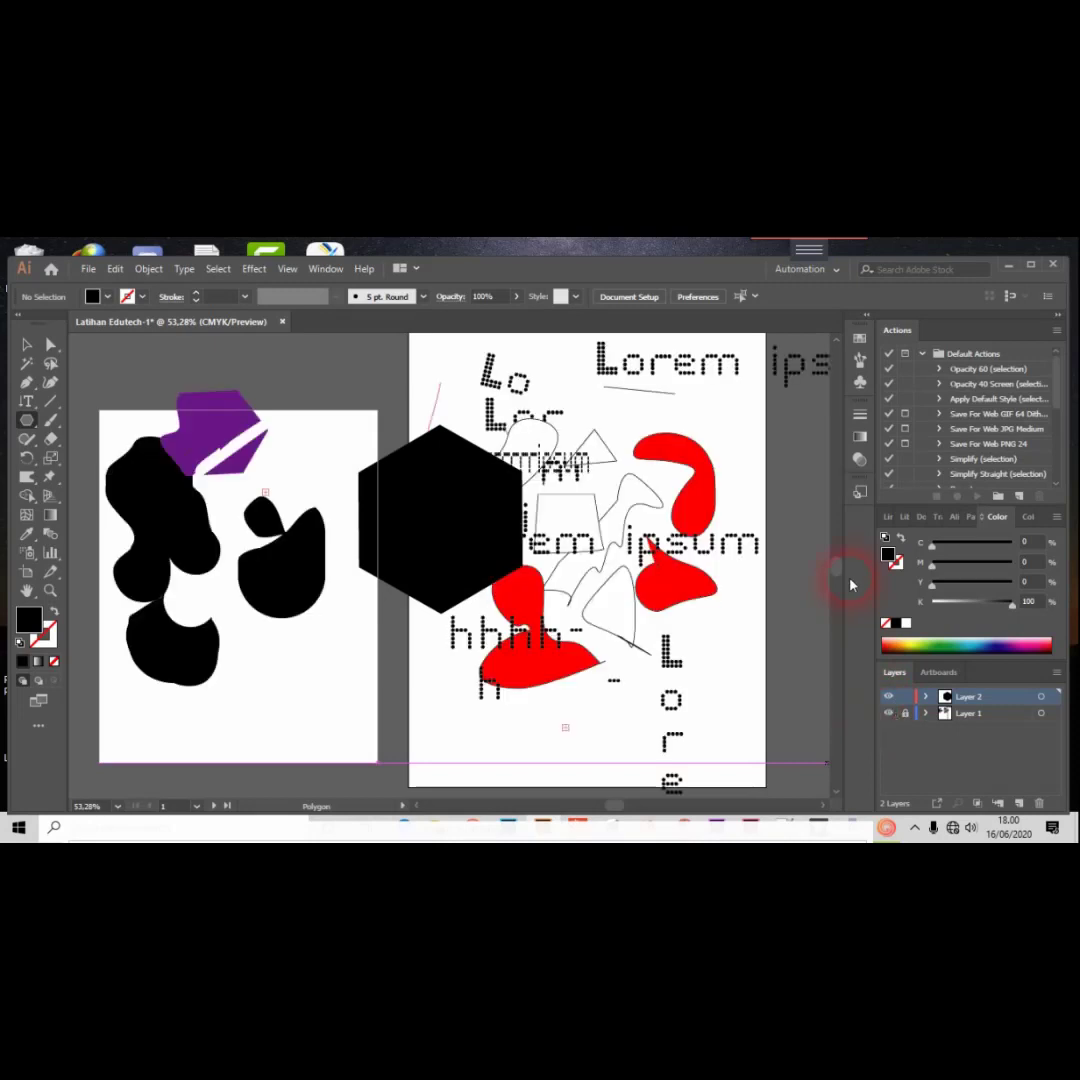
Look through the Swatches, Brushes, Symbols, Stroke and Transparency options and the list of available windows.
left_click(859, 342)
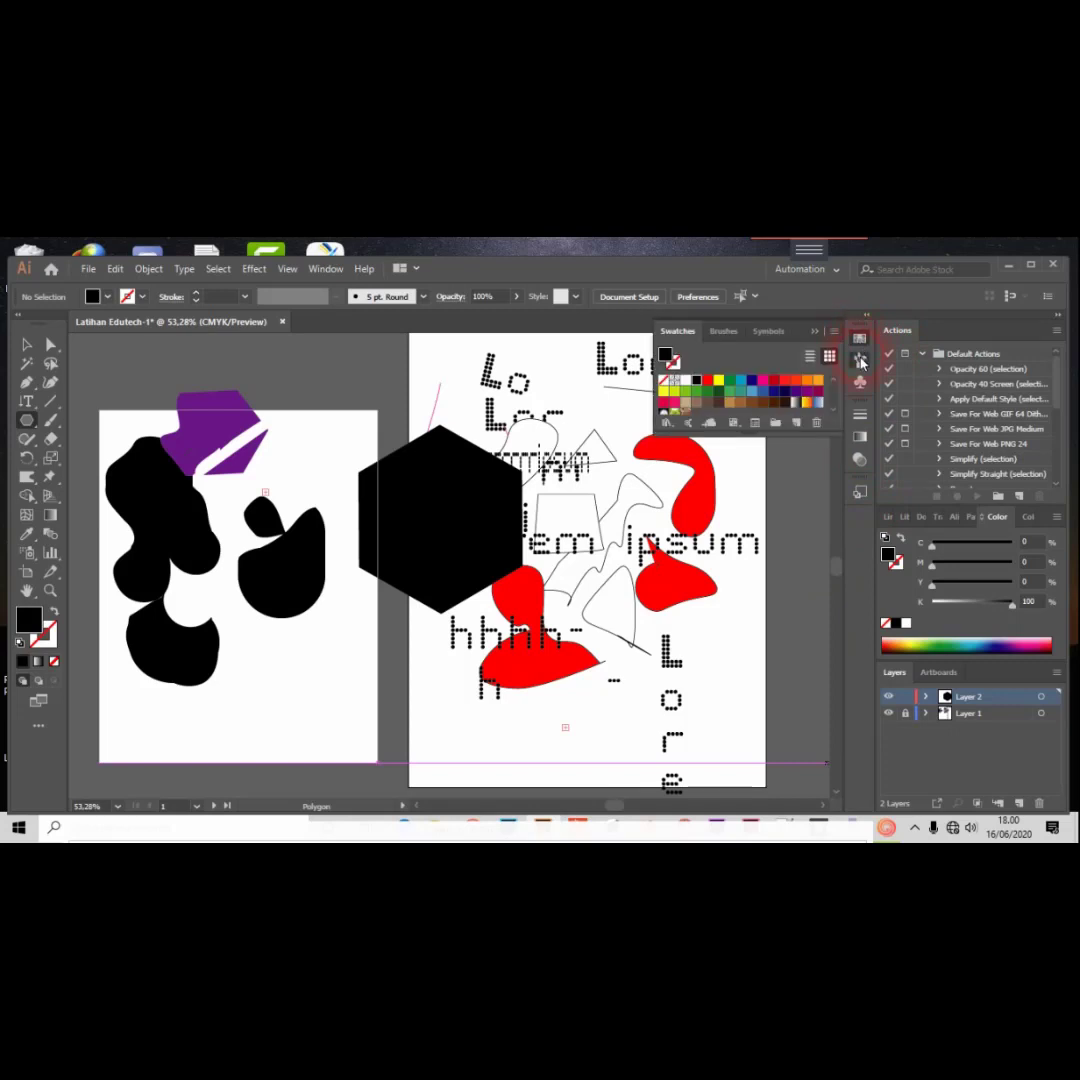
left_click(860, 361)
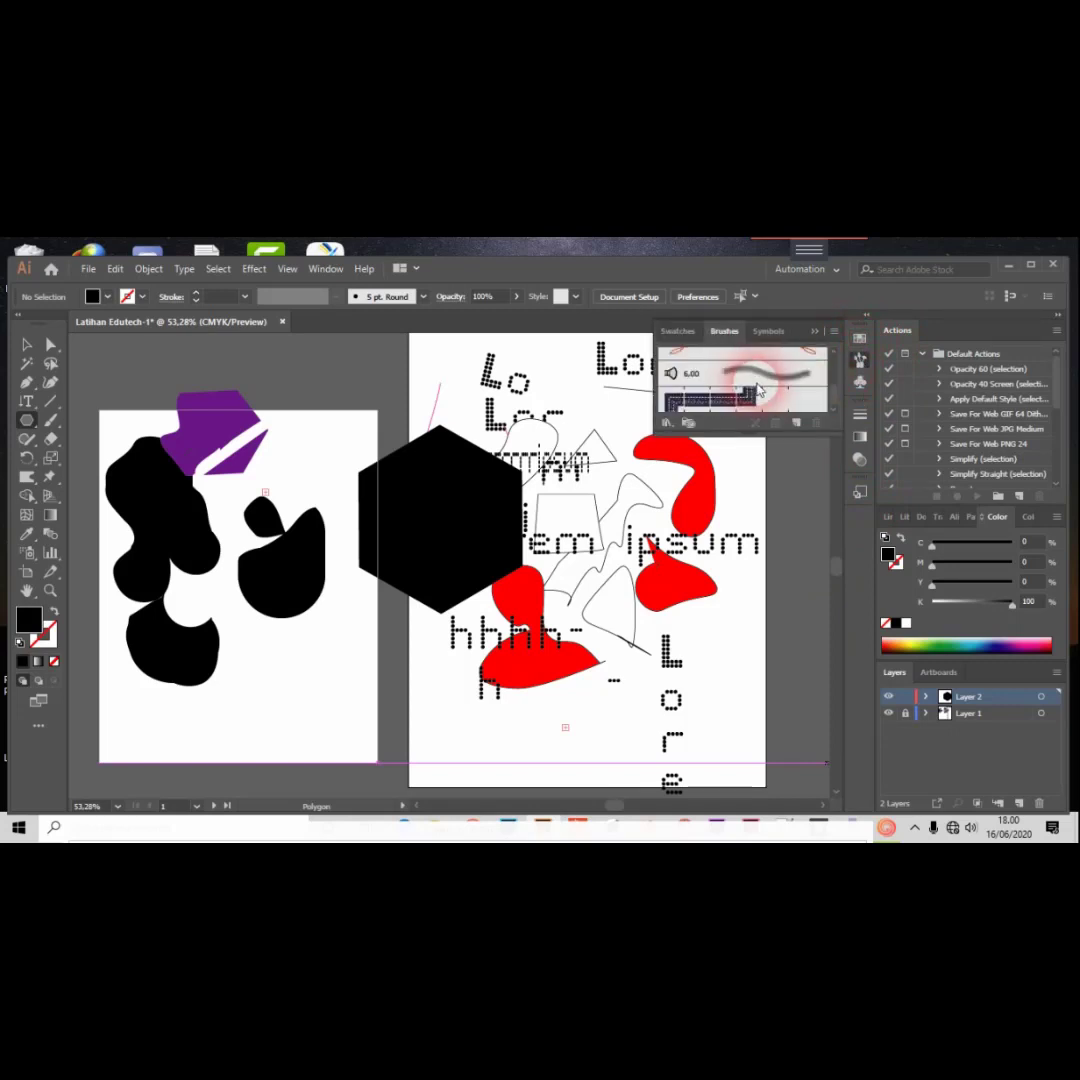
left_click(860, 383)
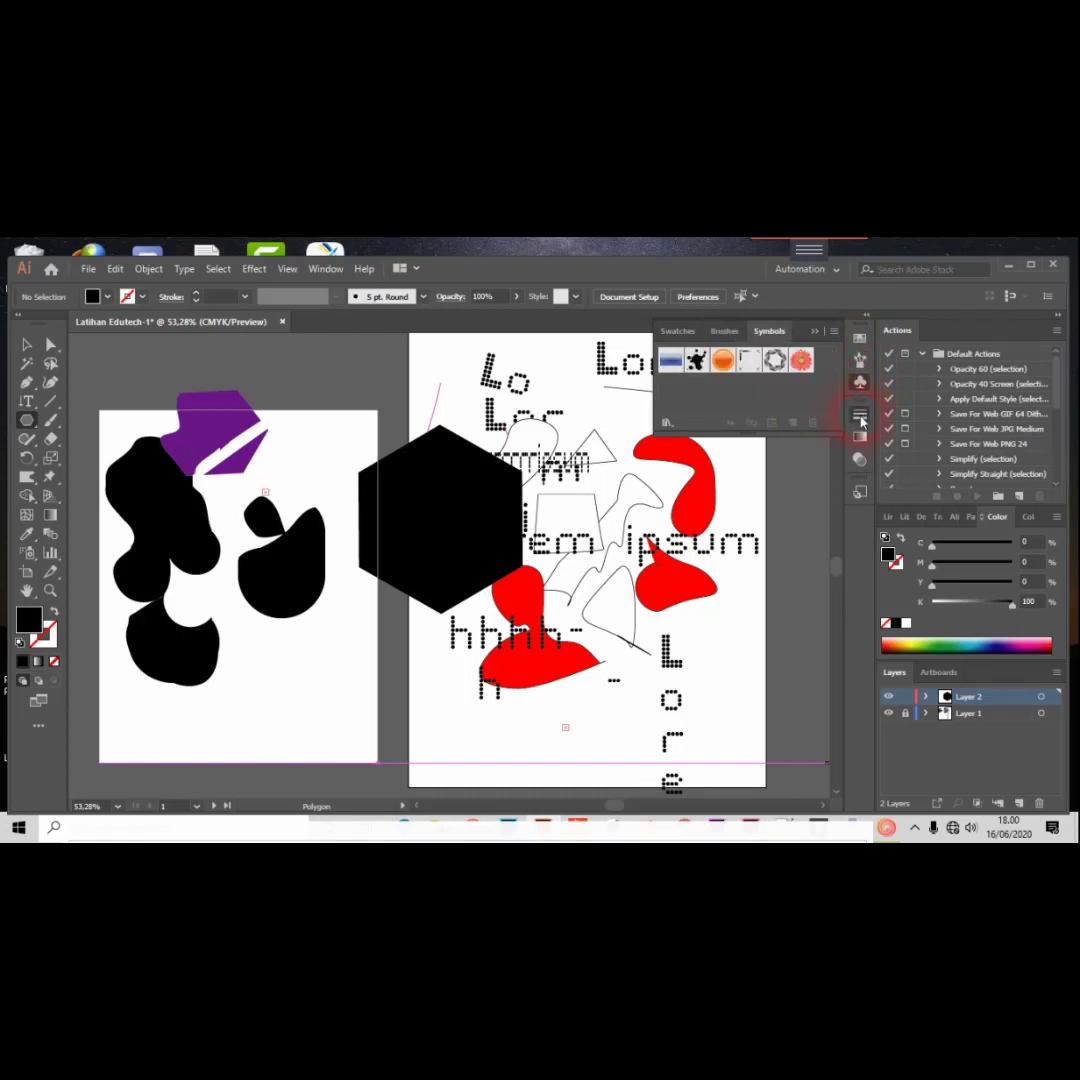
left_click(861, 418)
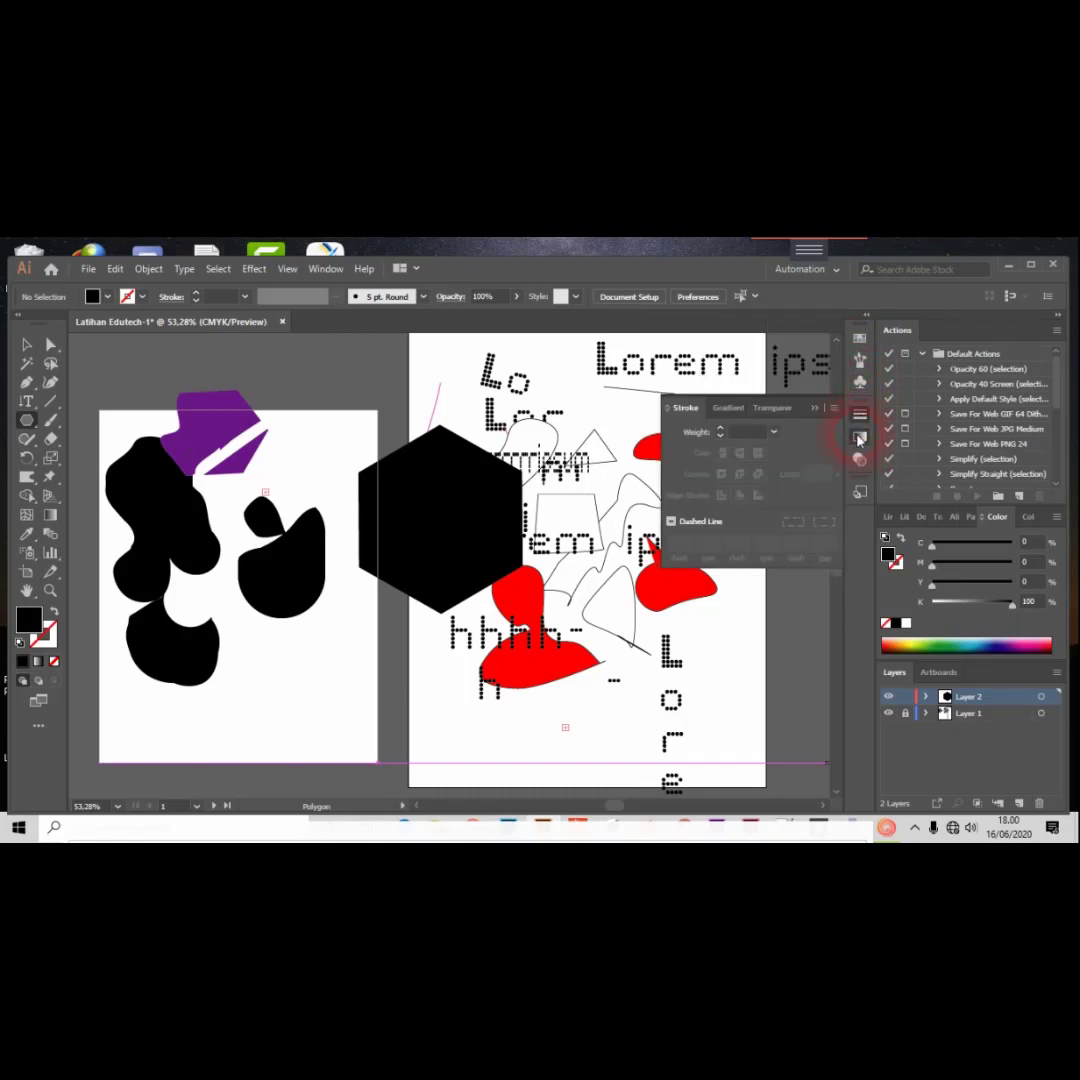
left_click(860, 462)
left_click(860, 461)
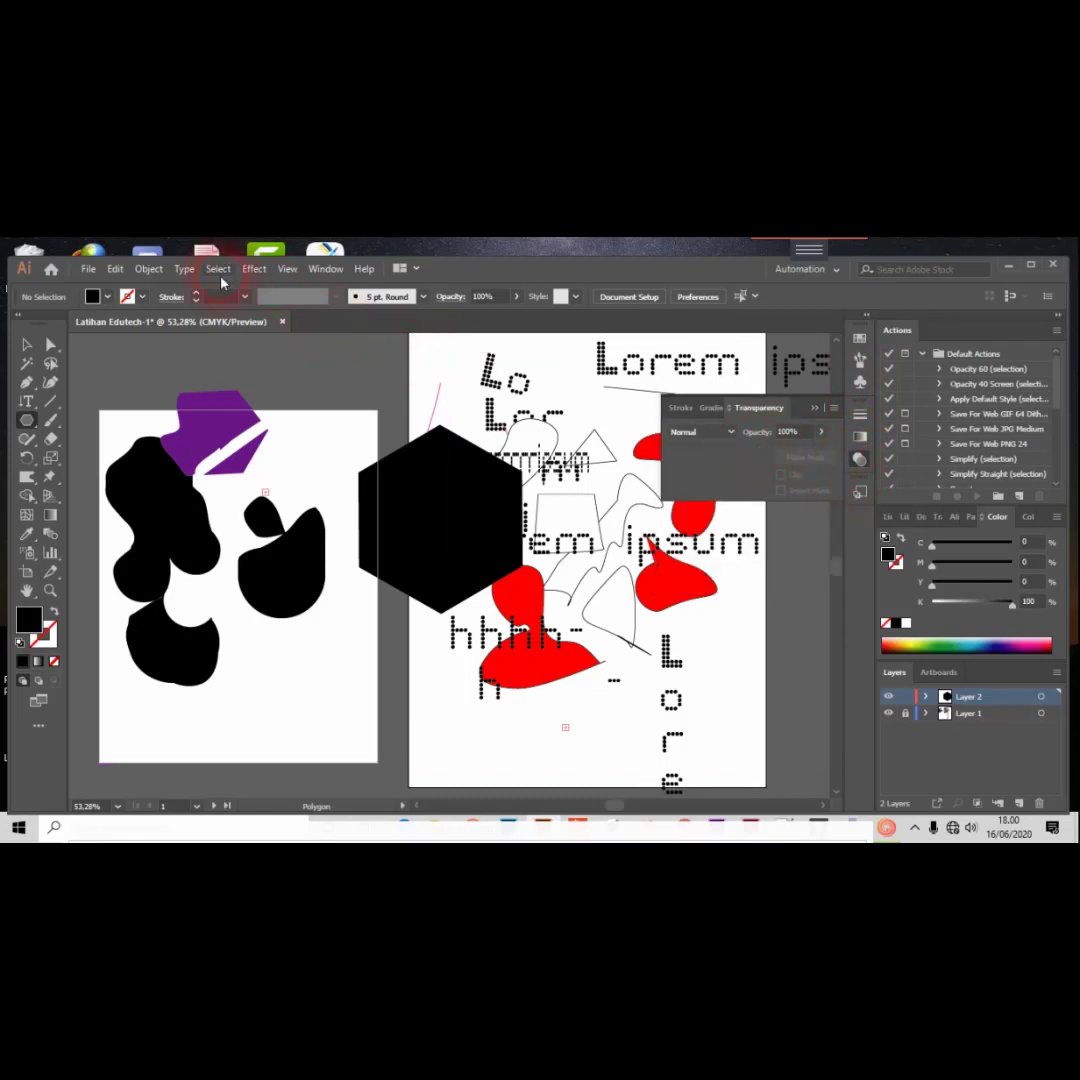
left_click(320, 269)
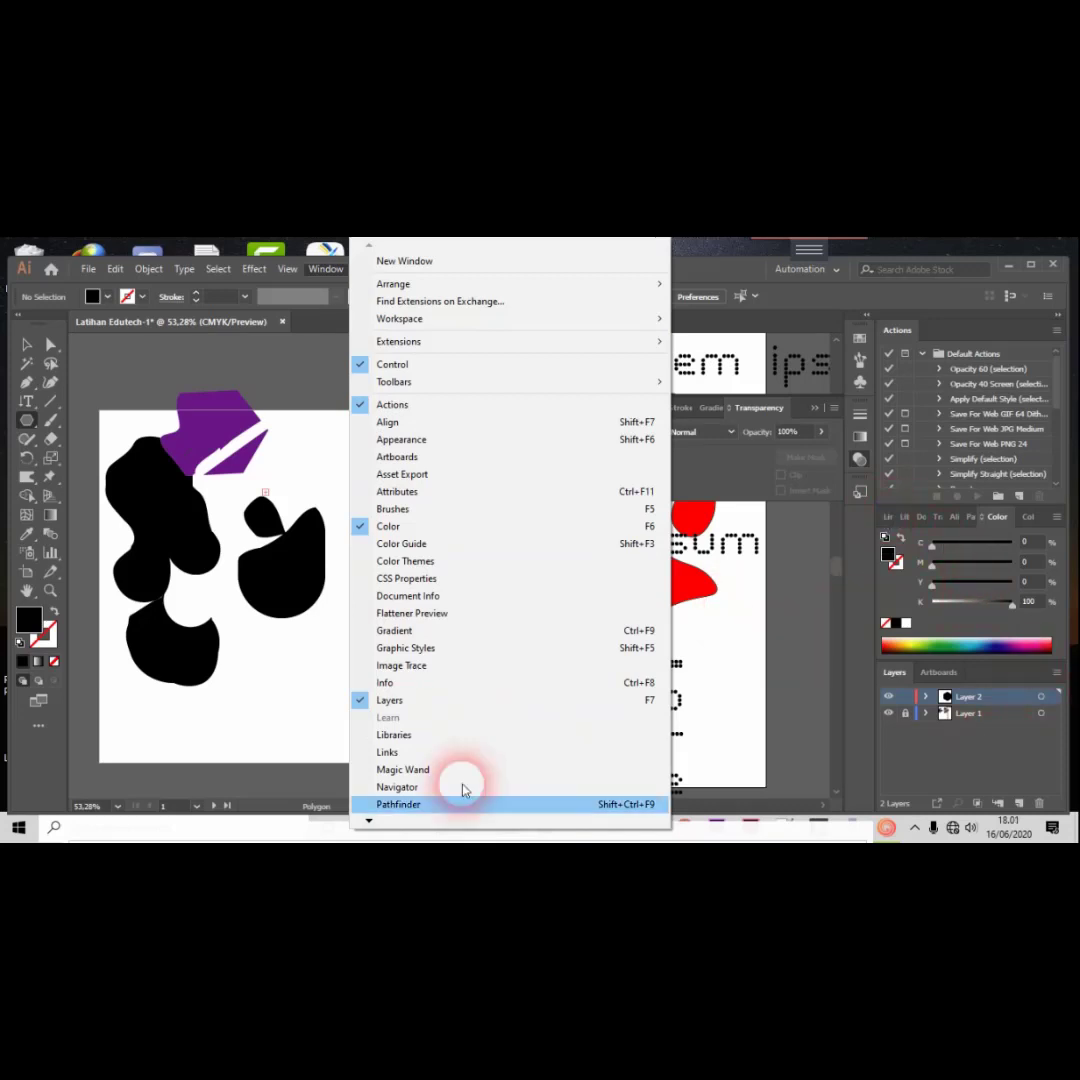
left_click(760, 677)
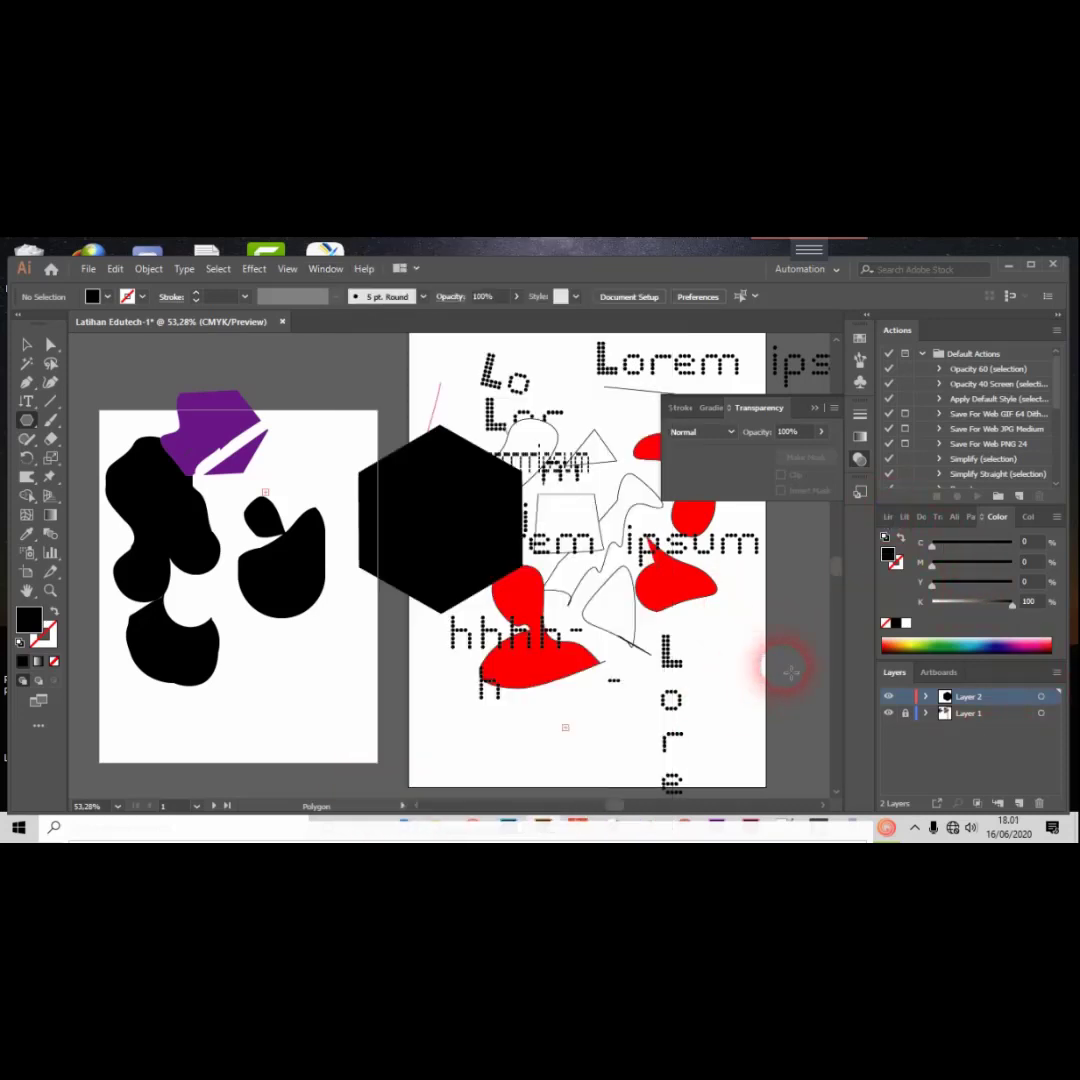
left_click(476, 597)
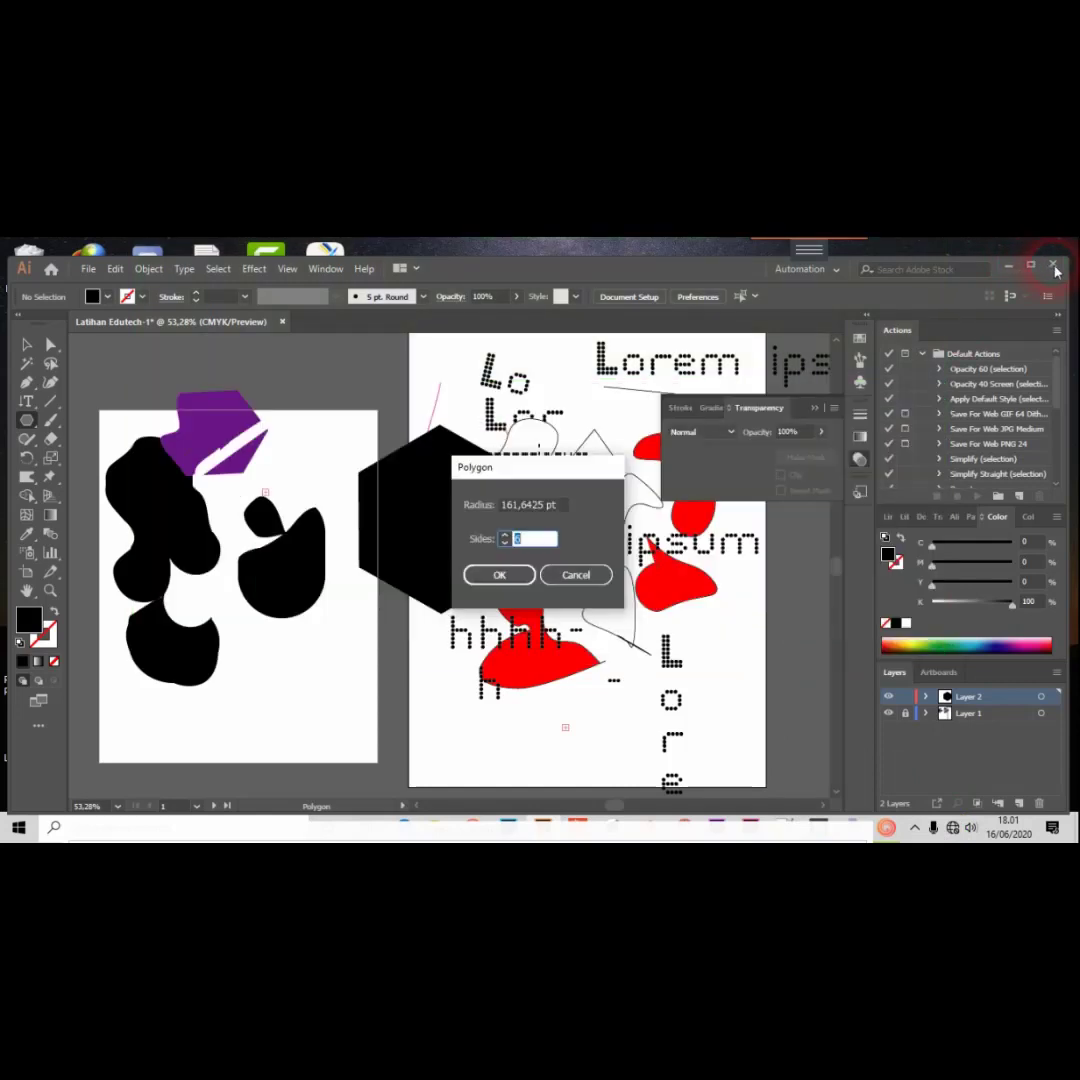
left_click(576, 578)
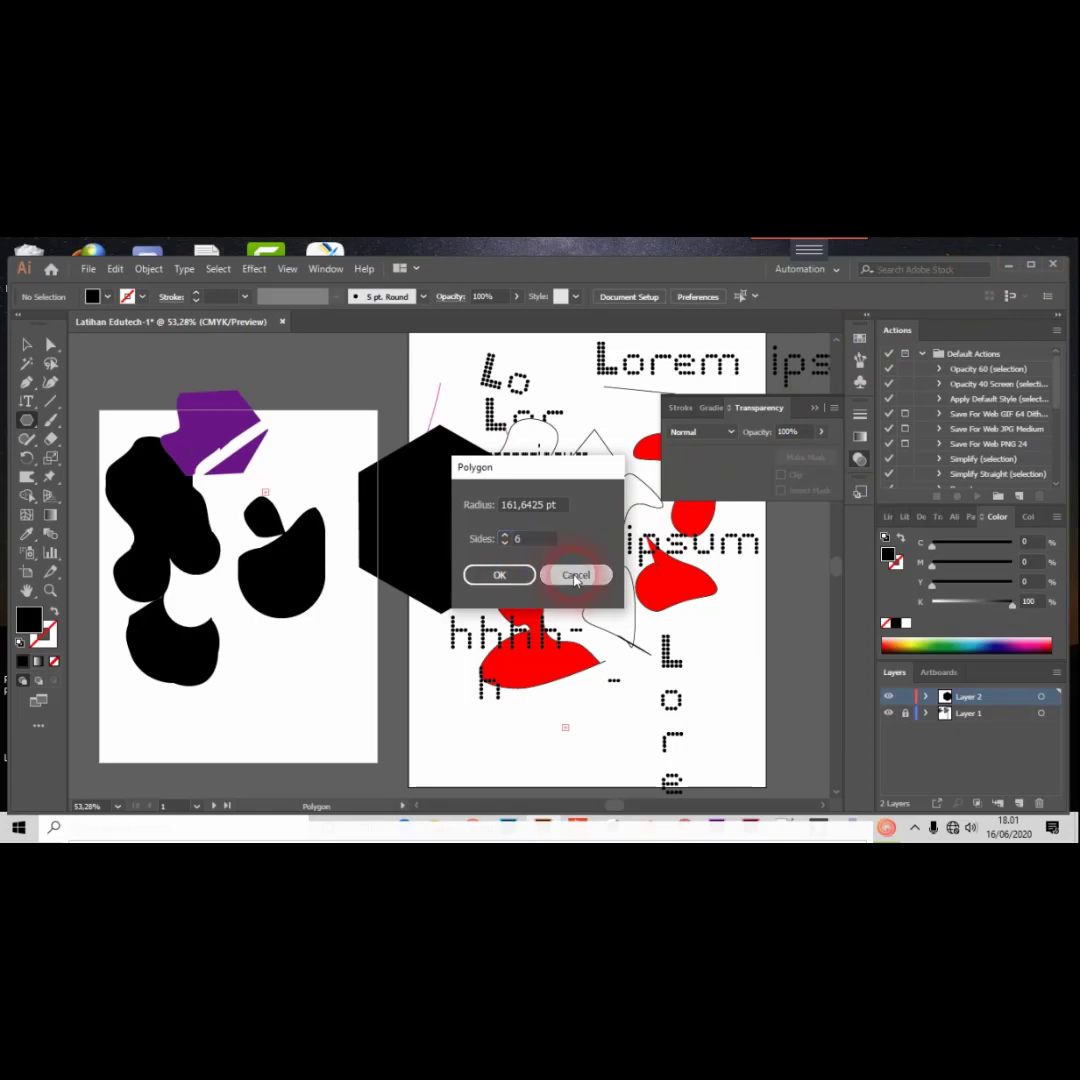
left_click(89, 271)
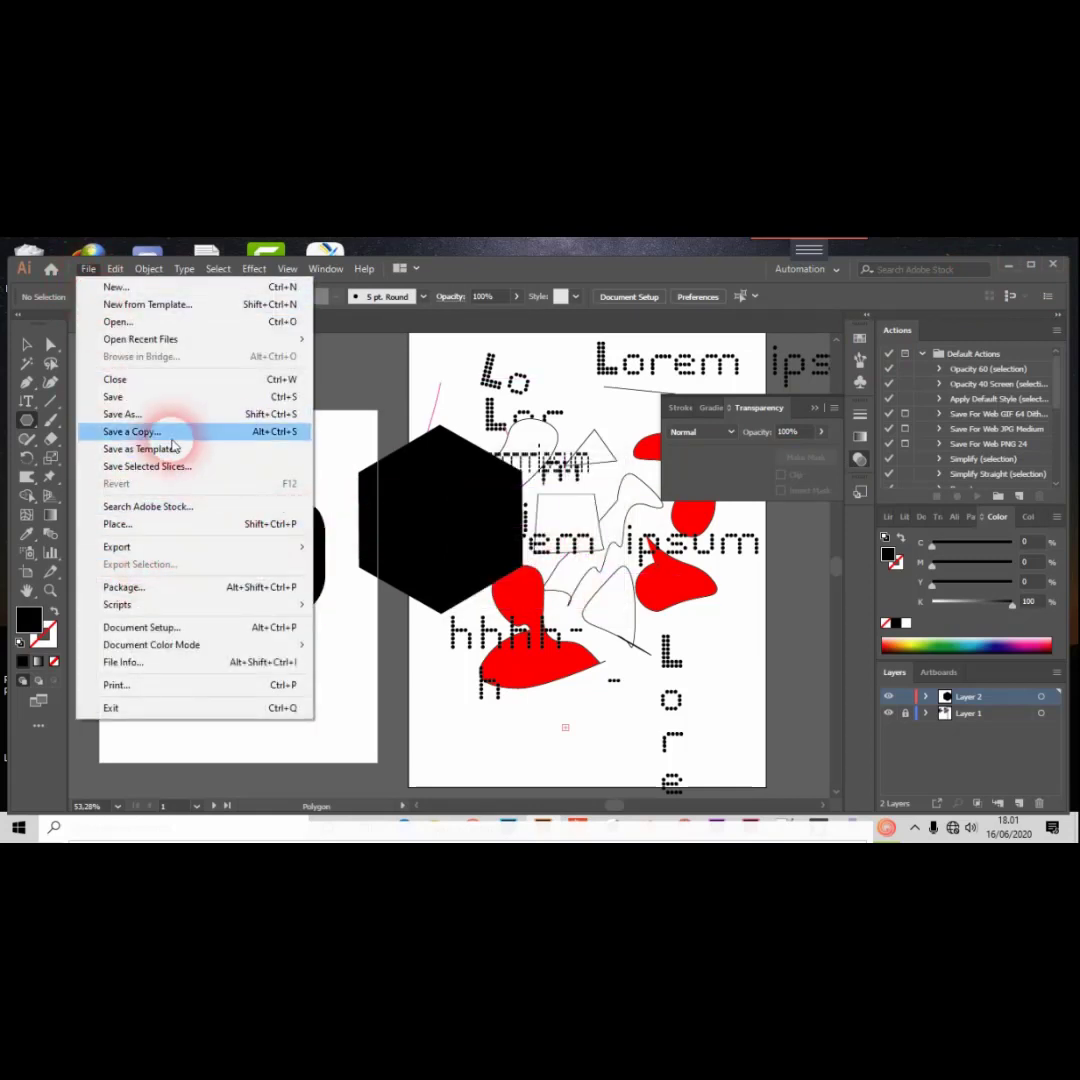
left_click(115, 380)
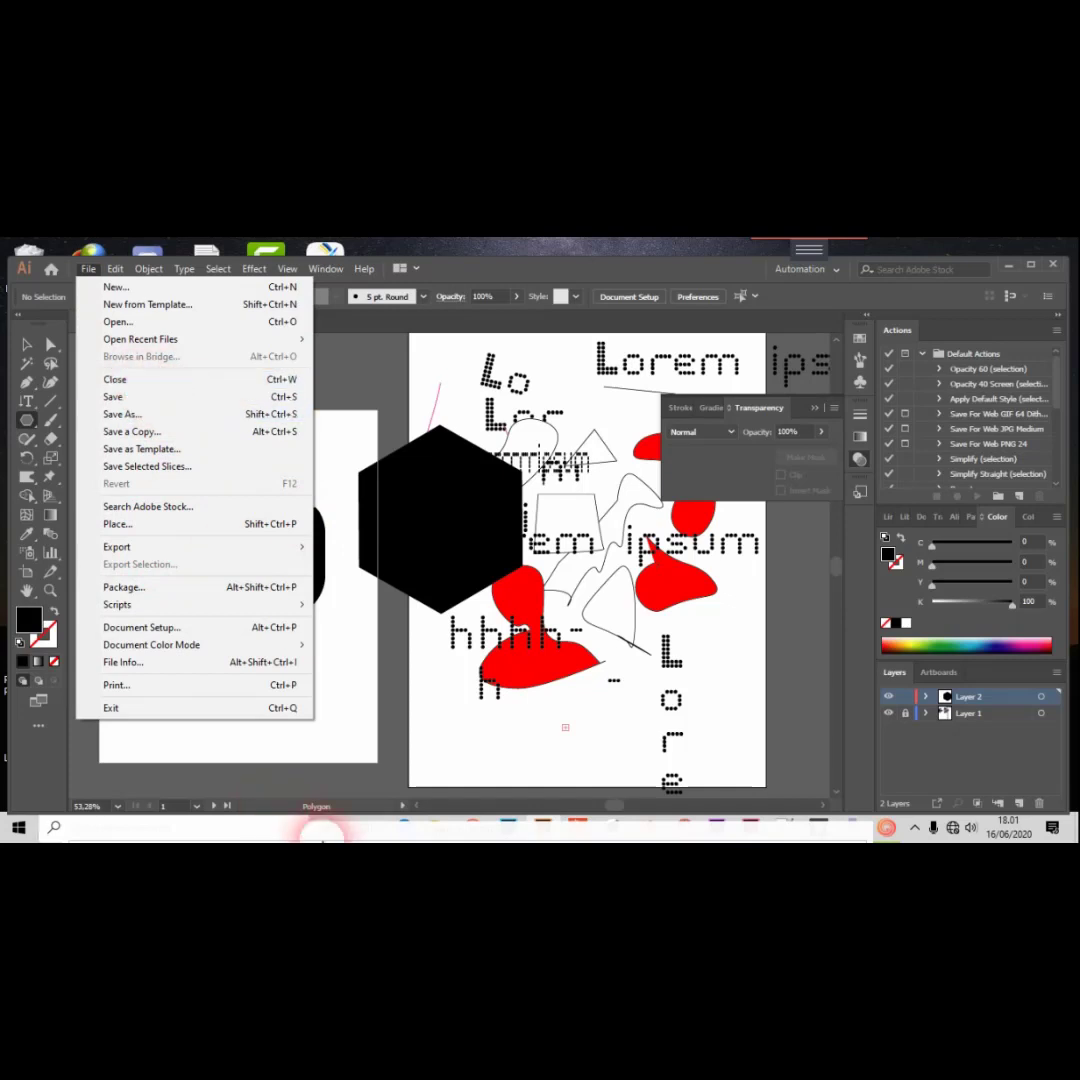
mouse_move(310, 720)
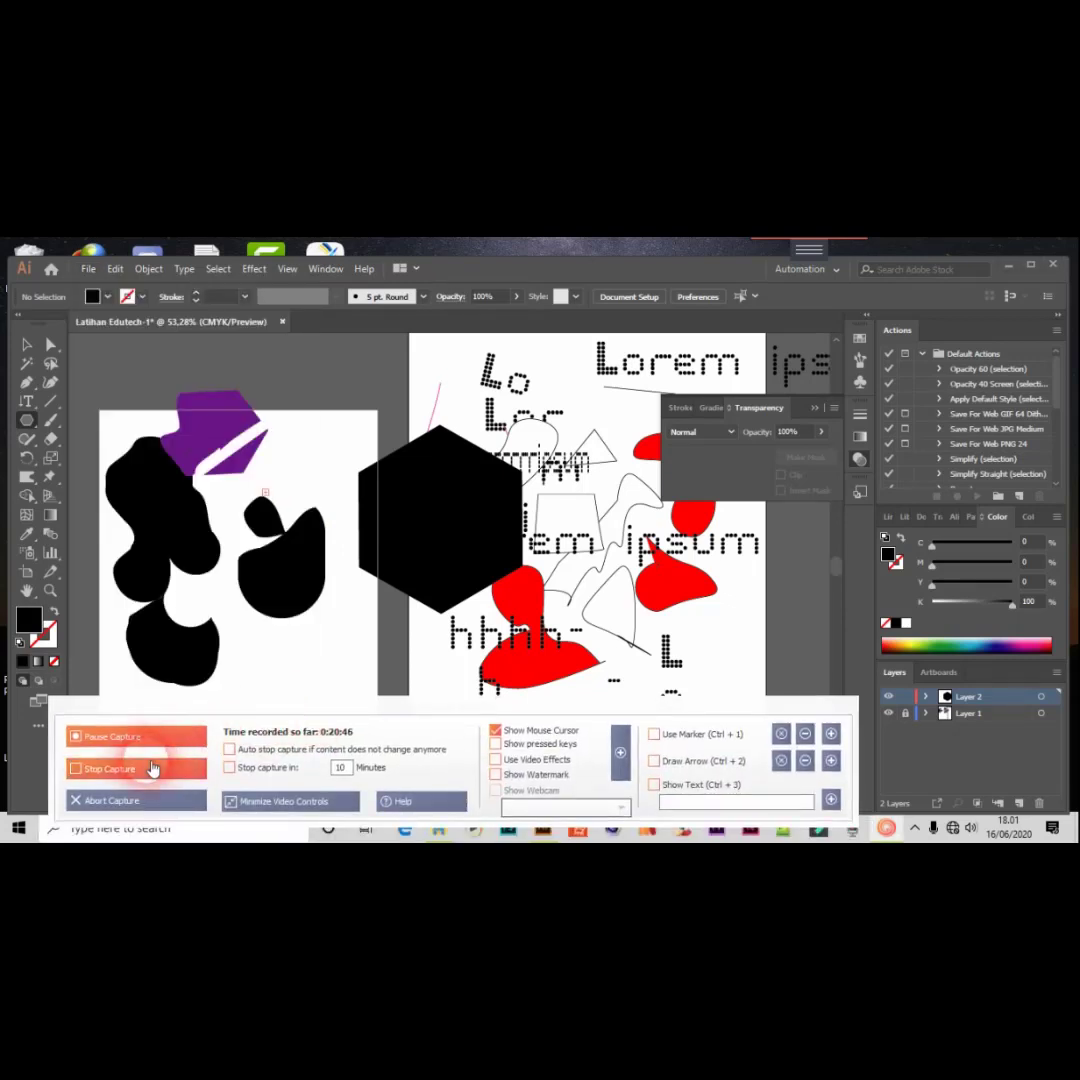